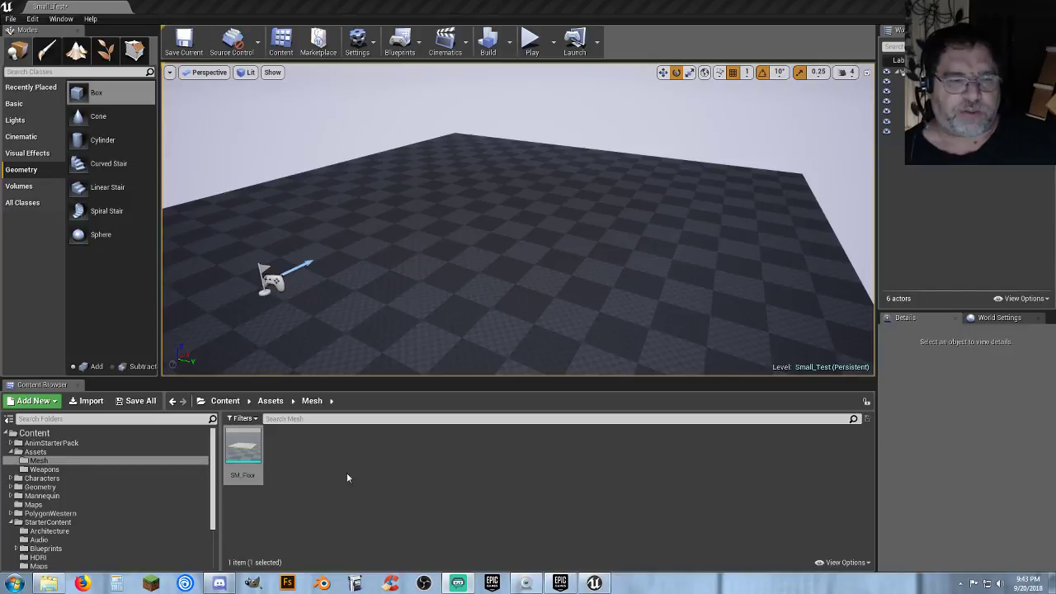
Place the SM_Floor mesh in the level, rotate it 90 degrees about its vertical axis, and rotate it back
{"action": "left_click_drag", "start_coordinate": [245, 452], "coordinate": [577, 203]}
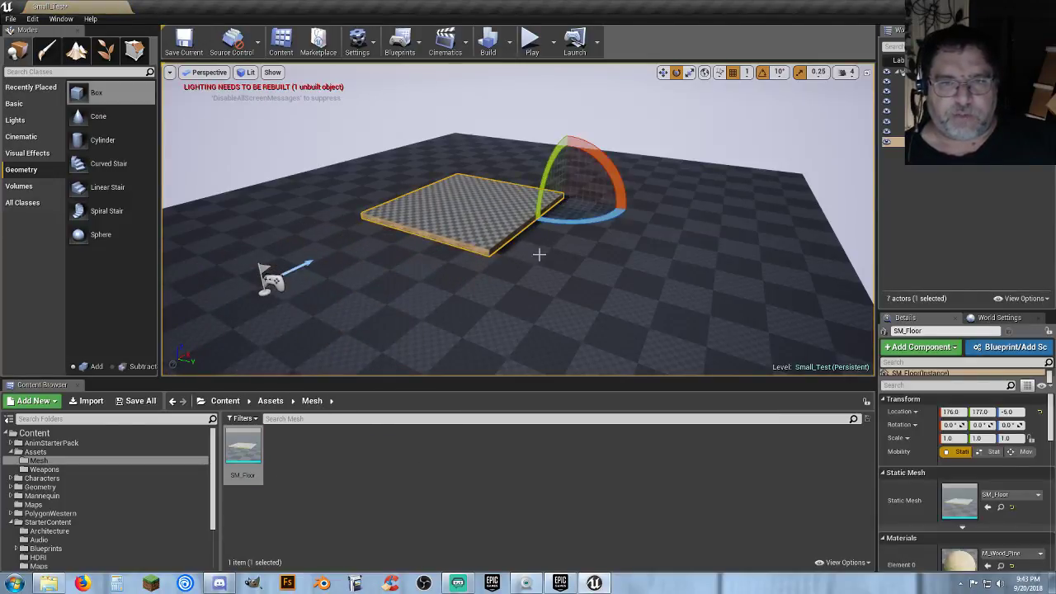
{"action": "key", "text": "w"}
{"action": "right_click_drag", "start_coordinate": [539, 254], "coordinate": [598, 257]}
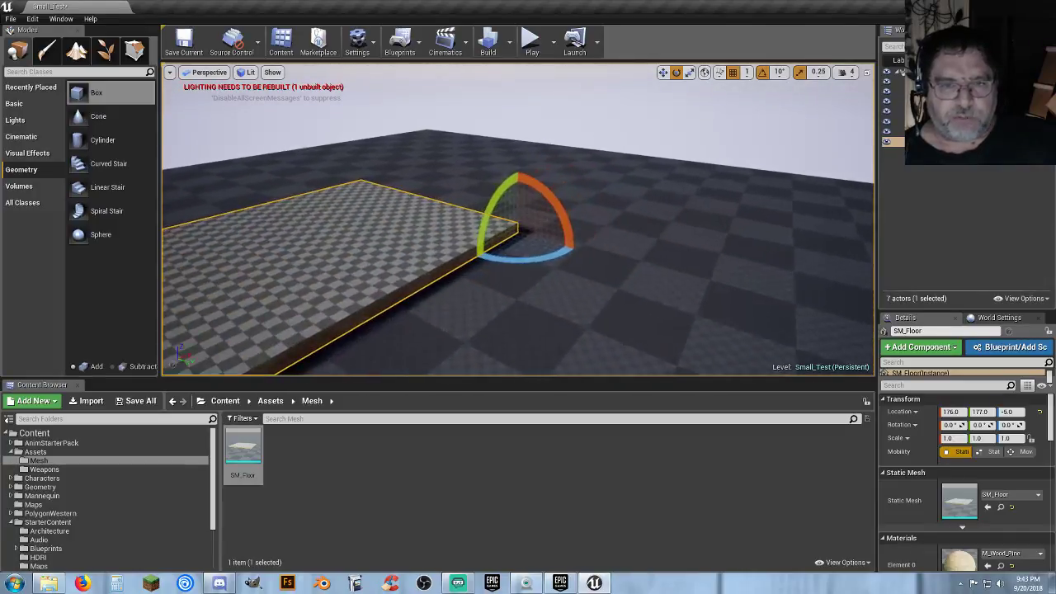
{"action": "left_click_drag", "start_coordinate": [532, 261], "coordinate": [590, 252]}
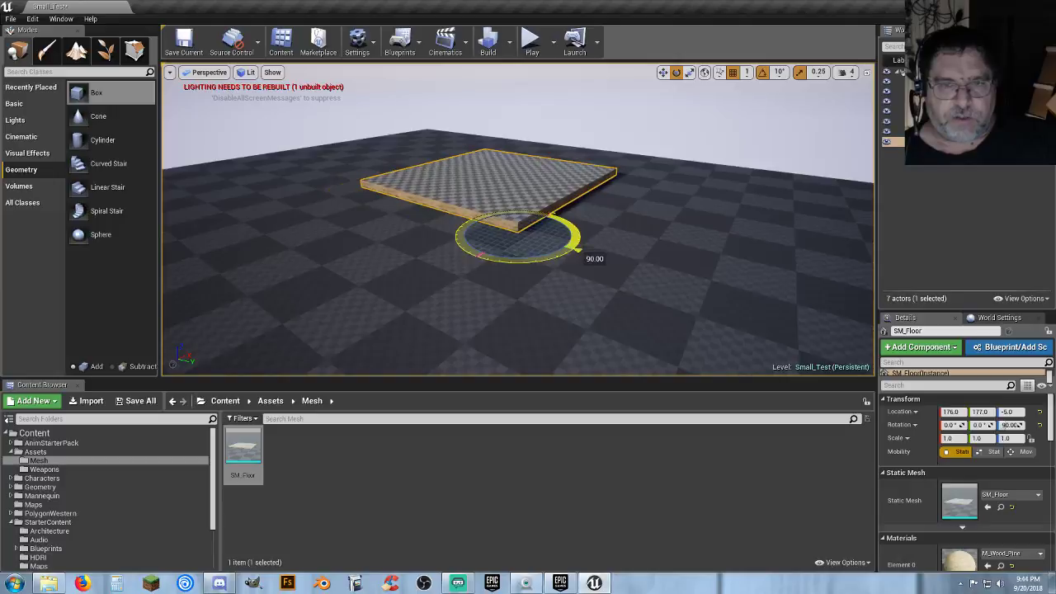
{"action": "left_click_drag", "start_coordinate": [481, 254], "coordinate": [425, 252]}
Swing the placed floor mesh 90 degrees about its corner pivot once more and return it to 0 degrees
{"action": "right_click_drag", "start_coordinate": [518, 301], "coordinate": [462, 301]}
{"action": "right_click_drag", "start_coordinate": [558, 258], "coordinate": [515, 275]}
{"action": "key", "text": "w"}
{"action": "key", "text": "s"}
{"action": "key", "text": "w"}
{"action": "key", "text": "d"}
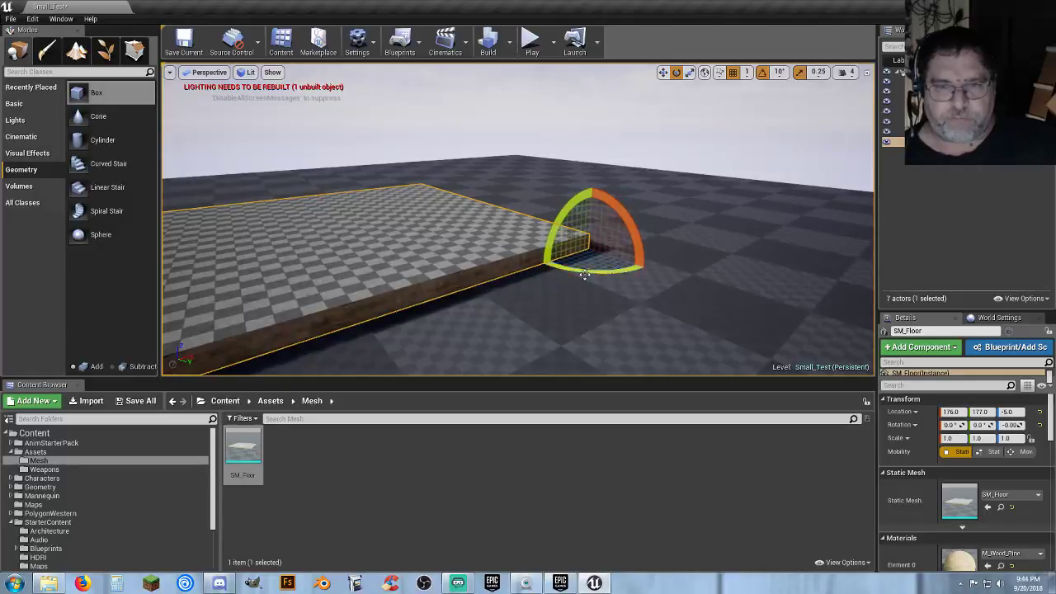
{"action": "left_click_drag", "start_coordinate": [591, 272], "coordinate": [650, 268]}
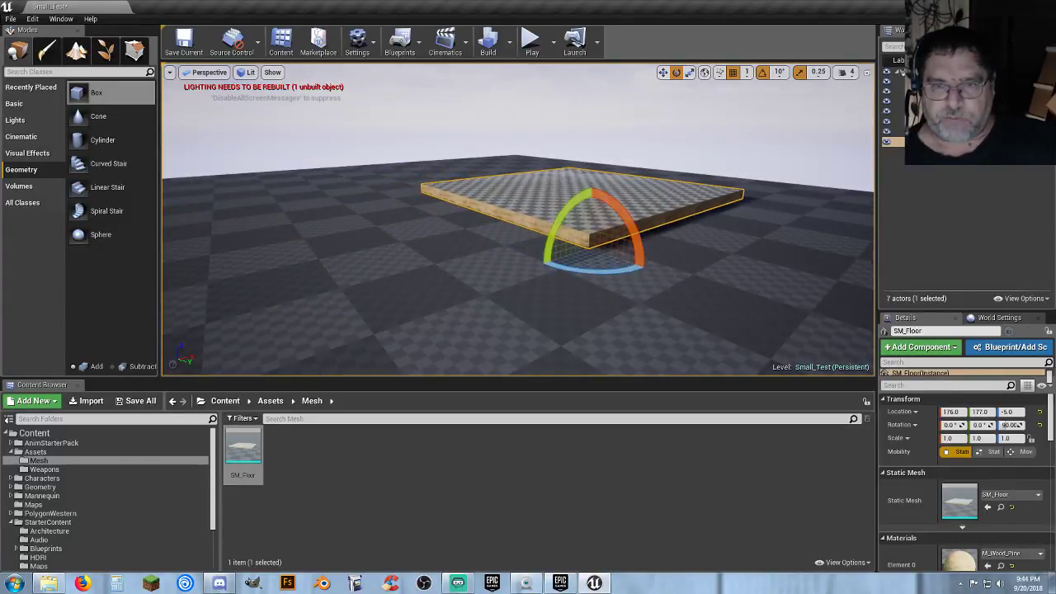
{"action": "mouse_move", "coordinate": [584, 286]}
{"action": "right_mouse_down"}
{"action": "mouse_move", "coordinate": [627, 260]}
{"action": "mouse_move", "coordinate": [615, 306]}
{"action": "mouse_move", "coordinate": [584, 287]}
{"action": "right_mouse_up"}
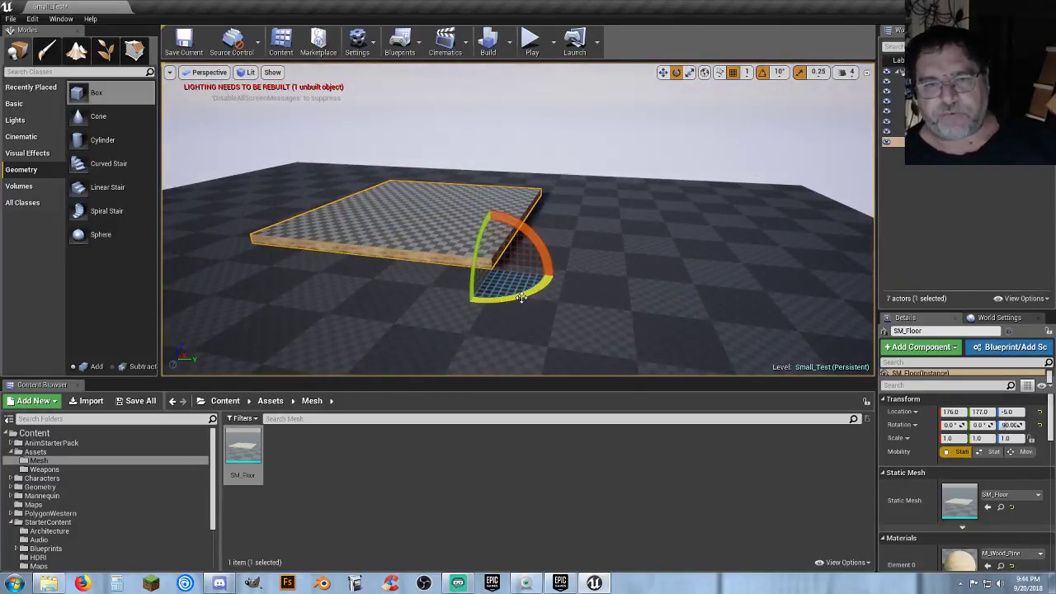
{"action": "left_click_drag", "start_coordinate": [519, 297], "coordinate": [508, 245]}
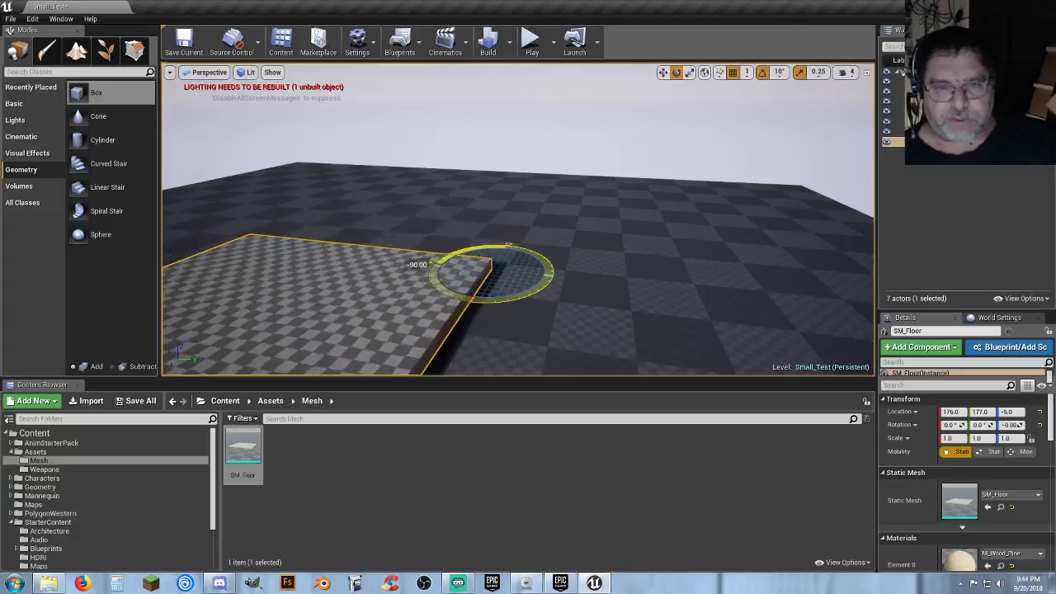
{"action": "mouse_move", "coordinate": [549, 314]}
{"action": "right_mouse_down"}
{"action": "mouse_move", "coordinate": [462, 316]}
{"action": "mouse_move", "coordinate": [548, 313]}
{"action": "right_mouse_up"}
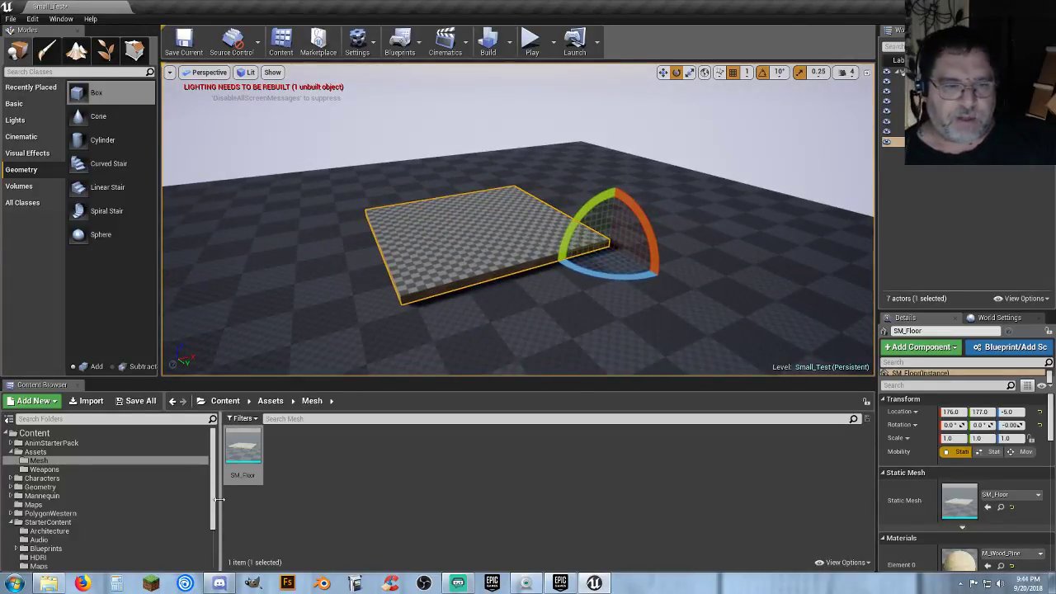
Open the SM_Floor asset for editing and examine its top surface and side edges from several angles
{"action": "double_click", "coordinate": [243, 452]}
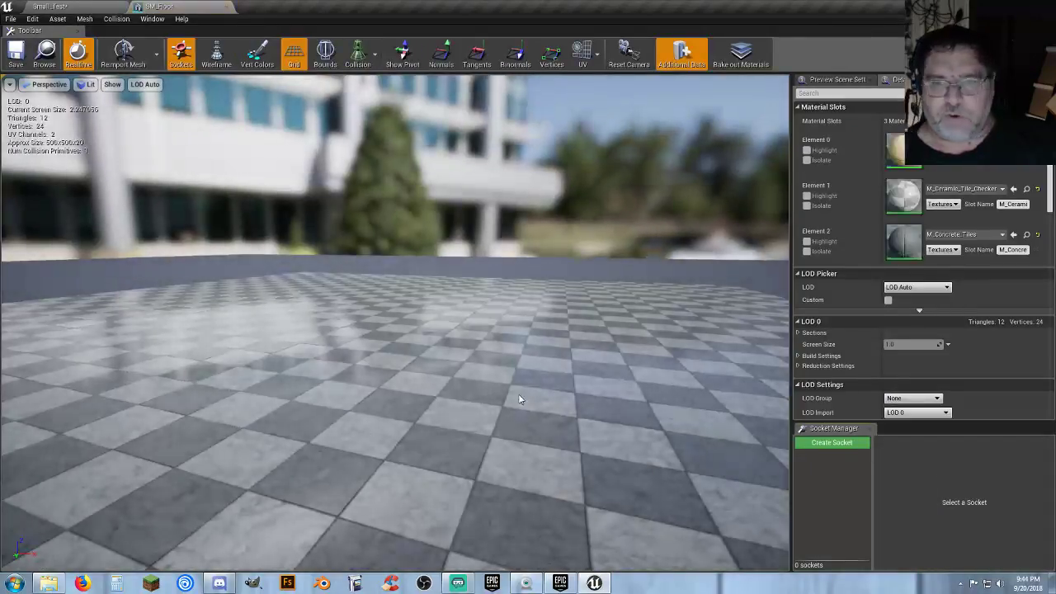
{"action": "mouse_move", "coordinate": [520, 399]}
{"action": "right_mouse_down"}
{"action": "mouse_move", "coordinate": [503, 421]}
{"action": "mouse_move", "coordinate": [553, 416]}
{"action": "mouse_move", "coordinate": [520, 401]}
{"action": "right_mouse_up"}
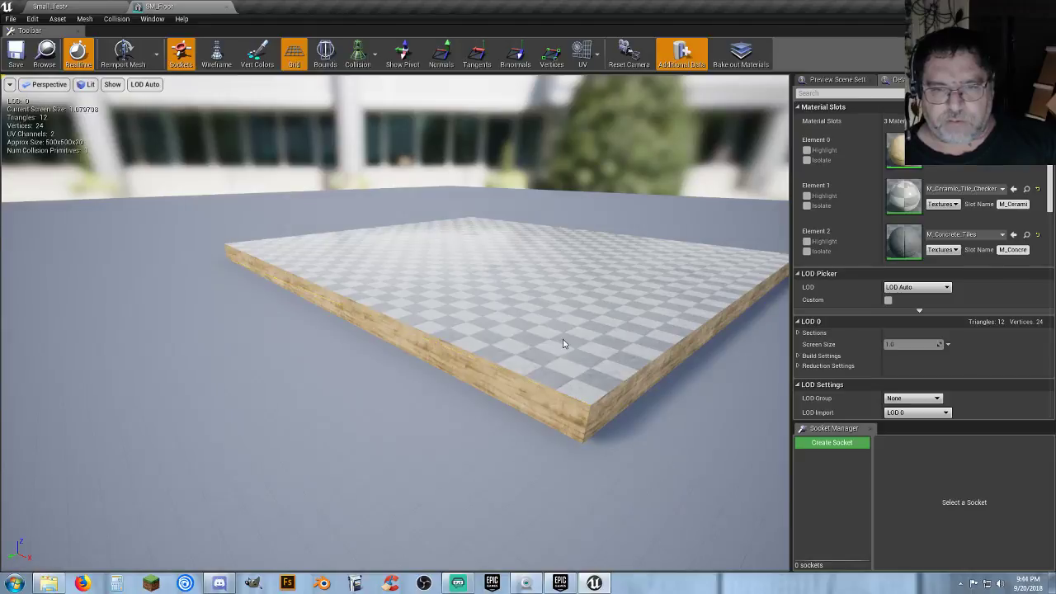
{"action": "left_click_drag", "start_coordinate": [604, 350], "coordinate": [605, 351]}
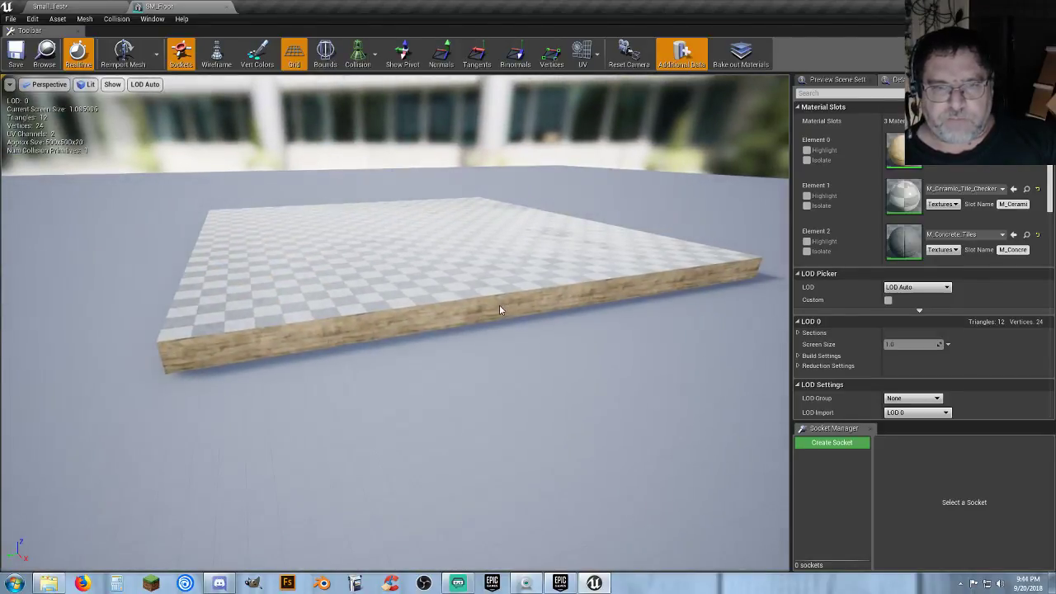
{"action": "right_click_drag", "start_coordinate": [431, 296], "coordinate": [453, 177]}
{"action": "left_click_drag", "start_coordinate": [430, 202], "coordinate": [419, 307]}
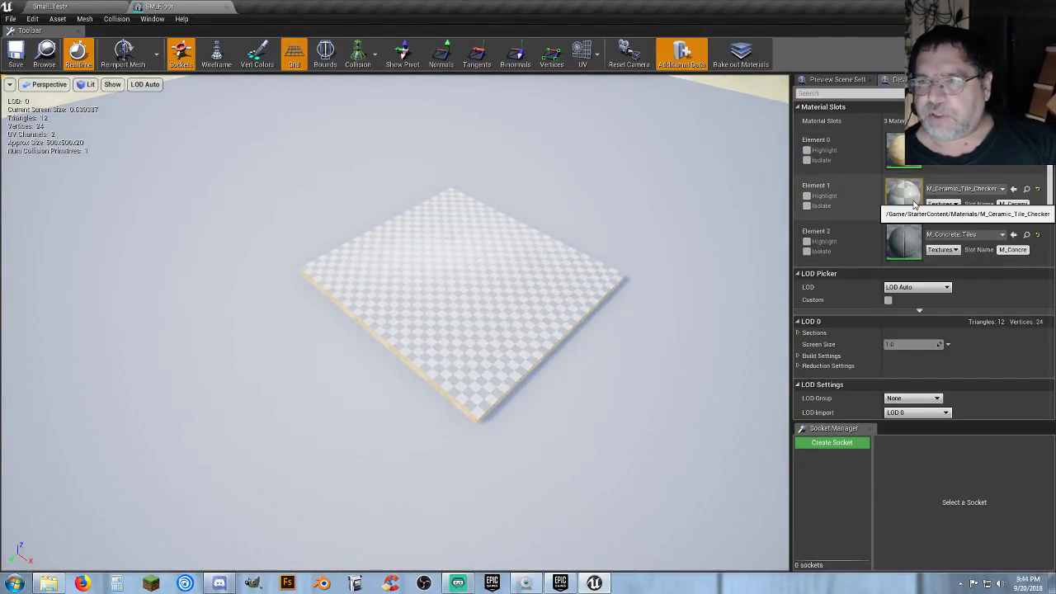
Try the M_Bush material on Element 1, restore M_Ceramic_Tile_Checker, and close the mesh editor
{"action": "left_click", "coordinate": [962, 189]}
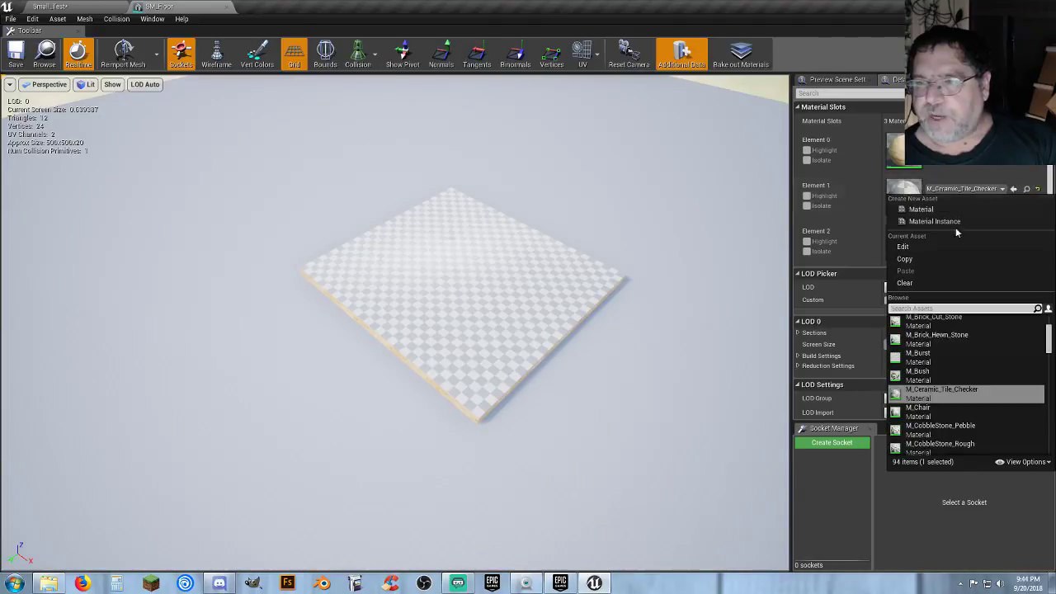
{"action": "left_click", "coordinate": [947, 373]}
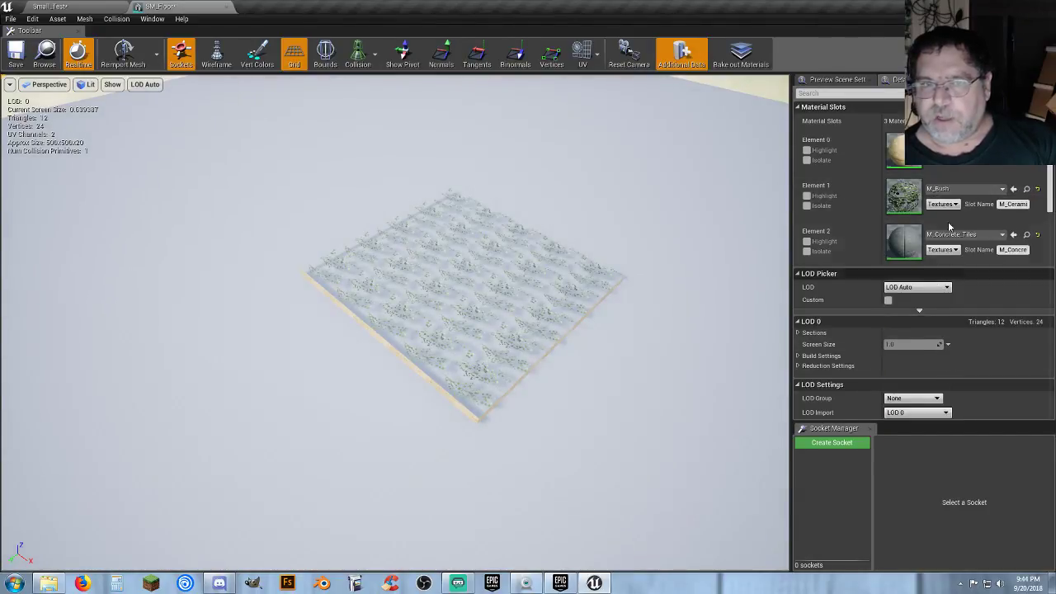
{"action": "left_click", "coordinate": [971, 189]}
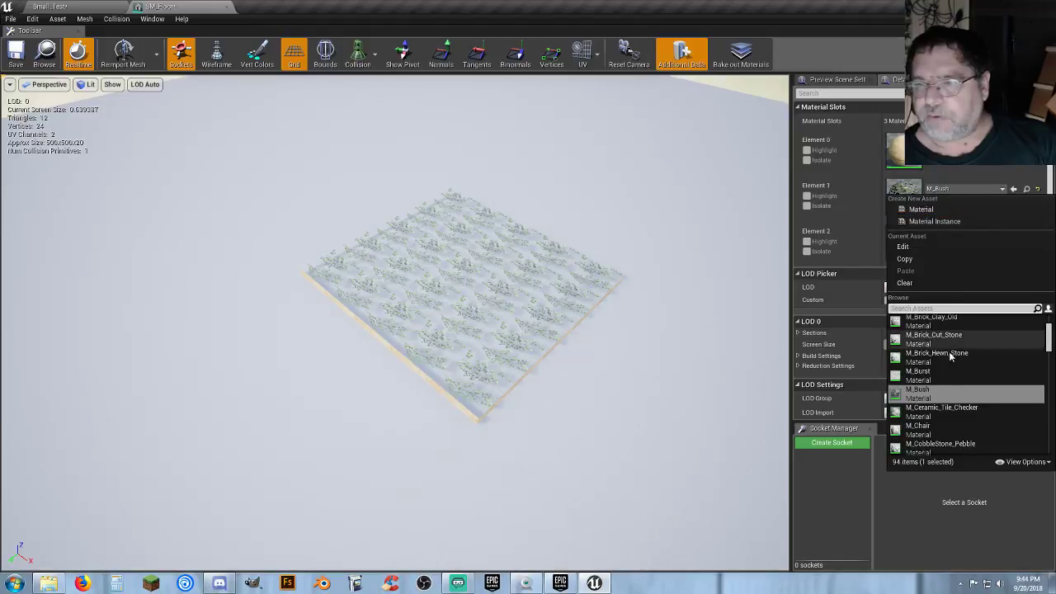
{"action": "left_click", "coordinate": [941, 408]}
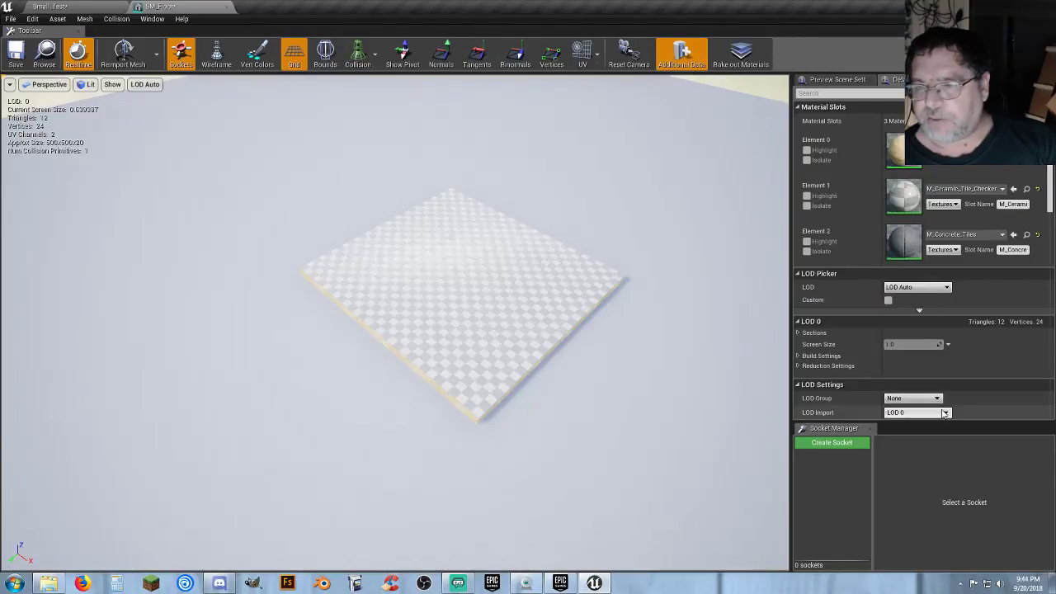
{"action": "scroll", "coordinate": [632, 294], "scroll_direction": "up", "scroll_amount": 5}
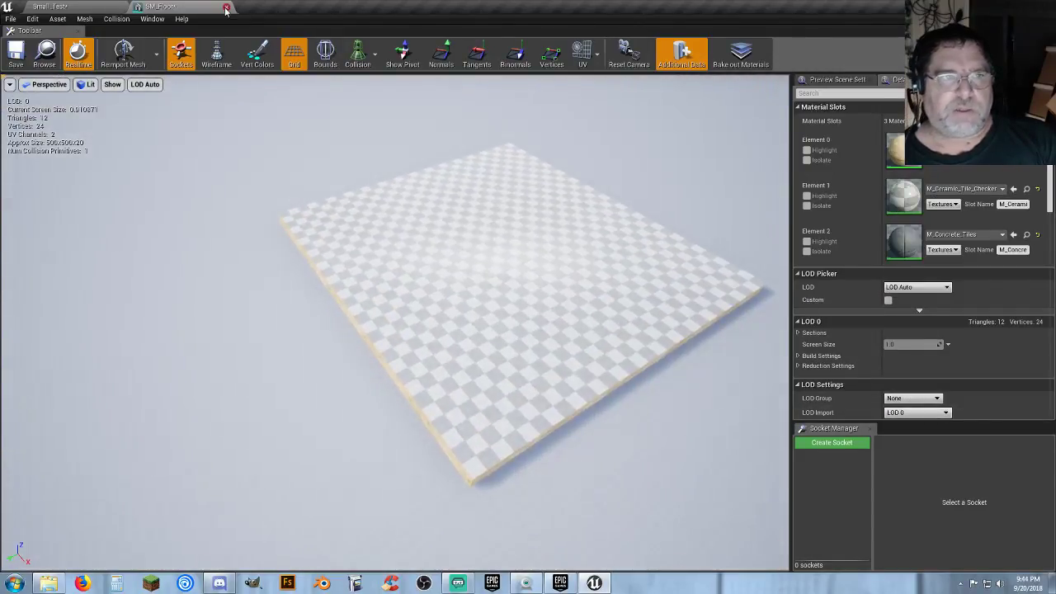
{"action": "left_click", "coordinate": [227, 7]}
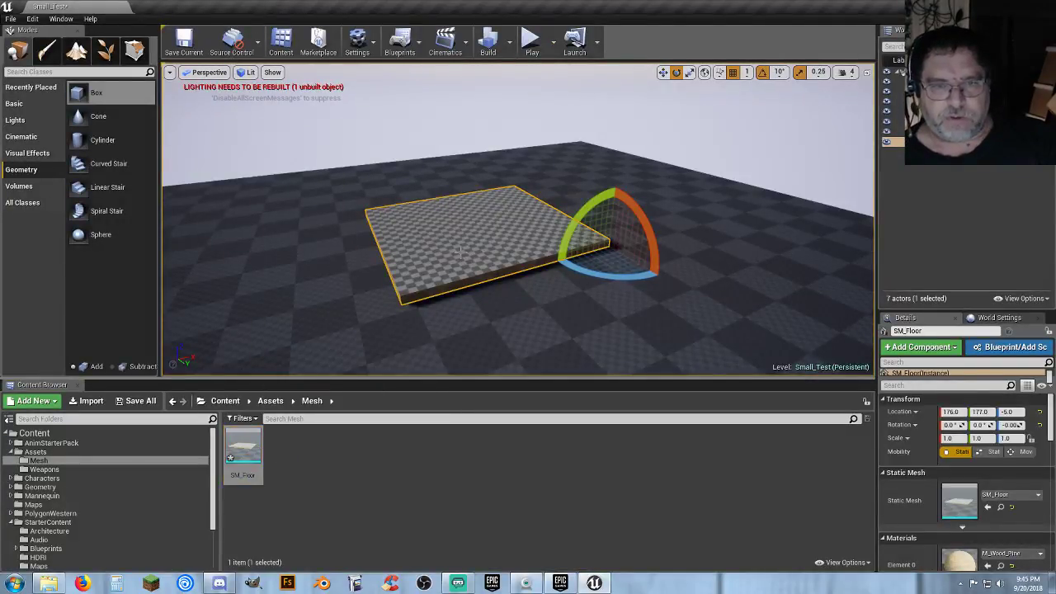
Delete the placed floor mesh from the level and the SM_Floor asset from the Mesh folder
{"action": "key", "text": "Delete"}
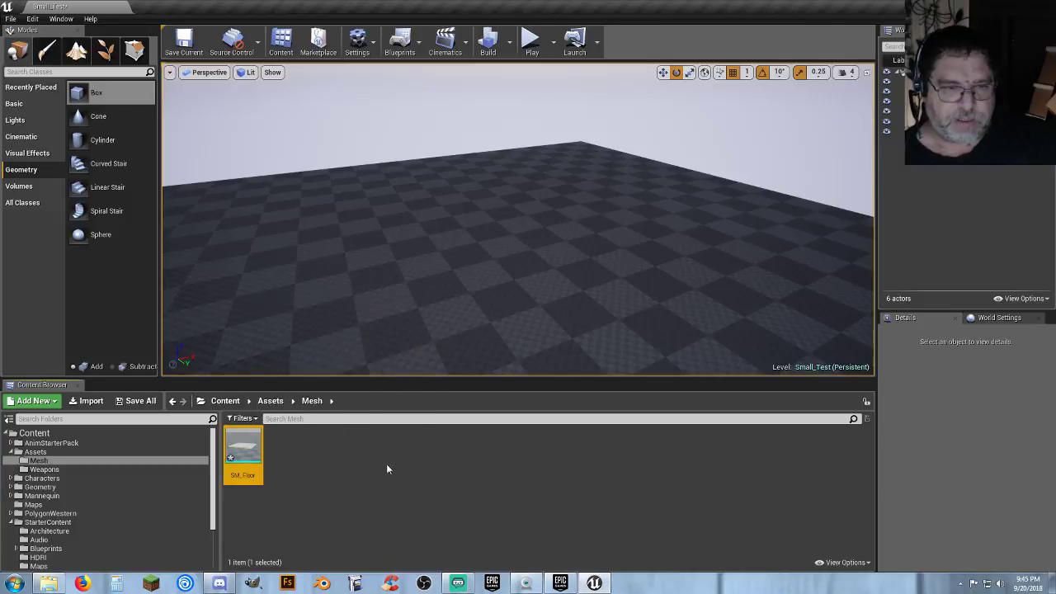
{"action": "key", "text": "Delete"}
{"action": "left_click", "coordinate": [425, 464]}
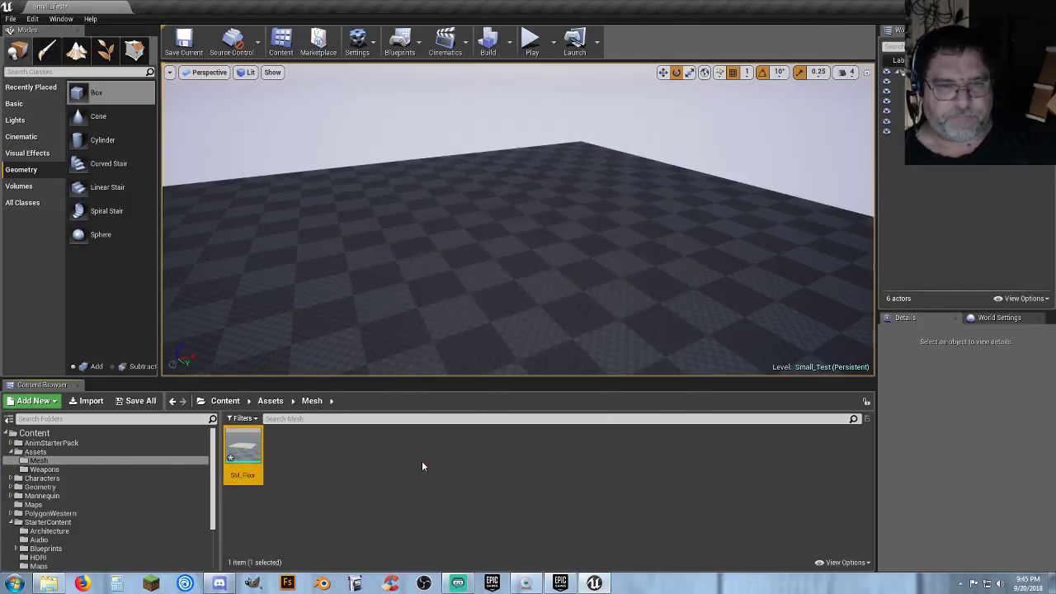
Create a new level from the Default template
{"action": "right_click_drag", "start_coordinate": [429, 344], "coordinate": [442, 310]}
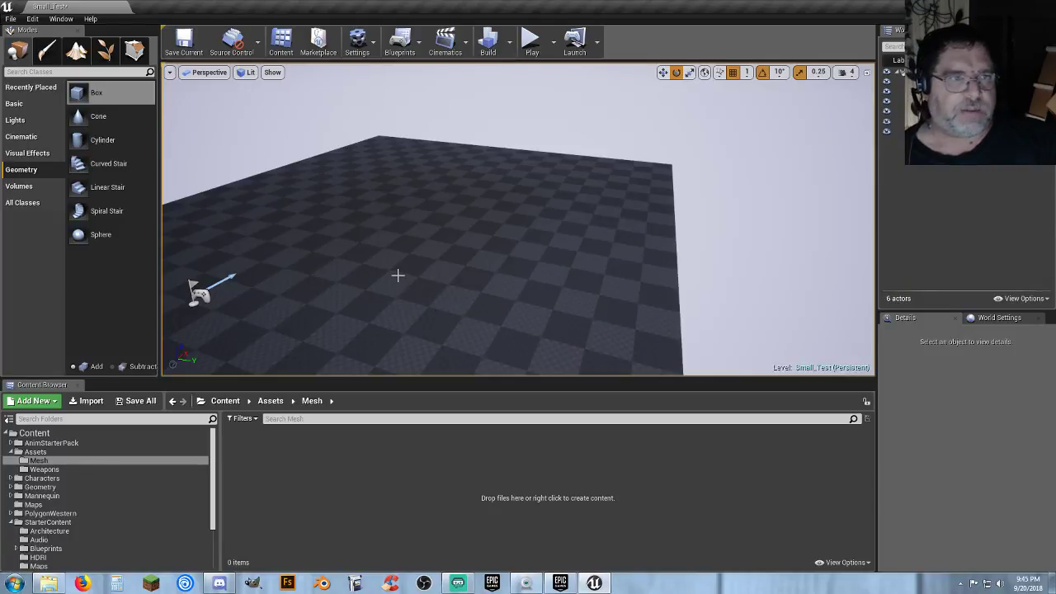
{"action": "mouse_move", "coordinate": [338, 235]}
{"action": "right_mouse_down"}
{"action": "mouse_move", "coordinate": [371, 247]}
{"action": "mouse_move", "coordinate": [353, 248]}
{"action": "right_mouse_up"}
{"action": "right_click_drag", "start_coordinate": [271, 235], "coordinate": [337, 235]}
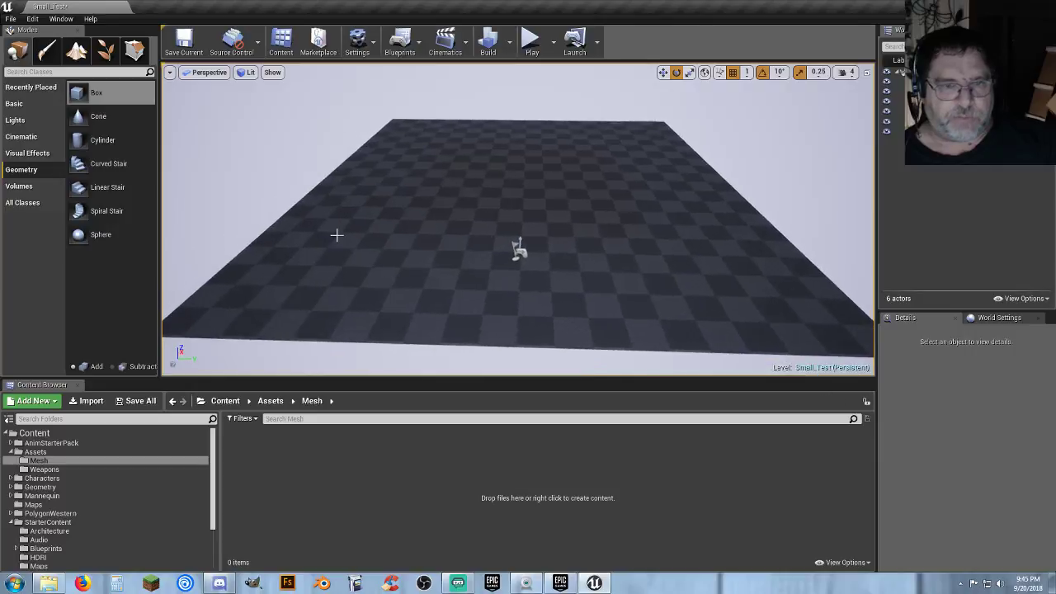
{"action": "left_click", "coordinate": [11, 18]}
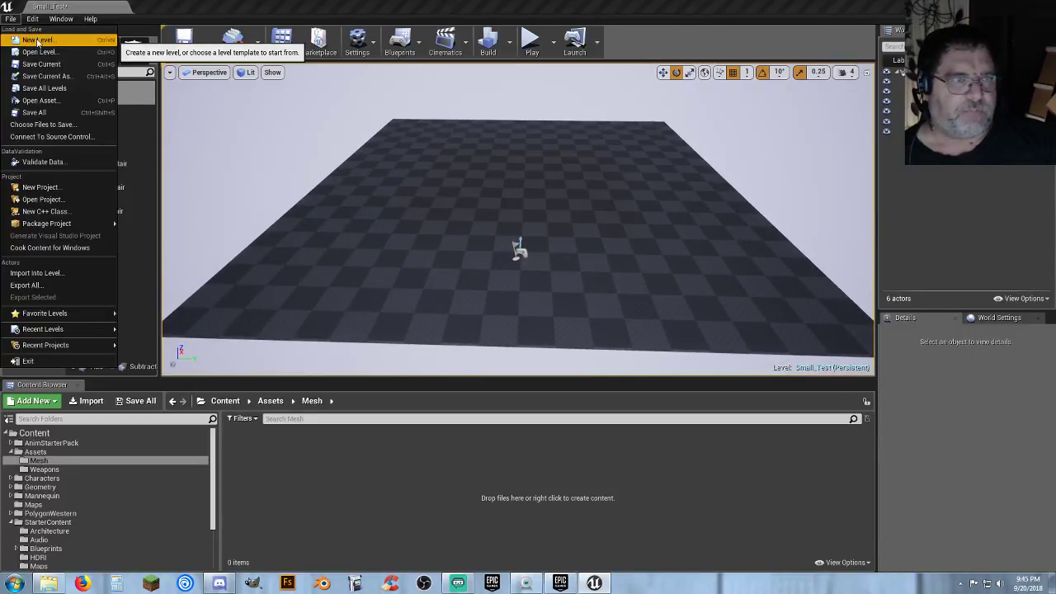
{"action": "left_click", "coordinate": [37, 40]}
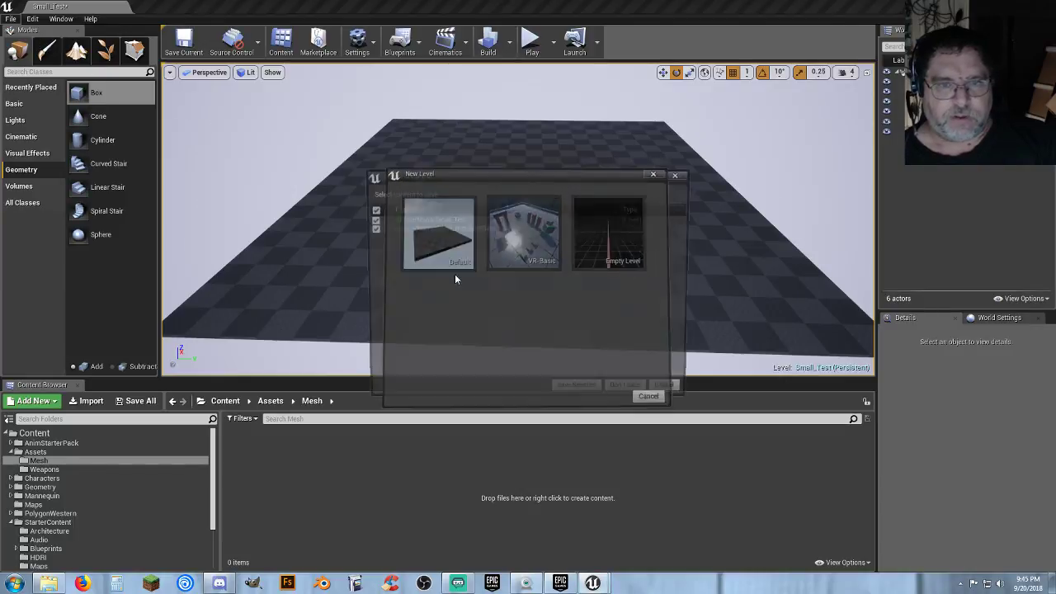
{"action": "left_click", "coordinate": [647, 393]}
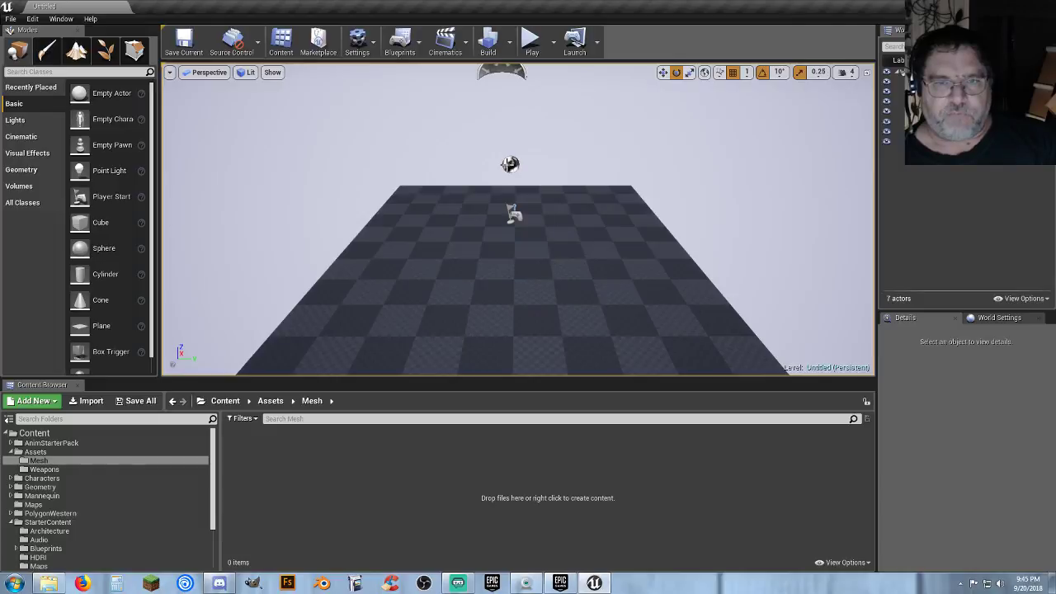
Delete the reflection capture sphere above the floor and lower the SkyLight to a Z location of about -43
{"action": "left_click", "coordinate": [510, 163]}
{"action": "key", "text": "Delete"}
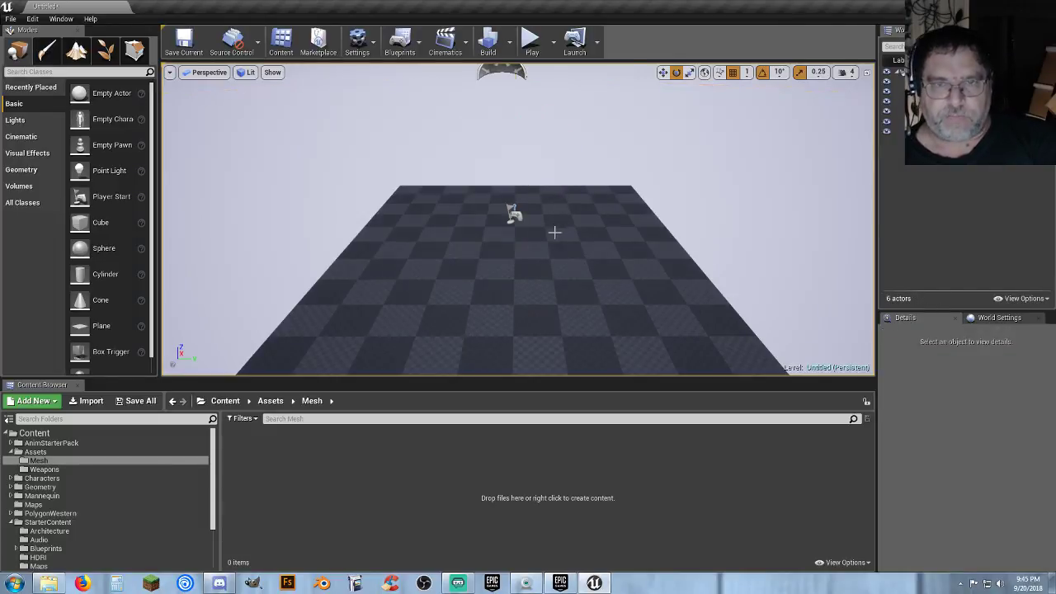
{"action": "scroll", "coordinate": [557, 221], "scroll_direction": "down", "scroll_amount": 5}
{"action": "left_click", "coordinate": [530, 146]}
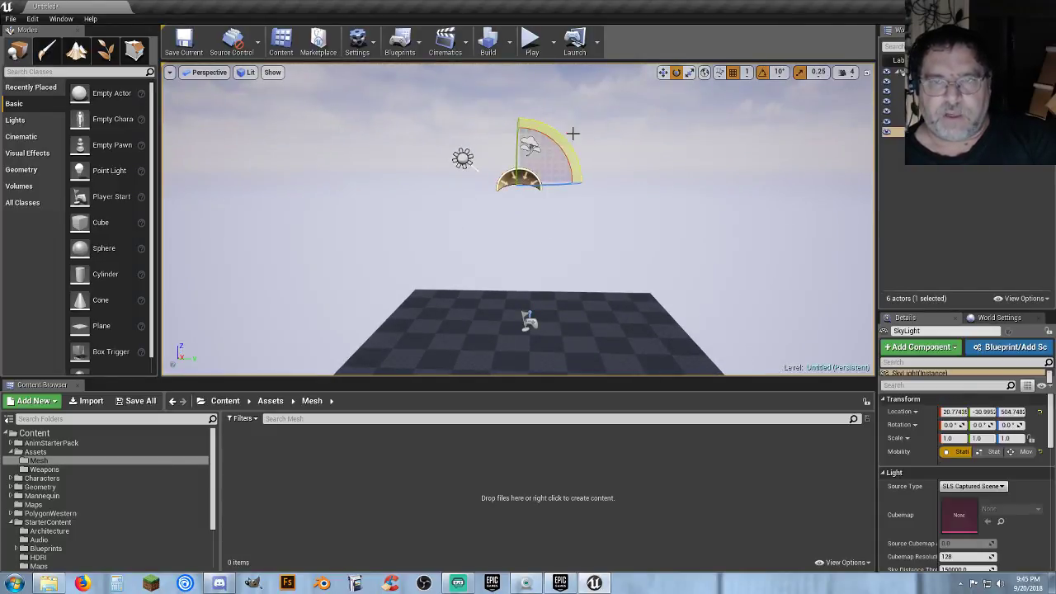
{"action": "left_click", "coordinate": [662, 72]}
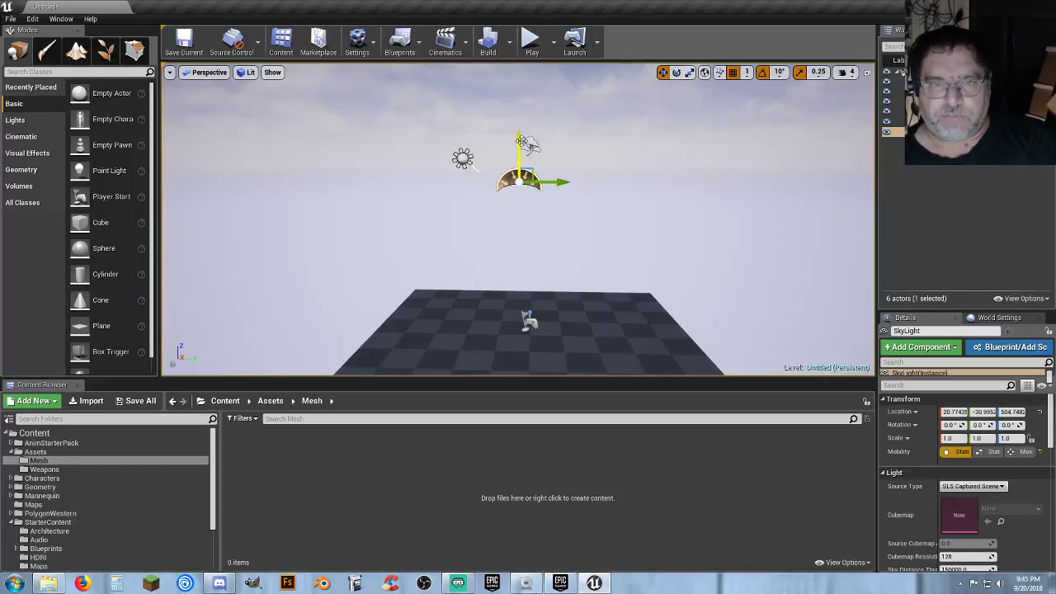
{"action": "left_click_drag", "start_coordinate": [521, 140], "coordinate": [522, 312]}
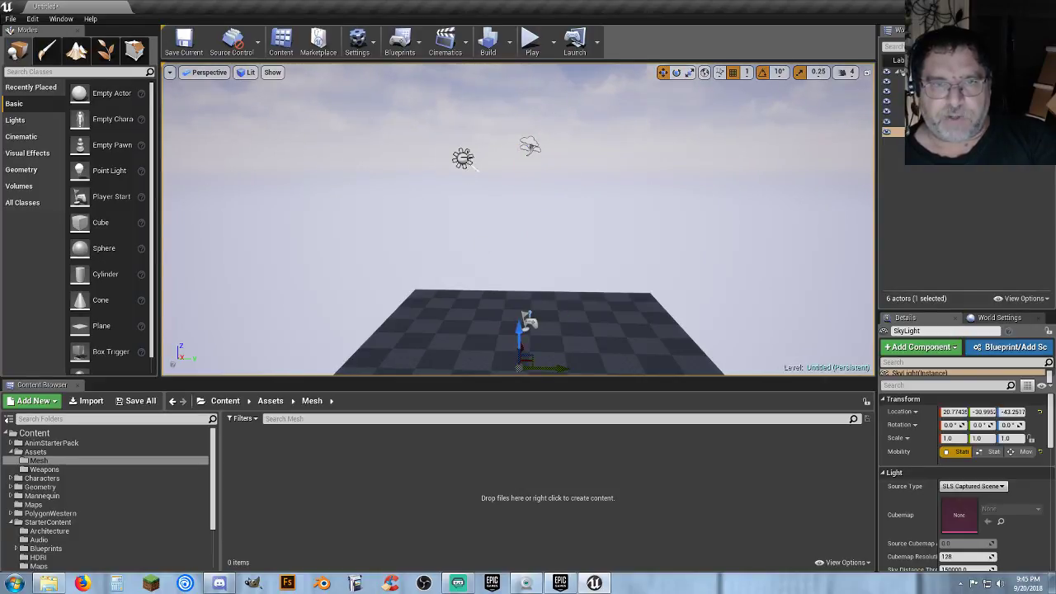
Lower the Light Source to a Z location of -32 and the Atmospheric Fog to -211, beneath the floor
{"action": "left_click", "coordinate": [463, 158]}
{"action": "left_click_drag", "start_coordinate": [456, 106], "coordinate": [483, 314]}
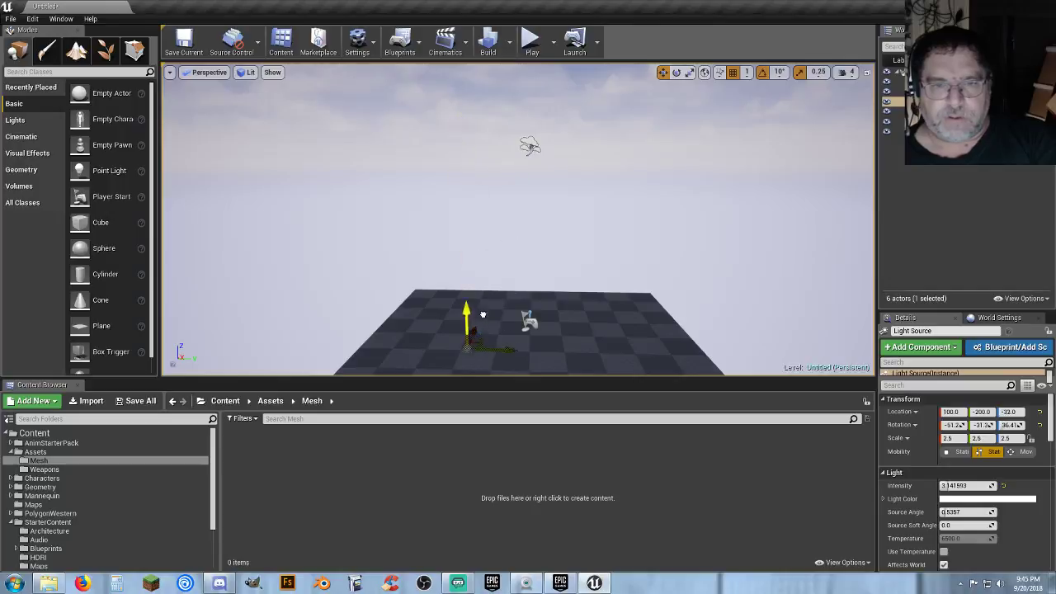
{"action": "left_click", "coordinate": [530, 144]}
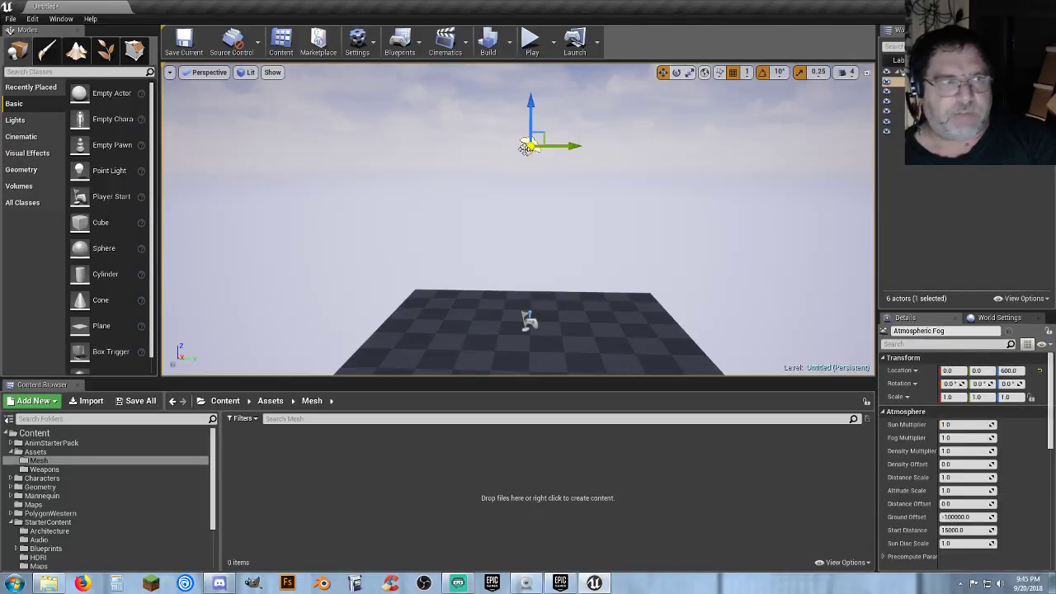
{"action": "left_click_drag", "start_coordinate": [532, 105], "coordinate": [529, 268]}
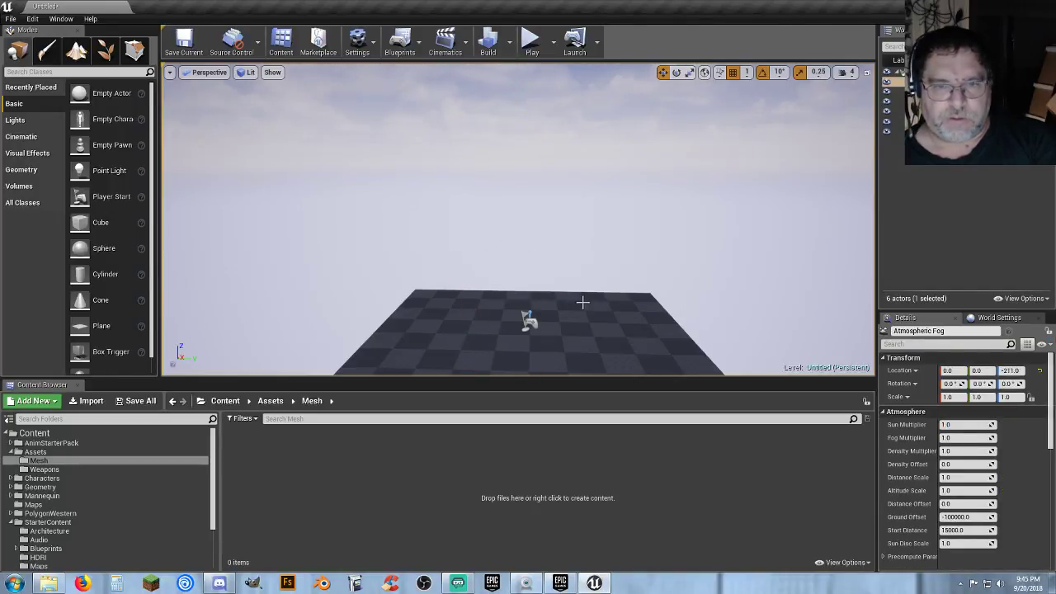
Set the level's GameMode override to ThirdPersonGameMode in the world settings
{"action": "right_click_drag", "start_coordinate": [583, 303], "coordinate": [584, 319]}
{"action": "left_click", "coordinate": [603, 255]}
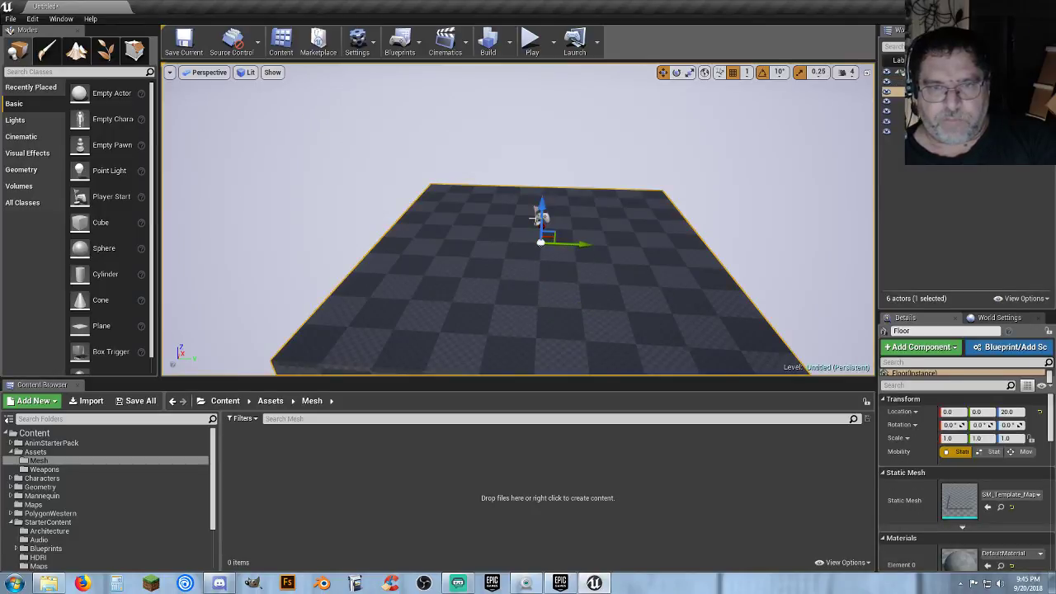
{"action": "right_click_drag", "start_coordinate": [557, 223], "coordinate": [552, 219]}
{"action": "key", "text": "d"}
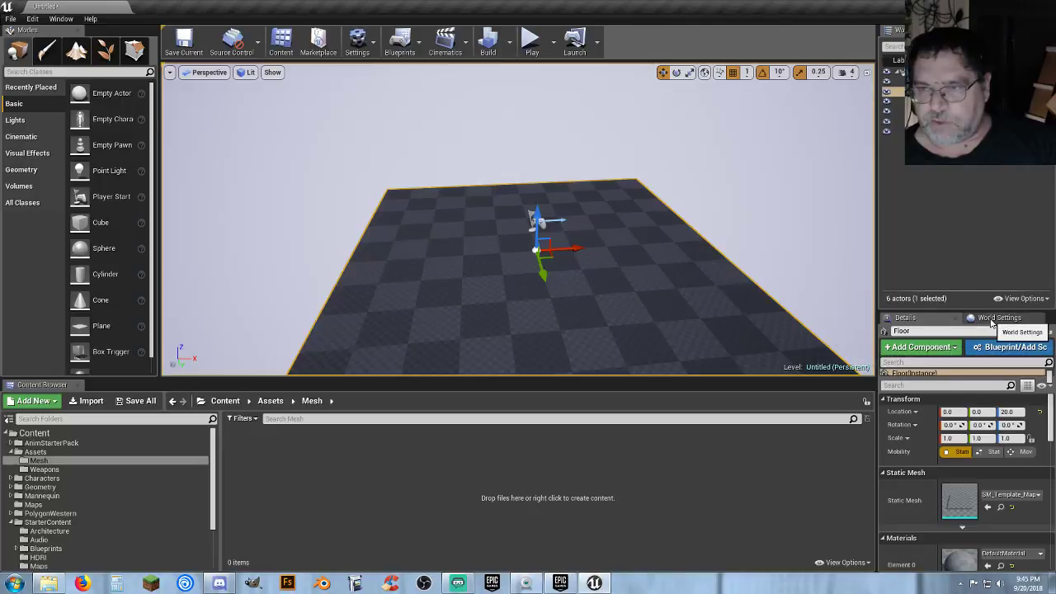
{"action": "left_click", "coordinate": [999, 318]}
{"action": "left_click", "coordinate": [972, 422]}
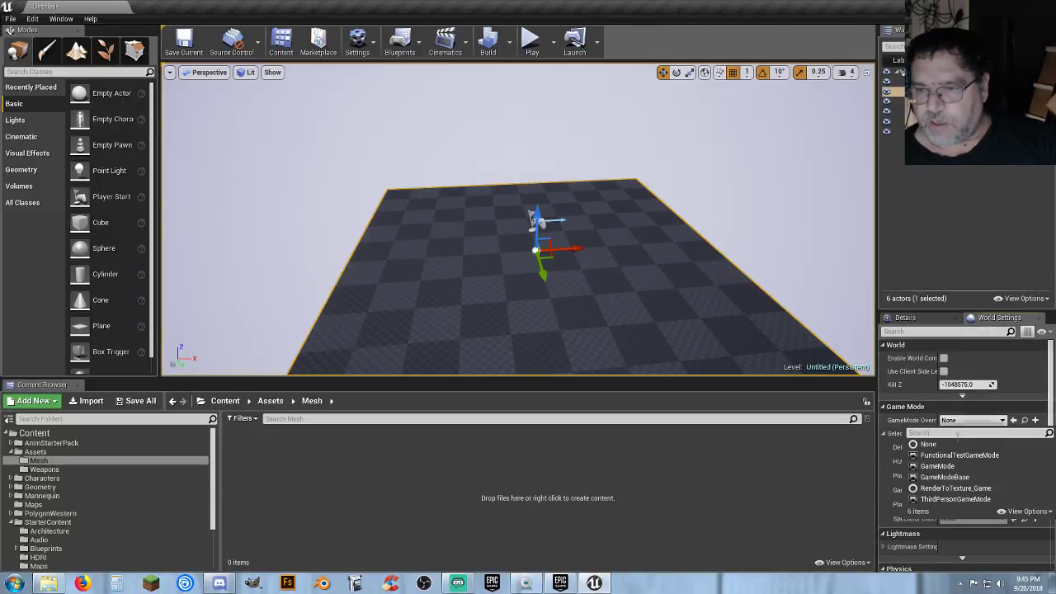
{"action": "left_click", "coordinate": [957, 504]}
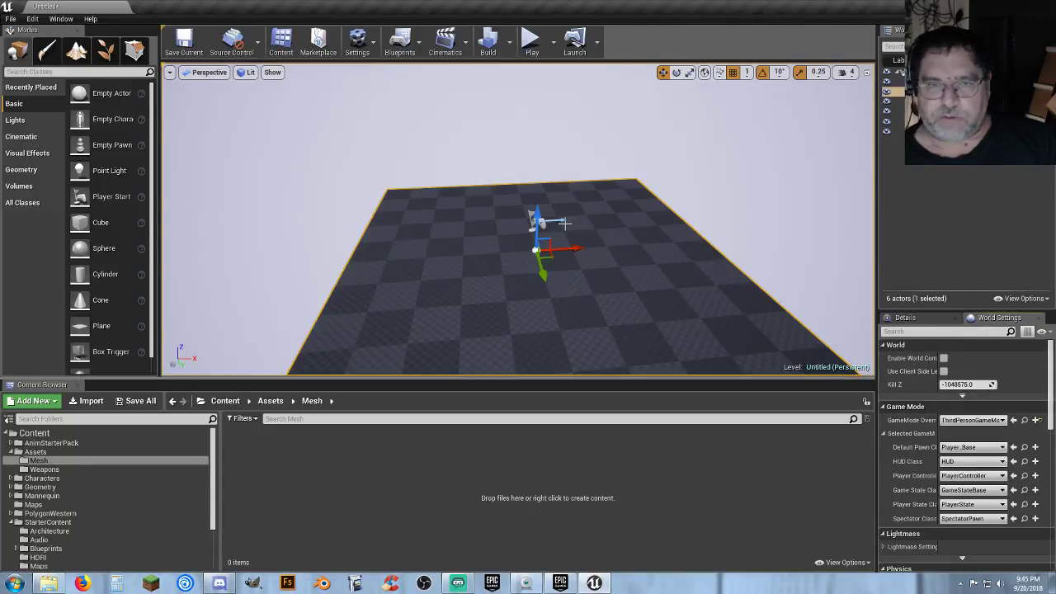
Move the Player Start off the floor to an X location of -750
{"action": "left_click", "coordinate": [924, 112]}
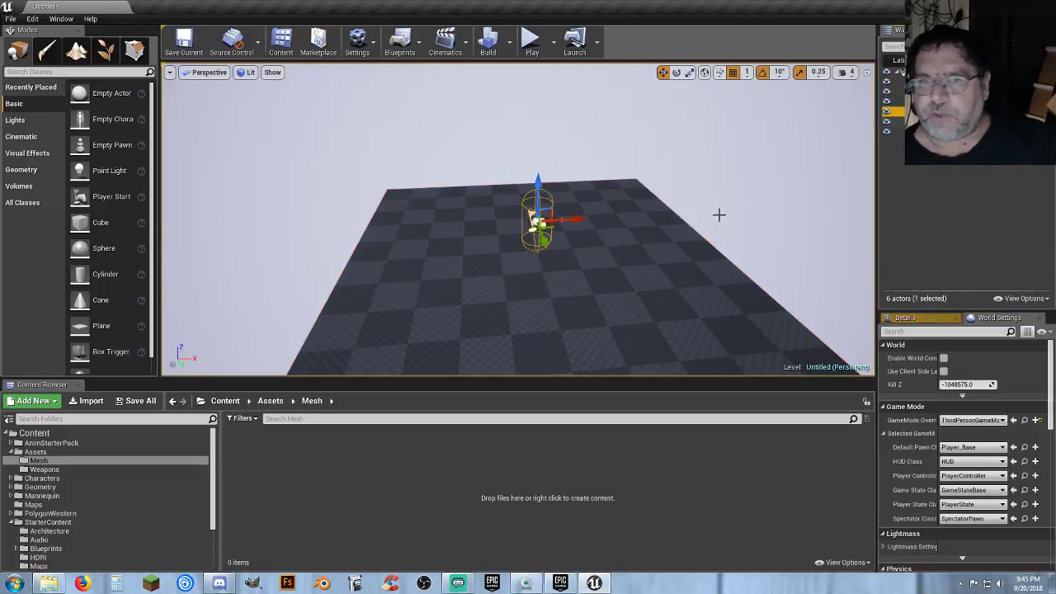
{"action": "left_click_drag", "start_coordinate": [587, 222], "coordinate": [429, 233]}
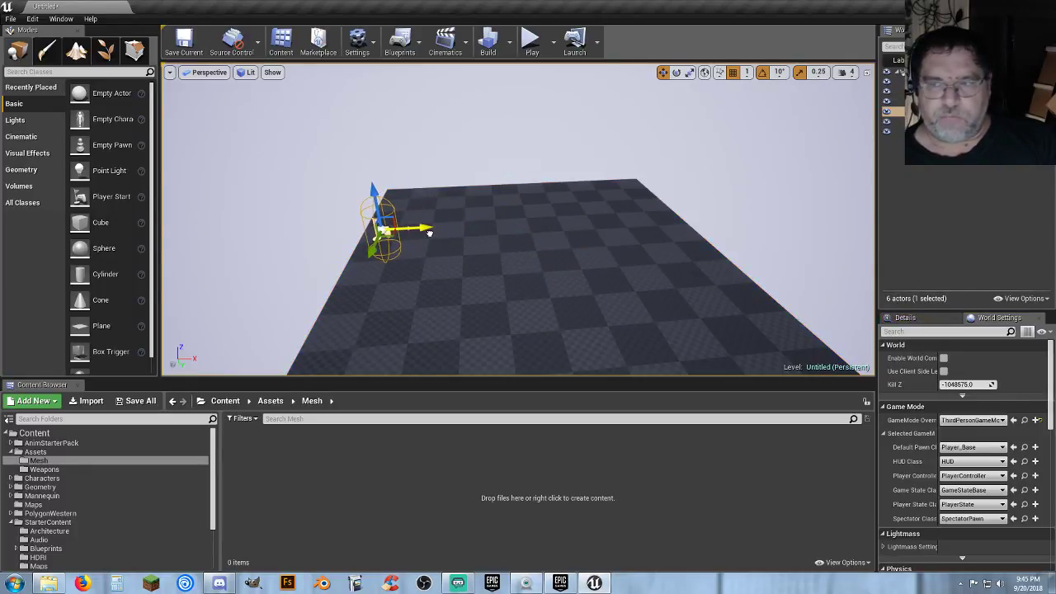
{"action": "left_click", "coordinate": [905, 318]}
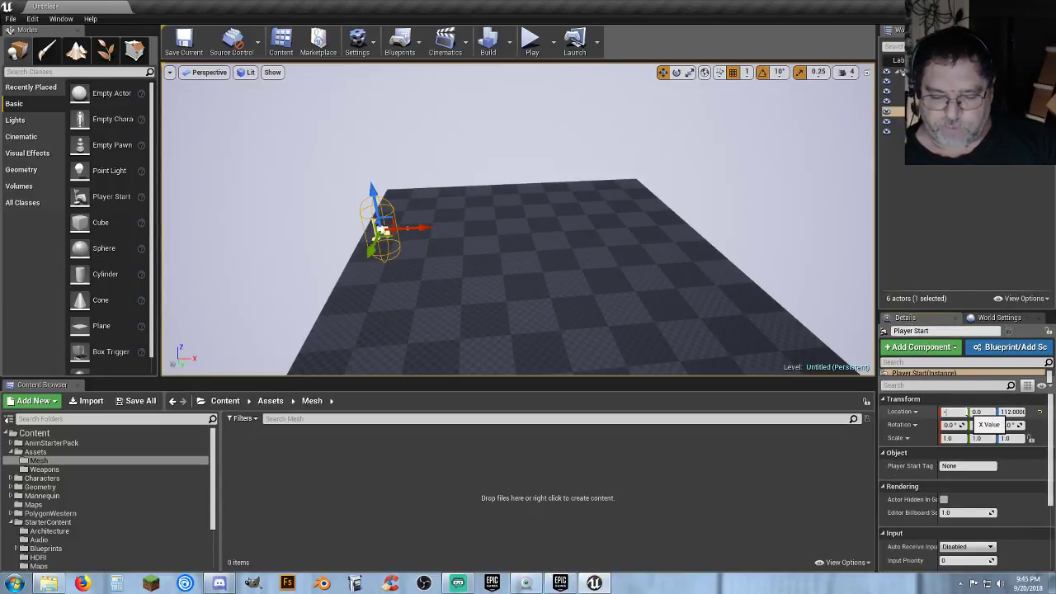
{"action": "type", "text": "-750"}
{"action": "key", "text": "Tab"}
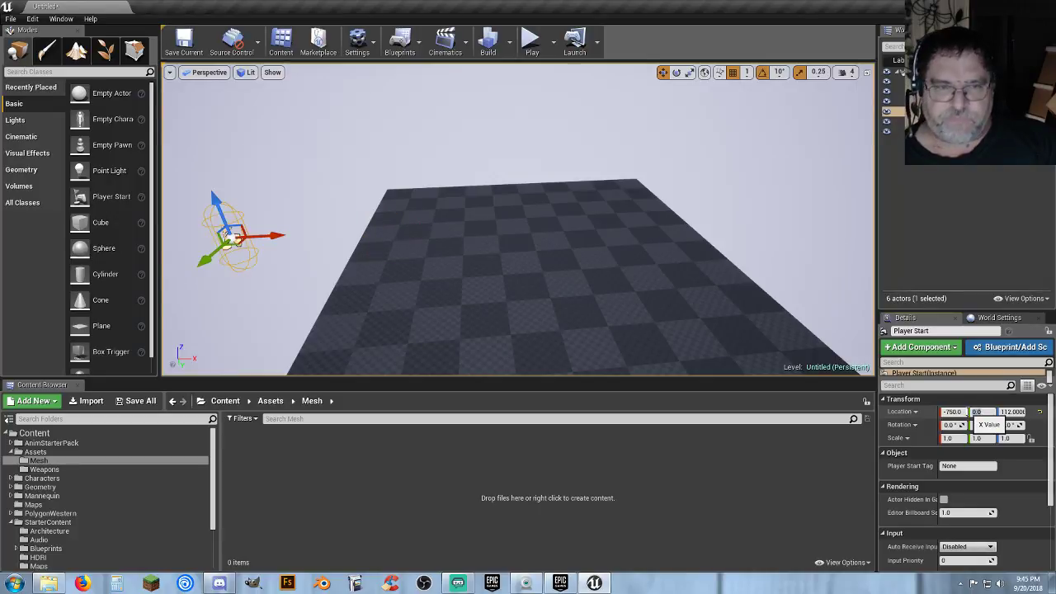
Delete the template floor and place an additive Box geometry brush in the empty level
{"action": "left_click", "coordinate": [566, 251]}
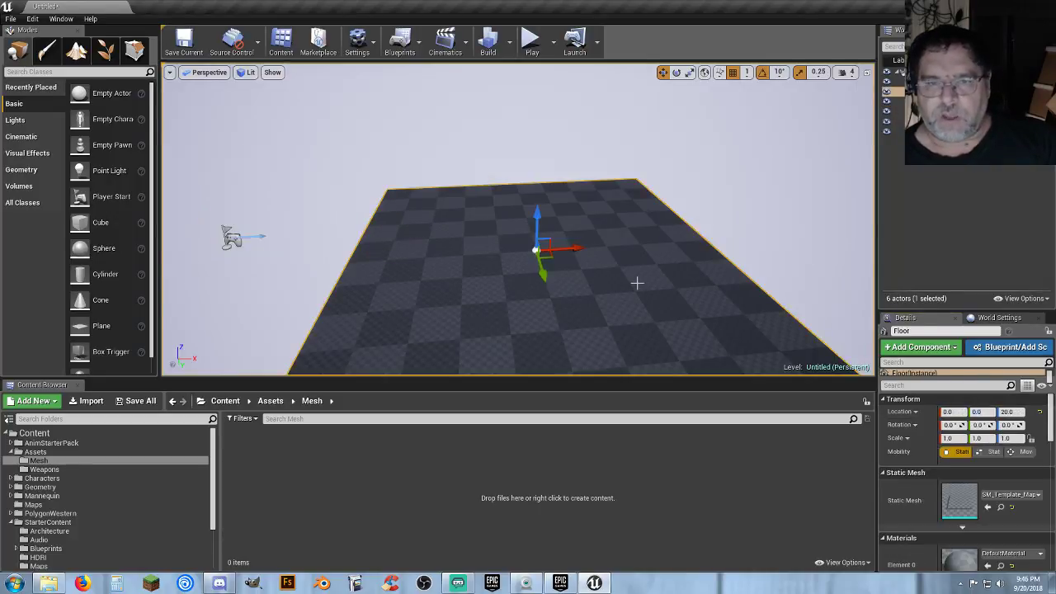
{"action": "key", "text": "Delete"}
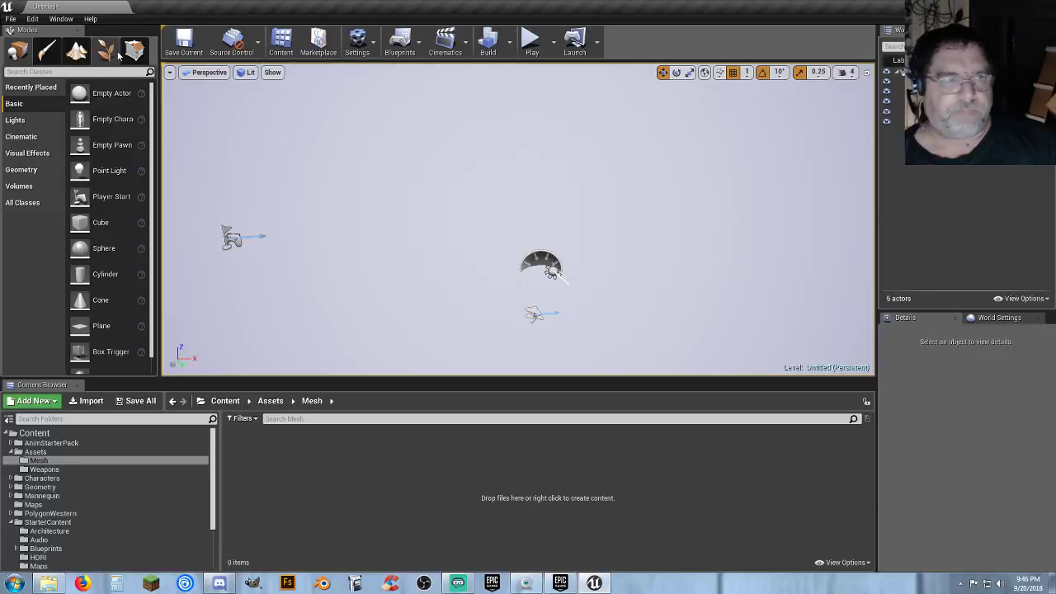
{"action": "left_click", "coordinate": [21, 169]}
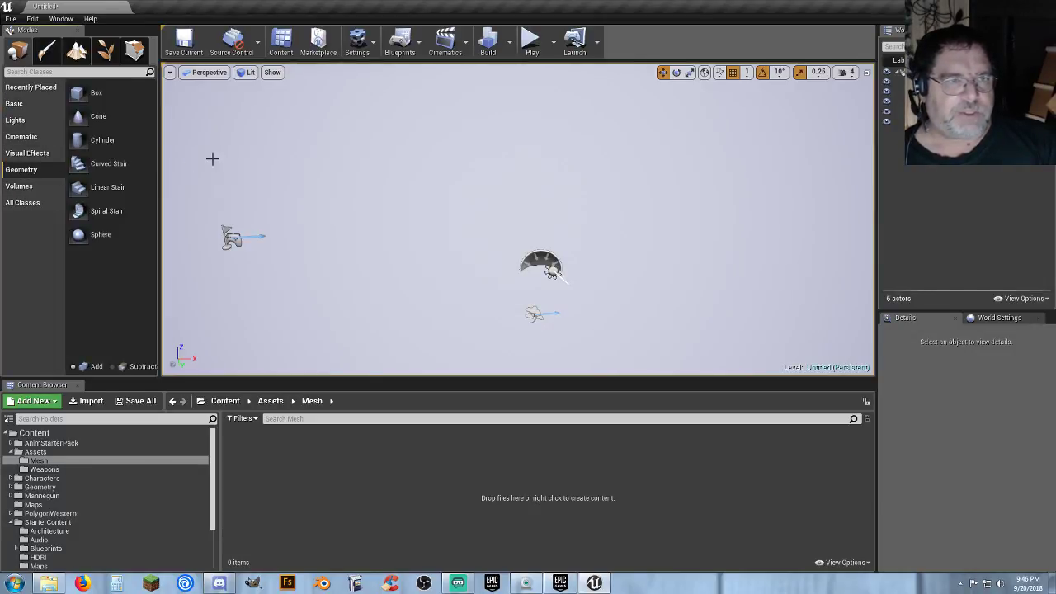
{"action": "left_click_drag", "start_coordinate": [82, 92], "coordinate": [485, 269]}
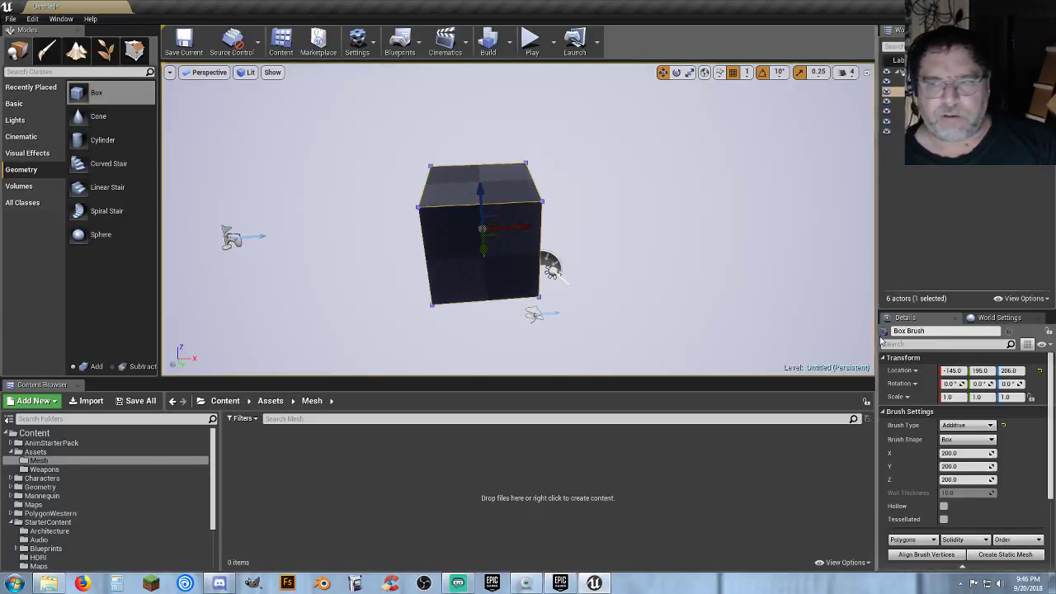
Set the box brush's location to X 0, Y 0 and Z -10
{"action": "left_click", "coordinate": [964, 371]}
{"action": "type", "text": "0"}
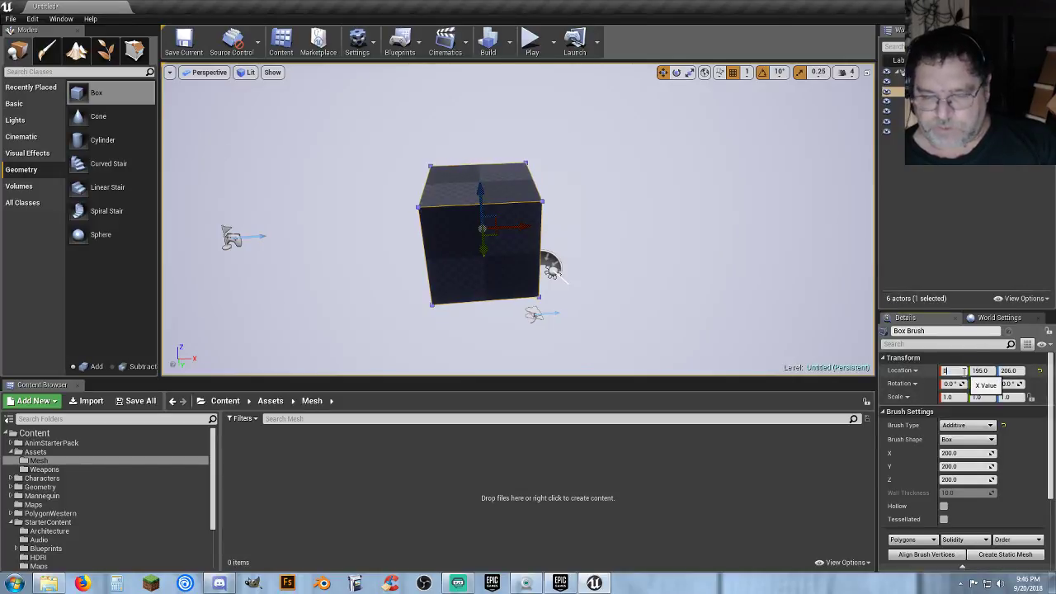
{"action": "key", "text": "Tab"}
{"action": "type", "text": "0"}
{"action": "key", "text": "Tab"}
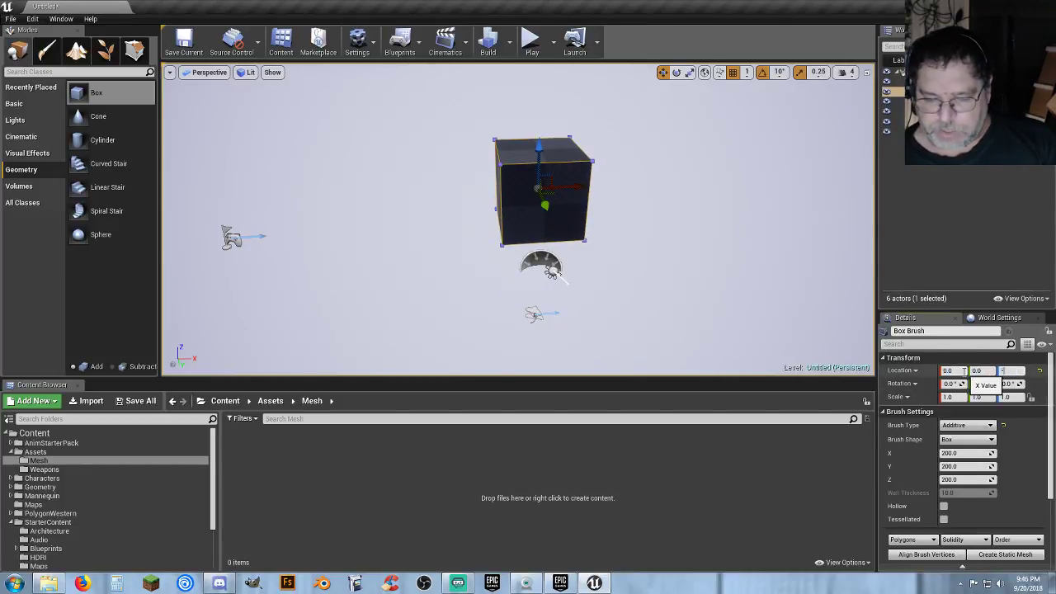
{"action": "type", "text": "-10"}
{"action": "key", "text": "Return"}
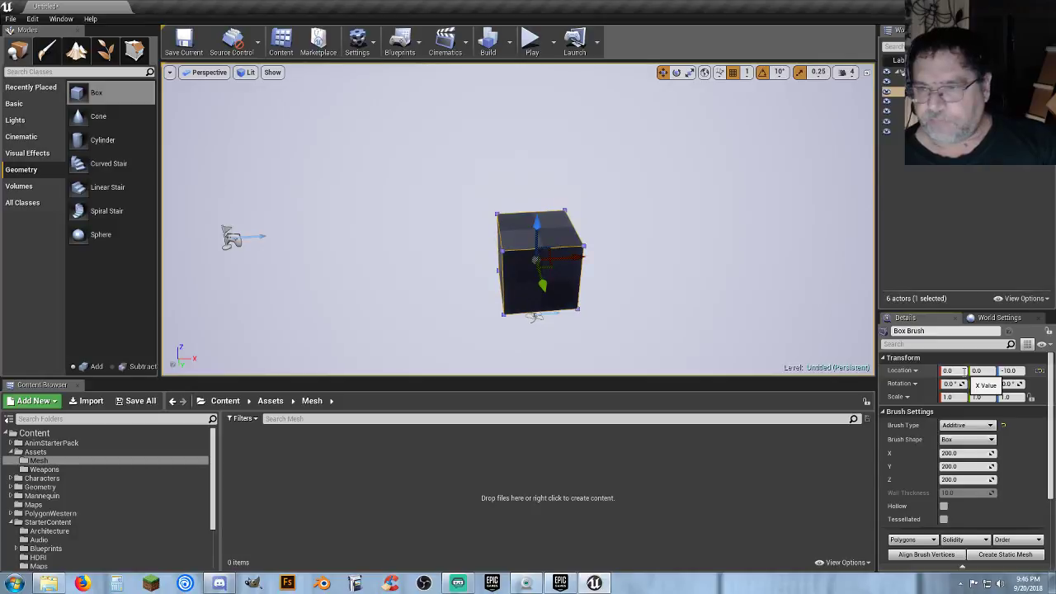
Resize the box brush into a floor slab of X 1000, Y 1000 and Z 10
{"action": "left_click", "coordinate": [964, 453]}
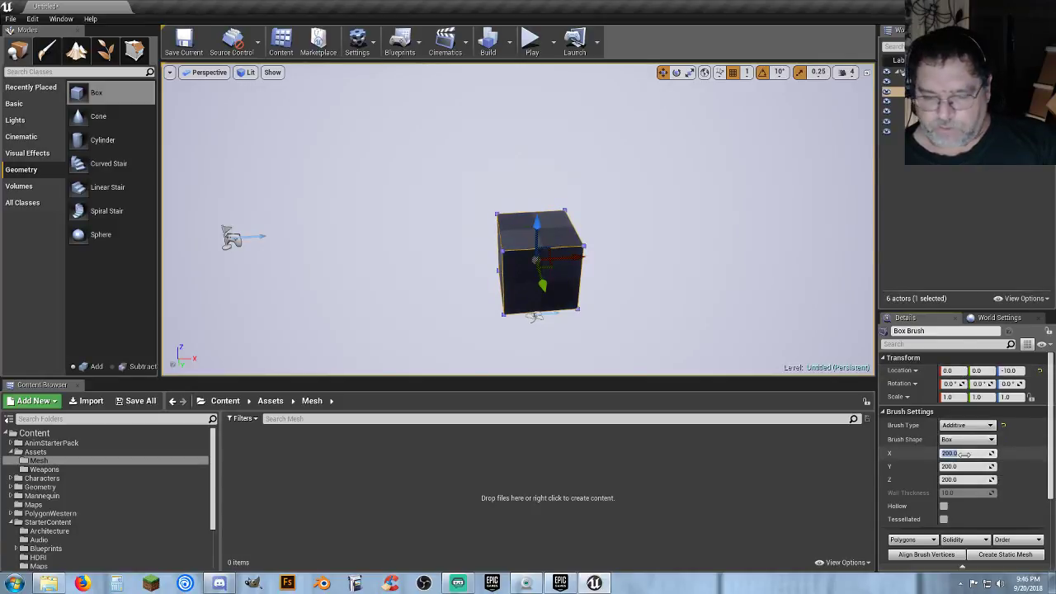
{"action": "type", "text": "1000"}
{"action": "key", "text": "Tab"}
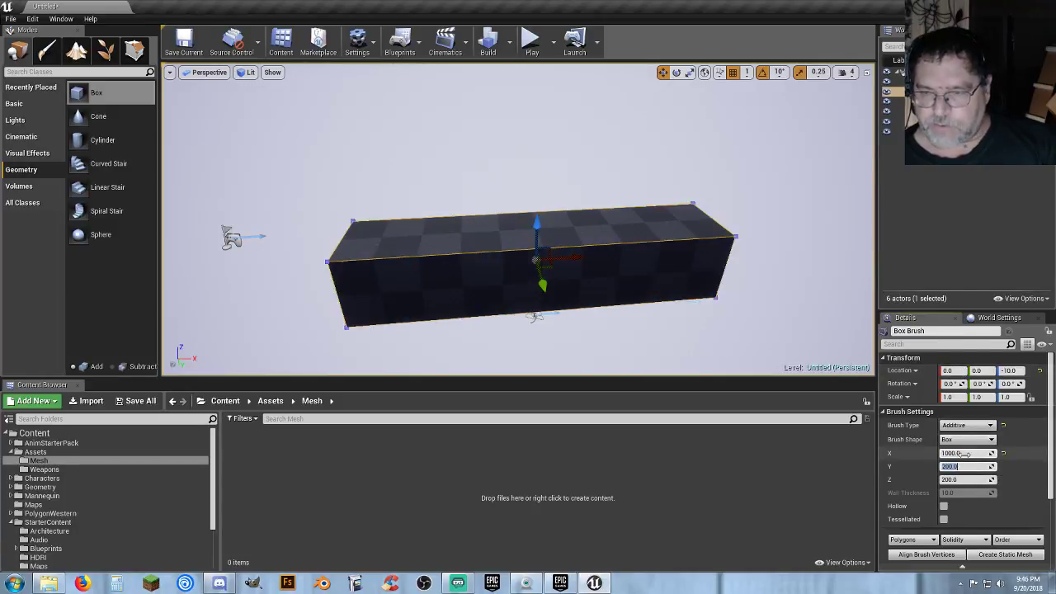
{"action": "type", "text": "1000"}
{"action": "key", "text": "Tab"}
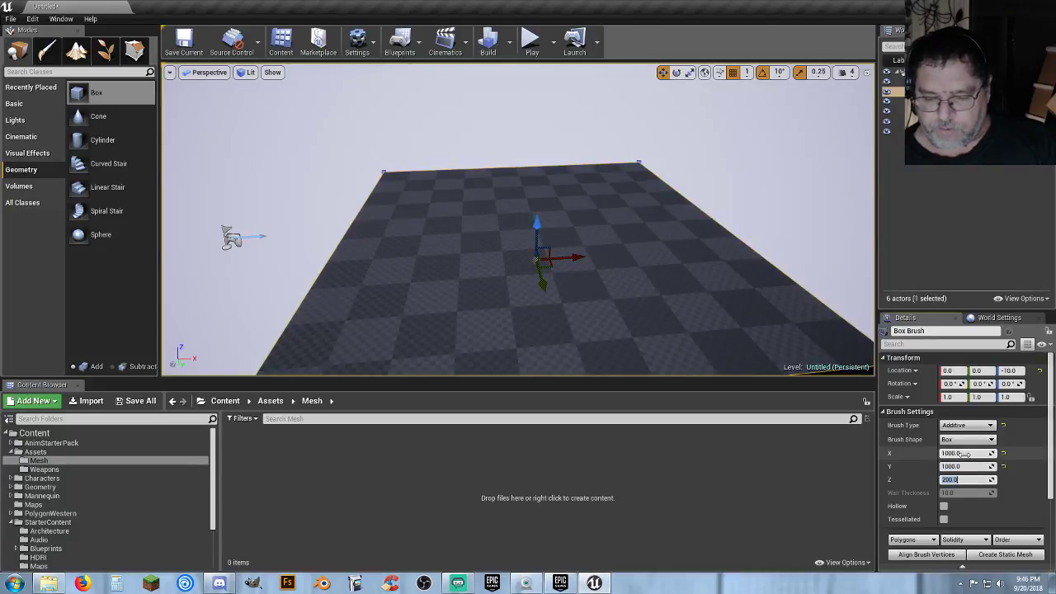
{"action": "type", "text": "10"}
{"action": "key", "text": "Tab"}
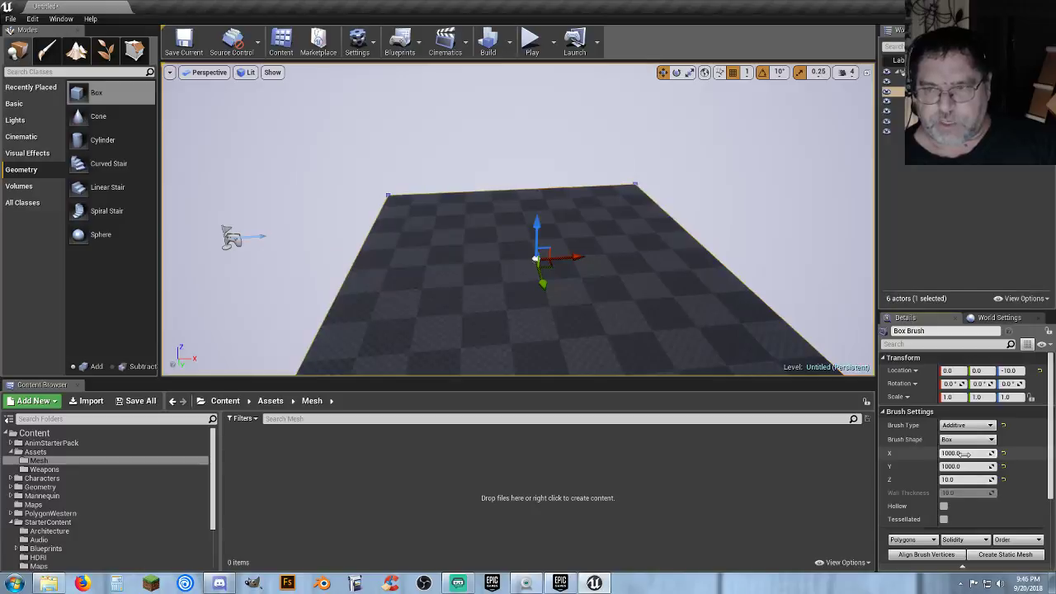
Lower the floor brush to a Z location of -15
{"action": "key", "text": "a"}
{"action": "right_click_drag", "start_coordinate": [521, 286], "coordinate": [496, 314]}
{"action": "key", "text": "w"}
{"action": "key", "text": "d"}
{"action": "key", "text": "a"}
{"action": "key", "text": "d"}
{"action": "key", "text": "s"}
{"action": "key", "text": "q"}
{"action": "key", "text": "e"}
{"action": "key", "text": "s"}
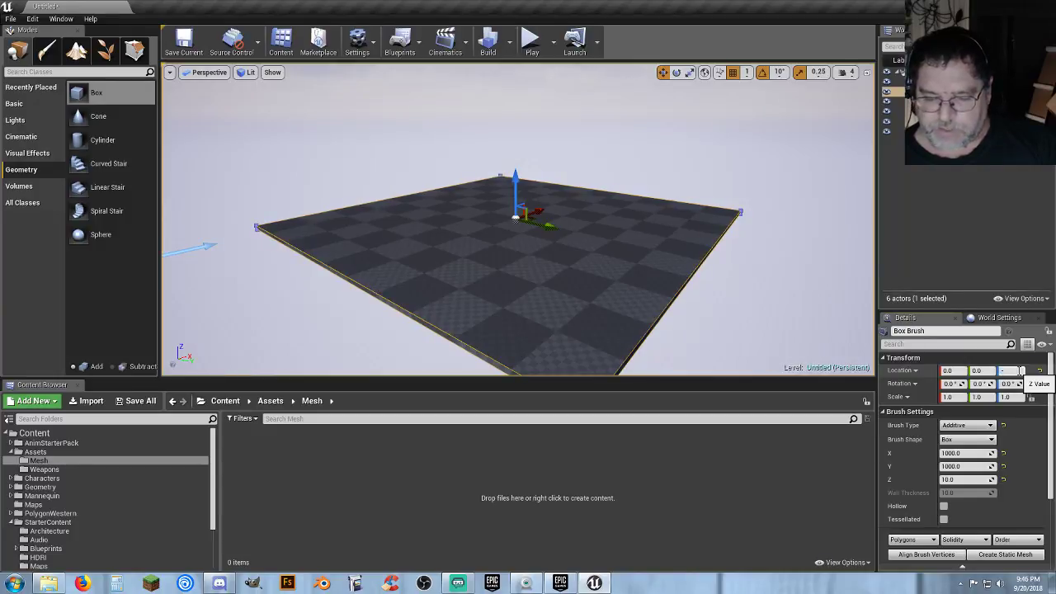
{"action": "key", "text": "Return"}
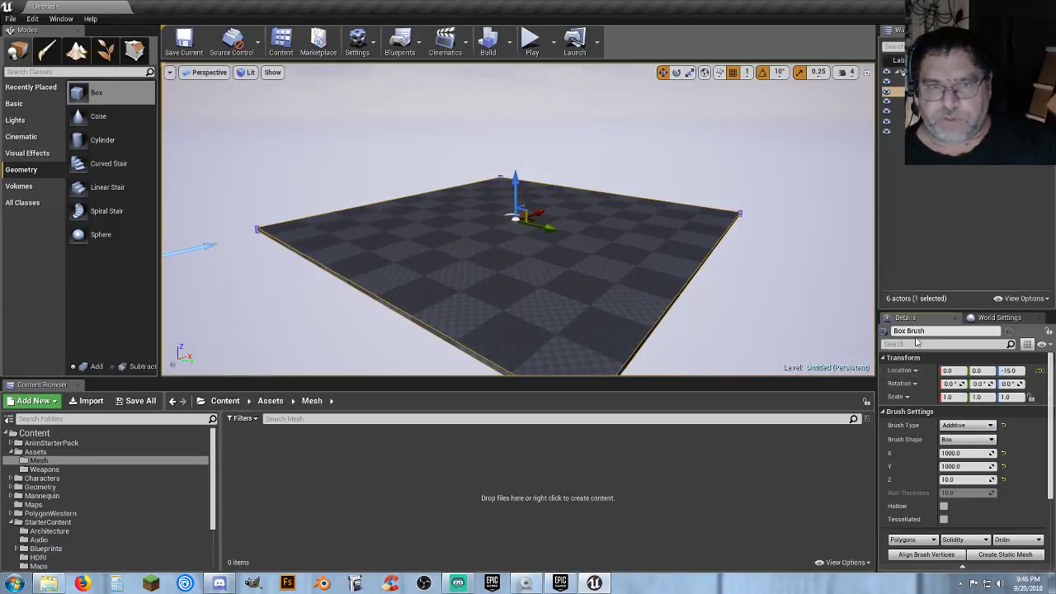
Place a second 200-unit box brush on the floor and set its Z location to 100
{"action": "mouse_move", "coordinate": [603, 285]}
{"action": "right_mouse_down"}
{"action": "mouse_move", "coordinate": [615, 268]}
{"action": "mouse_move", "coordinate": [605, 289]}
{"action": "right_mouse_up"}
{"action": "key", "text": "w"}
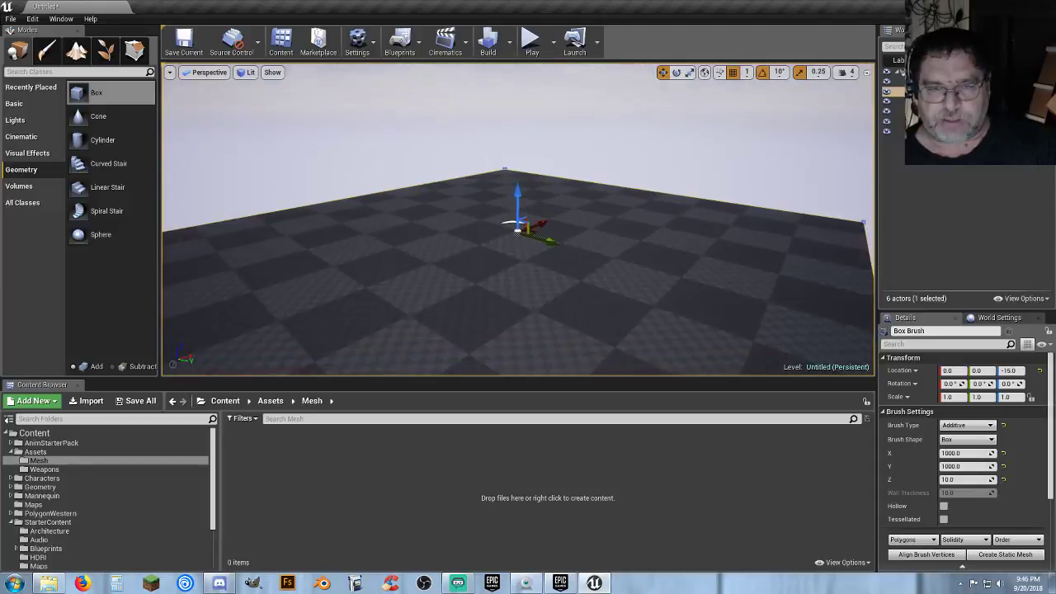
{"action": "mouse_move", "coordinate": [83, 92]}
{"action": "left_mouse_down"}
{"action": "mouse_move", "coordinate": [401, 193]}
{"action": "mouse_move", "coordinate": [440, 233]}
{"action": "left_mouse_up"}
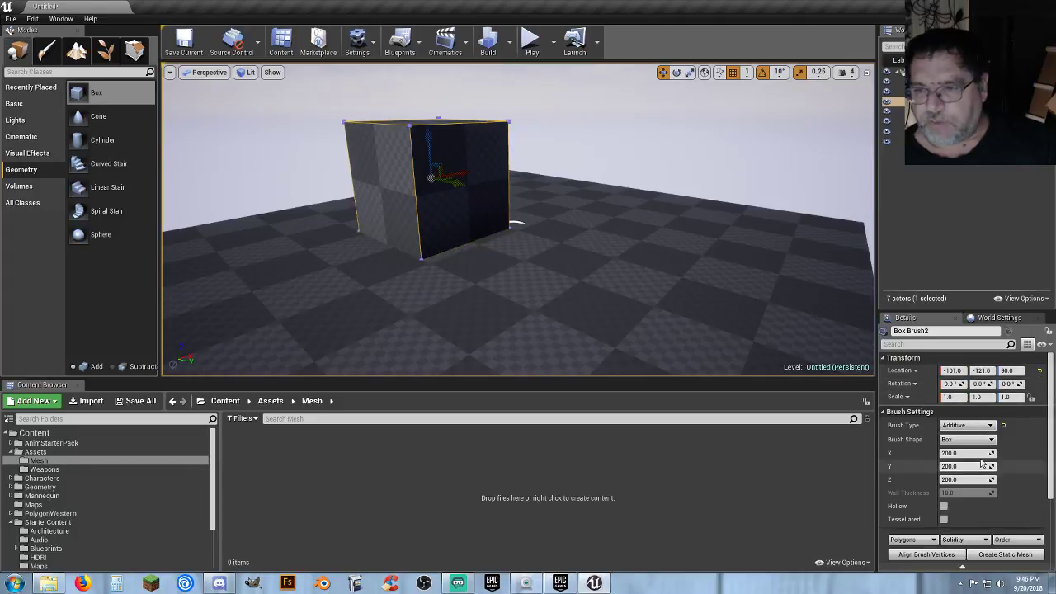
{"action": "left_click", "coordinate": [1021, 371]}
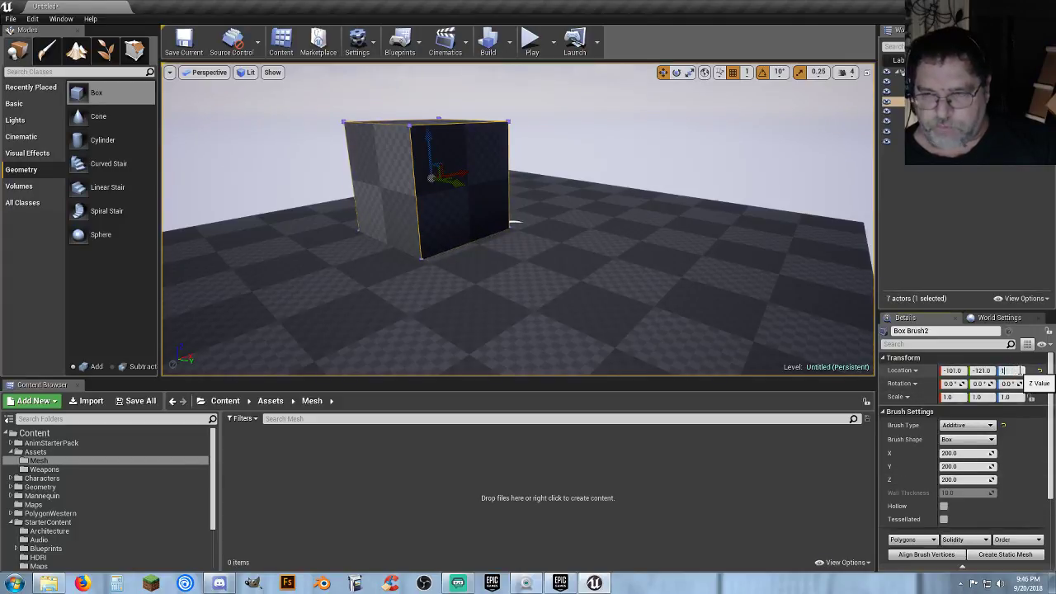
{"action": "type", "text": "100"}
{"action": "key", "text": "Return"}
Check the gap beneath the second box and raise the floor brush to a Z location of -10
{"action": "right_click_drag", "start_coordinate": [594, 247], "coordinate": [641, 112]}
{"action": "right_click_drag", "start_coordinate": [361, 206], "coordinate": [360, 272]}
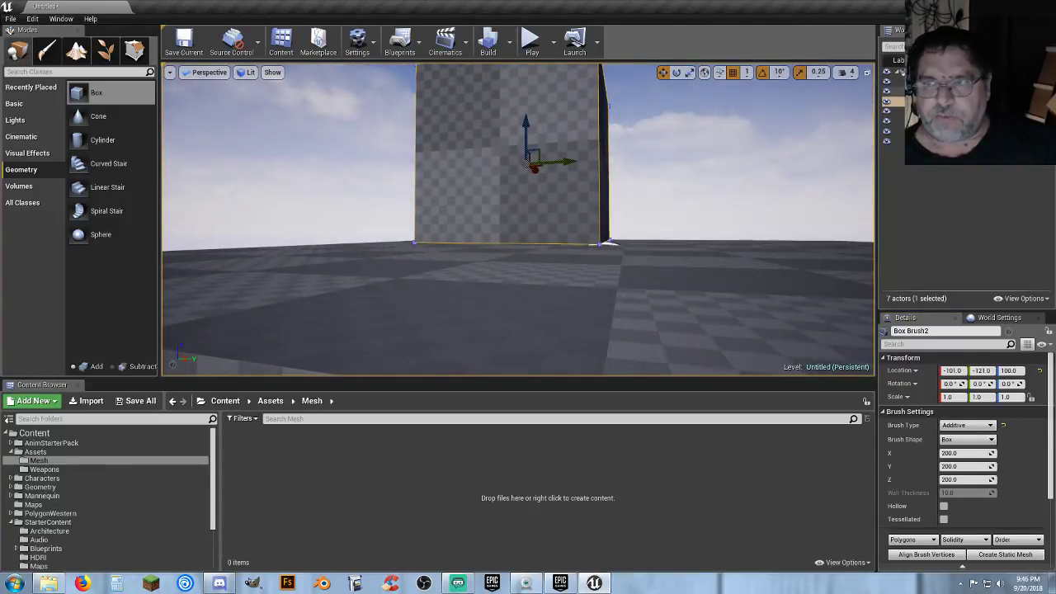
{"action": "left_click", "coordinate": [926, 91]}
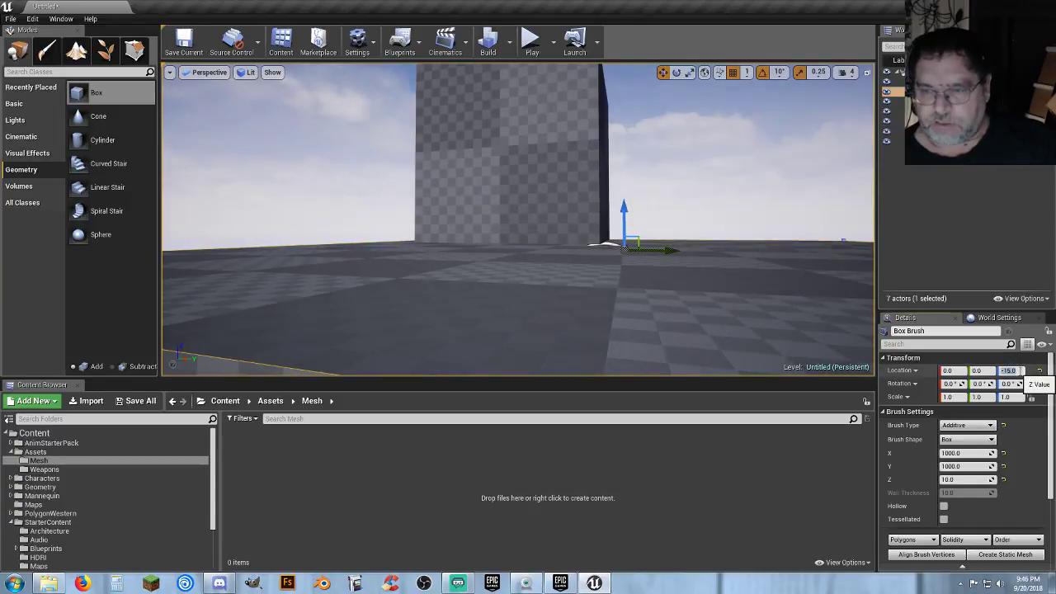
{"action": "key", "text": "Return"}
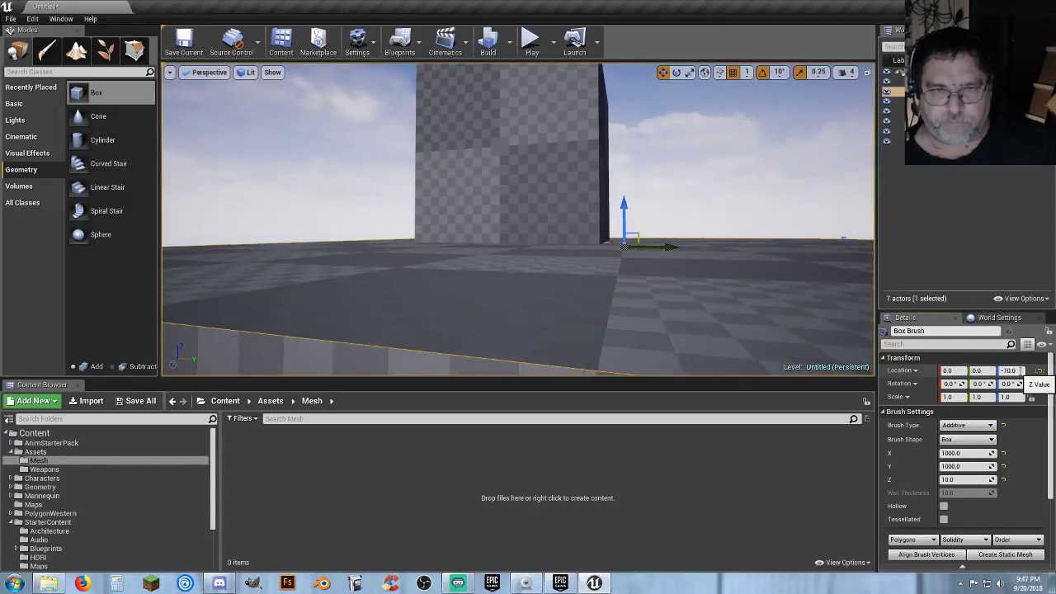
Examine the floor slab's edge and the contact between its surface and the base of the second box
{"action": "key", "text": "w"}
{"action": "right_click_drag", "start_coordinate": [762, 349], "coordinate": [686, 357]}
{"action": "key", "text": "w"}
{"action": "key", "text": "s"}
{"action": "key", "text": "s"}
{"action": "key", "text": "s"}
{"action": "key", "text": "d"}
{"action": "key", "text": "w"}
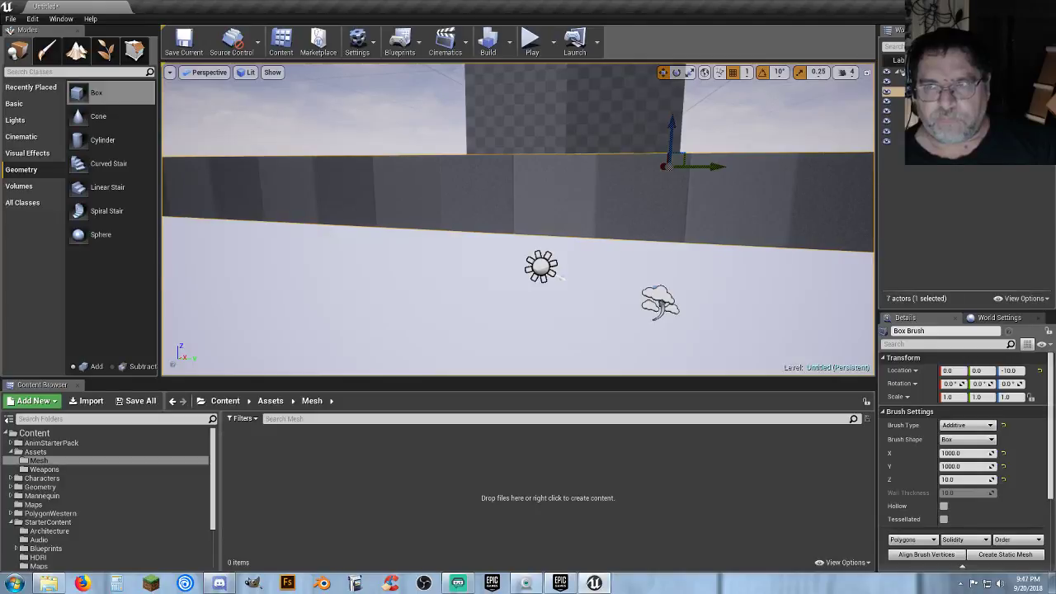
{"action": "left_click", "coordinate": [929, 101]}
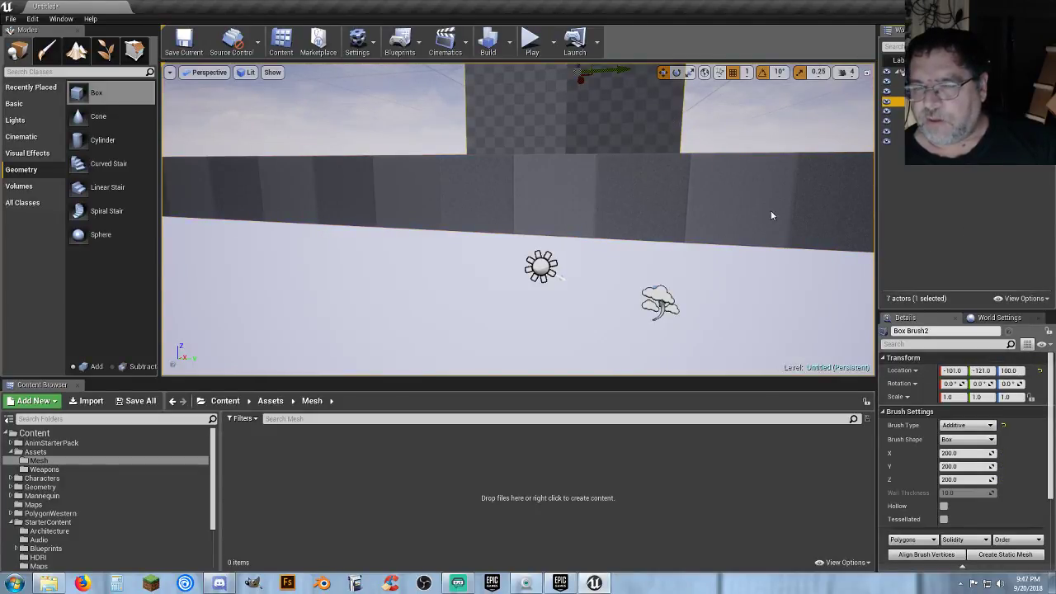
{"action": "mouse_move", "coordinate": [655, 151]}
{"action": "right_mouse_down"}
{"action": "mouse_move", "coordinate": [689, 112]}
{"action": "mouse_move", "coordinate": [656, 151]}
{"action": "right_mouse_up"}
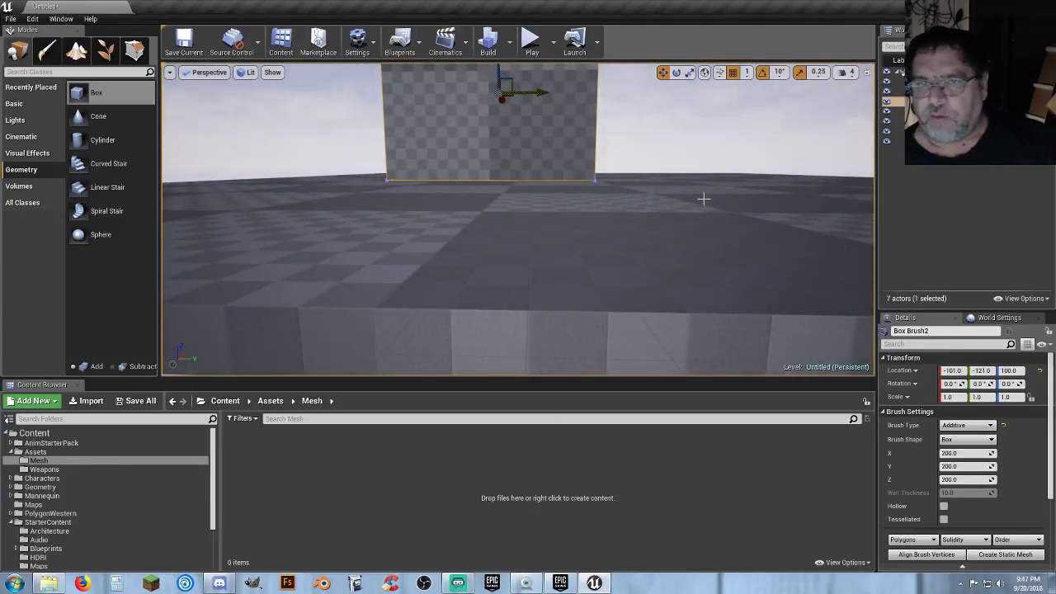
Raise the floor brush to a Z location of -5, viewing its edge from the side
{"action": "left_click", "coordinate": [532, 248]}
{"action": "mouse_move", "coordinate": [532, 247]}
{"action": "right_mouse_down"}
{"action": "mouse_move", "coordinate": [507, 277]}
{"action": "mouse_move", "coordinate": [495, 264]}
{"action": "mouse_move", "coordinate": [533, 247]}
{"action": "right_mouse_up"}
{"action": "scroll", "coordinate": [519, 248], "scroll_direction": "down", "scroll_amount": 5}
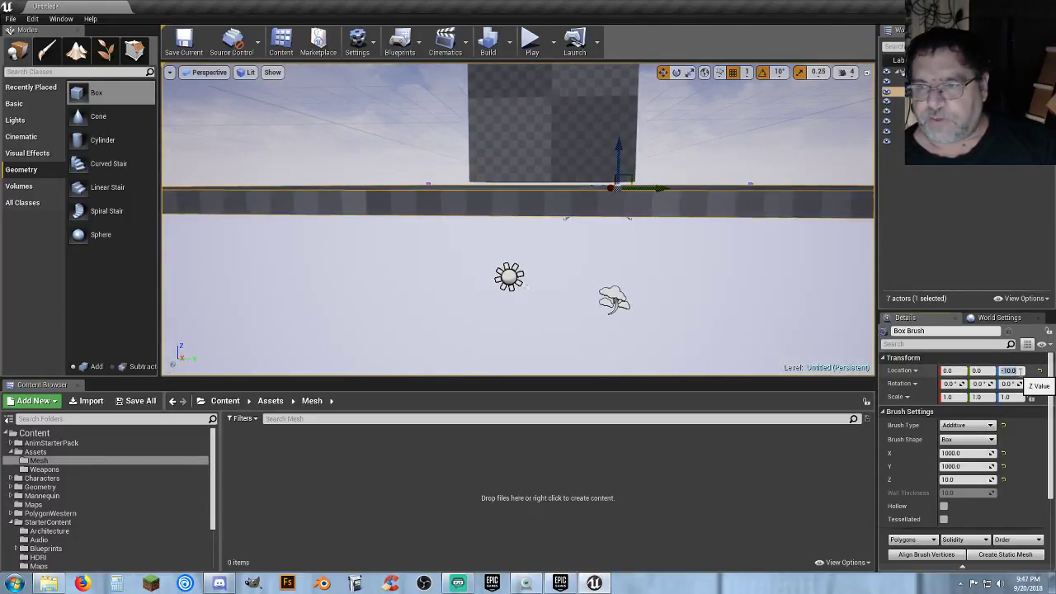
{"action": "key", "text": "Return"}
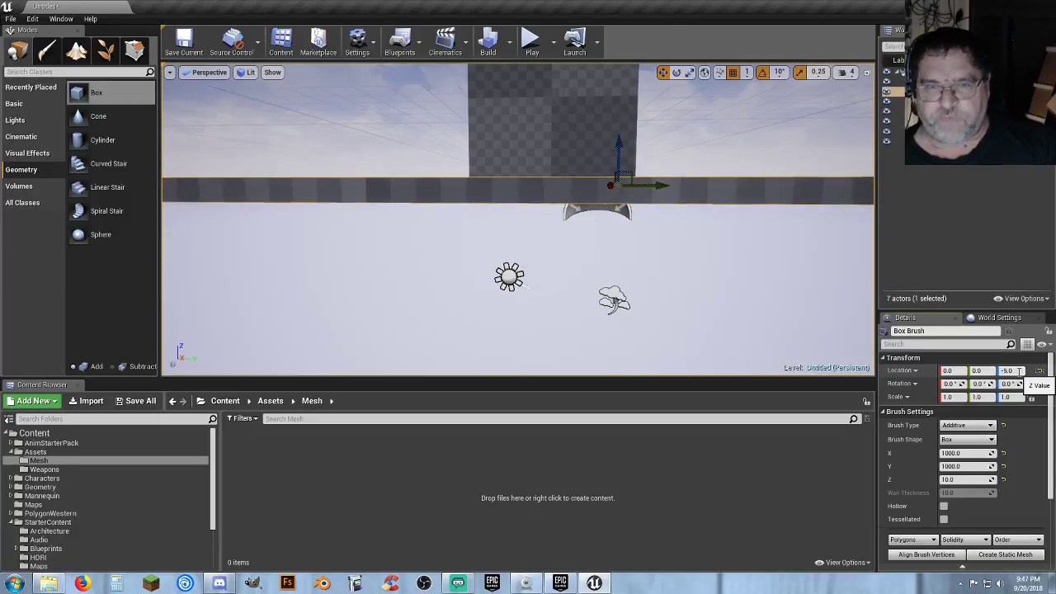
Inspect from the side, below and above whether the second box sits flush on the floor slab
{"action": "right_click_drag", "start_coordinate": [667, 260], "coordinate": [685, 206]}
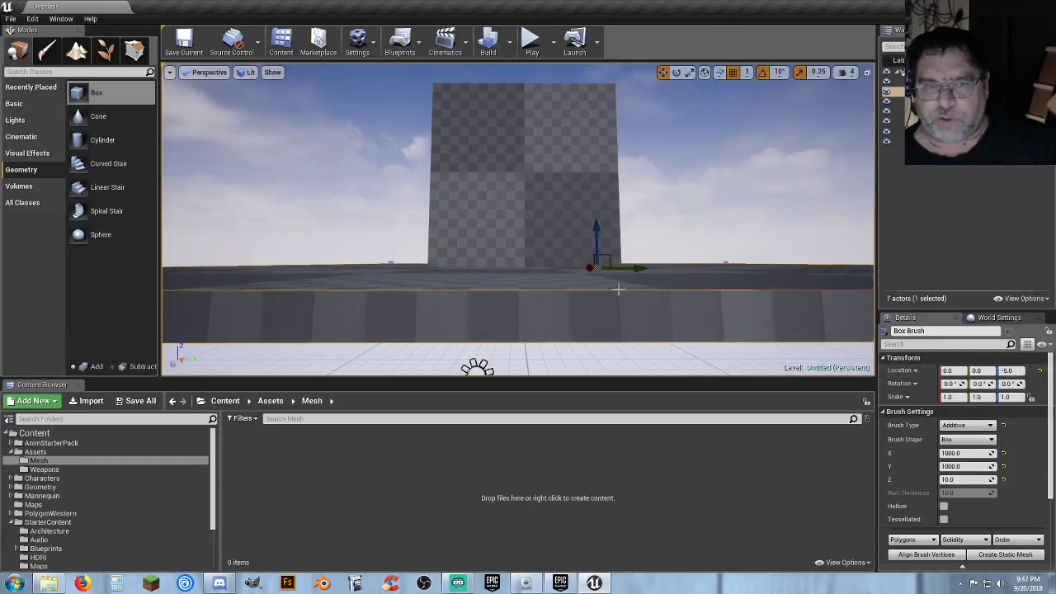
{"action": "right_click_drag", "start_coordinate": [619, 288], "coordinate": [747, 311]}
{"action": "key", "text": "w"}
{"action": "key", "text": "s"}
{"action": "key", "text": "s"}
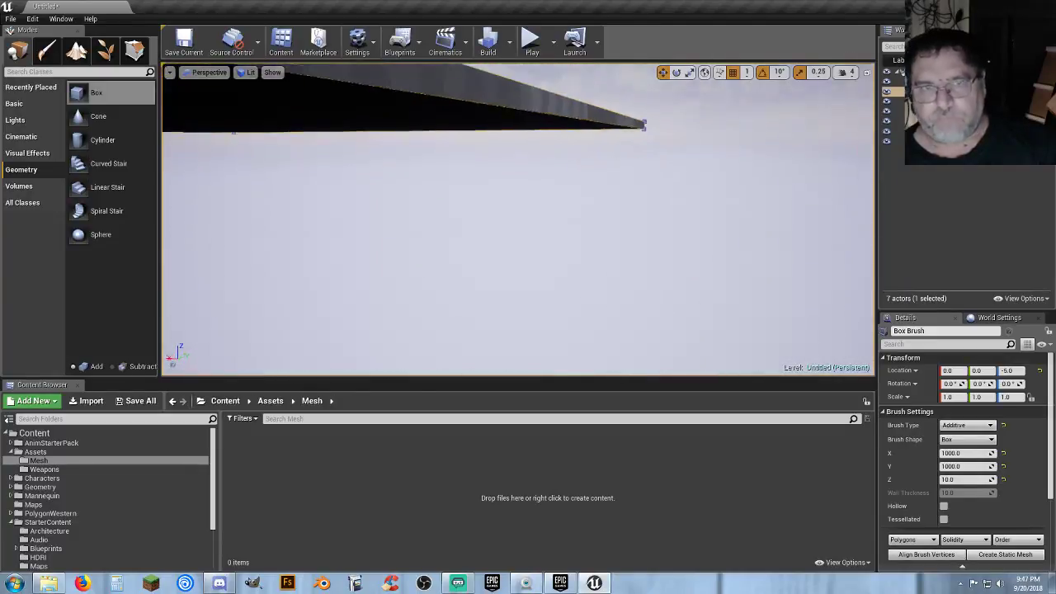
{"action": "mouse_move", "coordinate": [617, 306]}
{"action": "right_mouse_down"}
{"action": "mouse_move", "coordinate": [617, 280]}
{"action": "mouse_move", "coordinate": [600, 284]}
{"action": "mouse_move", "coordinate": [614, 287]}
{"action": "right_mouse_up"}
{"action": "key", "text": "s"}
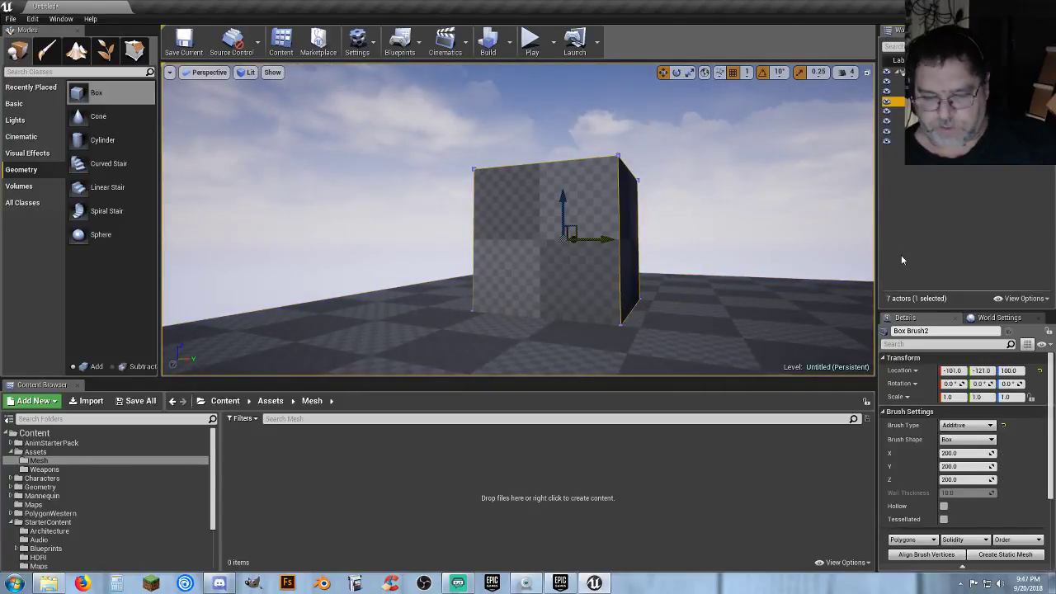
Delete the second box brush from the level
{"action": "key", "text": "Delete"}
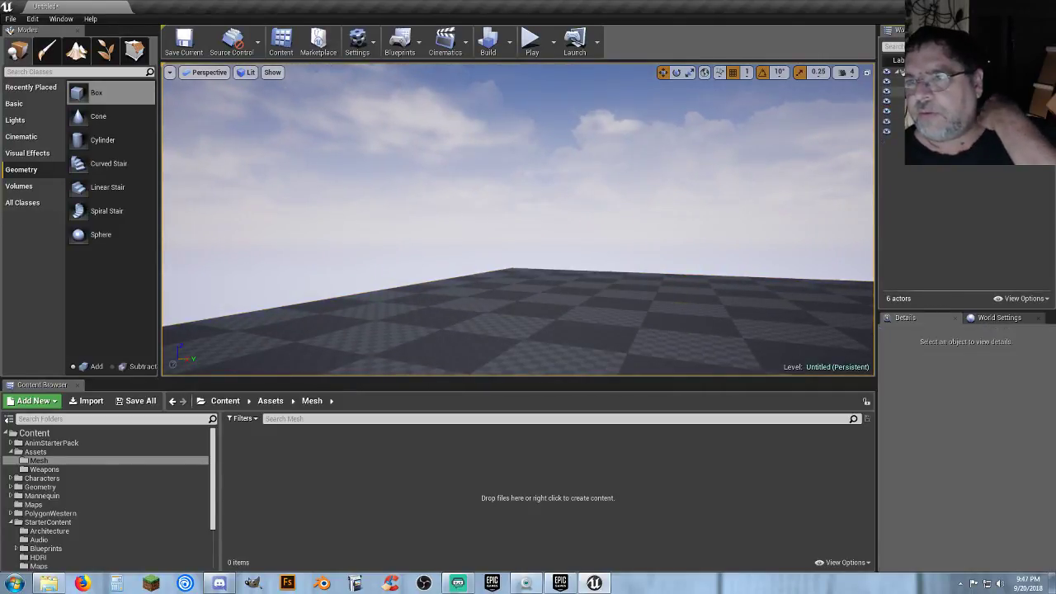
{"action": "key", "text": "ctrl+z"}
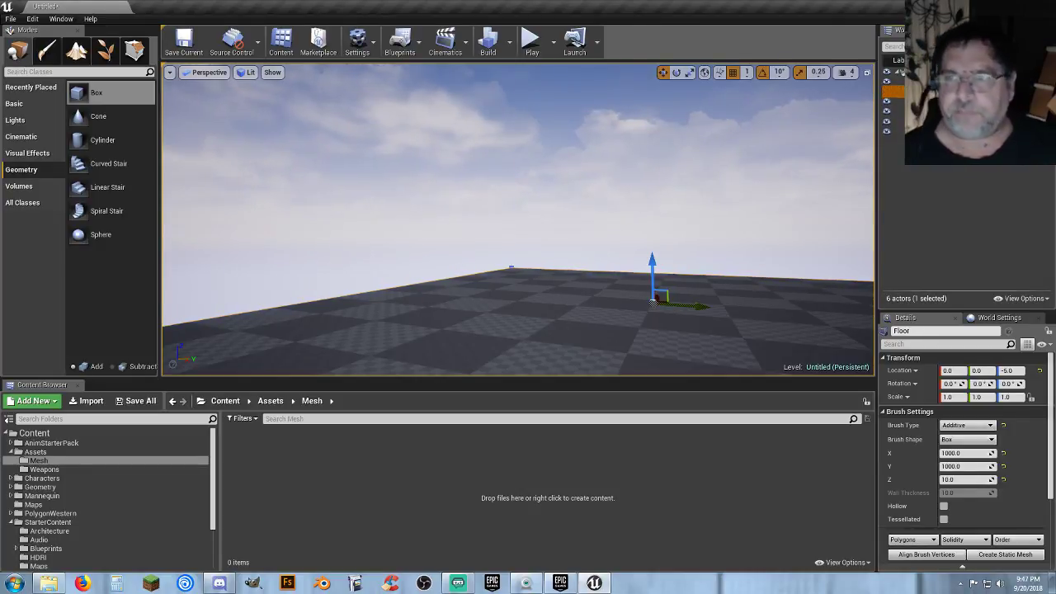
Gather all six level actors into a single folder in the World Outliner and clear the selection
{"action": "left_click", "coordinate": [951, 191]}
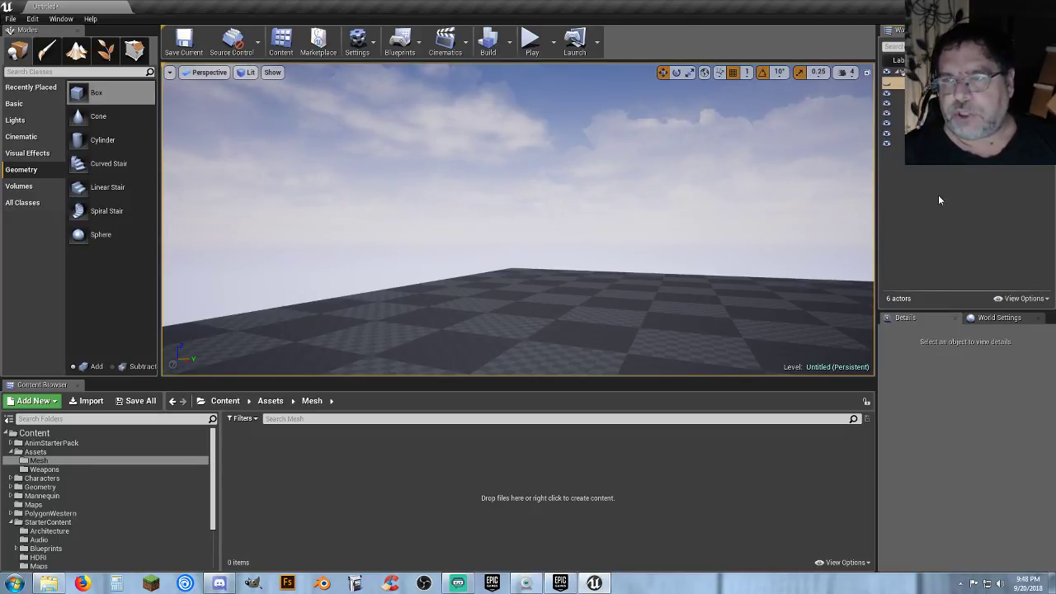
{"action": "left_click", "coordinate": [933, 91]}
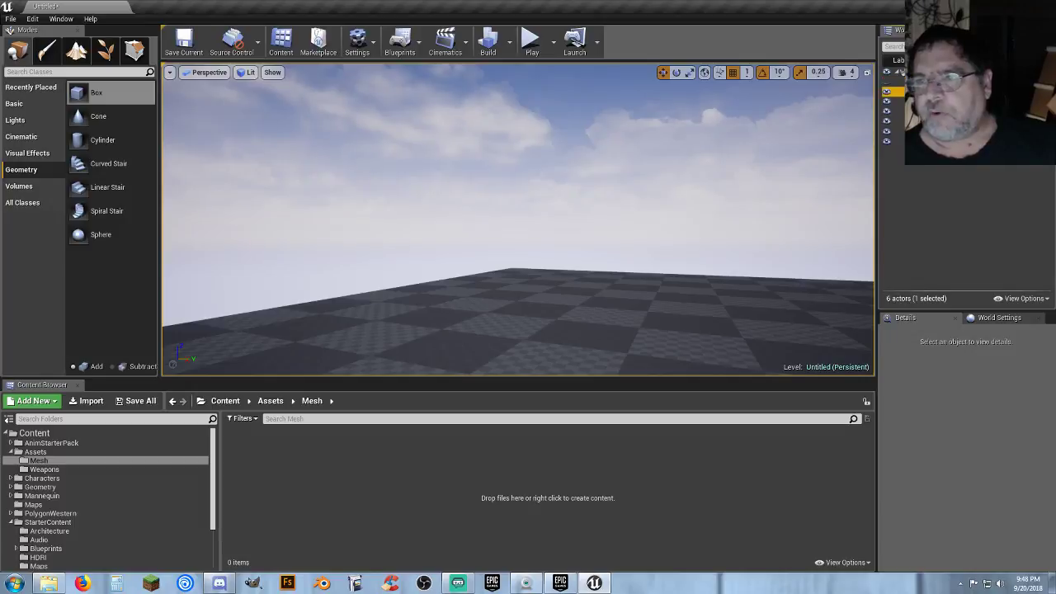
{"action": "left_click", "coordinate": [932, 142], "text": "shift"}
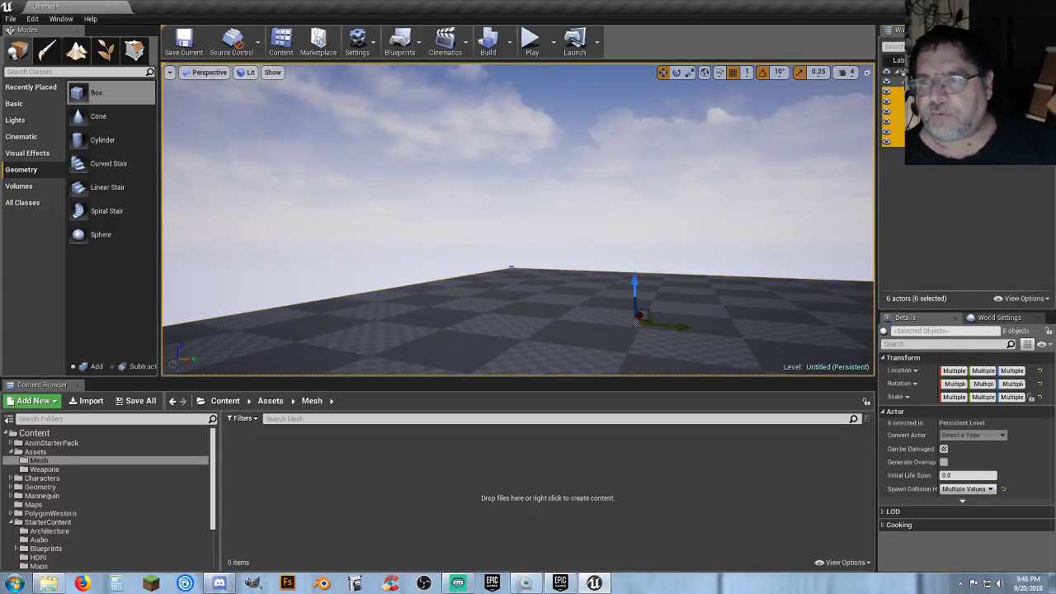
{"action": "key", "text": "Escape"}
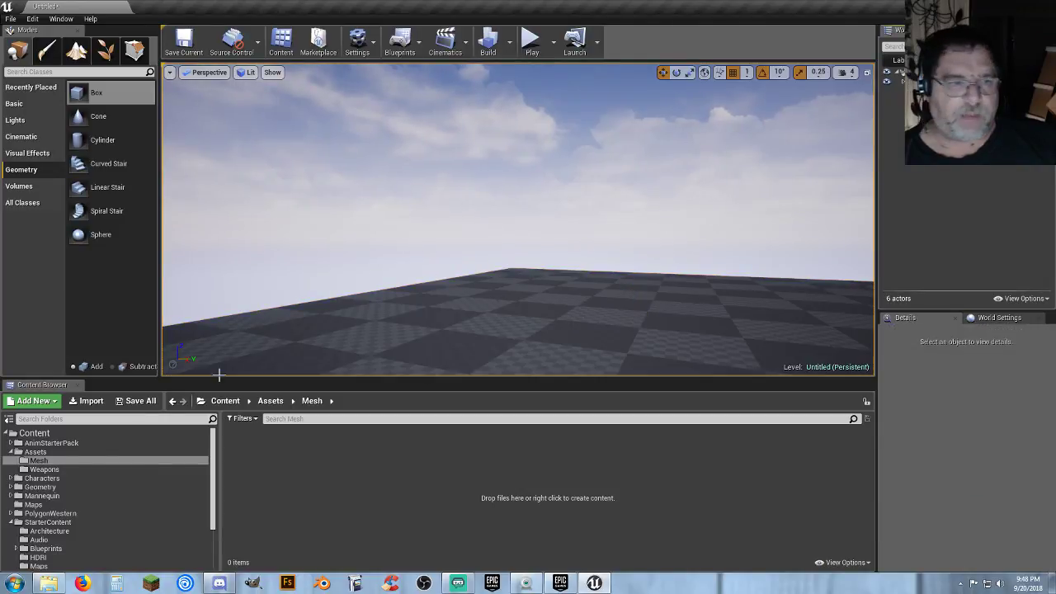
Save the untitled level in the Maps folder as Small_Test, replacing the existing level of that name
{"action": "left_click", "coordinate": [141, 401]}
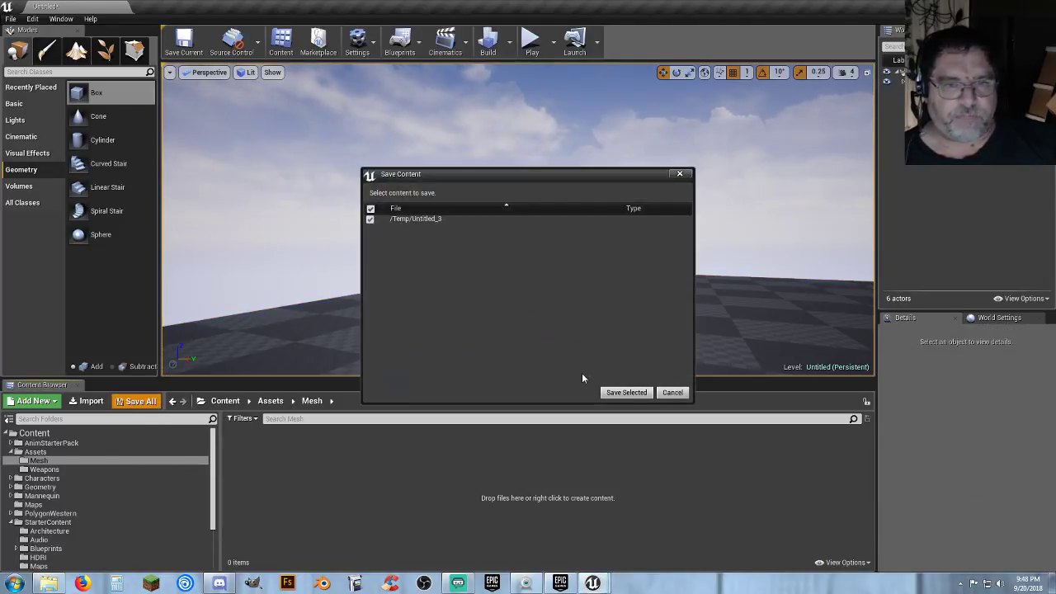
{"action": "left_click", "coordinate": [626, 391]}
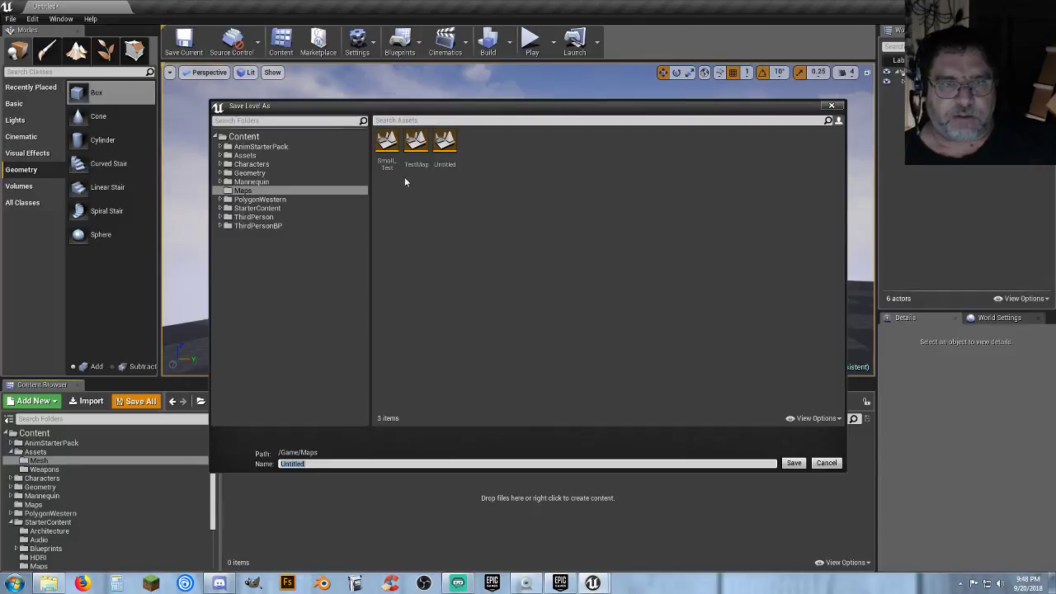
{"action": "left_click", "coordinate": [387, 146]}
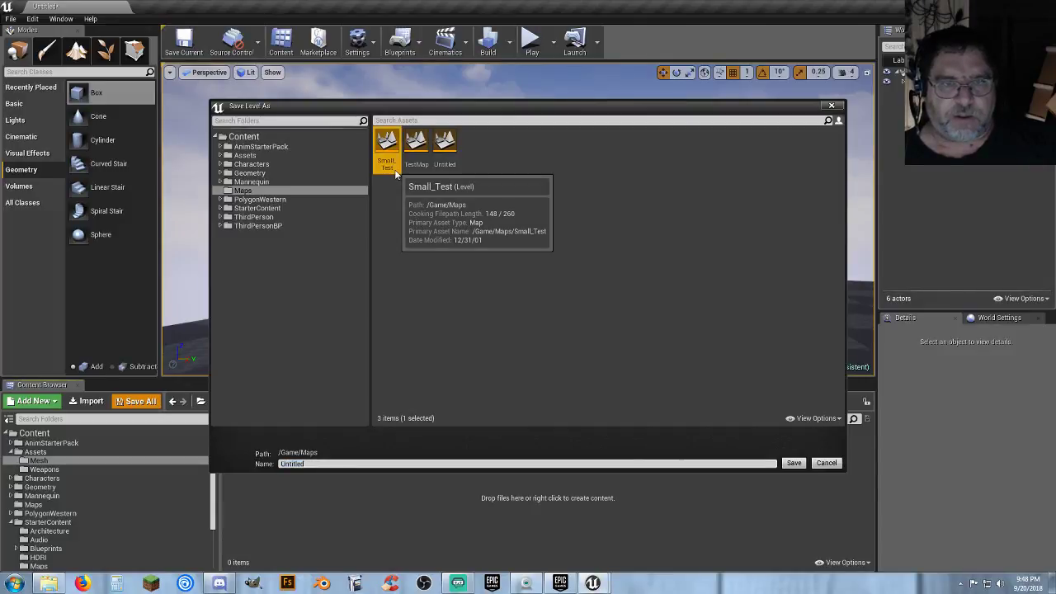
{"action": "left_click", "coordinate": [793, 463]}
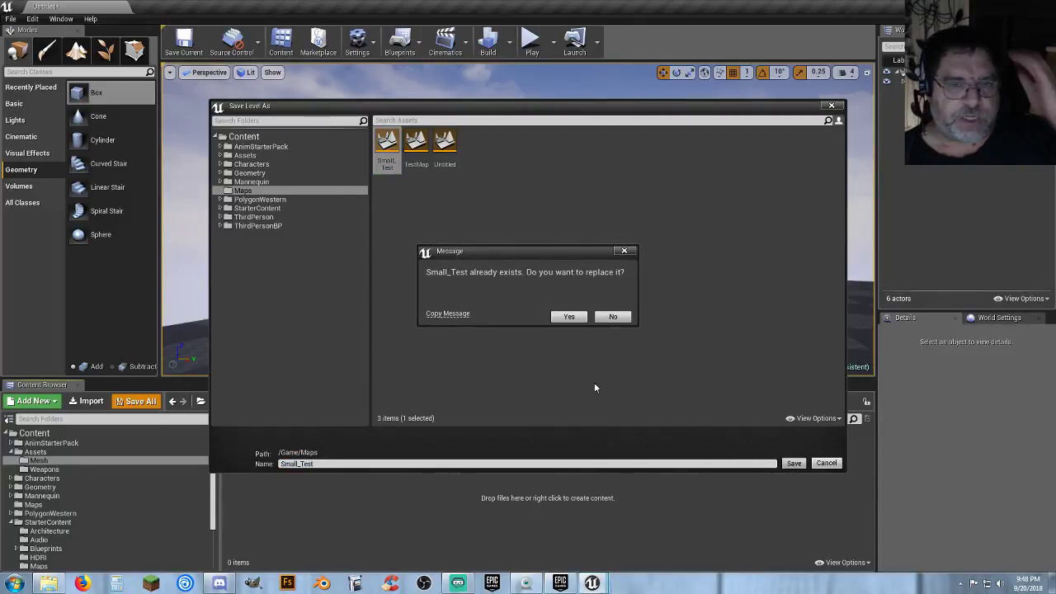
{"action": "left_click", "coordinate": [569, 317]}
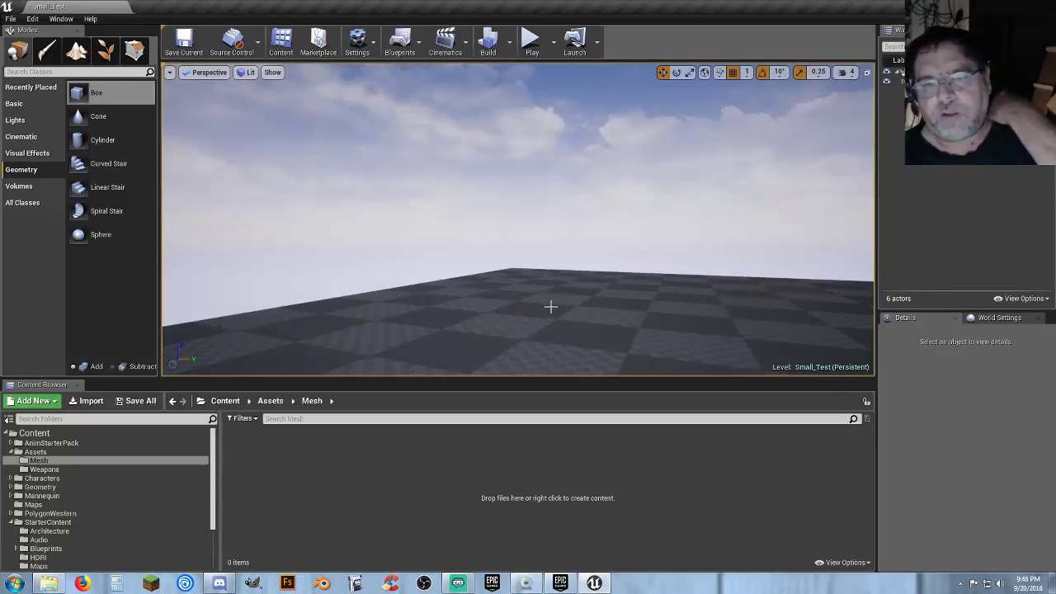
Enlarge the Floor brush to 2000 in X and 2000 in Y, and save all changed content
{"action": "key", "text": "s"}
{"action": "mouse_move", "coordinate": [521, 275]}
{"action": "right_mouse_down"}
{"action": "mouse_move", "coordinate": [541, 359]}
{"action": "mouse_move", "coordinate": [521, 330]}
{"action": "mouse_move", "coordinate": [518, 271]}
{"action": "right_mouse_up"}
{"action": "key", "text": "w"}
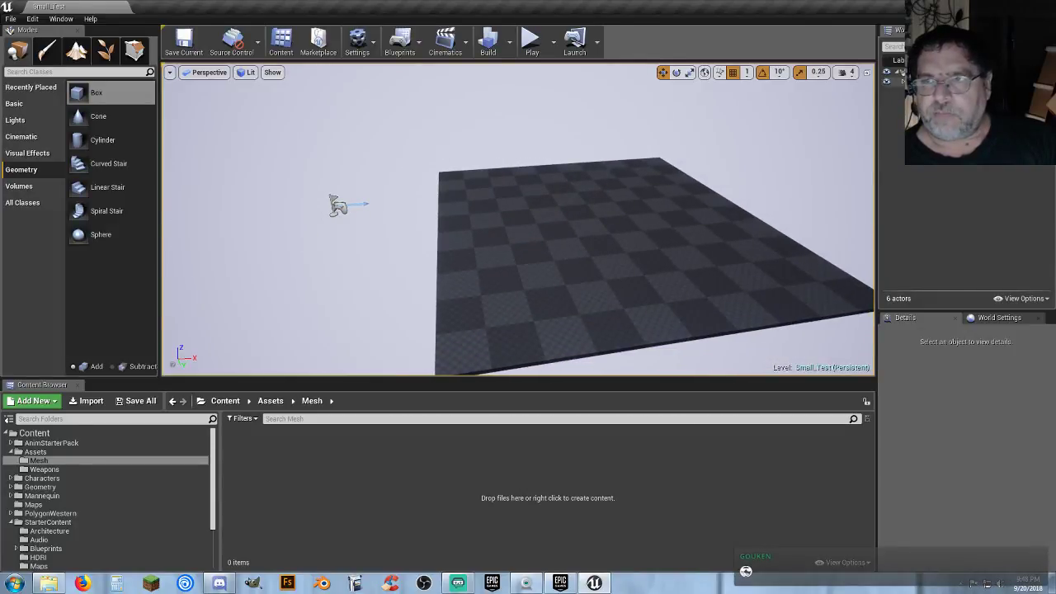
{"action": "left_click", "coordinate": [656, 213]}
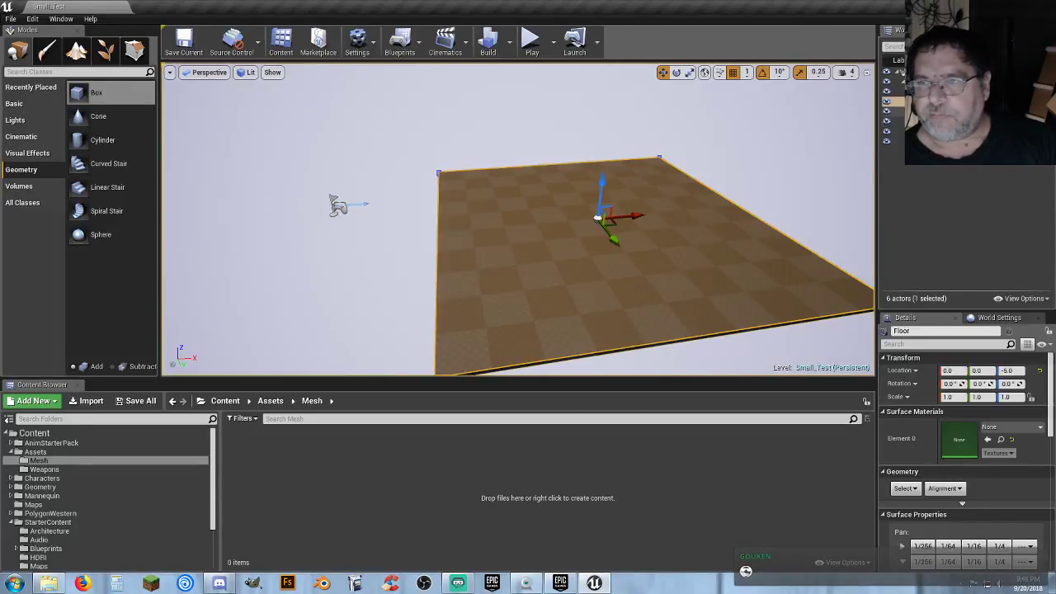
{"action": "left_click", "coordinate": [932, 112]}
{"action": "left_click", "coordinate": [932, 102]}
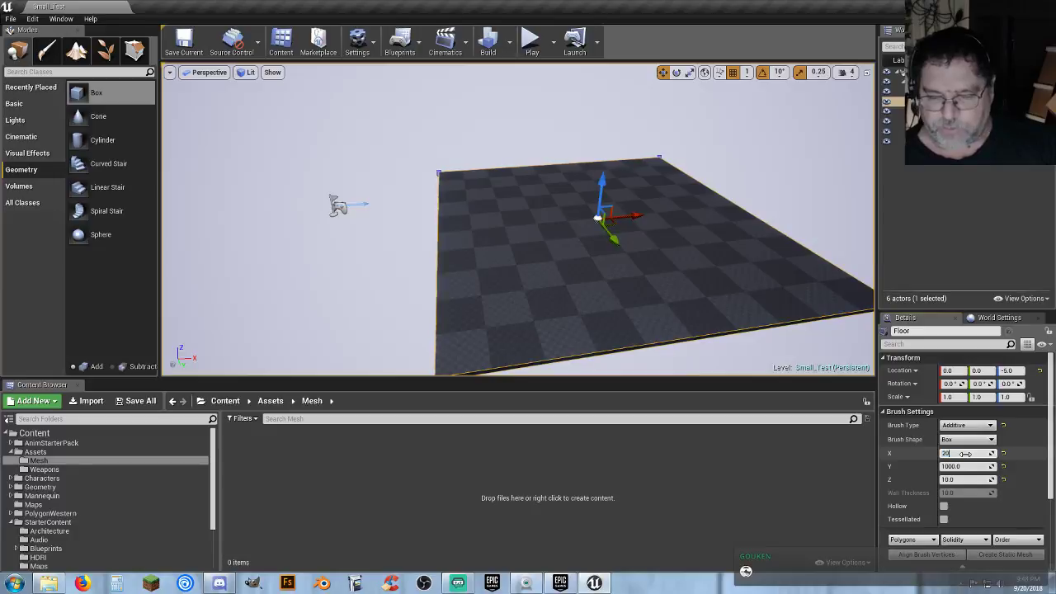
{"action": "key", "text": "Tab"}
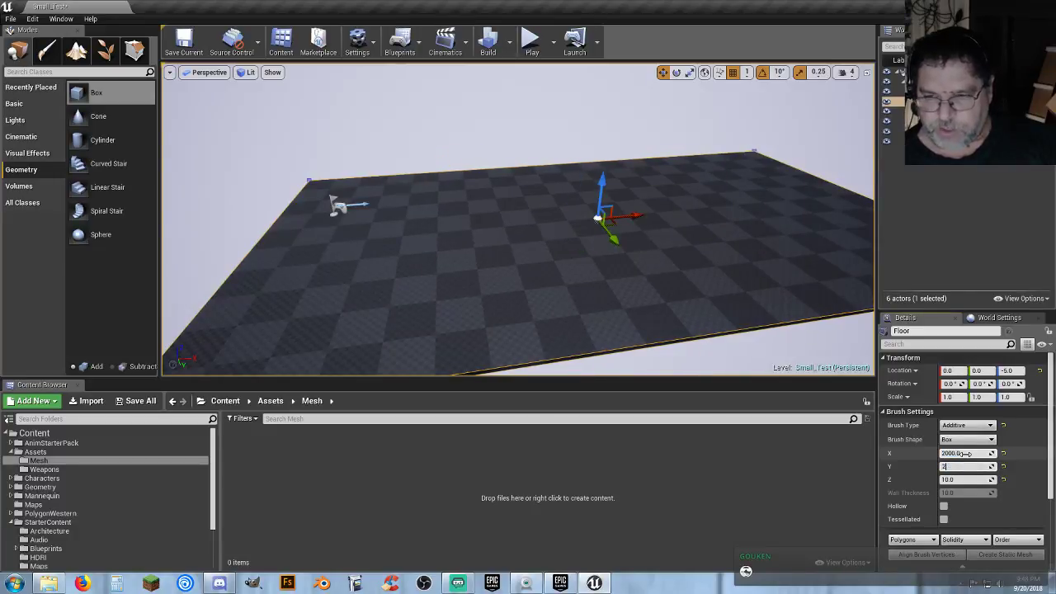
{"action": "key", "text": "Tab"}
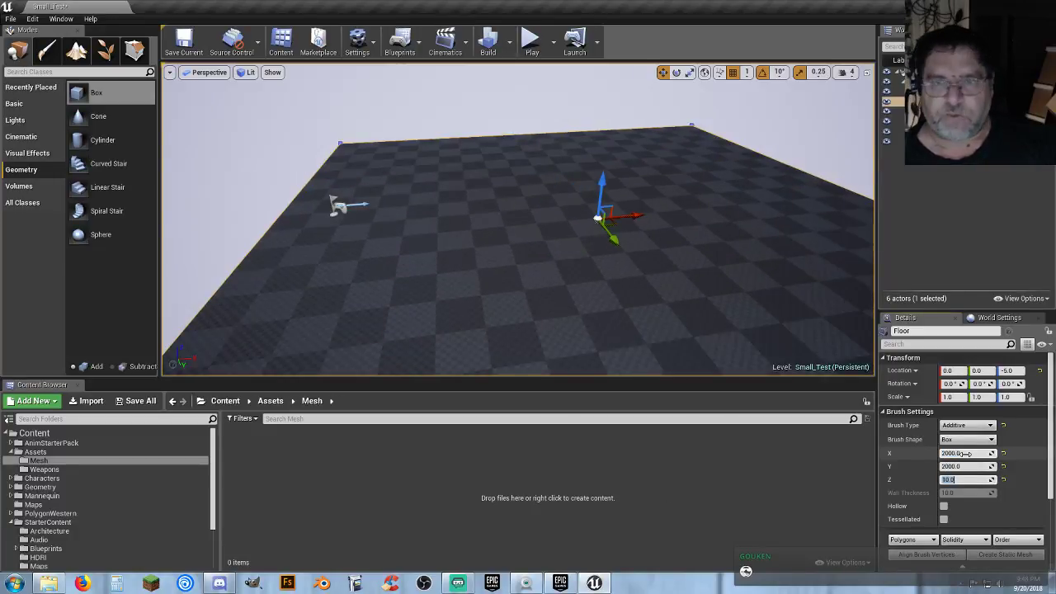
{"action": "left_click", "coordinate": [136, 401]}
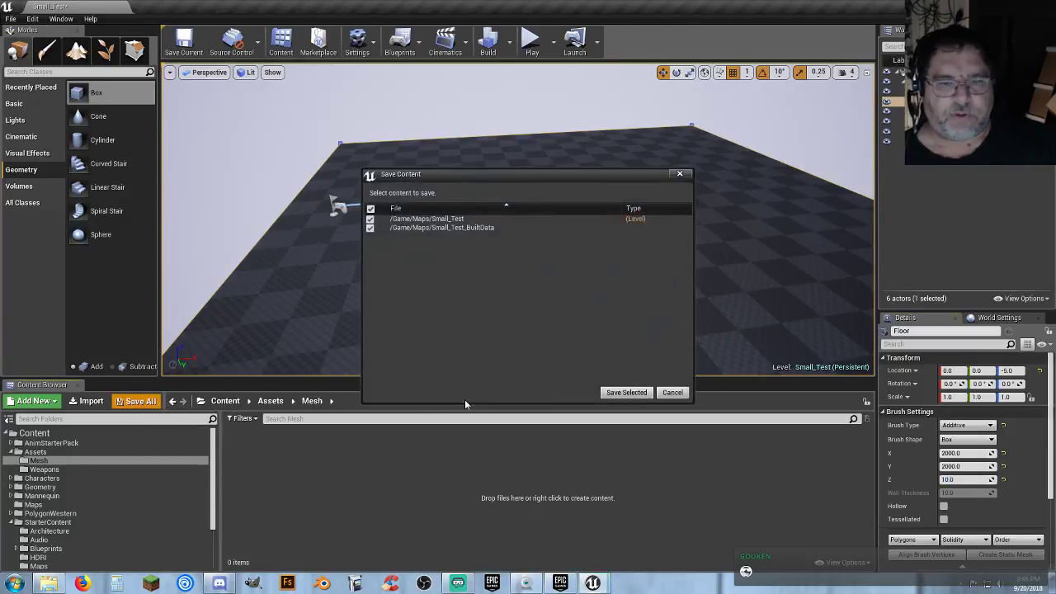
{"action": "left_click", "coordinate": [624, 393]}
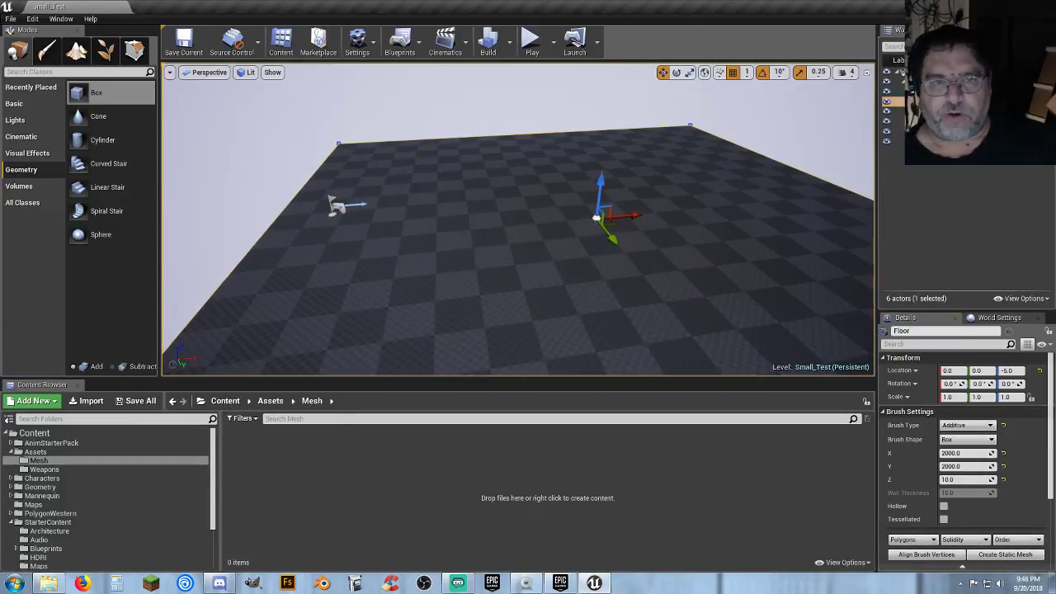
Place a new additive box brush on the floor slab, near its centre
{"action": "right_click_drag", "start_coordinate": [518, 219], "coordinate": [587, 226]}
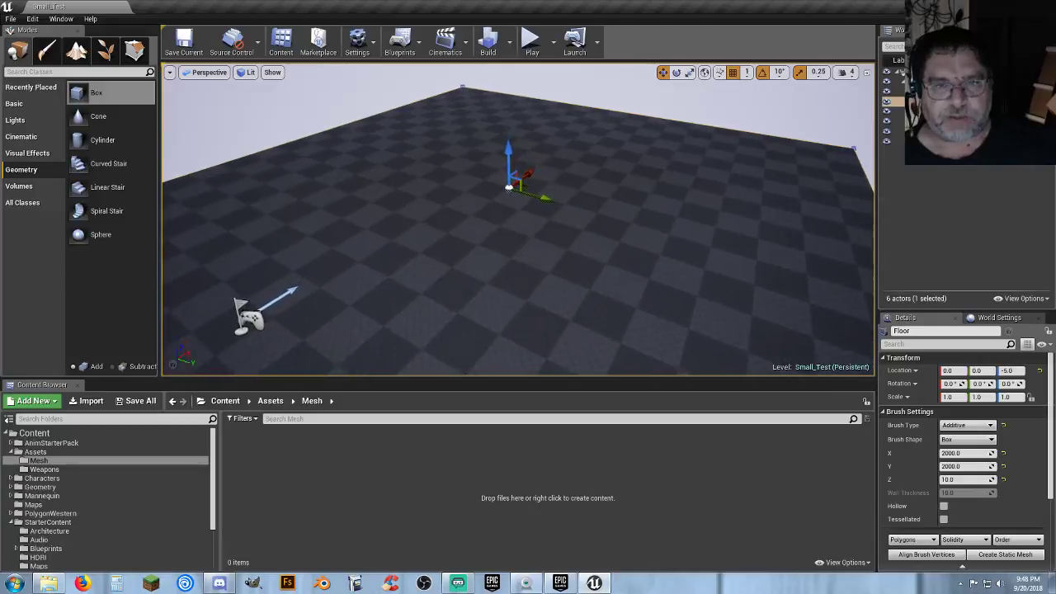
{"action": "mouse_move", "coordinate": [438, 238]}
{"action": "right_mouse_down"}
{"action": "mouse_move", "coordinate": [450, 236]}
{"action": "mouse_move", "coordinate": [437, 238]}
{"action": "right_mouse_up"}
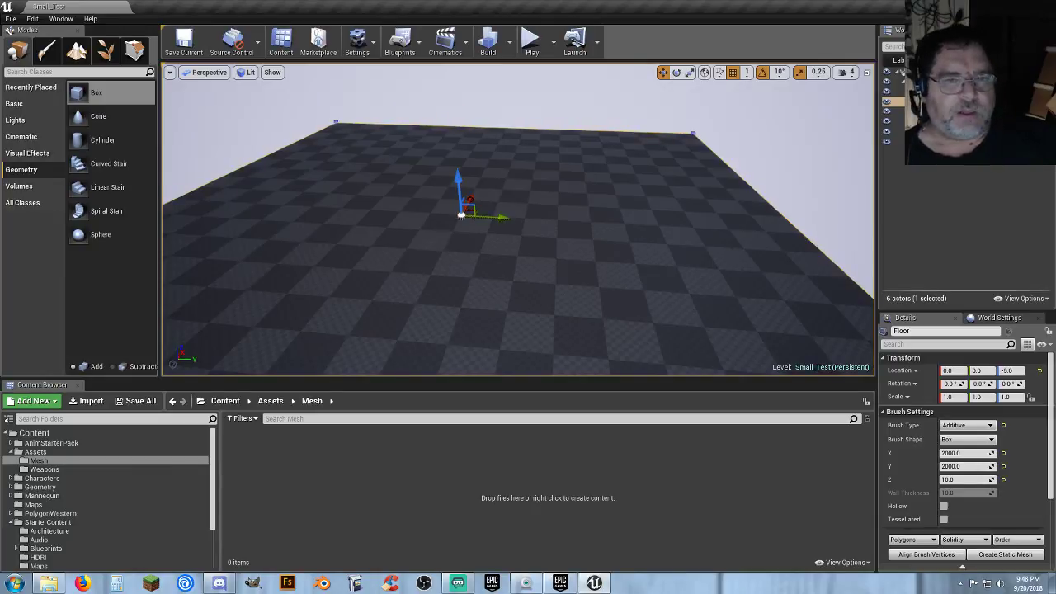
{"action": "right_click_drag", "start_coordinate": [438, 237], "coordinate": [443, 236]}
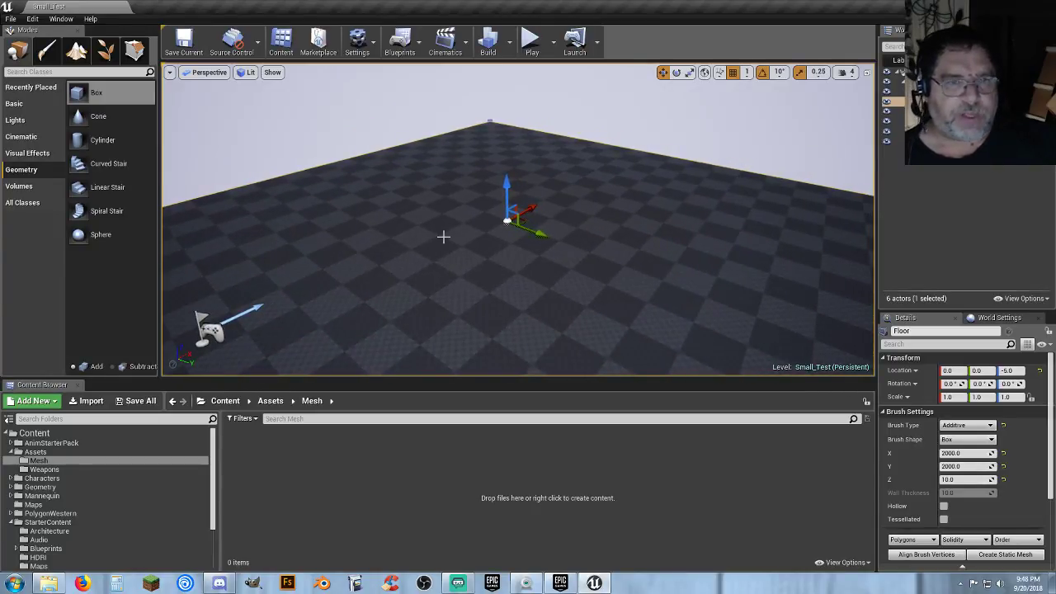
{"action": "left_click_drag", "start_coordinate": [96, 92], "coordinate": [498, 216]}
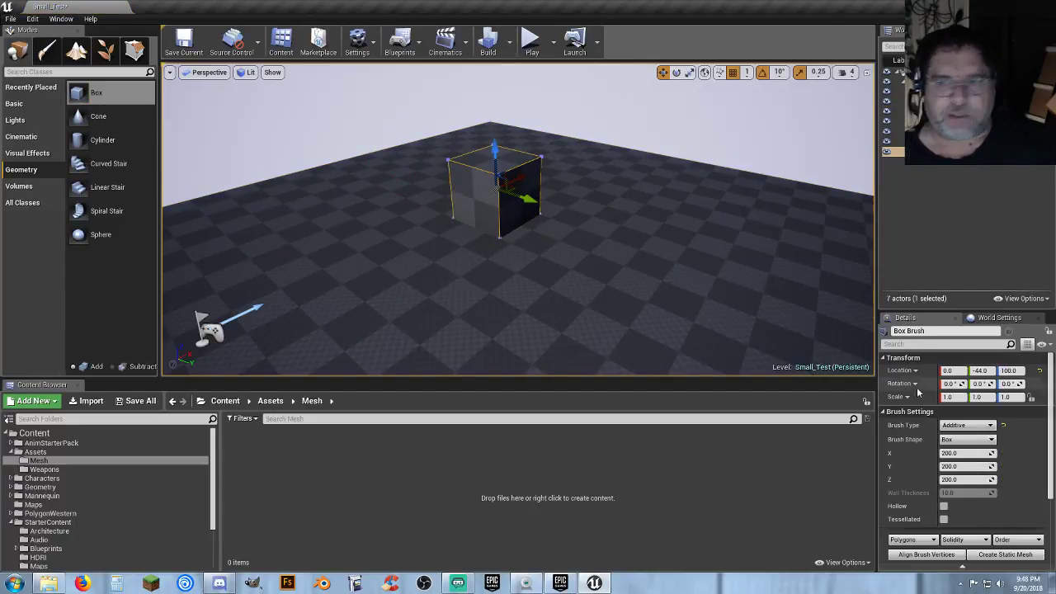
Set the new box brush's size to 500 in X, 500 in Y and 20 in Z
{"action": "left_click", "coordinate": [963, 454]}
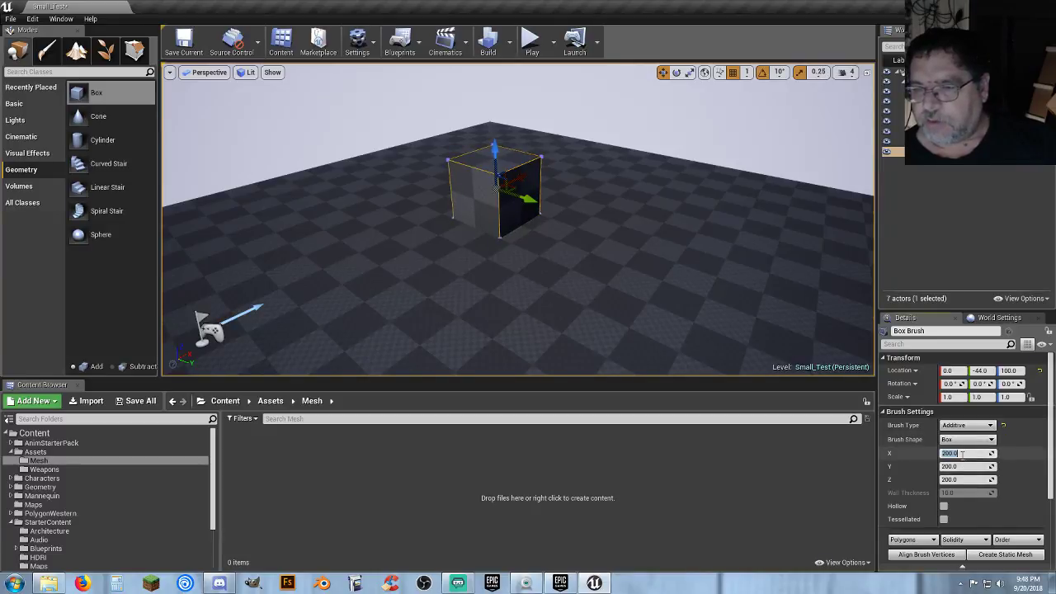
{"action": "type", "text": "500"}
{"action": "key", "text": "Return"}
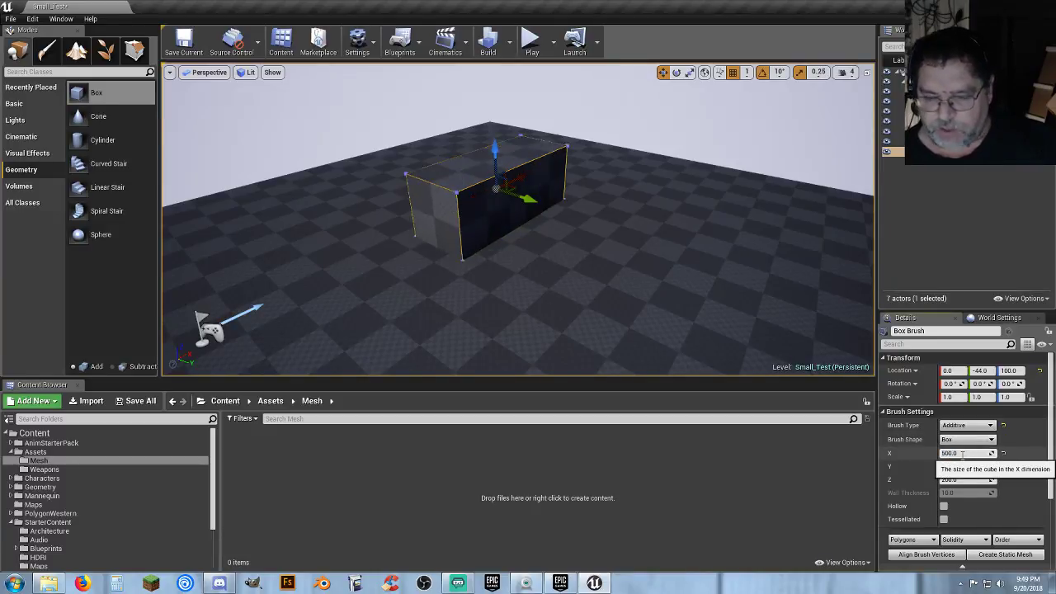
{"action": "key", "text": "Tab"}
{"action": "type", "text": "500"}
{"action": "key", "text": "Return"}
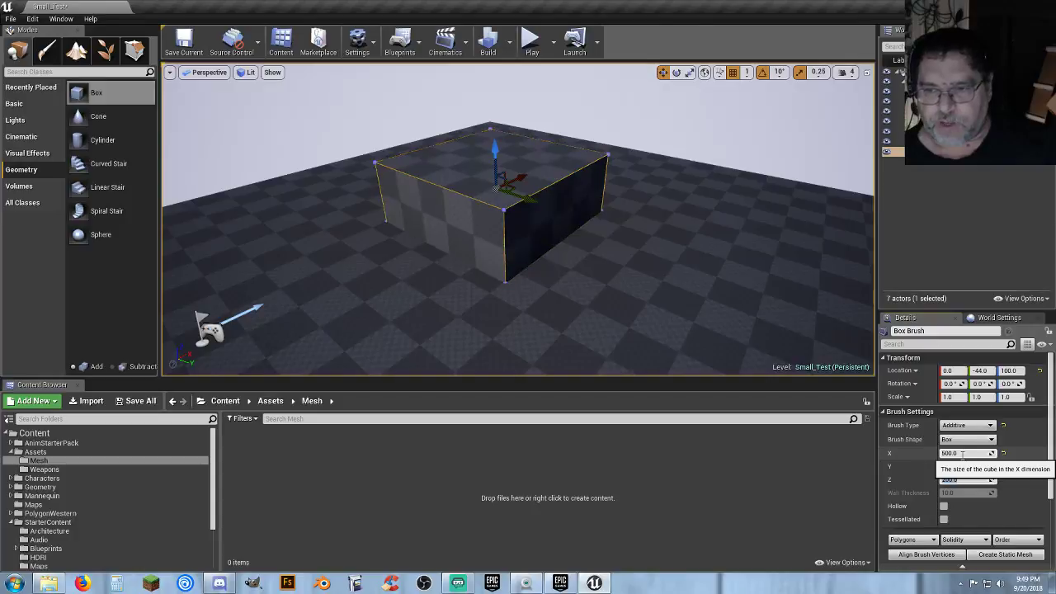
{"action": "type", "text": "20"}
{"action": "key", "text": "Return"}
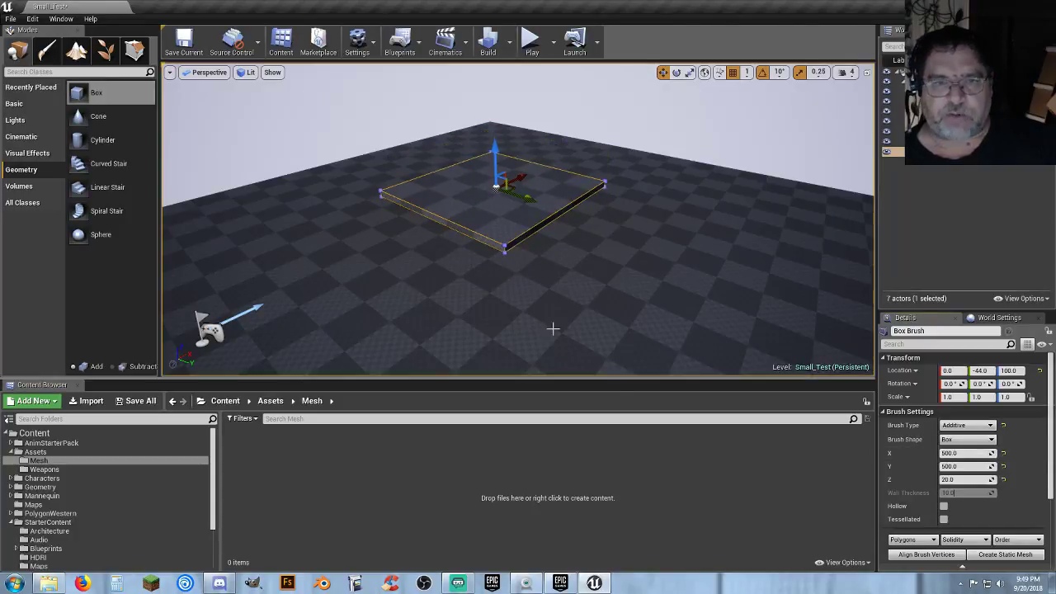
Lower the new box brush onto the floor by setting its Z location to 10
{"action": "mouse_move", "coordinate": [465, 280]}
{"action": "right_mouse_down"}
{"action": "mouse_move", "coordinate": [437, 312]}
{"action": "mouse_move", "coordinate": [552, 274]}
{"action": "mouse_move", "coordinate": [616, 278]}
{"action": "right_mouse_up"}
{"action": "key", "text": "w"}
{"action": "key", "text": "a"}
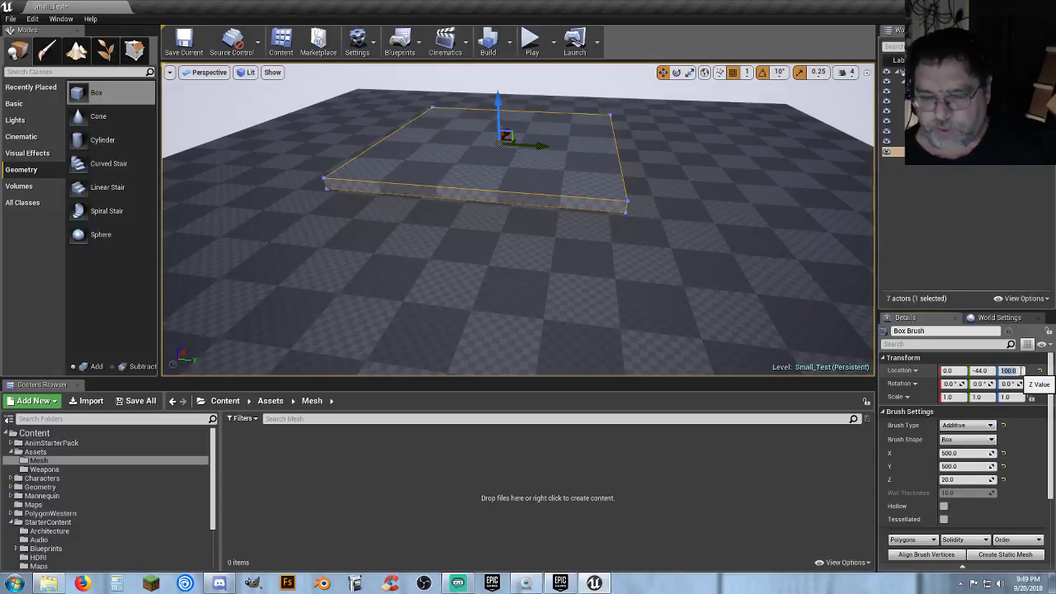
{"action": "key", "text": "Return"}
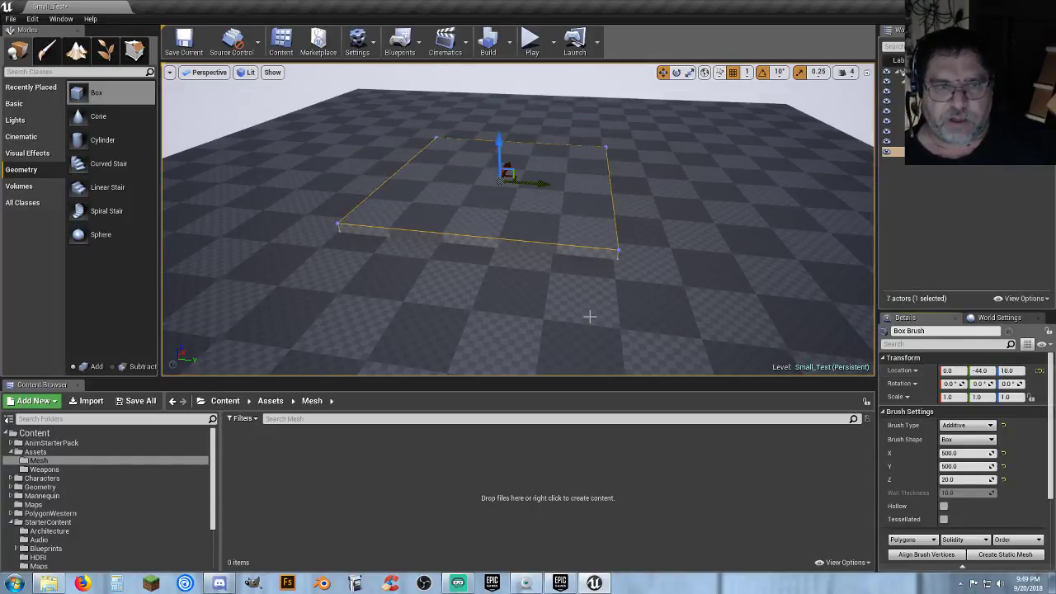
Select the M_Wood_Pine material in the StarterContent Materials folder
{"action": "right_click_drag", "start_coordinate": [547, 294], "coordinate": [500, 283]}
{"action": "right_click_drag", "start_coordinate": [612, 287], "coordinate": [542, 294]}
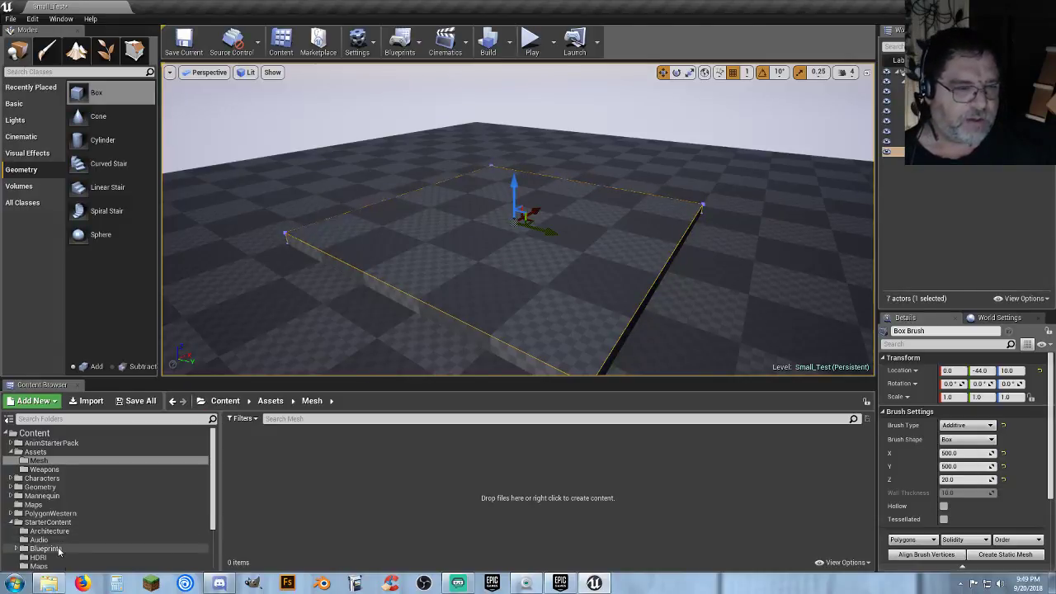
{"action": "scroll", "coordinate": [63, 542], "scroll_direction": "down", "scroll_amount": 2}
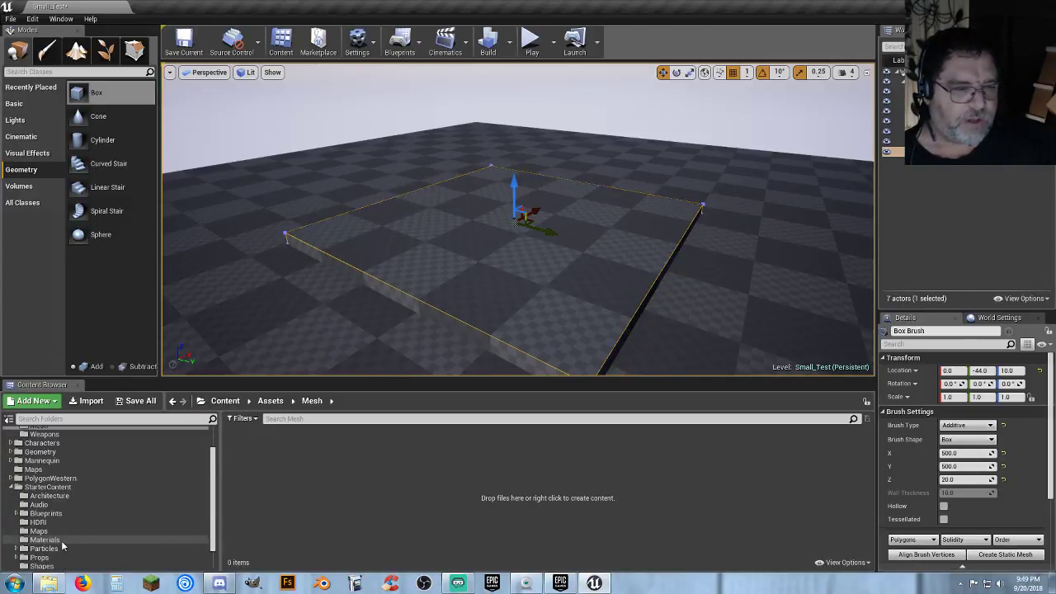
{"action": "left_click", "coordinate": [44, 540]}
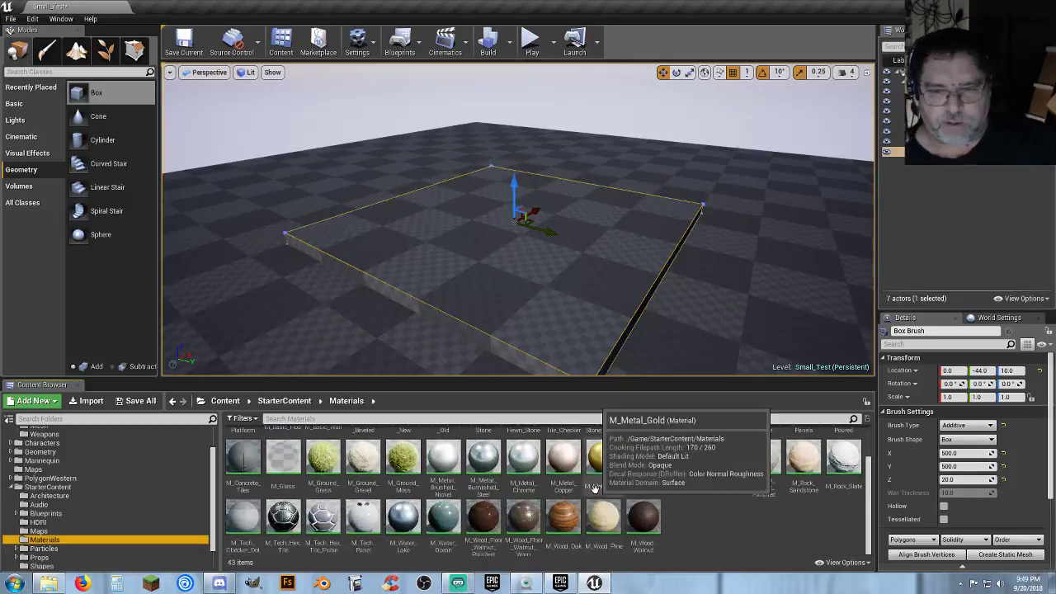
{"action": "left_click", "coordinate": [603, 517]}
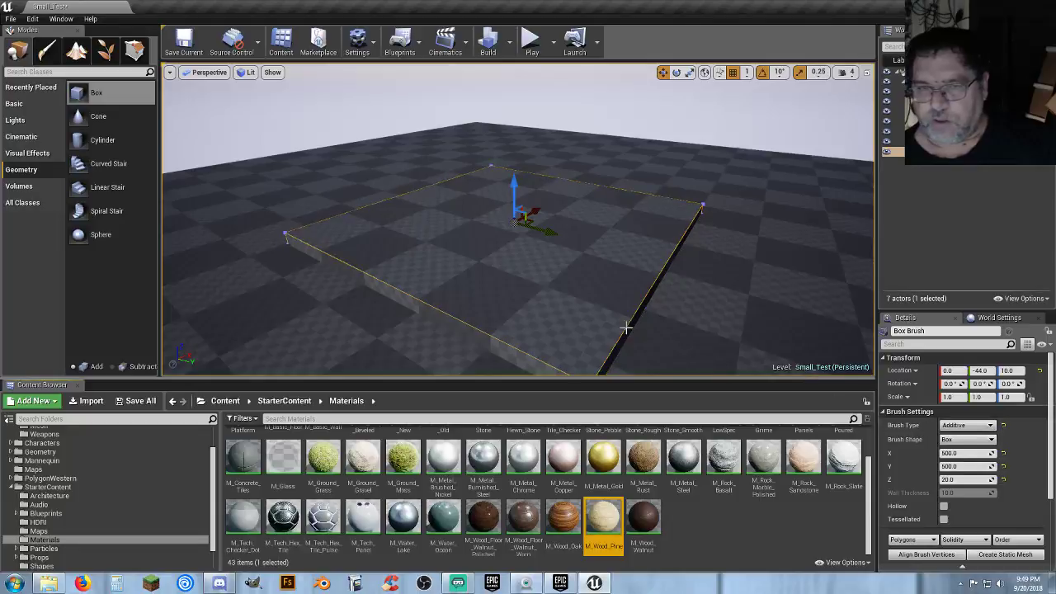
Select the flat box brush's upper surface and extend the selection to all adjacent surfaces
{"action": "left_click", "coordinate": [568, 308]}
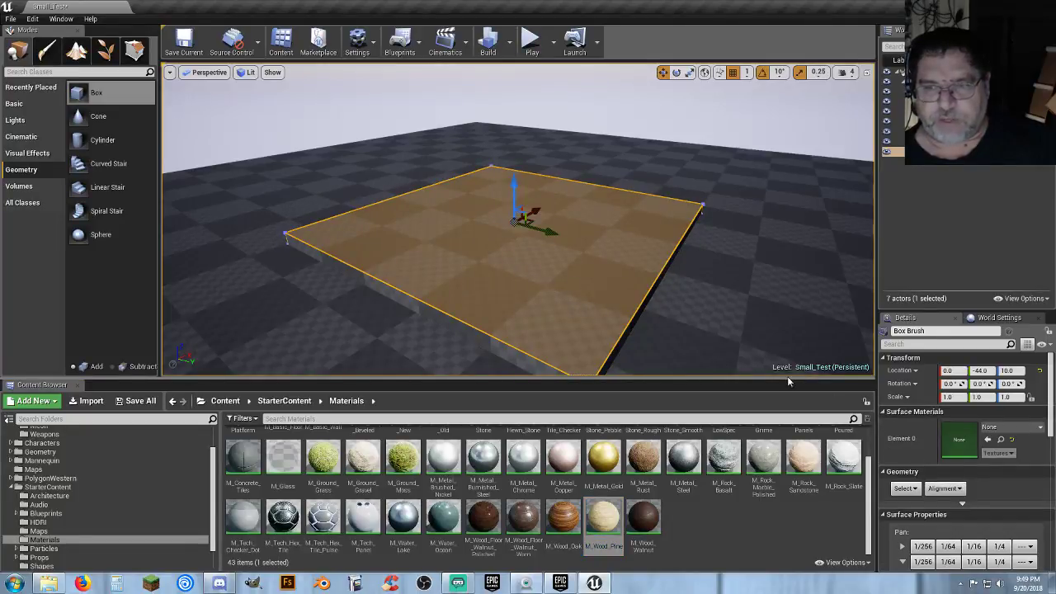
{"action": "left_click", "coordinate": [905, 489]}
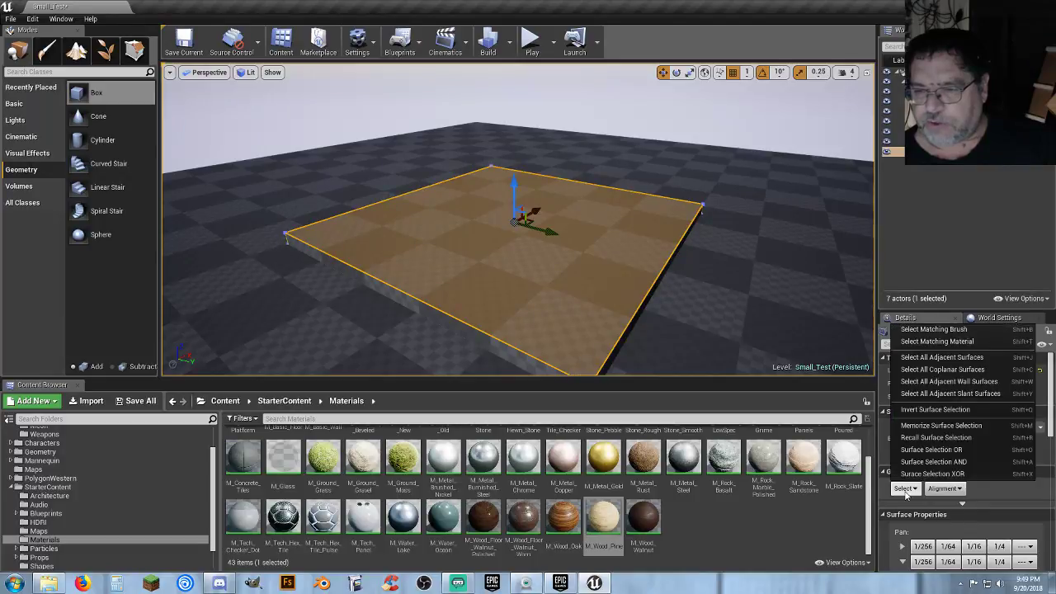
{"action": "left_click", "coordinate": [949, 360]}
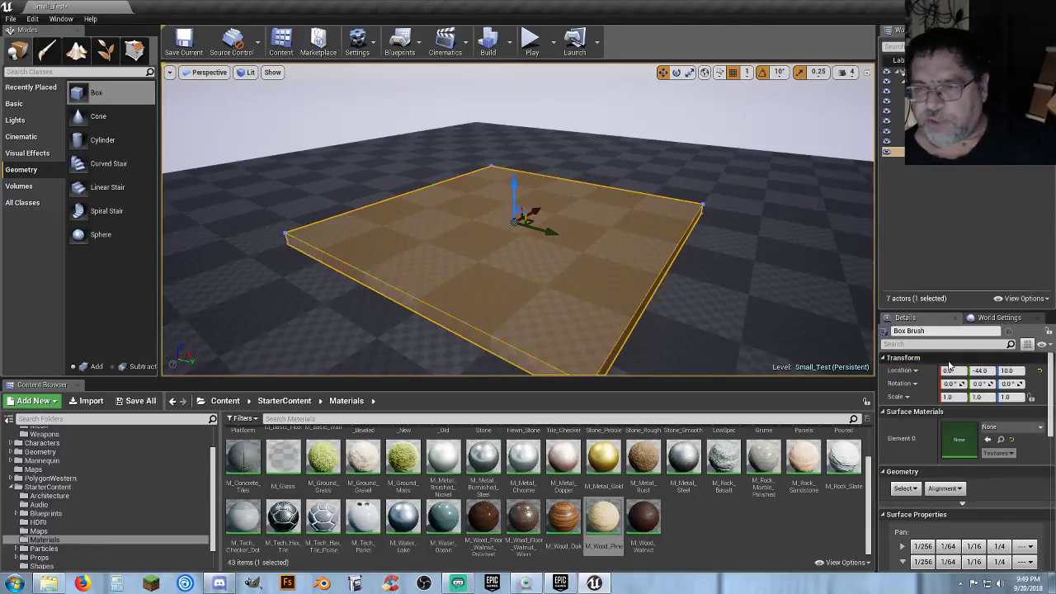
Apply M_Wood_Pine to all surfaces of the flat box brush and M_Ceramic_Tile_Checker to its upper surface only
{"action": "left_click", "coordinate": [986, 439]}
{"action": "right_click_drag", "start_coordinate": [585, 324], "coordinate": [486, 345]}
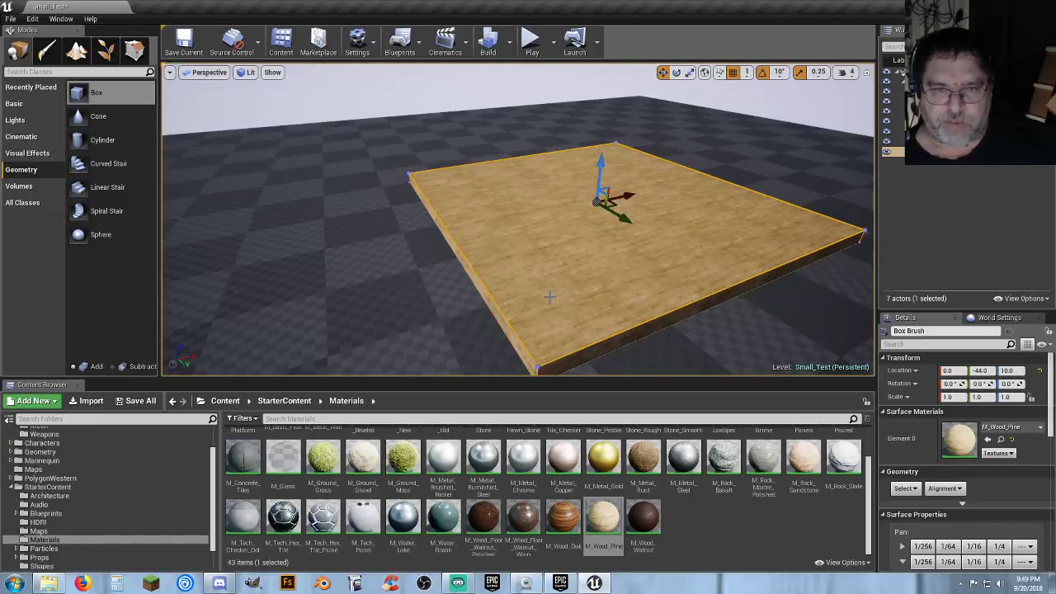
{"action": "scroll", "coordinate": [524, 460], "scroll_direction": "up", "scroll_amount": 2}
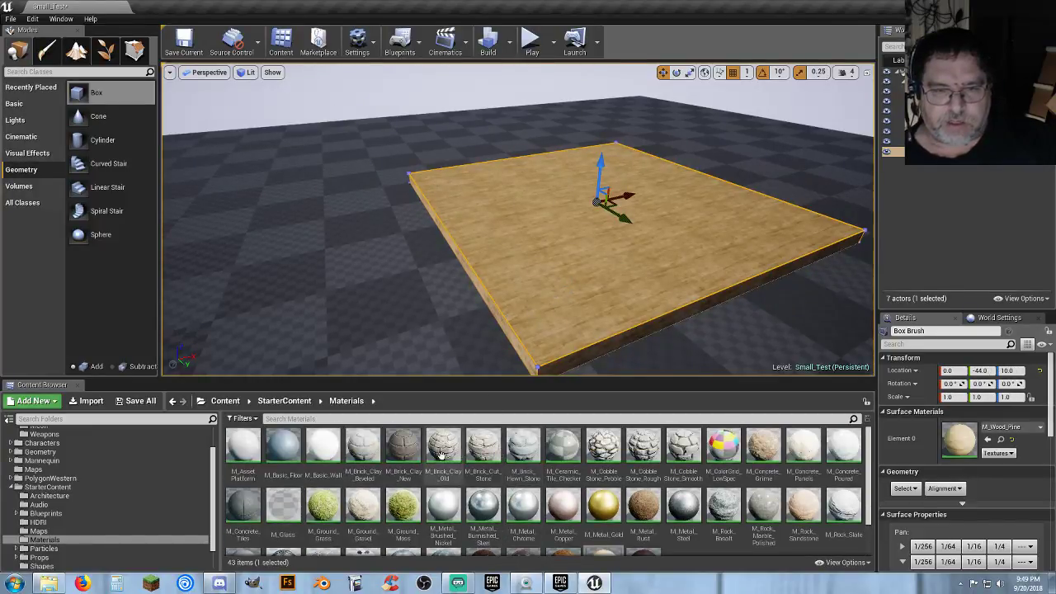
{"action": "left_click", "coordinate": [563, 450]}
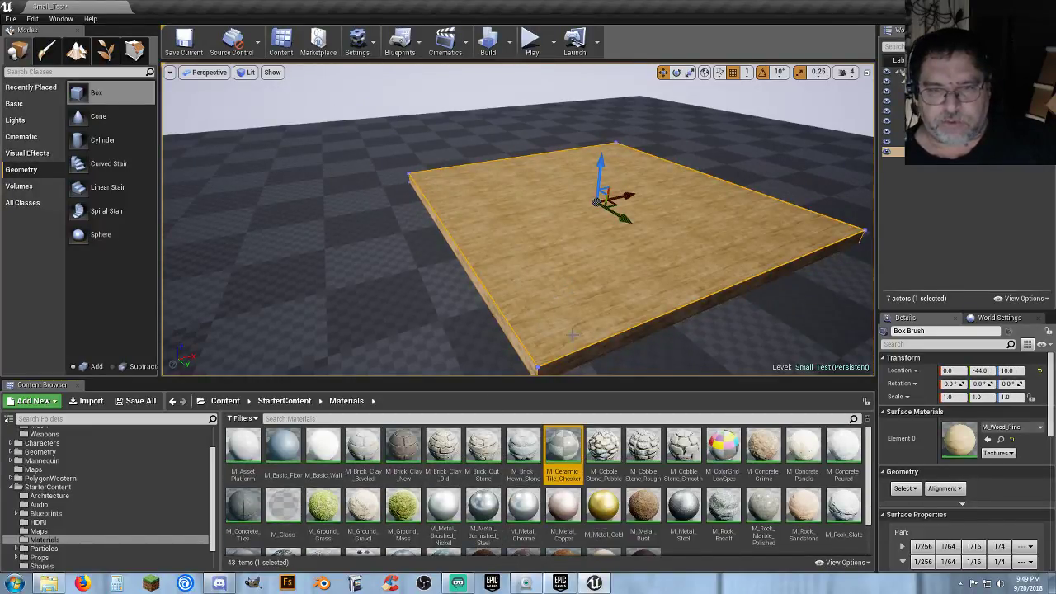
{"action": "left_click", "coordinate": [987, 439]}
Raise the flat box brush off the floor to a Z location of about 240 so its underside can be reached
{"action": "right_click_drag", "start_coordinate": [615, 345], "coordinate": [643, 400]}
{"action": "mouse_move", "coordinate": [603, 311]}
{"action": "right_mouse_down"}
{"action": "mouse_move", "coordinate": [561, 157]}
{"action": "mouse_move", "coordinate": [637, 346]}
{"action": "right_mouse_up"}
{"action": "mouse_move", "coordinate": [596, 259]}
{"action": "right_mouse_down"}
{"action": "mouse_move", "coordinate": [596, 306]}
{"action": "mouse_move", "coordinate": [596, 206]}
{"action": "mouse_move", "coordinate": [596, 273]}
{"action": "mouse_move", "coordinate": [596, 259]}
{"action": "right_mouse_up"}
{"action": "mouse_move", "coordinate": [551, 195]}
{"action": "left_mouse_down"}
{"action": "mouse_move", "coordinate": [553, 107]}
{"action": "mouse_move", "coordinate": [579, 165]}
{"action": "left_mouse_up"}
Apply the M_Concrete_Tiles material to the underside of the raised box brush
{"action": "mouse_move", "coordinate": [580, 165]}
{"action": "right_mouse_down"}
{"action": "mouse_move", "coordinate": [580, 202]}
{"action": "mouse_move", "coordinate": [580, 107]}
{"action": "right_mouse_up"}
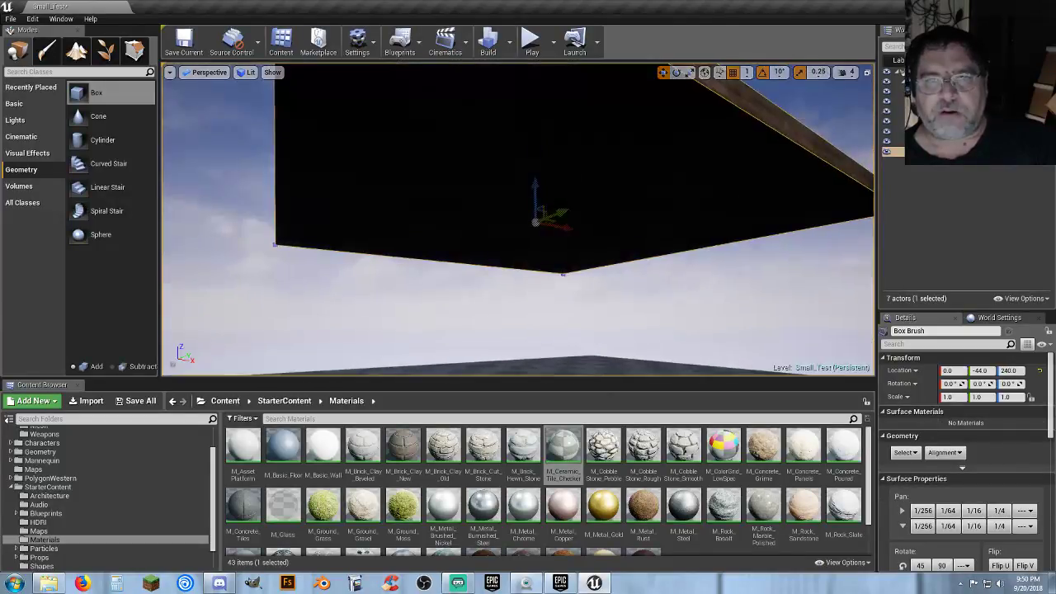
{"action": "left_click", "coordinate": [616, 129]}
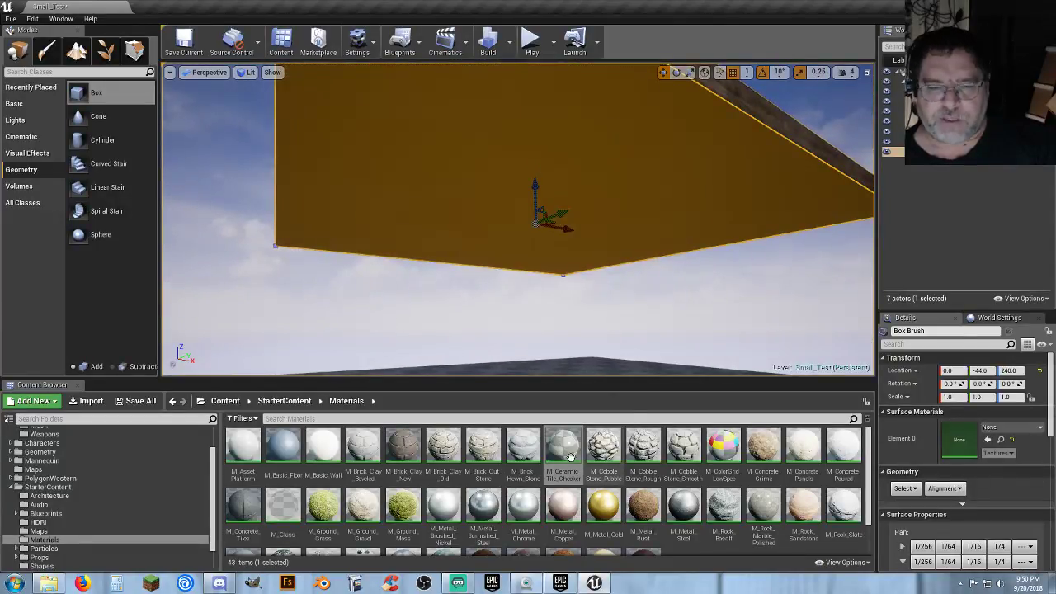
{"action": "left_click", "coordinate": [243, 505]}
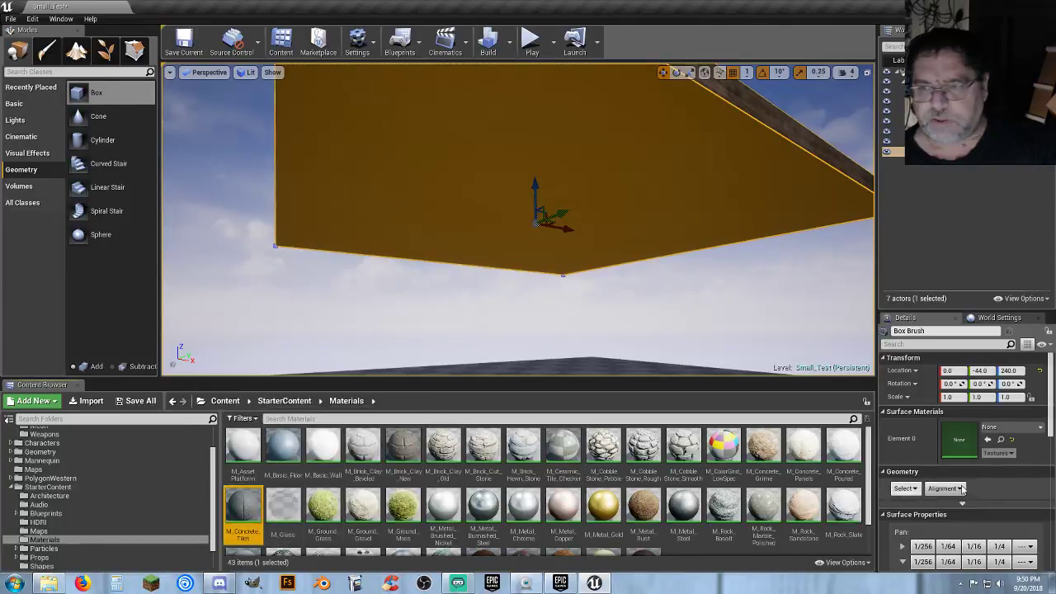
{"action": "left_click", "coordinate": [987, 440]}
{"action": "right_click_drag", "start_coordinate": [689, 322], "coordinate": [726, 353]}
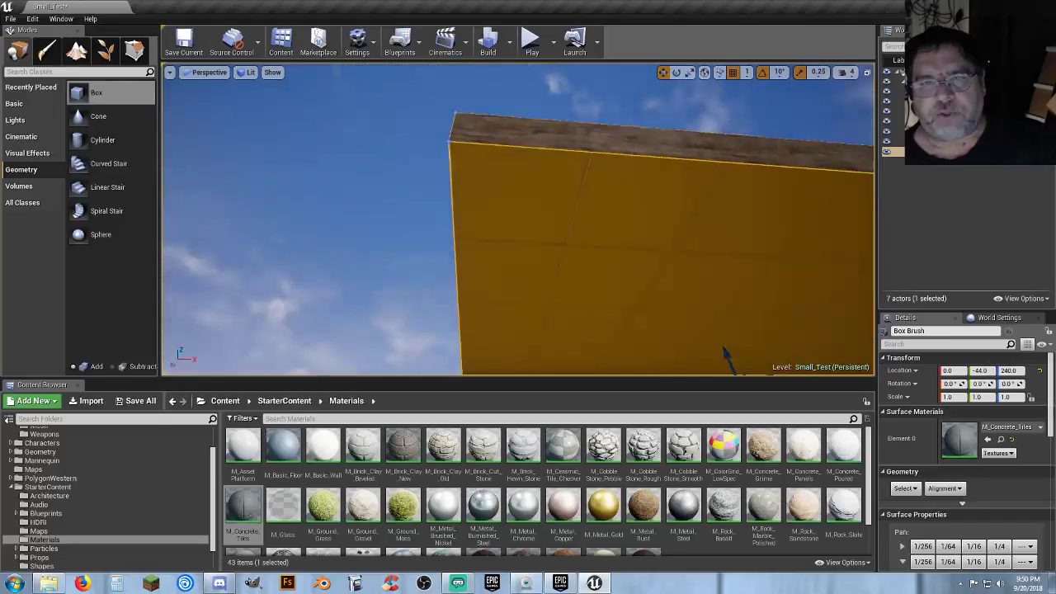
Lower the box brush back onto the floor by setting its Z location to 10
{"action": "right_click_drag", "start_coordinate": [528, 231], "coordinate": [571, 334]}
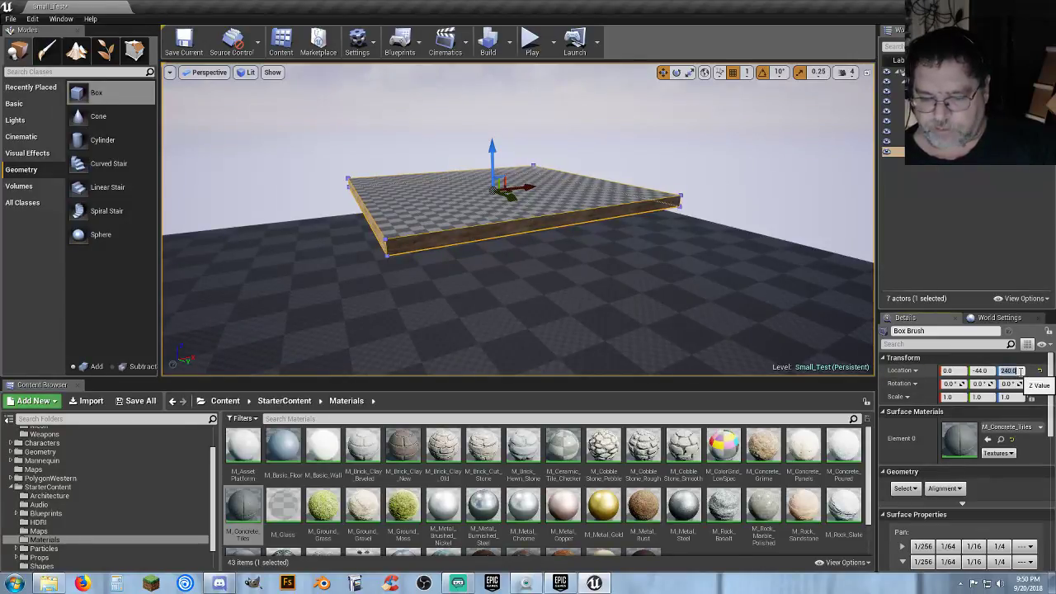
{"action": "type", "text": "0"}
{"action": "key", "text": "Return"}
{"action": "right_click_drag", "start_coordinate": [754, 299], "coordinate": [599, 289]}
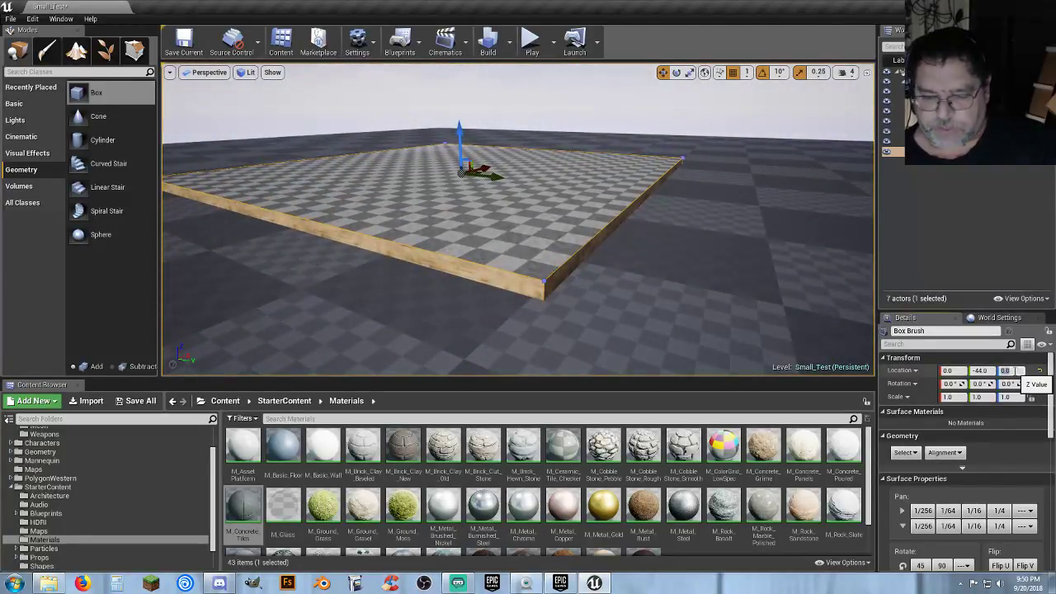
{"action": "type", "text": "10"}
{"action": "key", "text": "Return"}
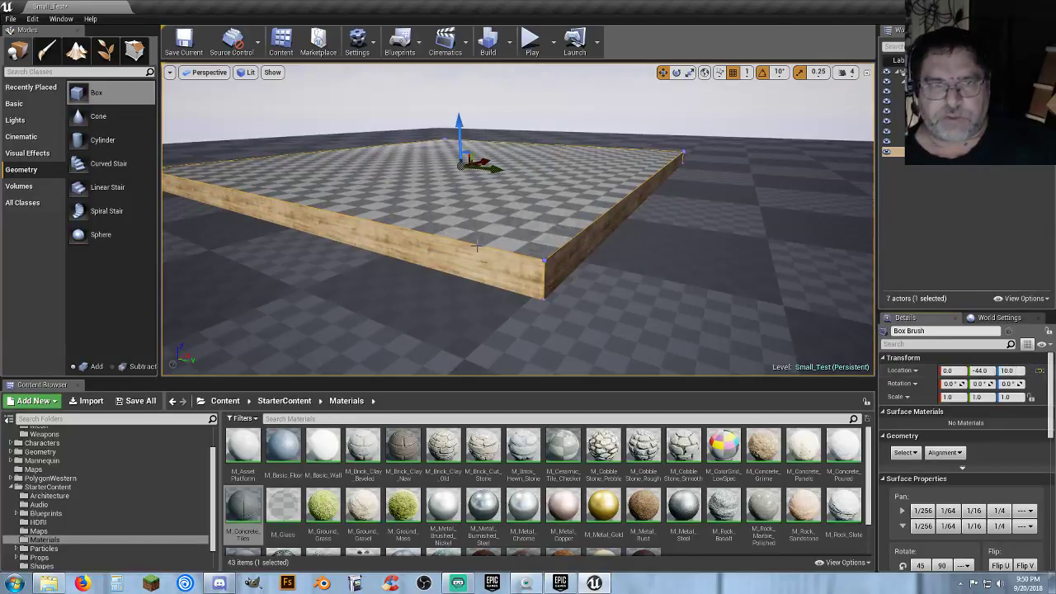
Open the Mesh folder under Assets in the project content
{"action": "right_click_drag", "start_coordinate": [477, 246], "coordinate": [423, 248]}
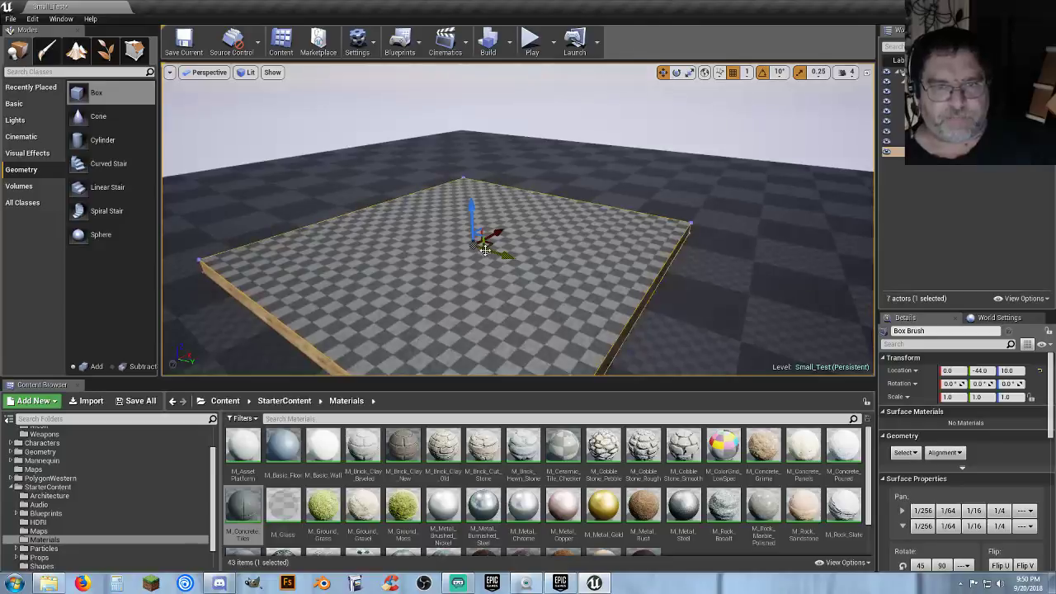
{"action": "key", "text": "s"}
{"action": "right_click_drag", "start_coordinate": [483, 245], "coordinate": [490, 302]}
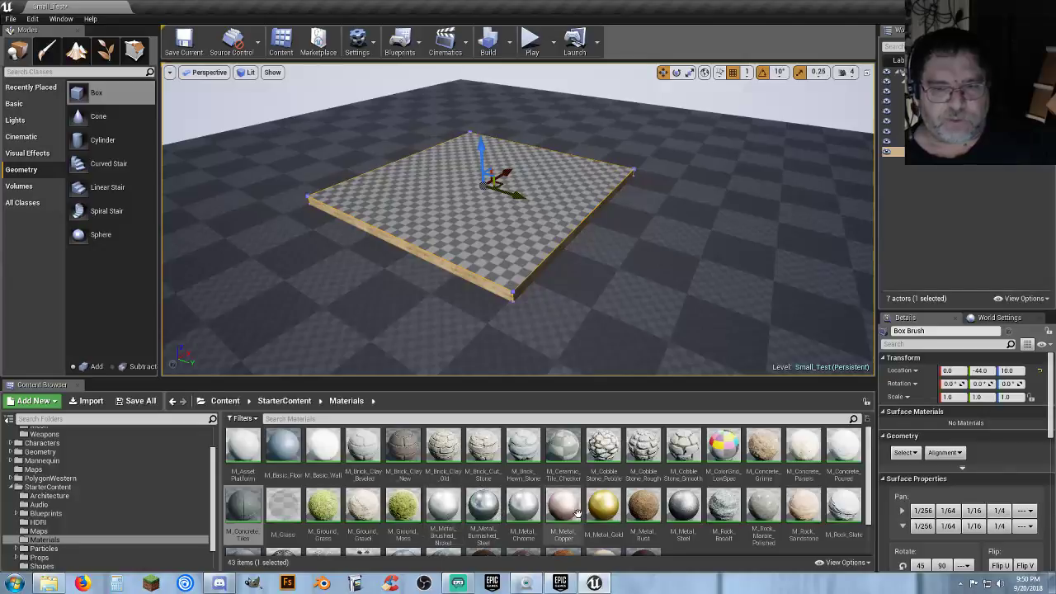
{"action": "scroll", "coordinate": [91, 507], "scroll_direction": "up", "scroll_amount": 3}
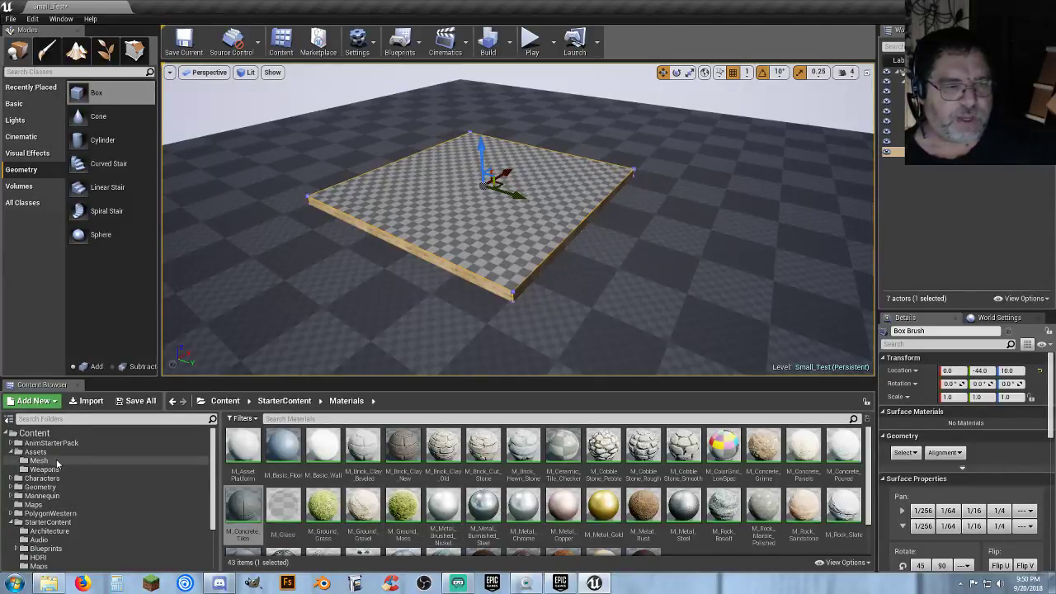
{"action": "left_click", "coordinate": [59, 462]}
{"action": "right_click_drag", "start_coordinate": [481, 230], "coordinate": [551, 208]}
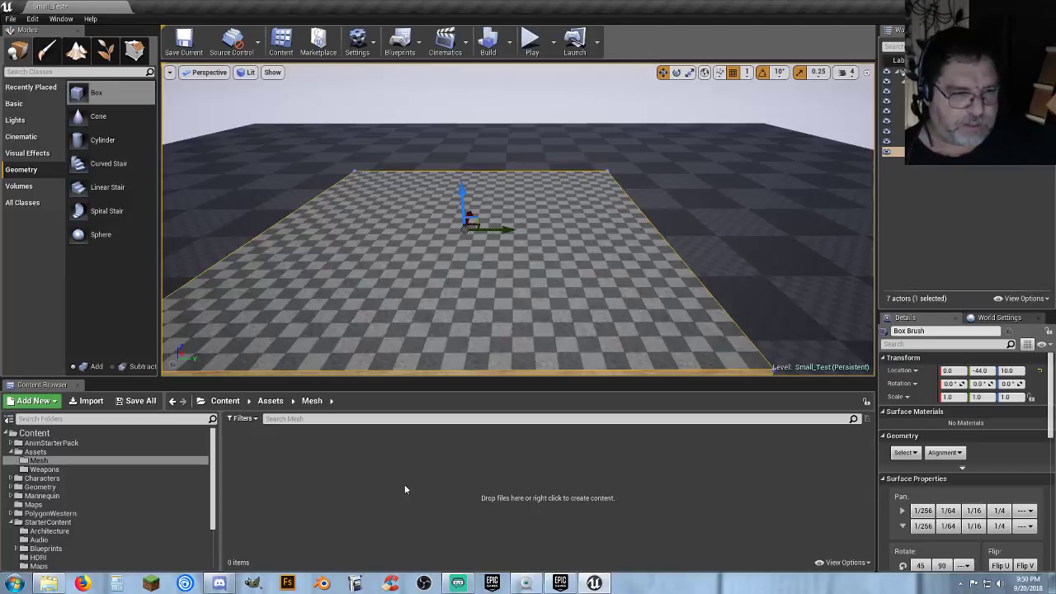
{"action": "right_click_drag", "start_coordinate": [441, 288], "coordinate": [393, 290]}
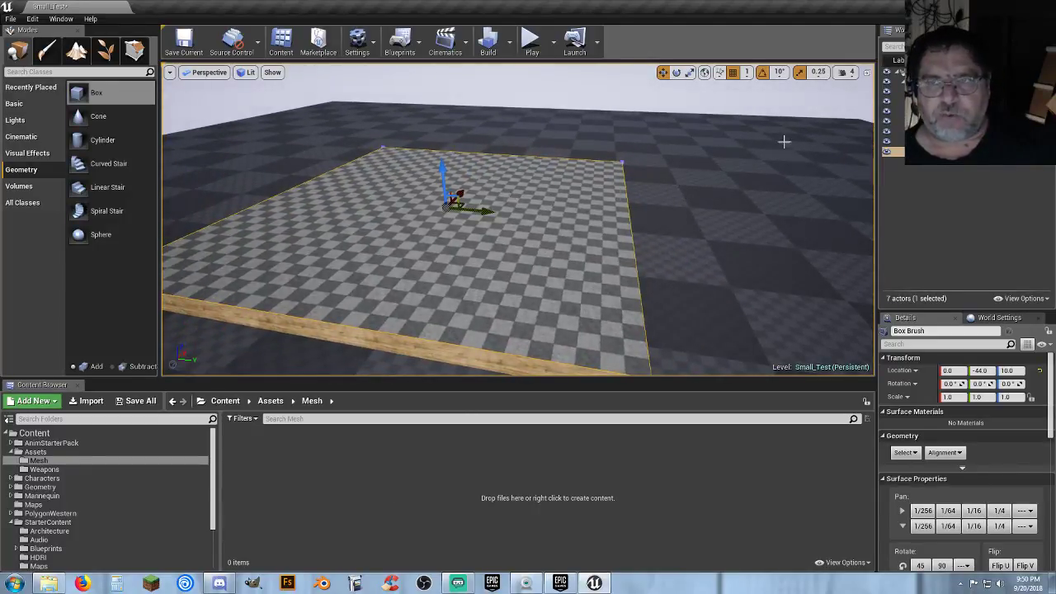
Switch to the four-viewport layout and move the box brush's pivot along Y exactly onto its positive-Y edge in the Left view
{"action": "left_click", "coordinate": [867, 73]}
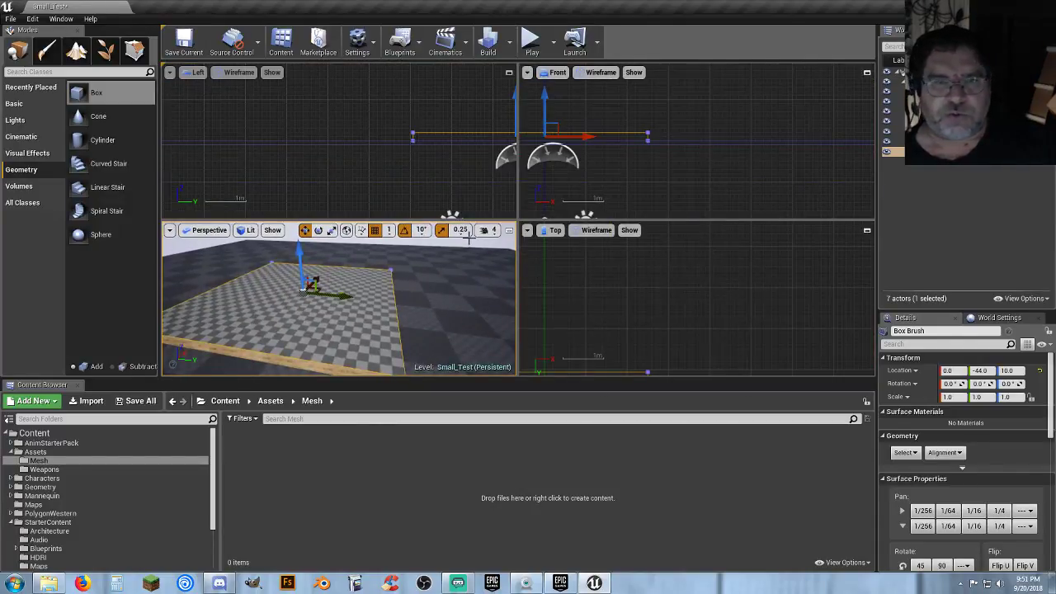
{"action": "right_click_drag", "start_coordinate": [453, 162], "coordinate": [287, 185]}
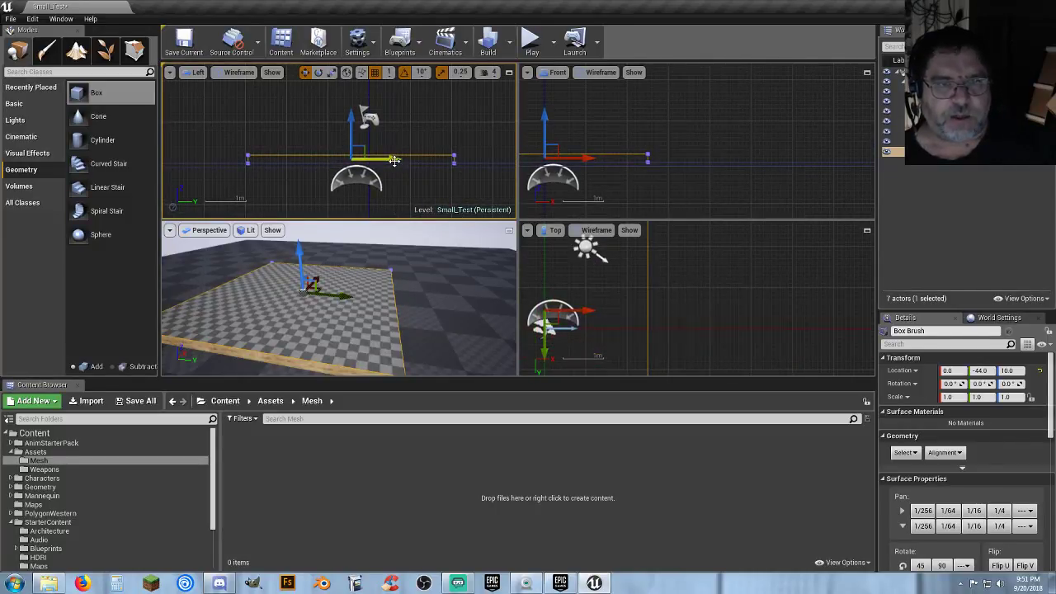
{"action": "left_click_drag", "start_coordinate": [394, 163], "coordinate": [497, 163]}
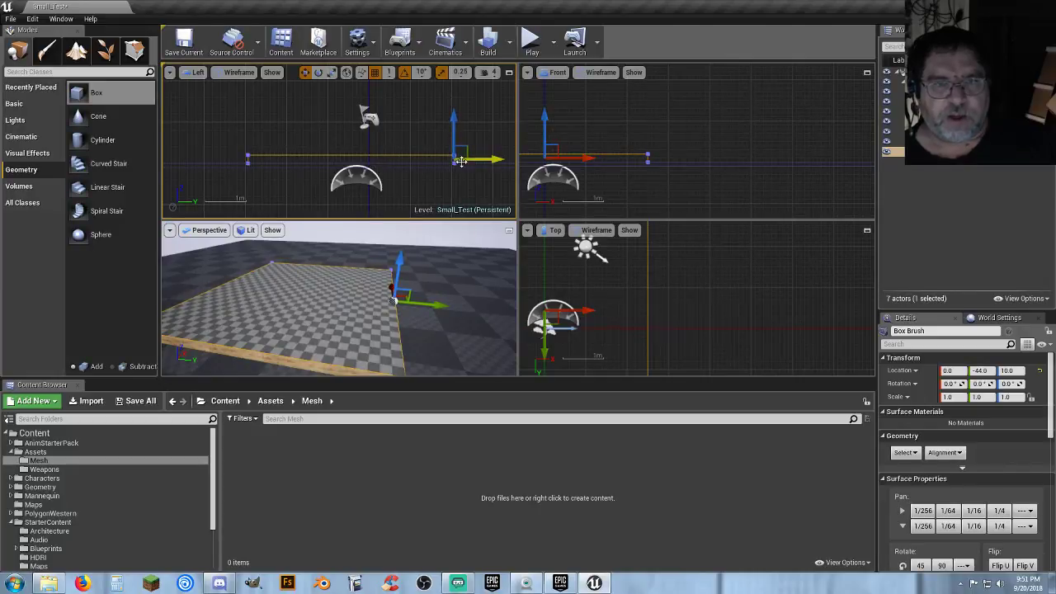
{"action": "scroll", "coordinate": [459, 162], "scroll_direction": "up", "scroll_amount": 5}
{"action": "scroll", "coordinate": [459, 163], "scroll_direction": "up", "scroll_amount": 6}
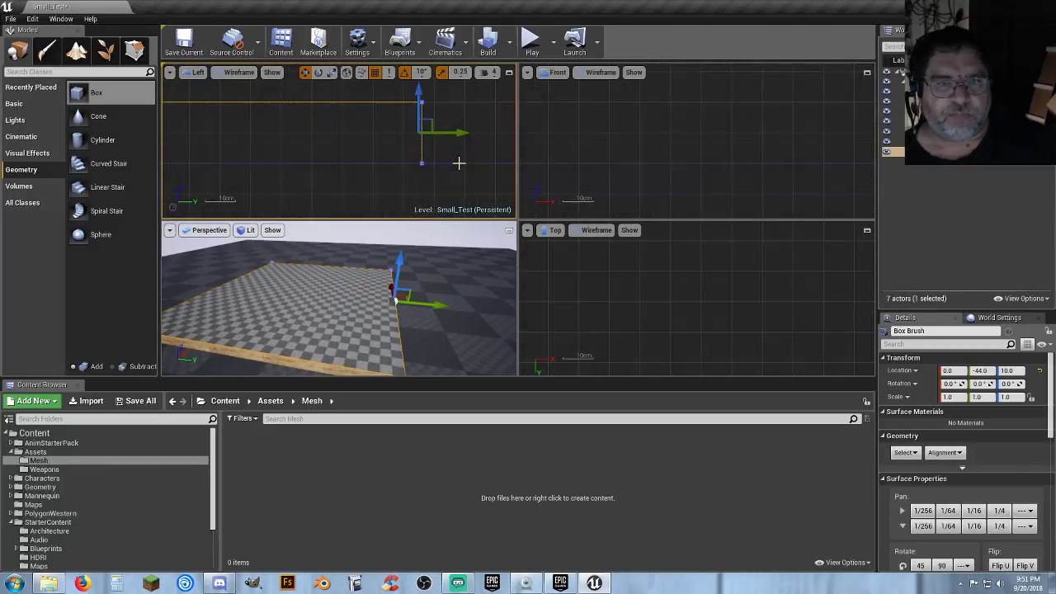
{"action": "scroll", "coordinate": [384, 107], "scroll_direction": "up", "scroll_amount": 3}
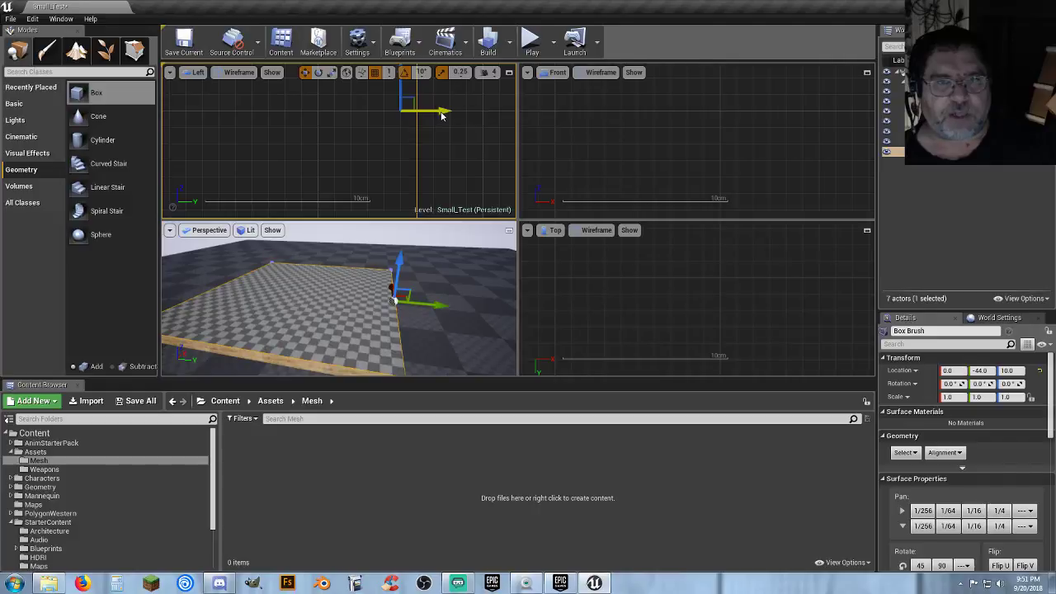
{"action": "left_click_drag", "start_coordinate": [441, 115], "coordinate": [458, 115]}
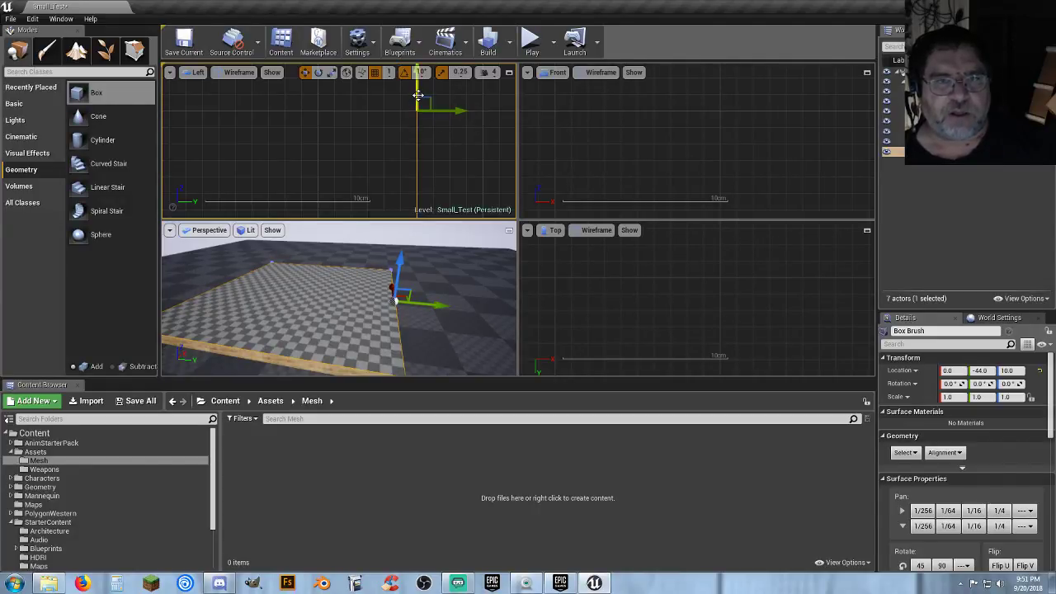
Move the pivot down along Z onto the lower vertex of the box brush's edge in the Left view
{"action": "left_click_drag", "start_coordinate": [418, 101], "coordinate": [418, 208]}
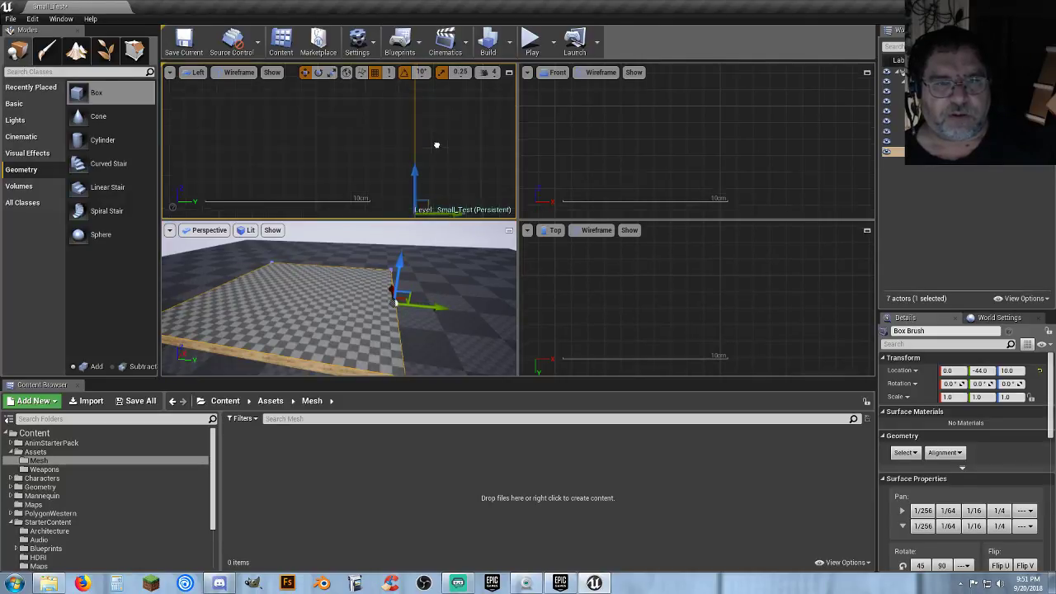
{"action": "right_click_drag", "start_coordinate": [437, 147], "coordinate": [452, 103]}
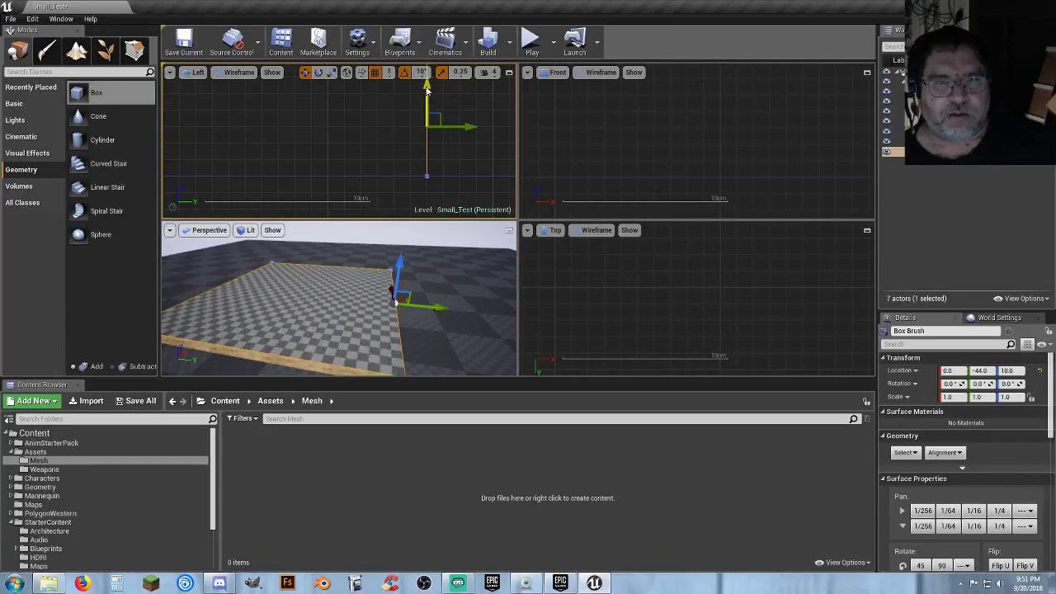
{"action": "left_click_drag", "start_coordinate": [426, 91], "coordinate": [427, 145]}
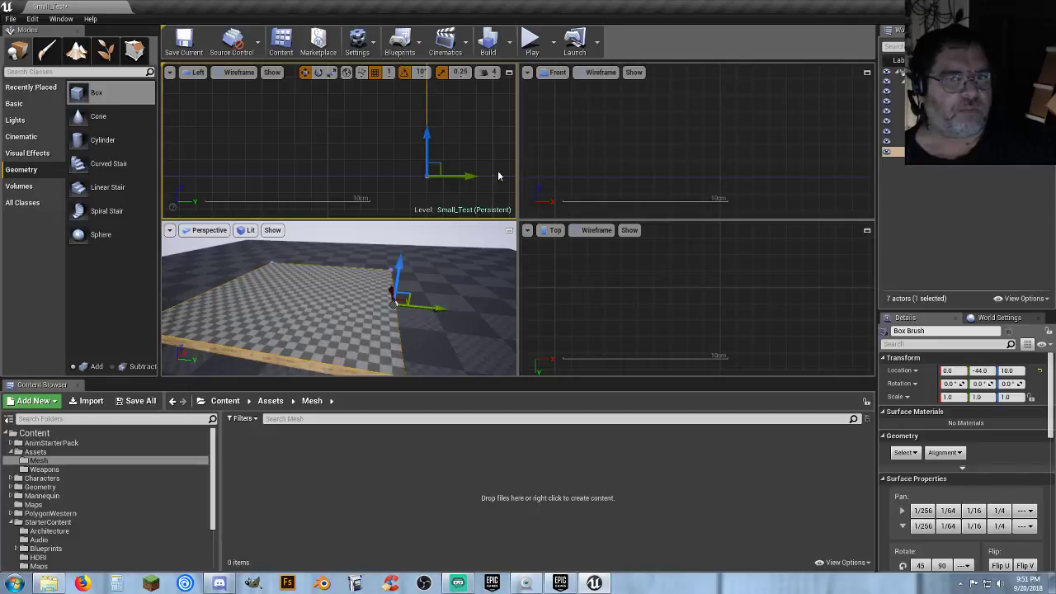
Move the pivot along negative X in the Top view to the corner of the box brush
{"action": "scroll", "coordinate": [627, 173], "scroll_direction": "down", "scroll_amount": 4}
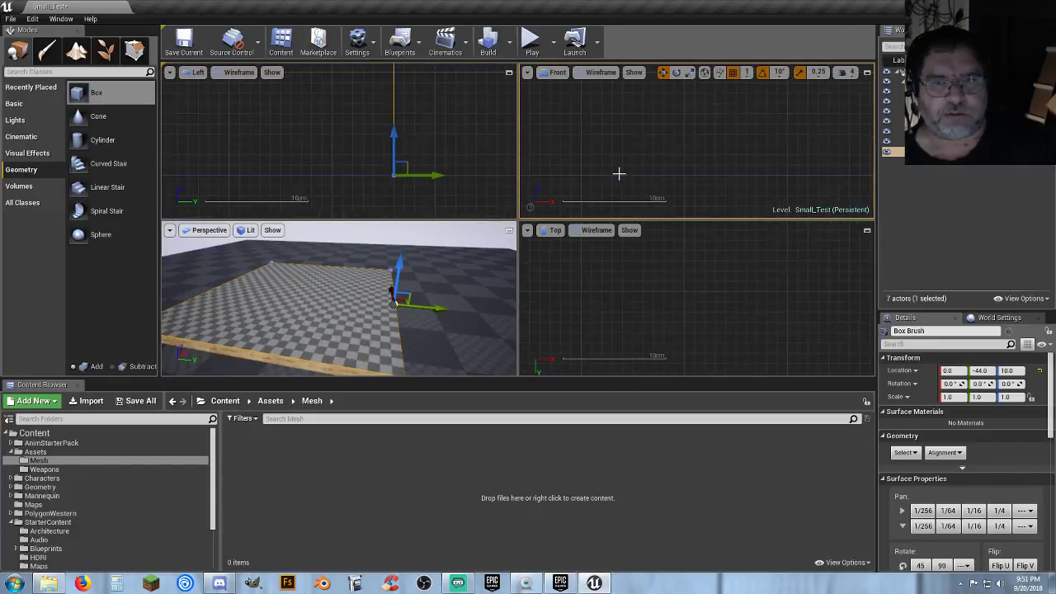
{"action": "scroll", "coordinate": [614, 173], "scroll_direction": "down", "scroll_amount": 3}
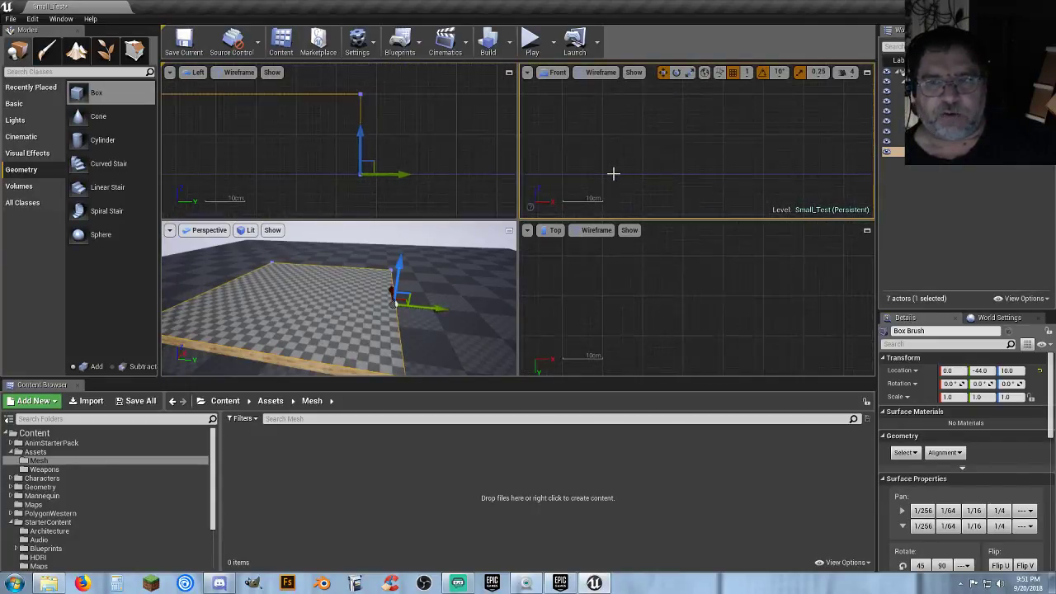
{"action": "scroll", "coordinate": [613, 173], "scroll_direction": "down", "scroll_amount": 2}
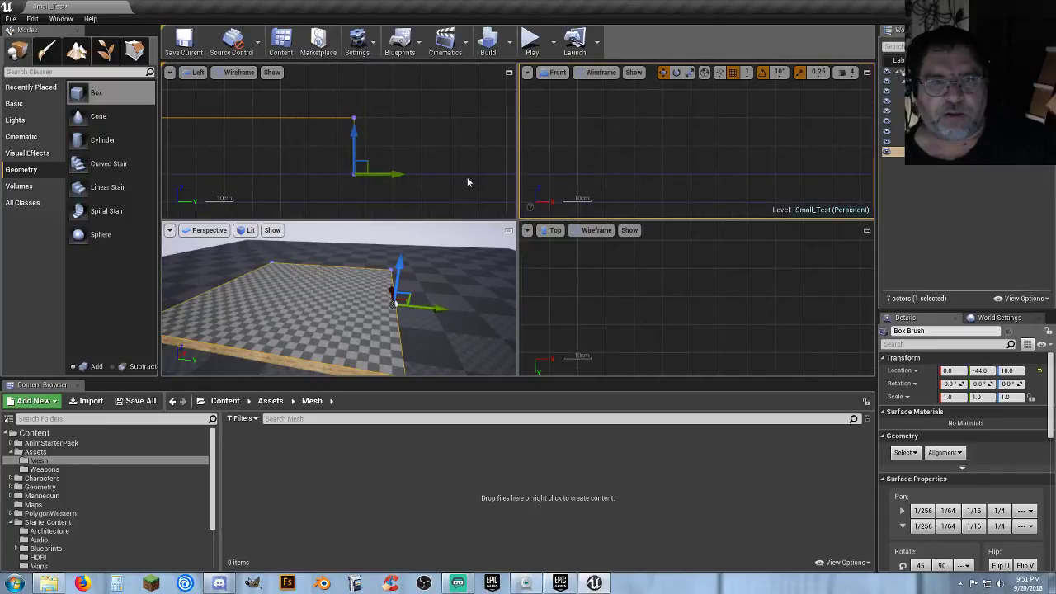
{"action": "scroll", "coordinate": [450, 178], "scroll_direction": "down", "scroll_amount": 3}
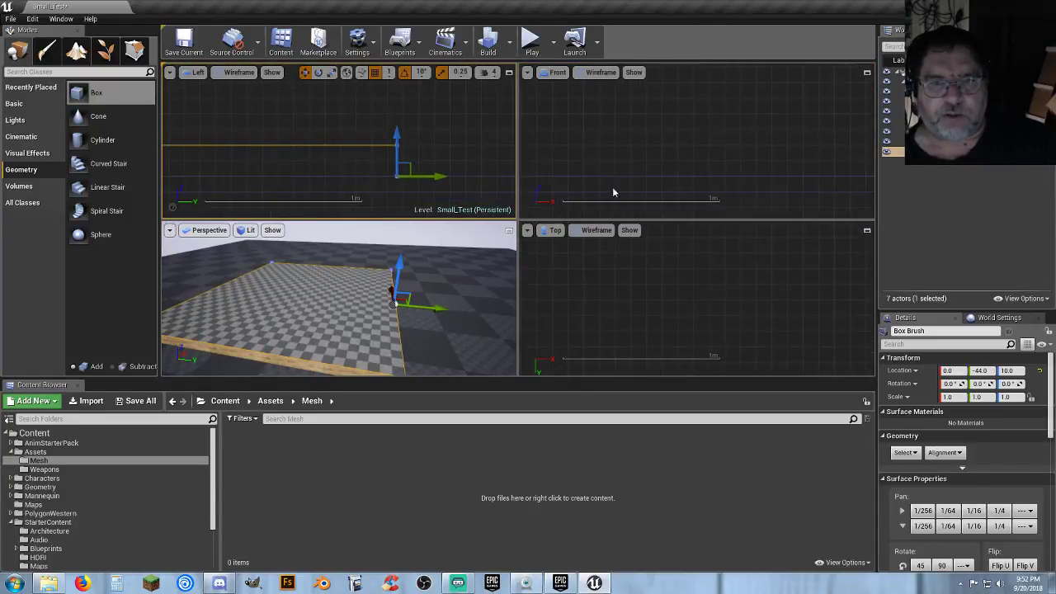
{"action": "scroll", "coordinate": [591, 315], "scroll_direction": "down", "scroll_amount": 3}
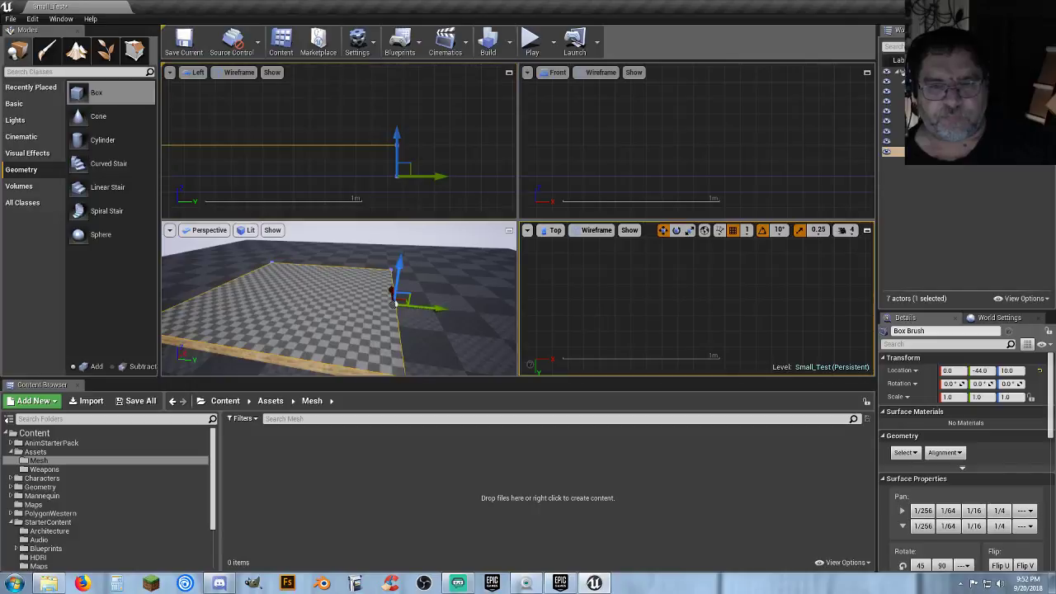
{"action": "right_click_drag", "start_coordinate": [671, 245], "coordinate": [741, 394]}
{"action": "right_click_drag", "start_coordinate": [710, 355], "coordinate": [680, 316]}
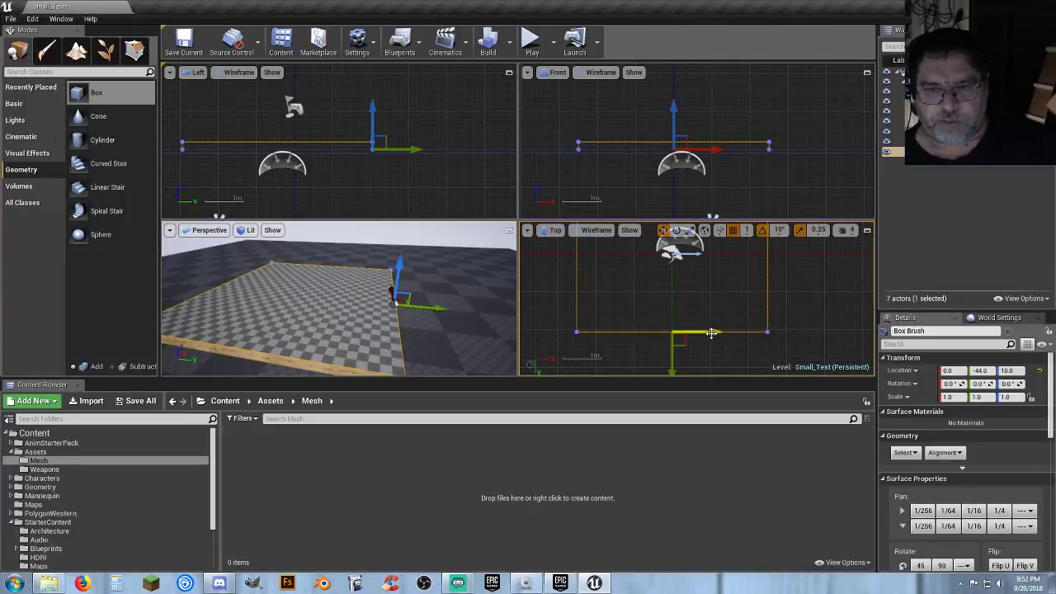
{"action": "middle_click_drag", "start_coordinate": [713, 337], "coordinate": [626, 333]}
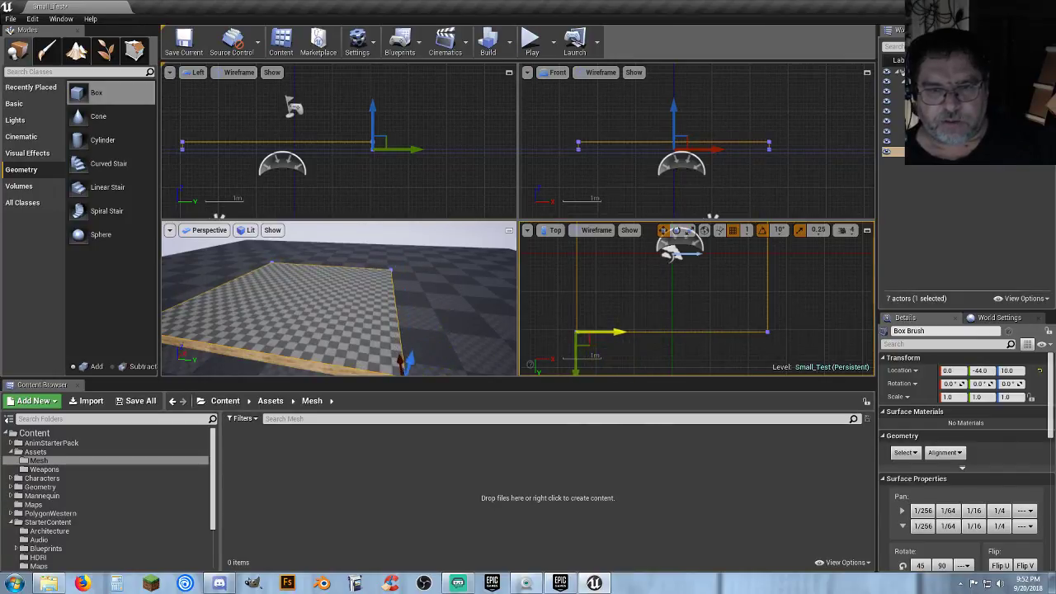
Fine-adjust the pivot along X in the Top view so it sits exactly on the box brush's corner vertex
{"action": "scroll", "coordinate": [611, 334], "scroll_direction": "up", "scroll_amount": 8}
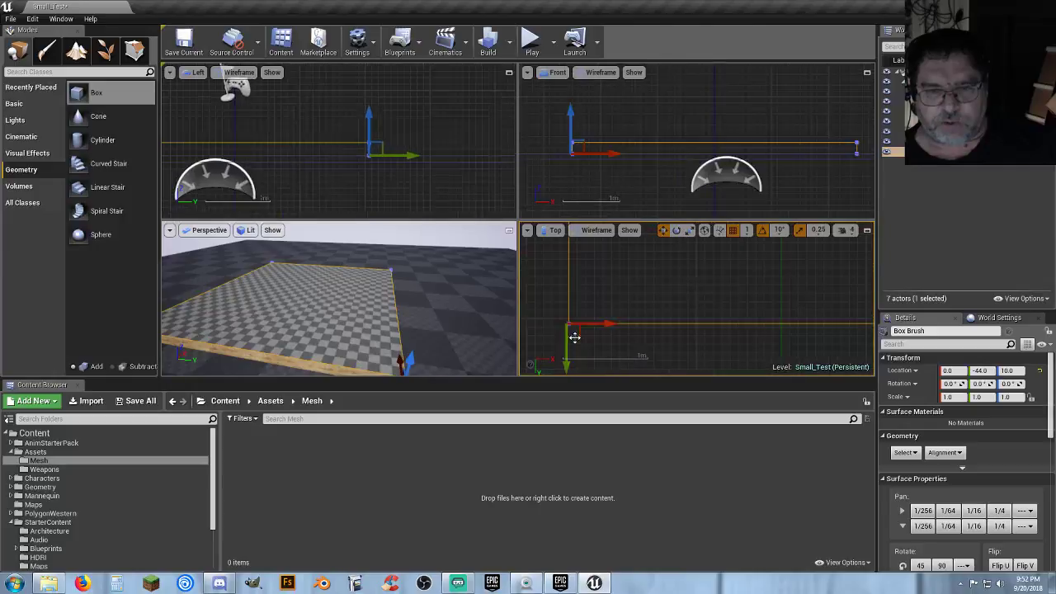
{"action": "scroll", "coordinate": [574, 327], "scroll_direction": "up", "scroll_amount": 7}
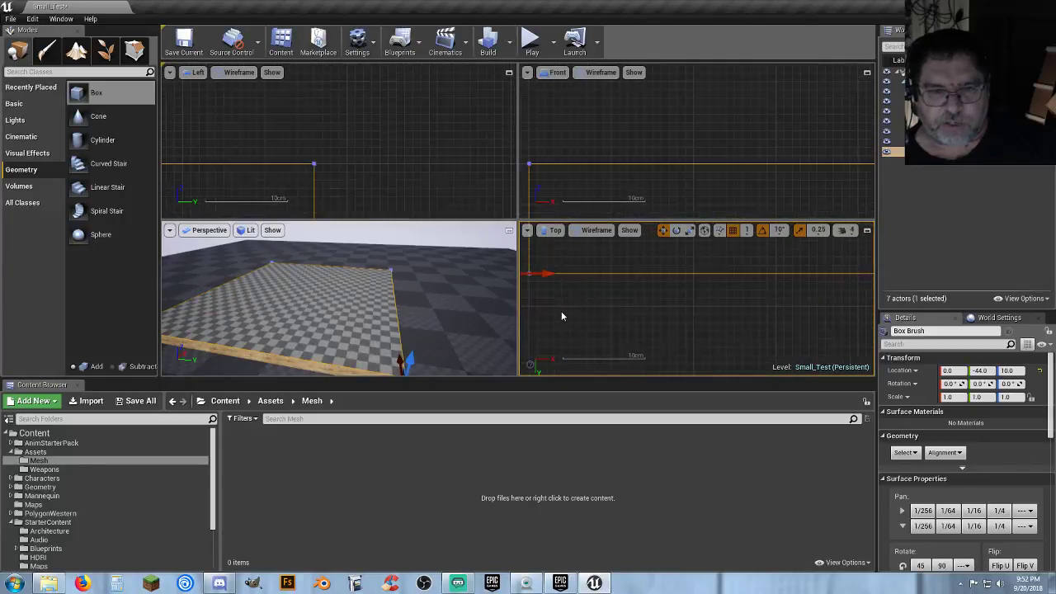
{"action": "right_click_drag", "start_coordinate": [562, 313], "coordinate": [630, 327]}
{"action": "scroll", "coordinate": [634, 309], "scroll_direction": "up", "scroll_amount": 2}
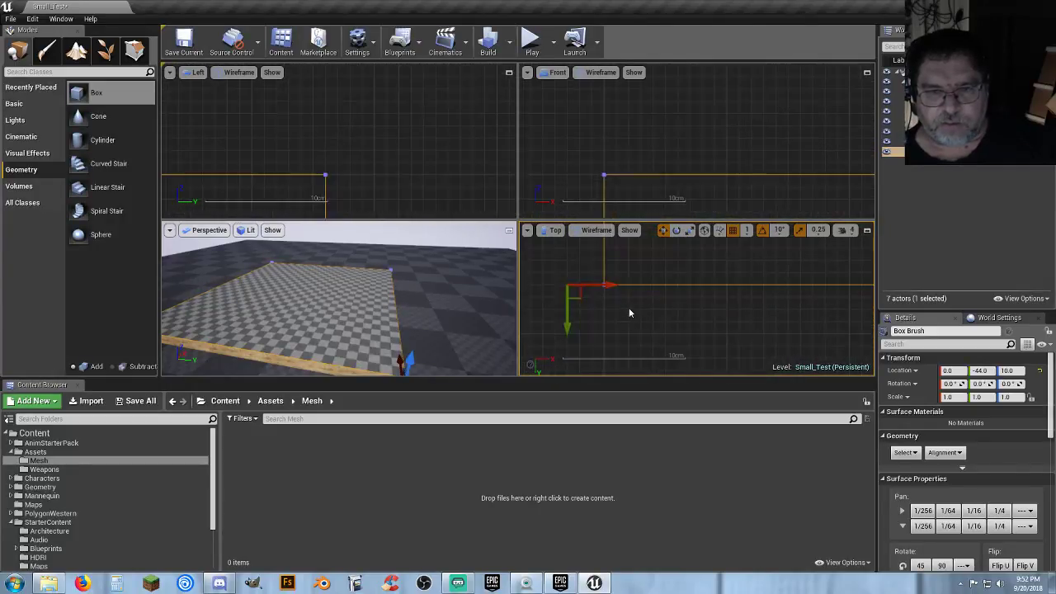
{"action": "middle_click_drag", "start_coordinate": [608, 291], "coordinate": [645, 289]}
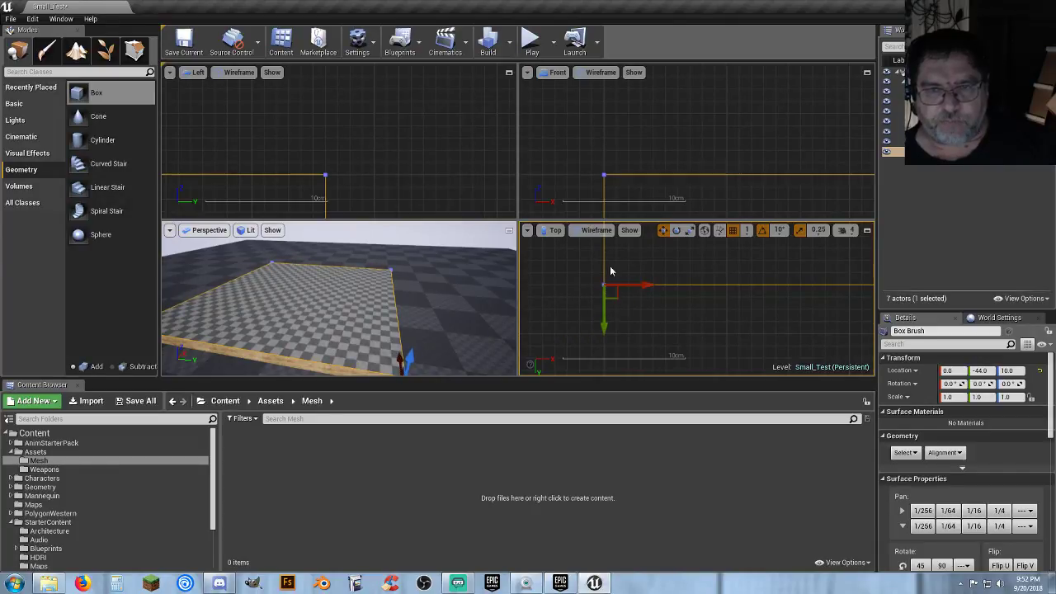
Set the current corner pivot as the box brush's pivot offset and return to the maximized Perspective view
{"action": "right_click_drag", "start_coordinate": [471, 336], "coordinate": [449, 329]}
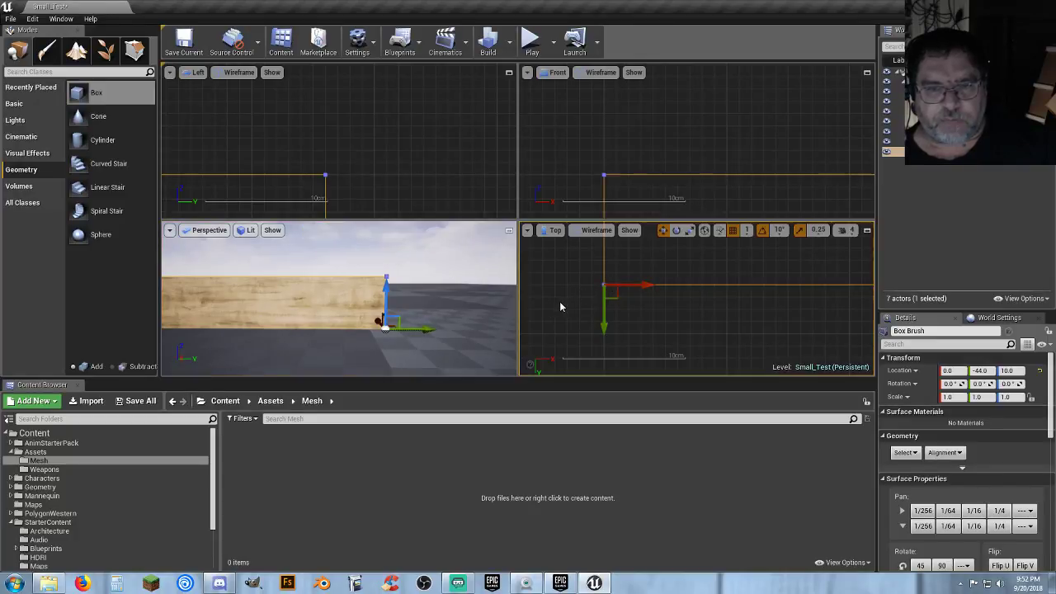
{"action": "right_click", "coordinate": [560, 307]}
{"action": "mouse_move", "coordinate": [600, 247]}
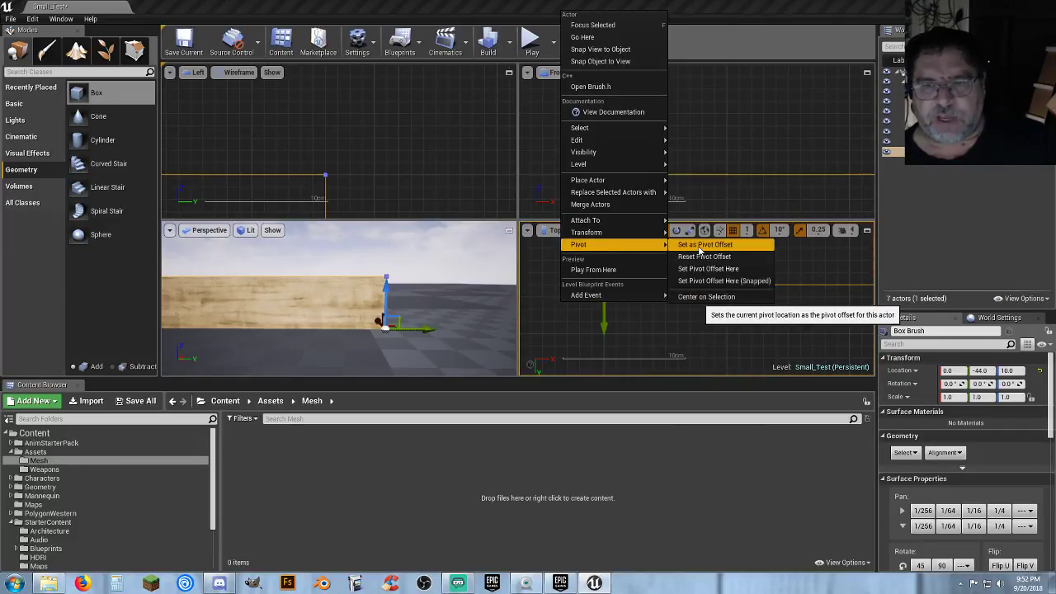
{"action": "left_click", "coordinate": [701, 245]}
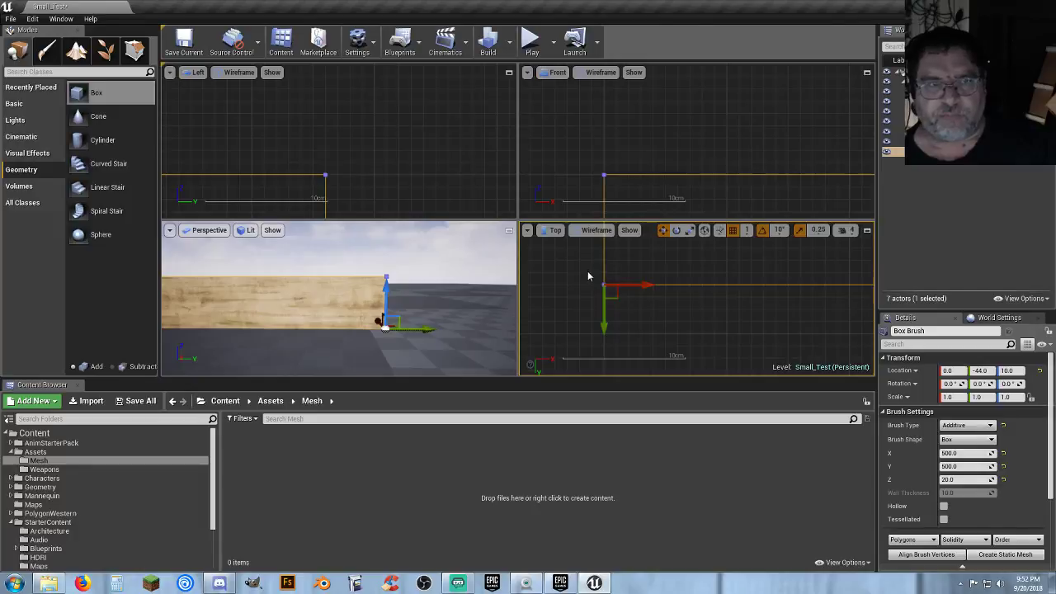
{"action": "left_click", "coordinate": [509, 231]}
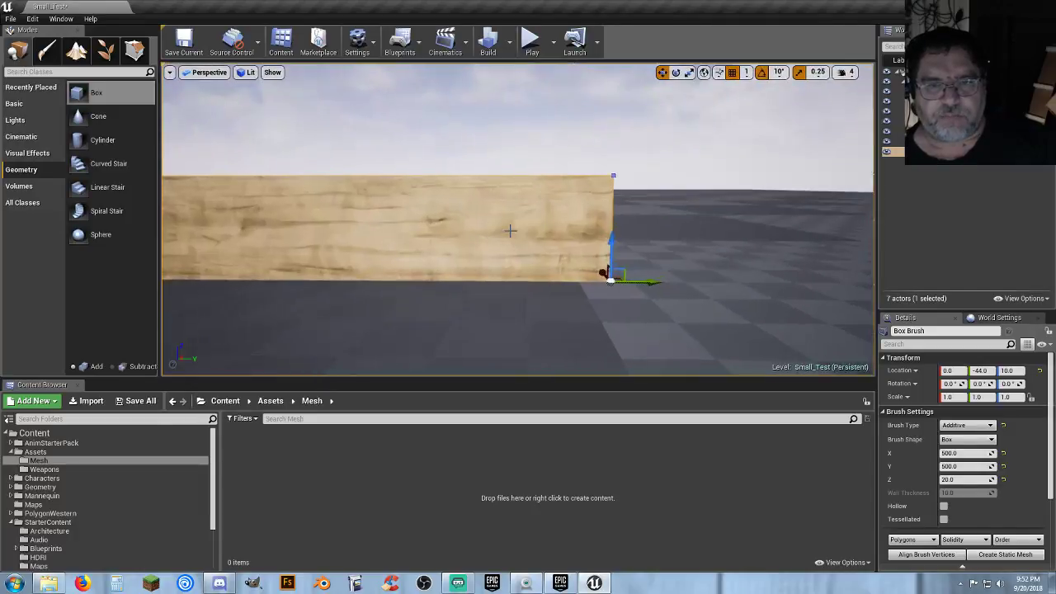
{"action": "right_click_drag", "start_coordinate": [555, 282], "coordinate": [582, 289]}
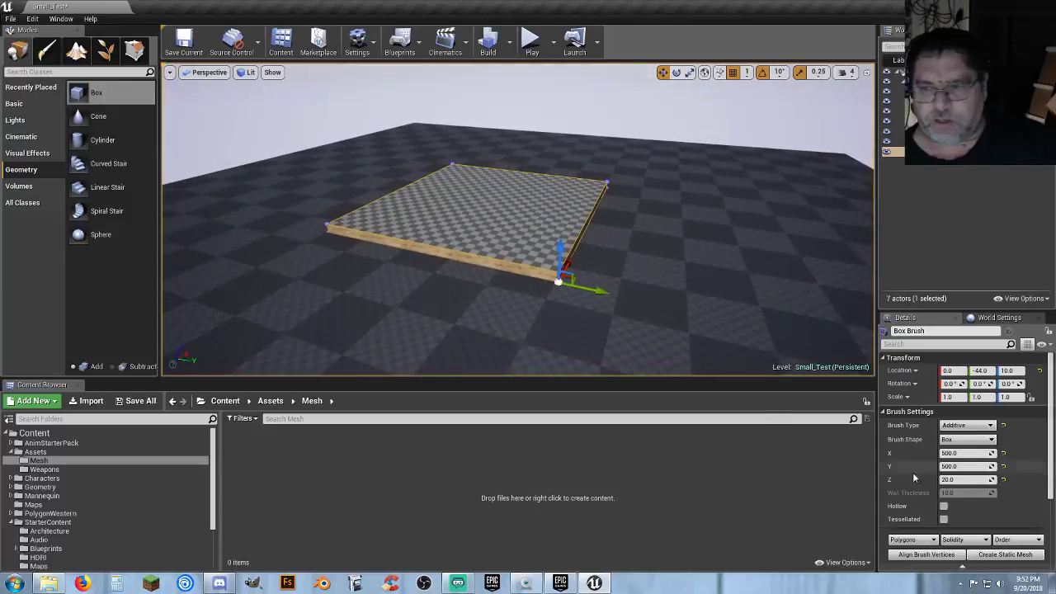
Create a static mesh named SM_Floor from the box brush in the Assets/Mesh folder
{"action": "left_click", "coordinate": [963, 566]}
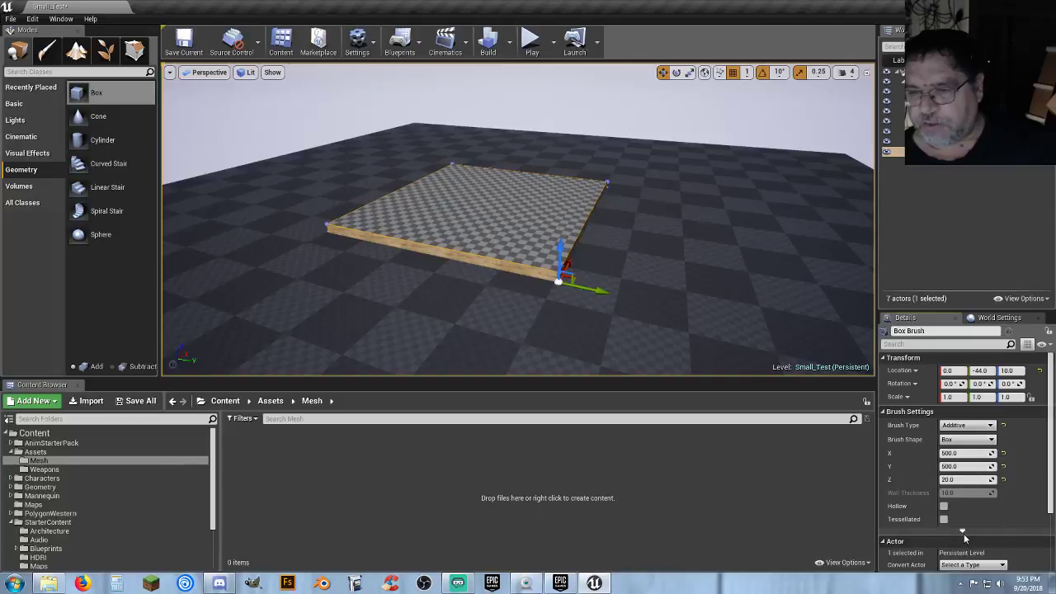
{"action": "left_click", "coordinate": [962, 531]}
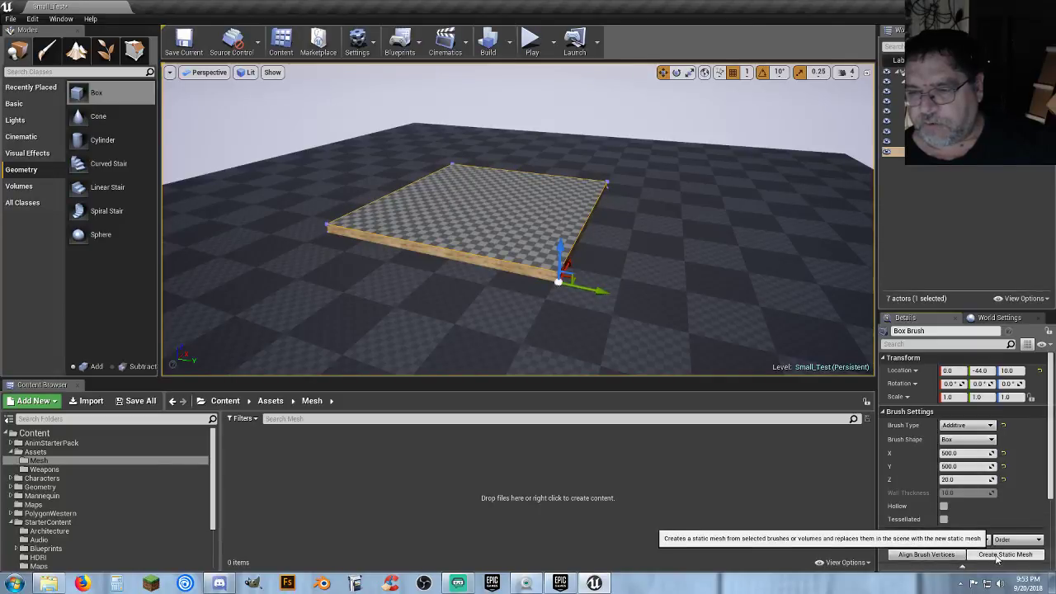
{"action": "left_click", "coordinate": [997, 555]}
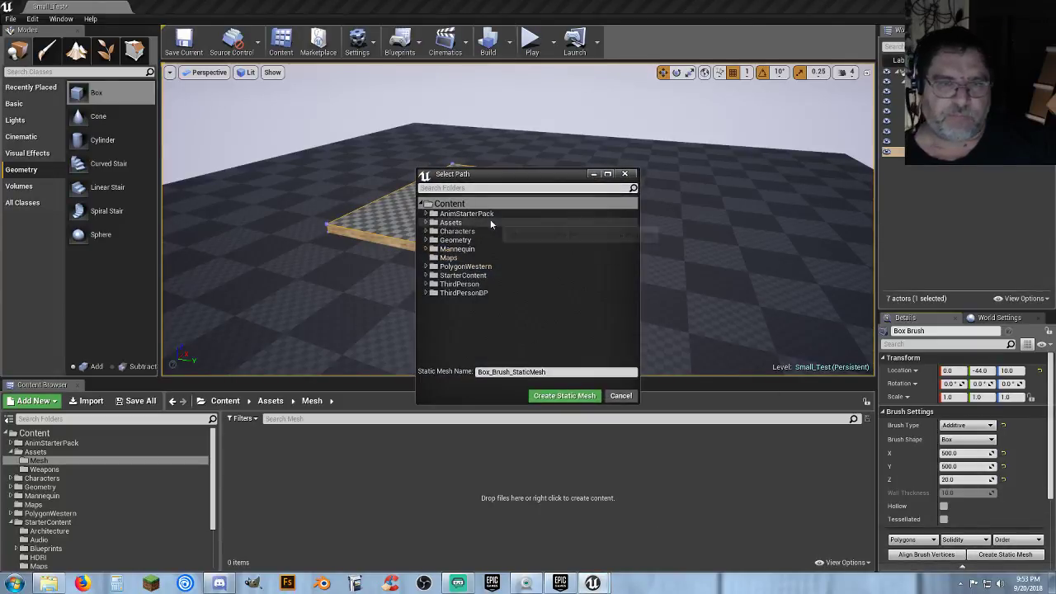
{"action": "left_click", "coordinate": [426, 222]}
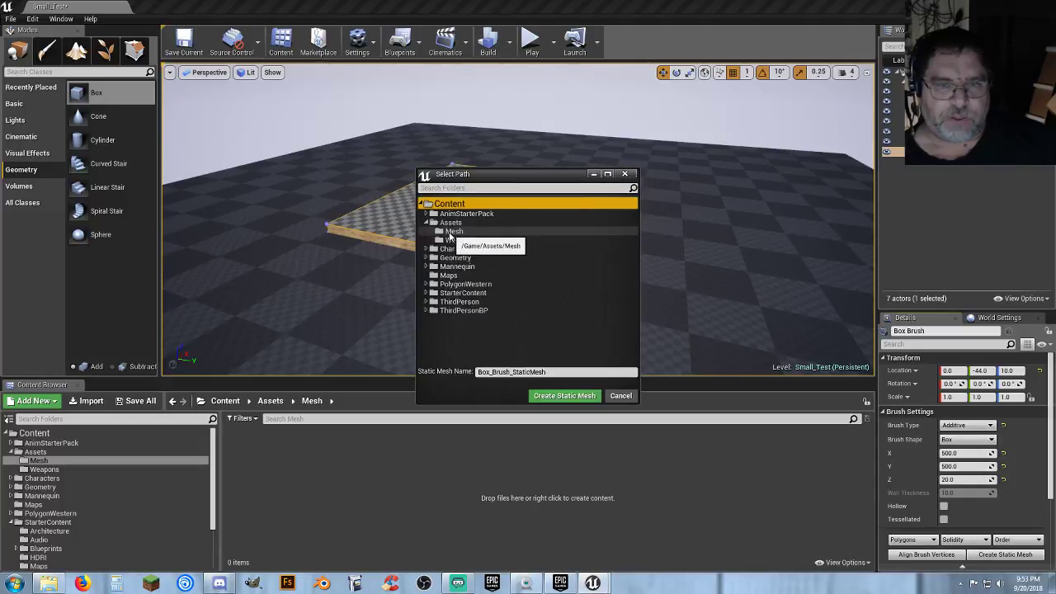
{"action": "left_click", "coordinate": [453, 231]}
{"action": "left_click", "coordinate": [558, 372]}
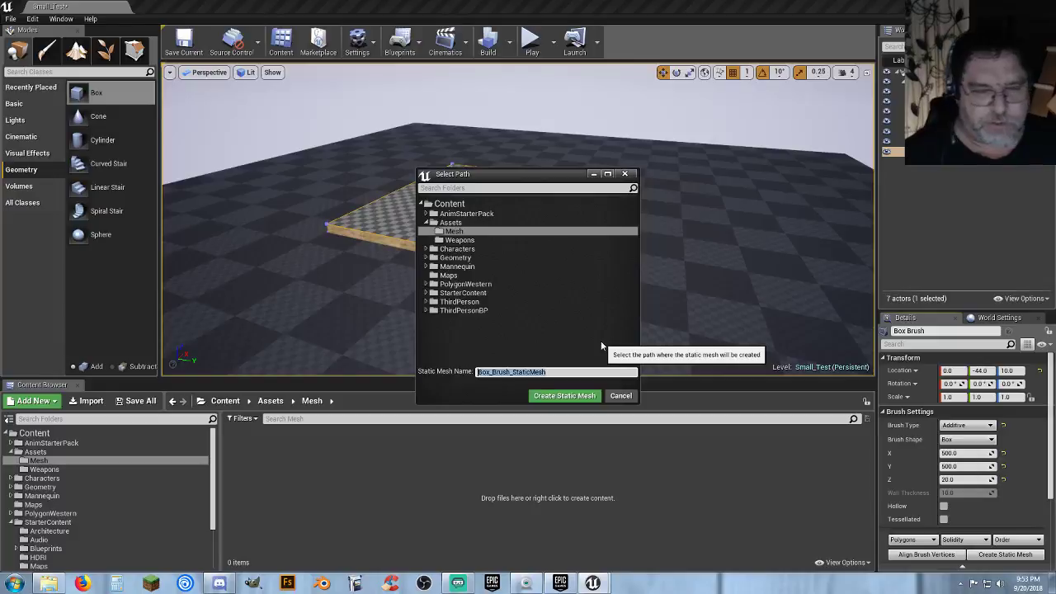
{"action": "type", "text": "SM_Floor"}
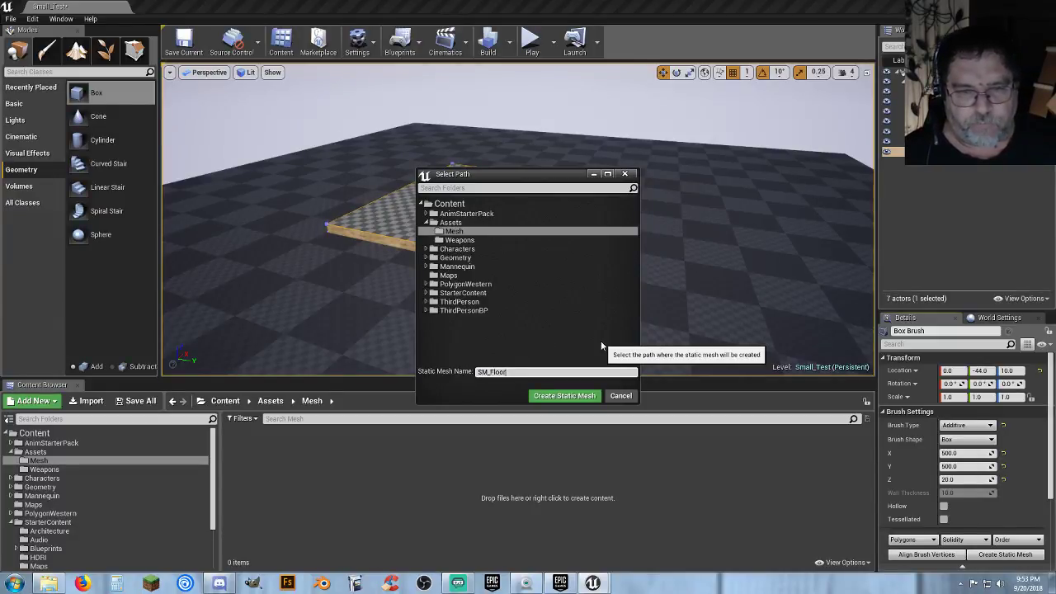
{"action": "left_click", "coordinate": [588, 396]}
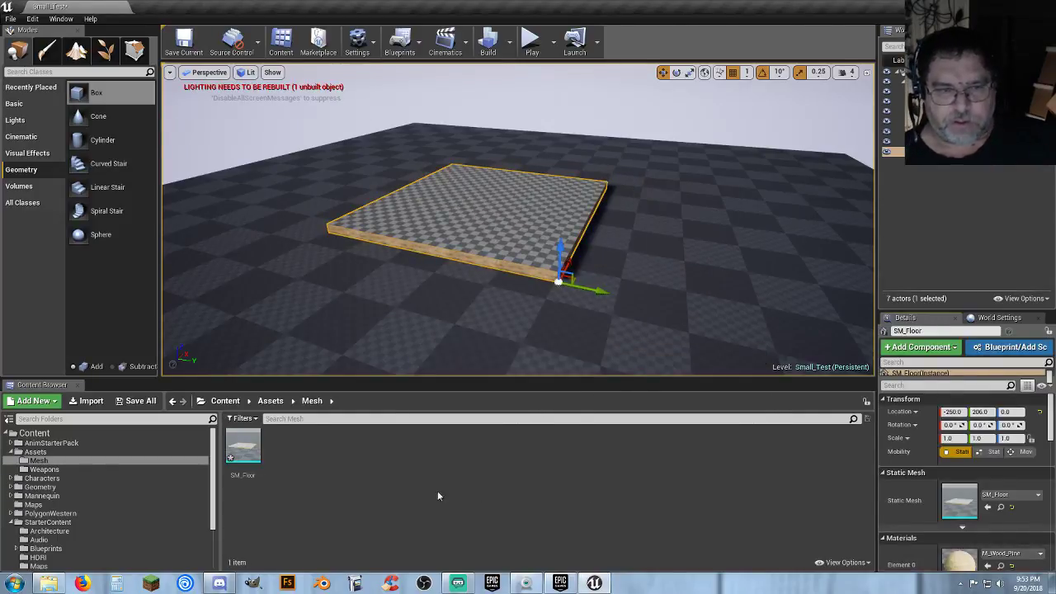
Open SM_Floor in the mesh editor, then return to the Small_Test level and undo the box brush's conversion to a static mesh
{"action": "double_click", "coordinate": [244, 446]}
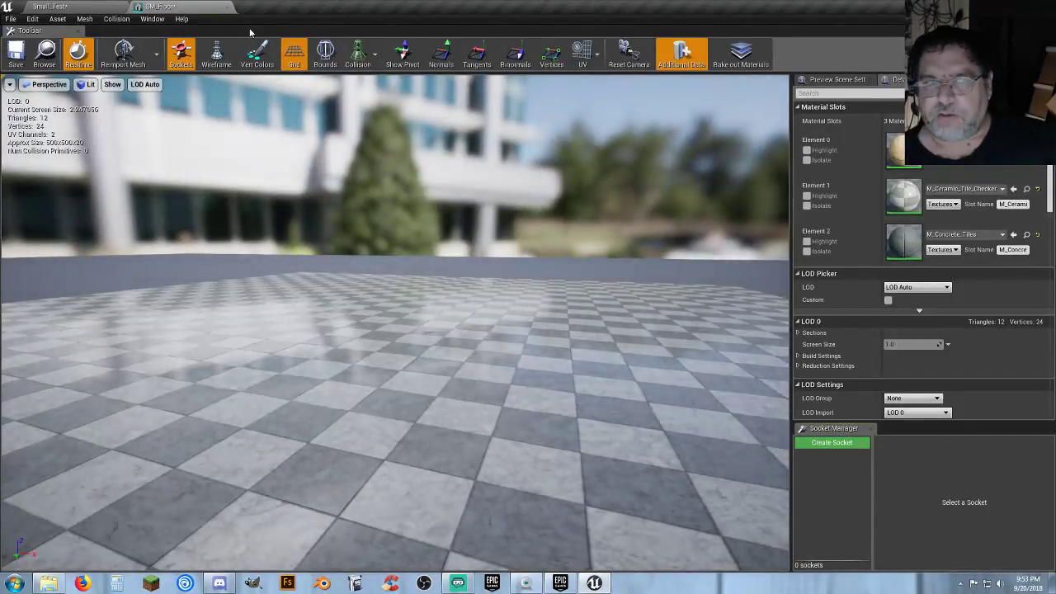
{"action": "left_click", "coordinate": [97, 9]}
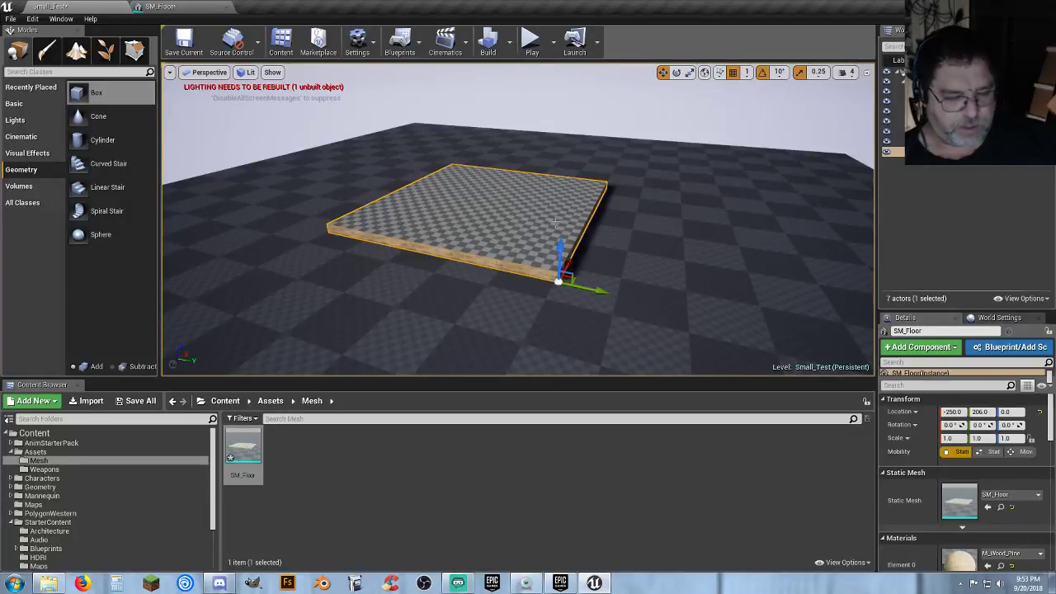
{"action": "key", "text": "ctrl+z"}
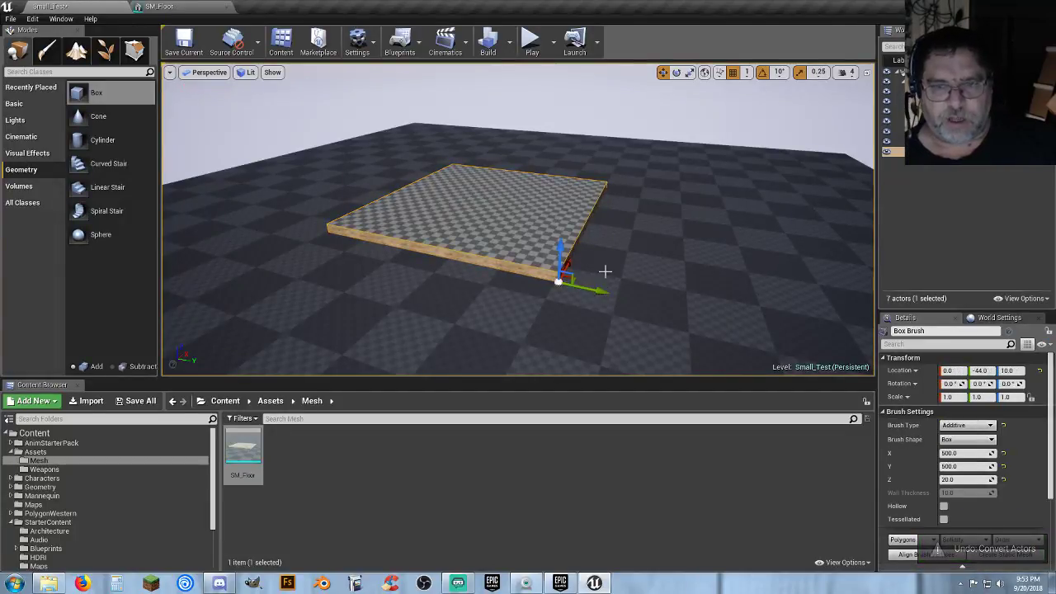
{"action": "mouse_move", "coordinate": [603, 271]}
{"action": "right_mouse_down"}
{"action": "mouse_move", "coordinate": [660, 310]}
{"action": "mouse_move", "coordinate": [613, 255]}
{"action": "right_mouse_up"}
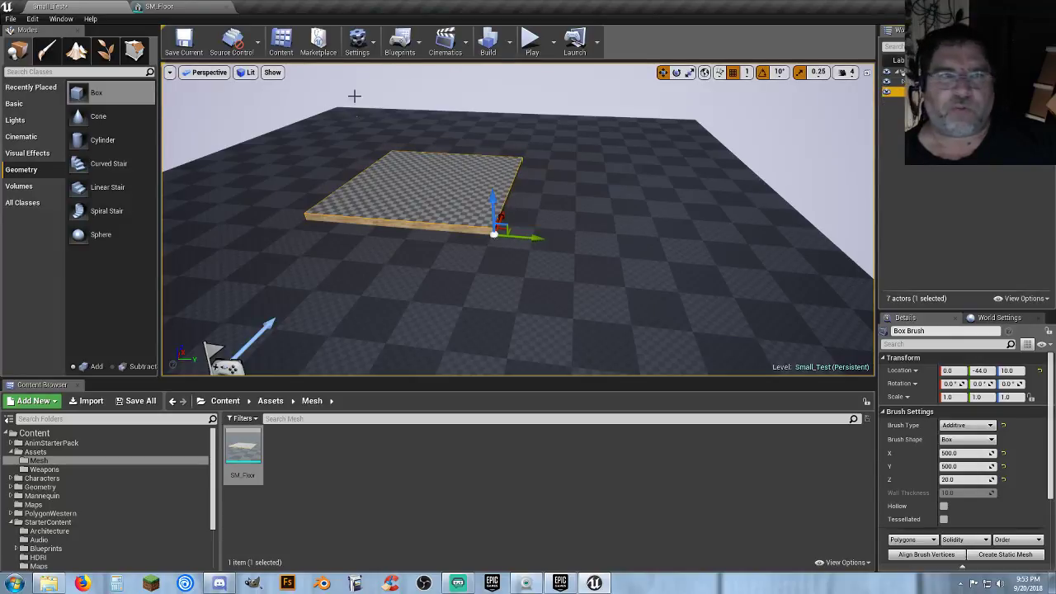
In the SM_Floor mesh editor, set the Light Map Resolution to 64 and the Light Map Coordinate Index to 1
{"action": "left_click", "coordinate": [194, 8]}
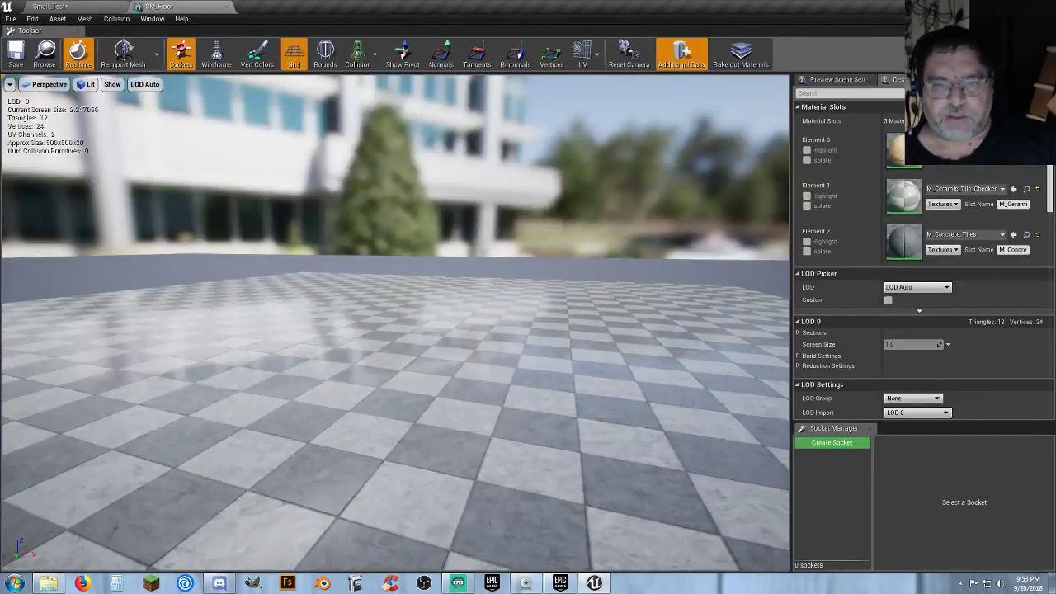
{"action": "key", "text": "s"}
{"action": "mouse_move", "coordinate": [539, 305]}
{"action": "right_mouse_down"}
{"action": "mouse_move", "coordinate": [503, 355]}
{"action": "mouse_move", "coordinate": [539, 304]}
{"action": "right_mouse_up"}
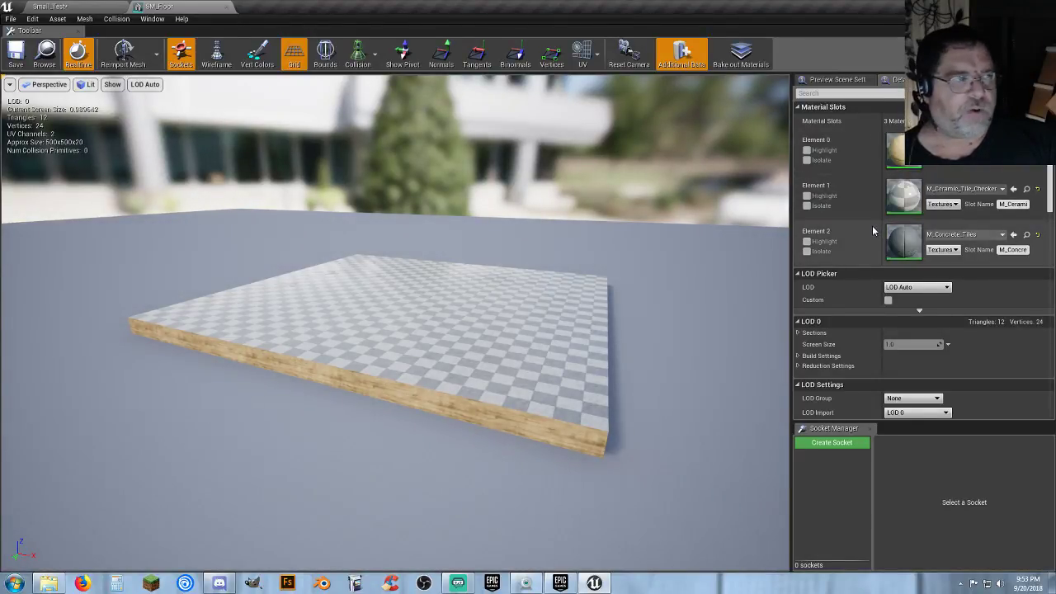
{"action": "scroll", "coordinate": [862, 235], "scroll_direction": "down", "scroll_amount": 5}
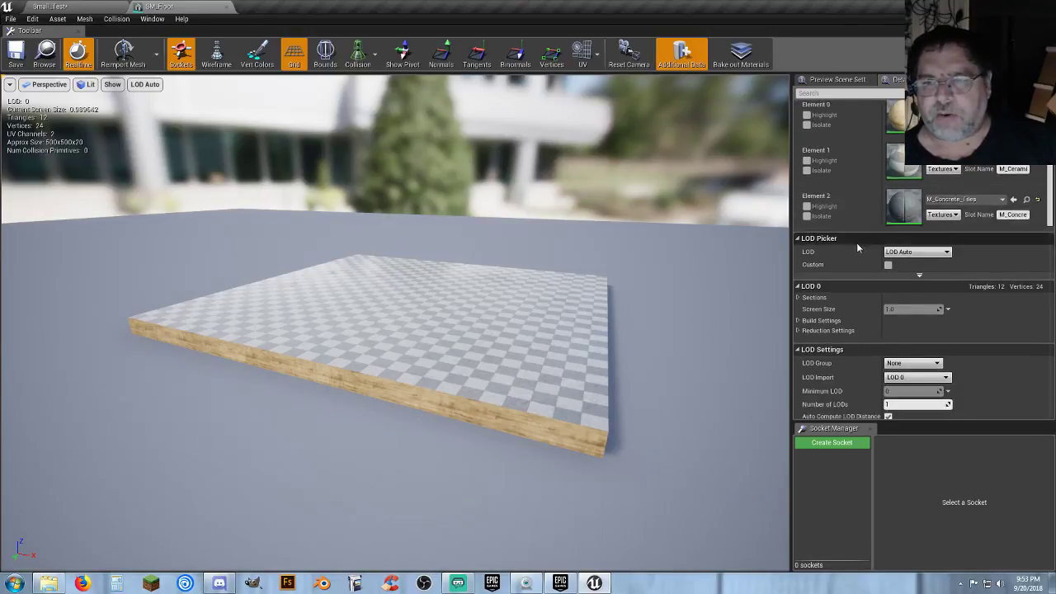
{"action": "scroll", "coordinate": [851, 247], "scroll_direction": "down", "scroll_amount": 2}
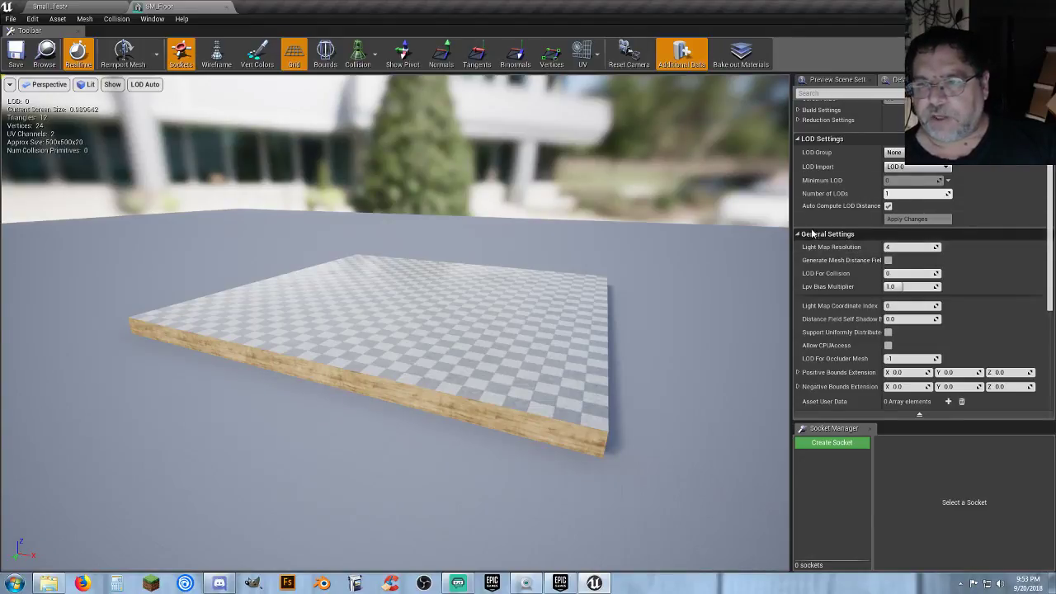
{"action": "left_click", "coordinate": [910, 248]}
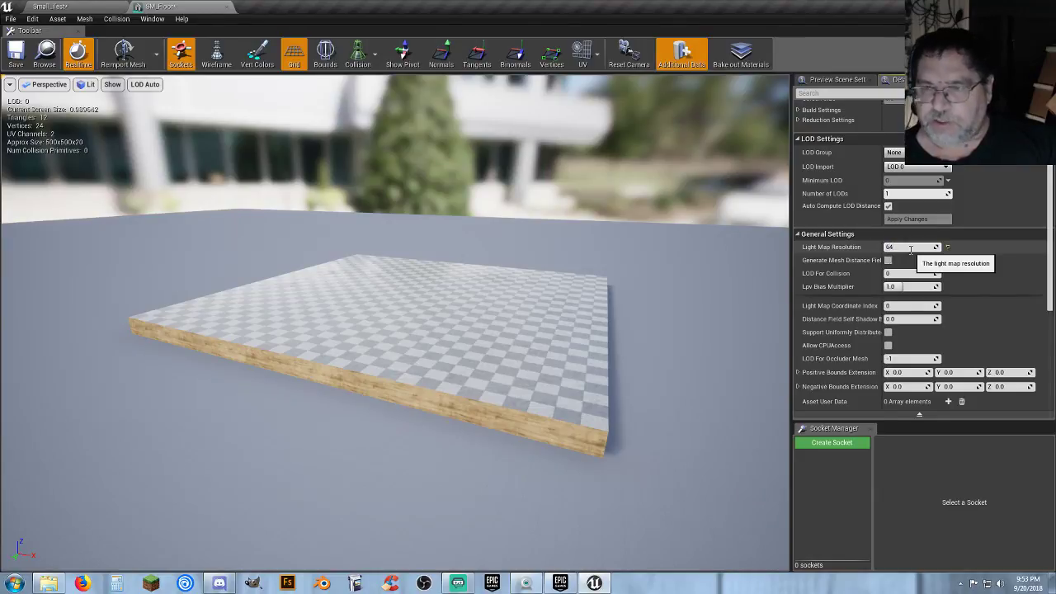
{"action": "left_click", "coordinate": [907, 305]}
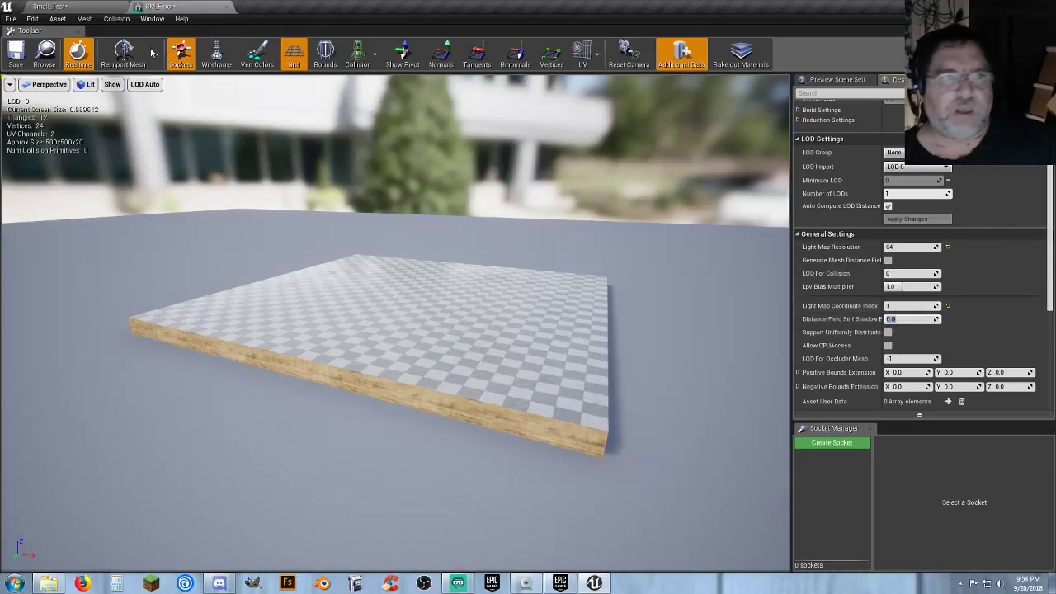
Add a box simplified collision to SM_Floor and close its mesh editor
{"action": "left_click", "coordinate": [117, 18]}
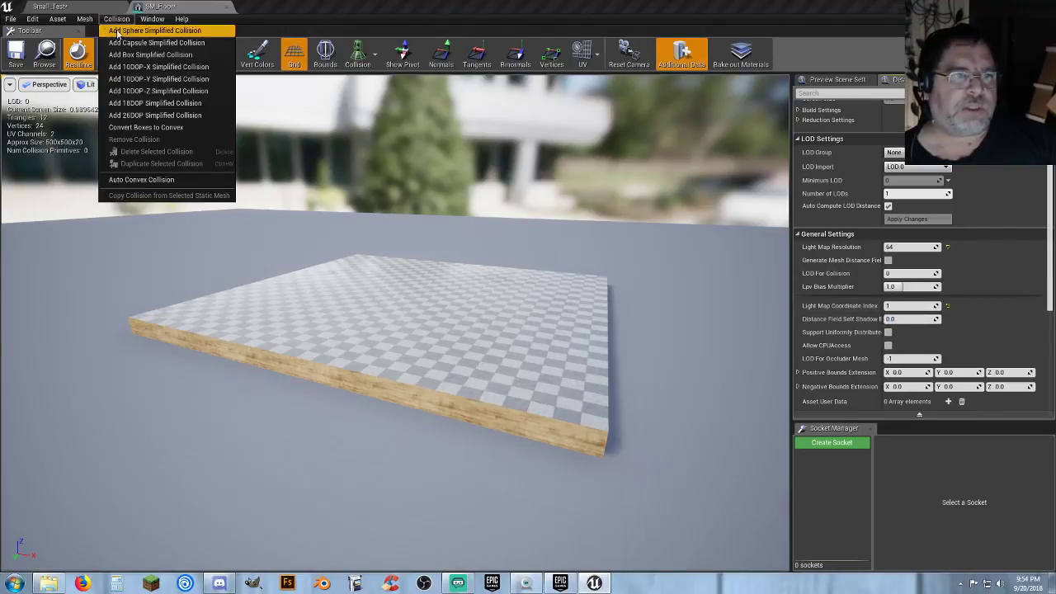
{"action": "left_click", "coordinate": [157, 55]}
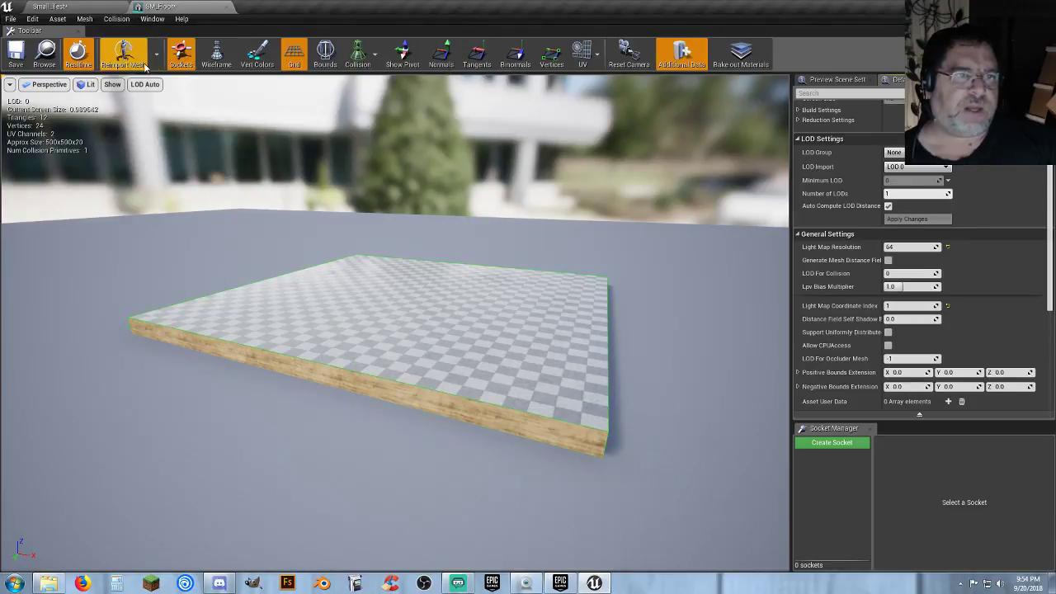
{"action": "left_click", "coordinate": [227, 7]}
Place an instance of SM_Floor on the level floor in front of the box brush
{"action": "right_click_drag", "start_coordinate": [348, 121], "coordinate": [339, 109]}
{"action": "mouse_move", "coordinate": [321, 350]}
{"action": "right_mouse_down"}
{"action": "mouse_move", "coordinate": [338, 350]}
{"action": "mouse_move", "coordinate": [321, 349]}
{"action": "right_mouse_up"}
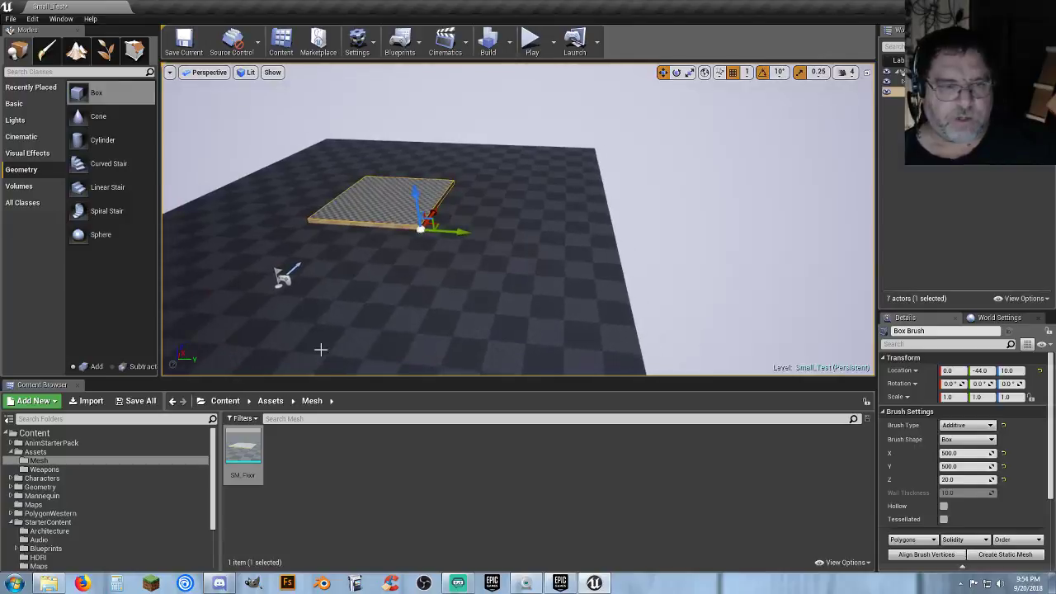
{"action": "left_click_drag", "start_coordinate": [250, 455], "coordinate": [481, 332]}
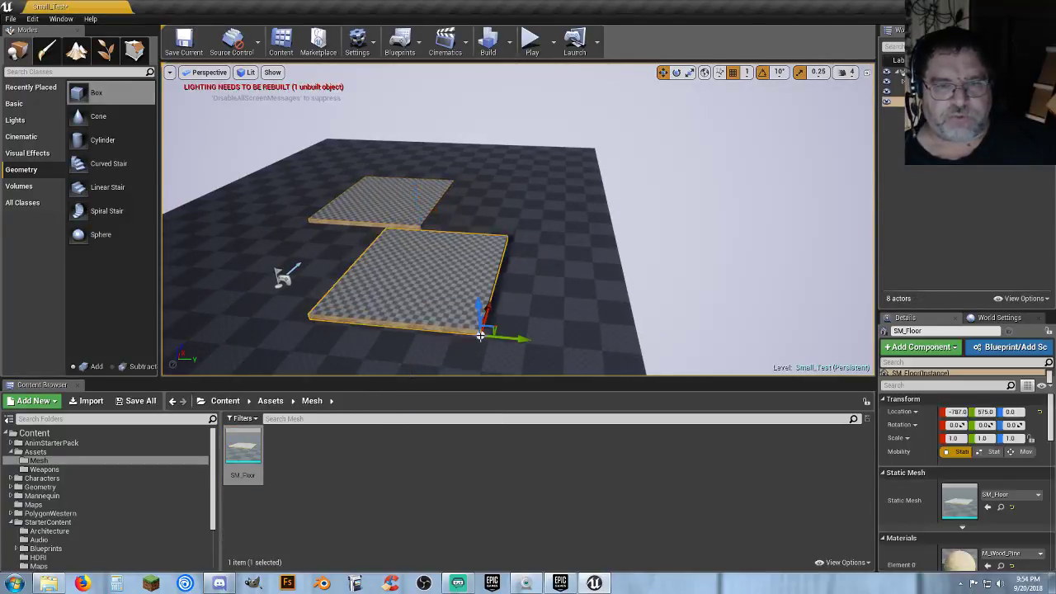
{"action": "mouse_move", "coordinate": [443, 342]}
{"action": "right_mouse_down"}
{"action": "mouse_move", "coordinate": [478, 359]}
{"action": "mouse_move", "coordinate": [443, 343]}
{"action": "right_mouse_up"}
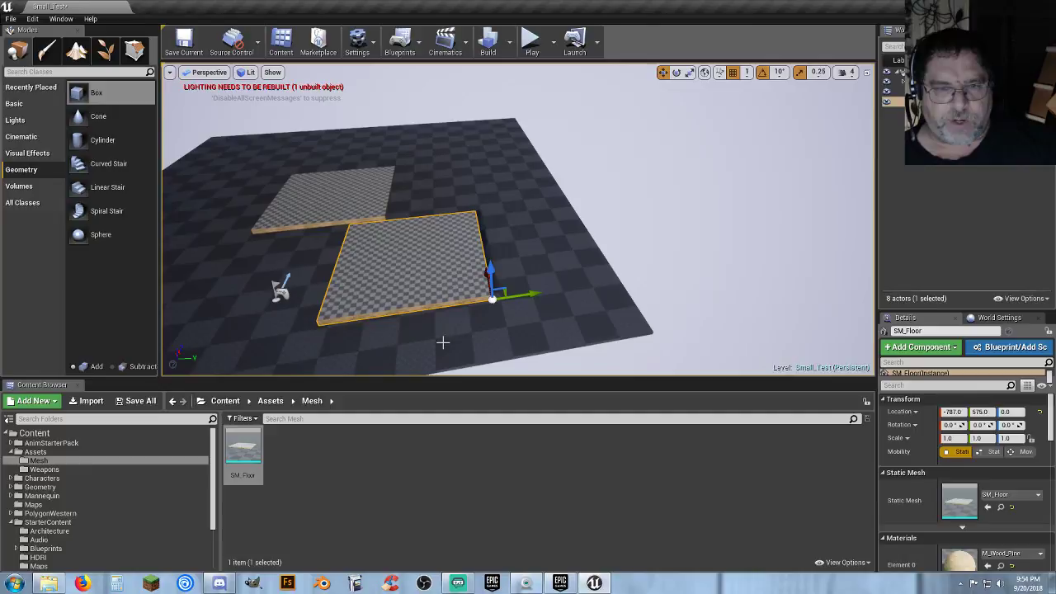
Rotate the placed SM_Floor instance about Z around its corner pivot, then delete the instance
{"action": "left_click", "coordinate": [676, 72]}
{"action": "left_click_drag", "start_coordinate": [461, 348], "coordinate": [532, 350]}
{"action": "right_click_drag", "start_coordinate": [532, 349], "coordinate": [557, 281]}
{"action": "right_click_drag", "start_coordinate": [481, 223], "coordinate": [482, 266]}
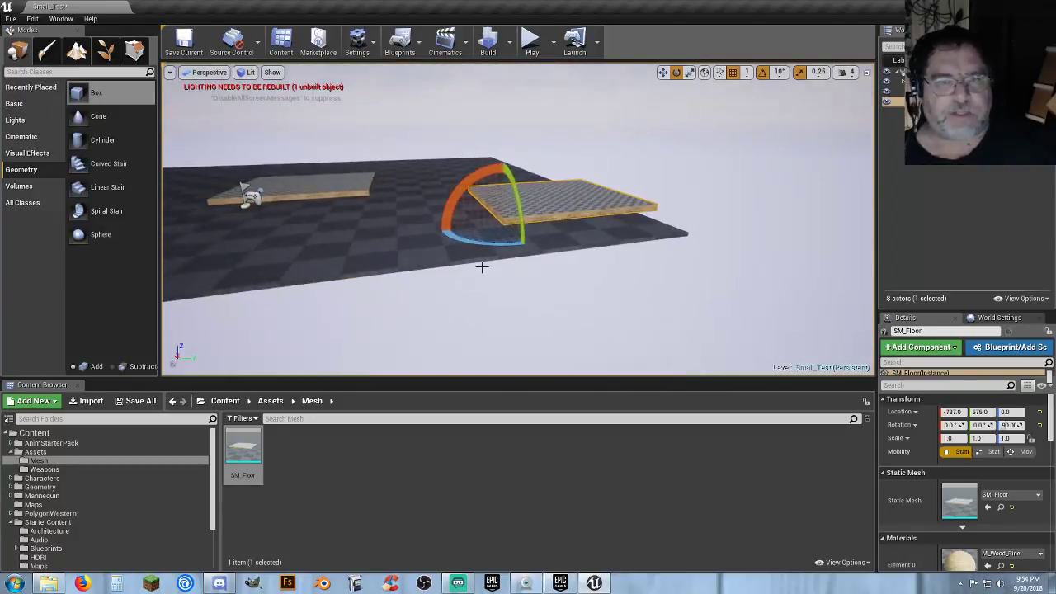
{"action": "mouse_move", "coordinate": [484, 245]}
{"action": "left_mouse_down"}
{"action": "mouse_move", "coordinate": [522, 242]}
{"action": "mouse_move", "coordinate": [493, 258]}
{"action": "left_mouse_up"}
{"action": "key", "text": "Delete"}
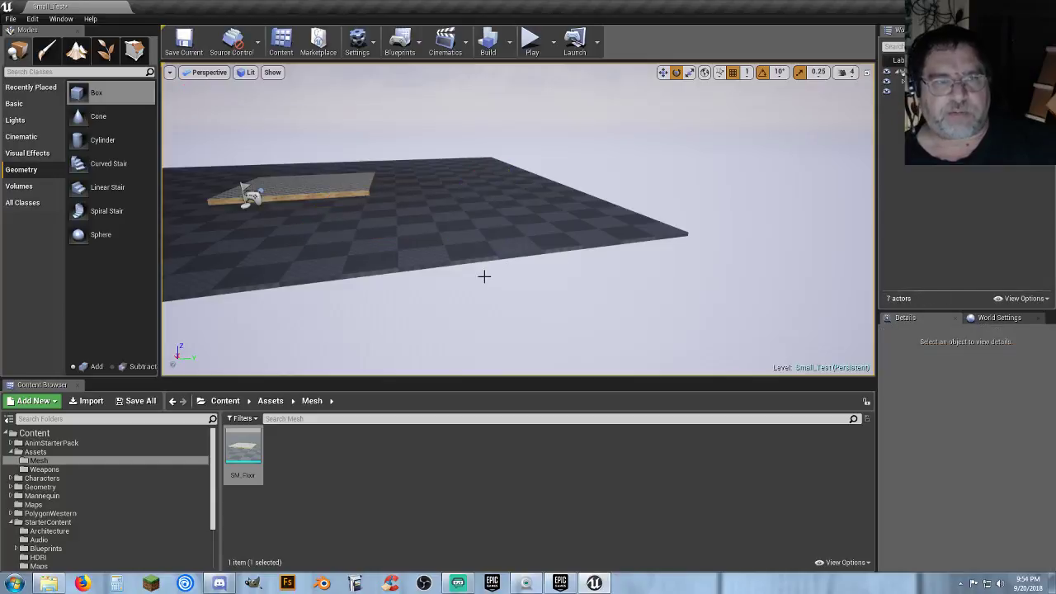
Set the box brush's Y location to 0
{"action": "right_click_drag", "start_coordinate": [483, 276], "coordinate": [409, 317]}
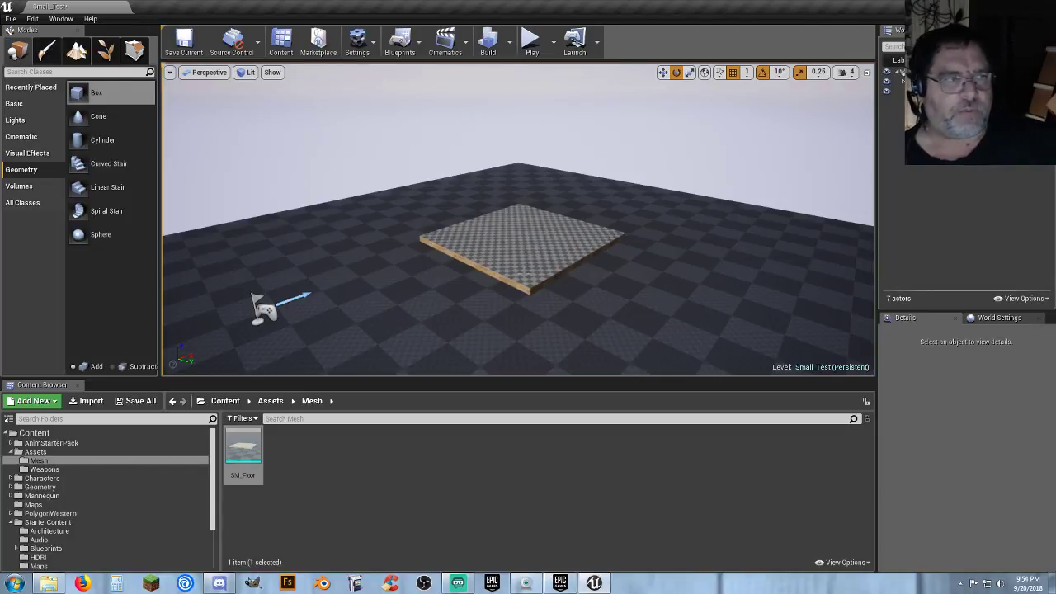
{"action": "right_click_drag", "start_coordinate": [580, 259], "coordinate": [677, 244]}
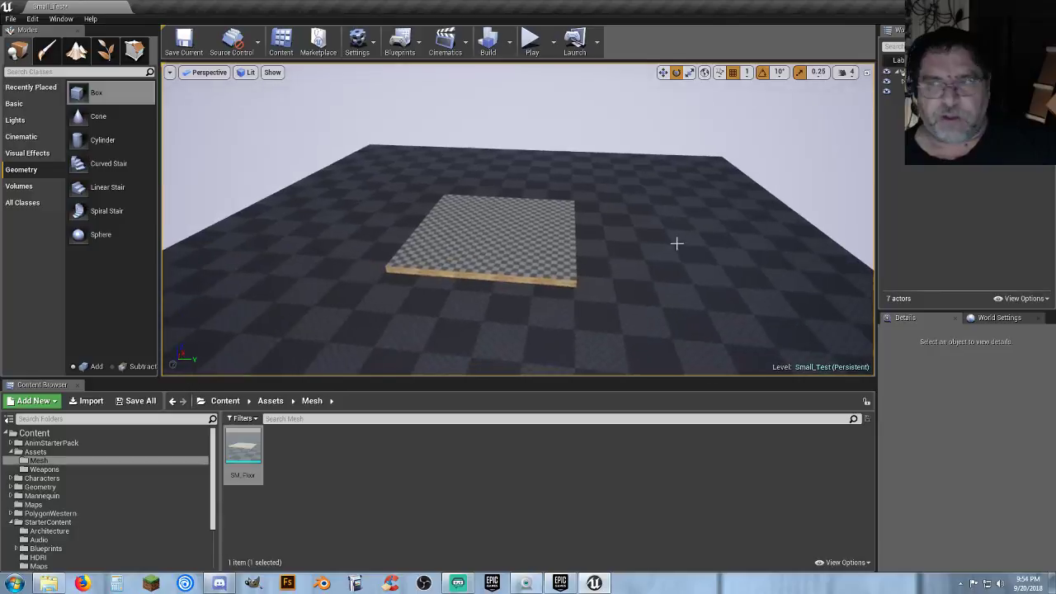
{"action": "left_click", "coordinate": [513, 241]}
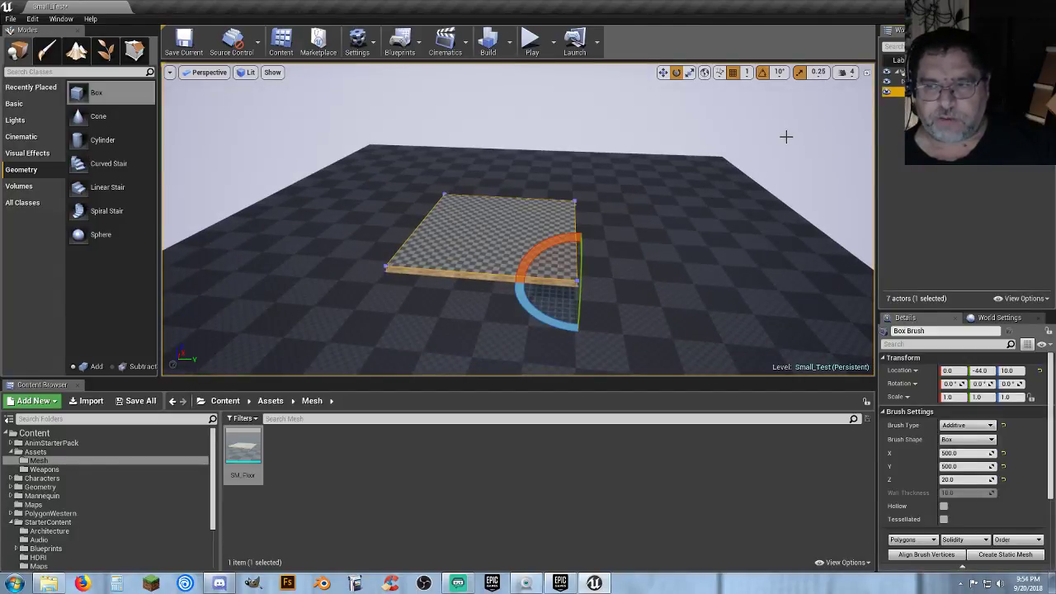
{"action": "left_click", "coordinate": [982, 370]}
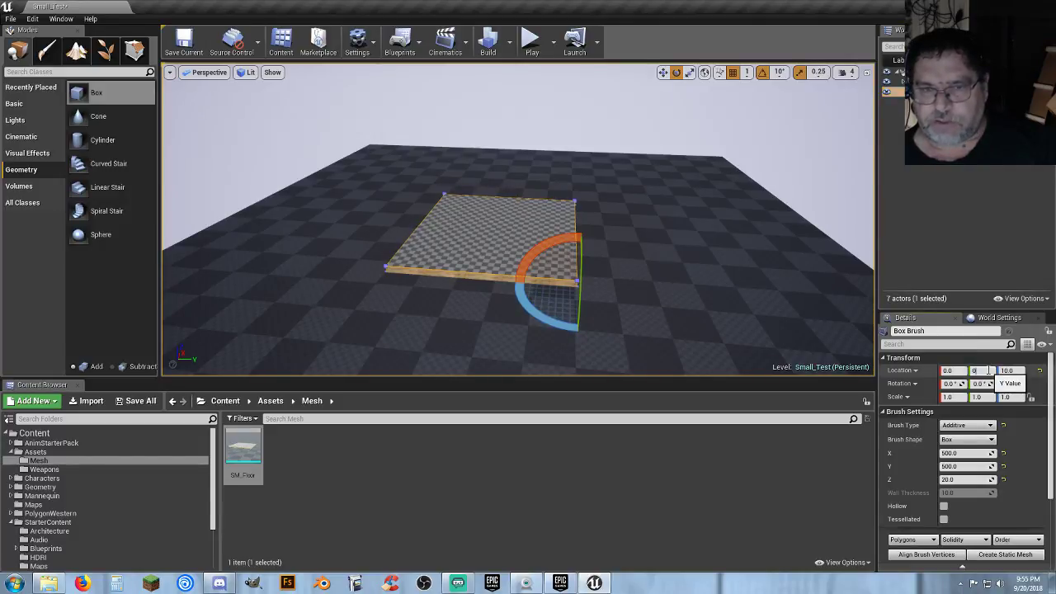
{"action": "type", "text": "0"}
{"action": "key", "text": "Tab"}
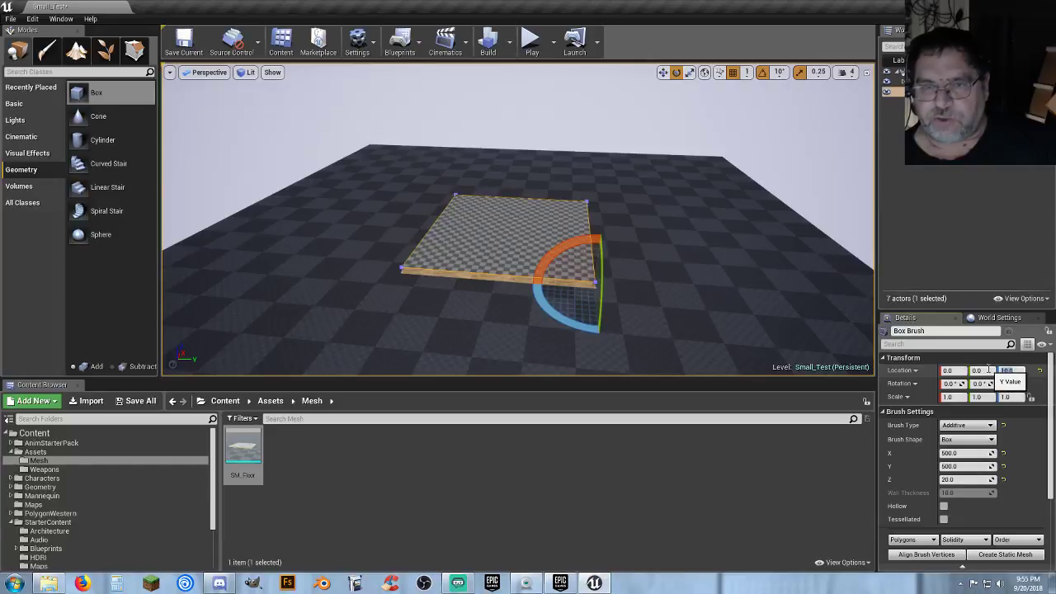
{"action": "right_click_drag", "start_coordinate": [710, 288], "coordinate": [742, 288]}
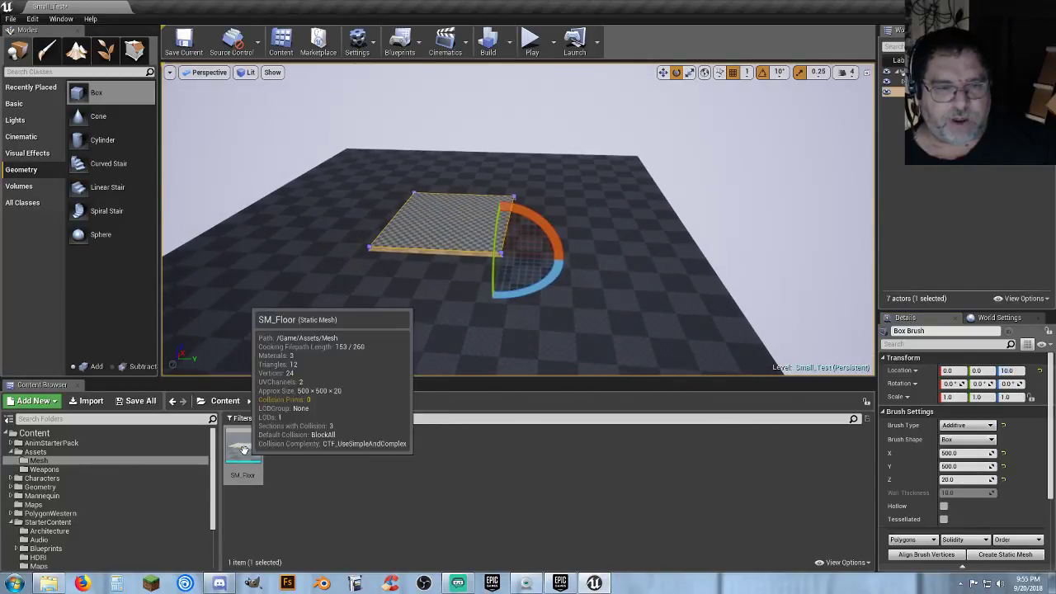
Place an instance of SM_Floor in the level and set its X and Y location to 0
{"action": "left_click_drag", "start_coordinate": [242, 449], "coordinate": [667, 258]}
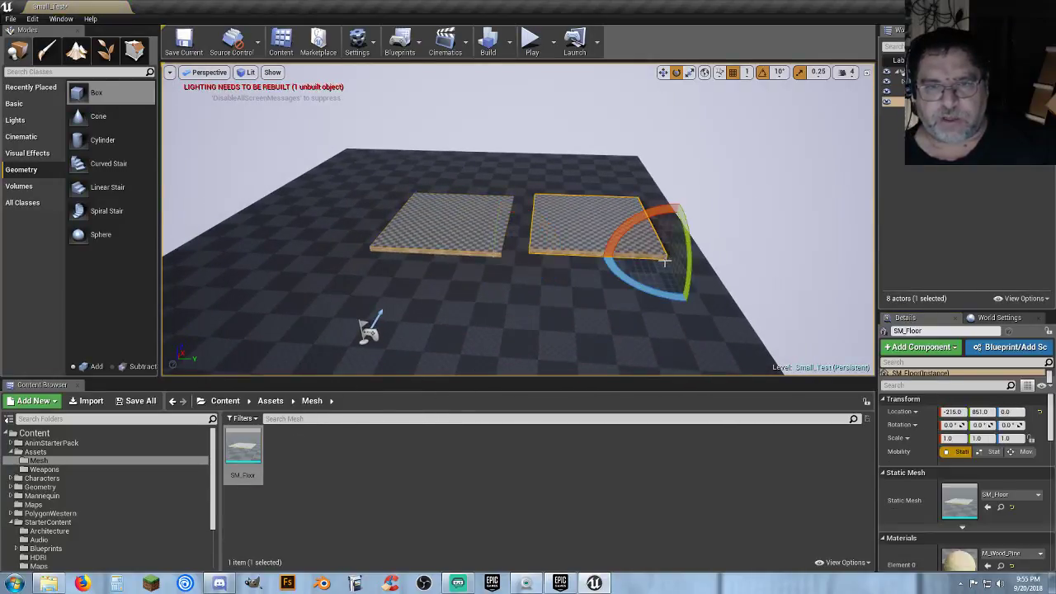
{"action": "left_click", "coordinate": [963, 412]}
{"action": "type", "text": "0"}
{"action": "key", "text": "Tab"}
{"action": "type", "text": "0"}
{"action": "key", "text": "Tab"}
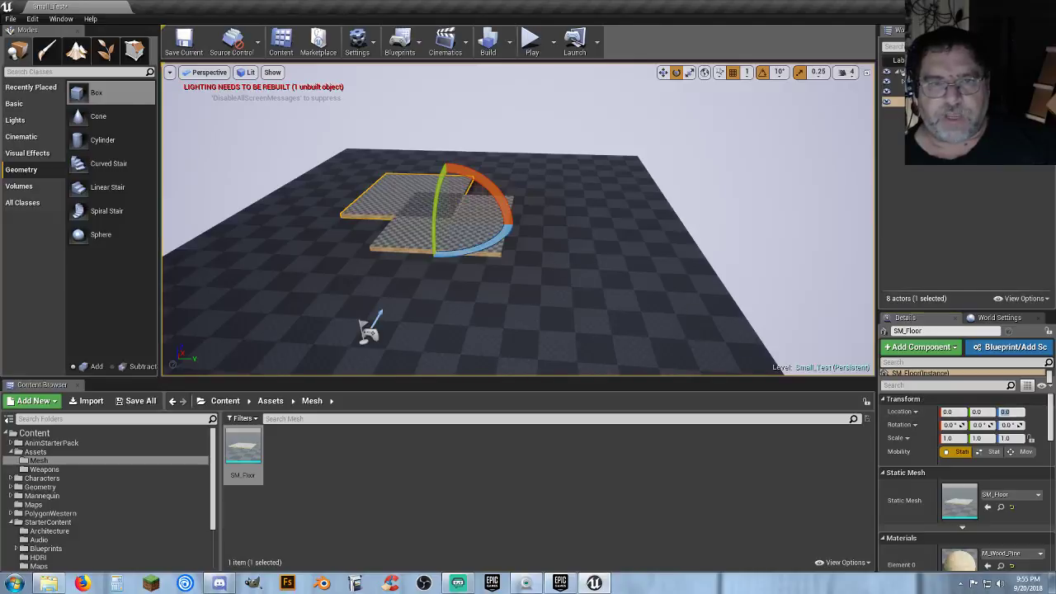
Delete the original floor box brush from the level, leaving the SM_Floor instance in place
{"action": "key", "text": "w"}
{"action": "right_click_drag", "start_coordinate": [627, 264], "coordinate": [569, 243]}
{"action": "key", "text": "s"}
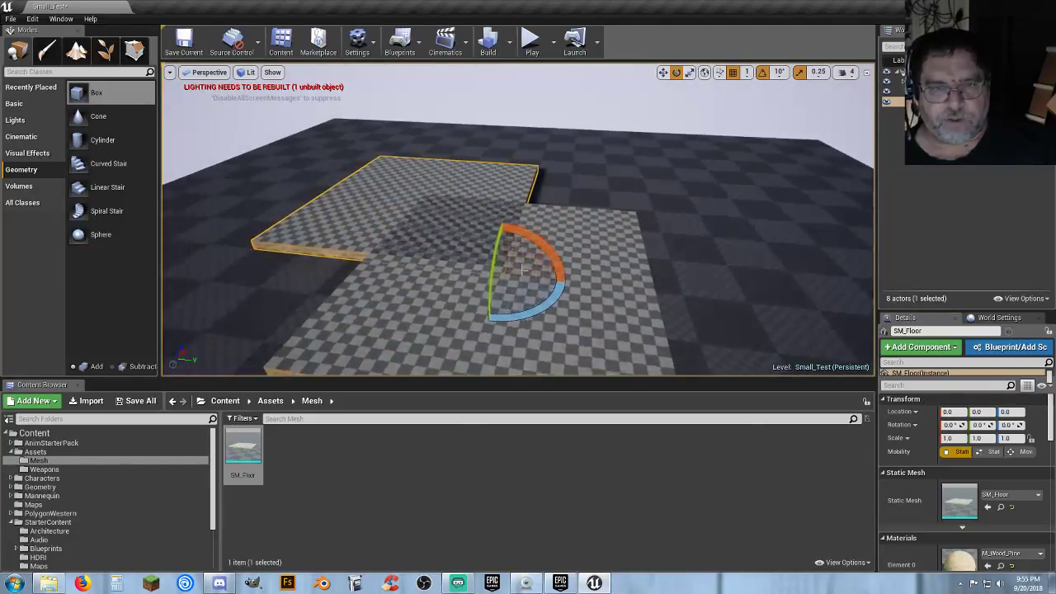
{"action": "left_click", "coordinate": [926, 91]}
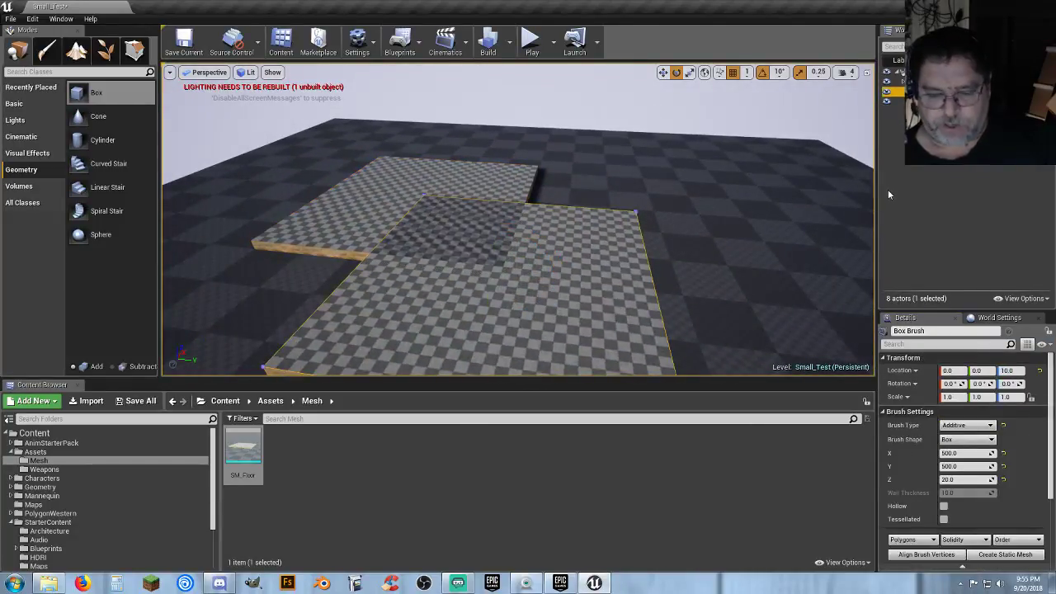
{"action": "key", "text": "Delete"}
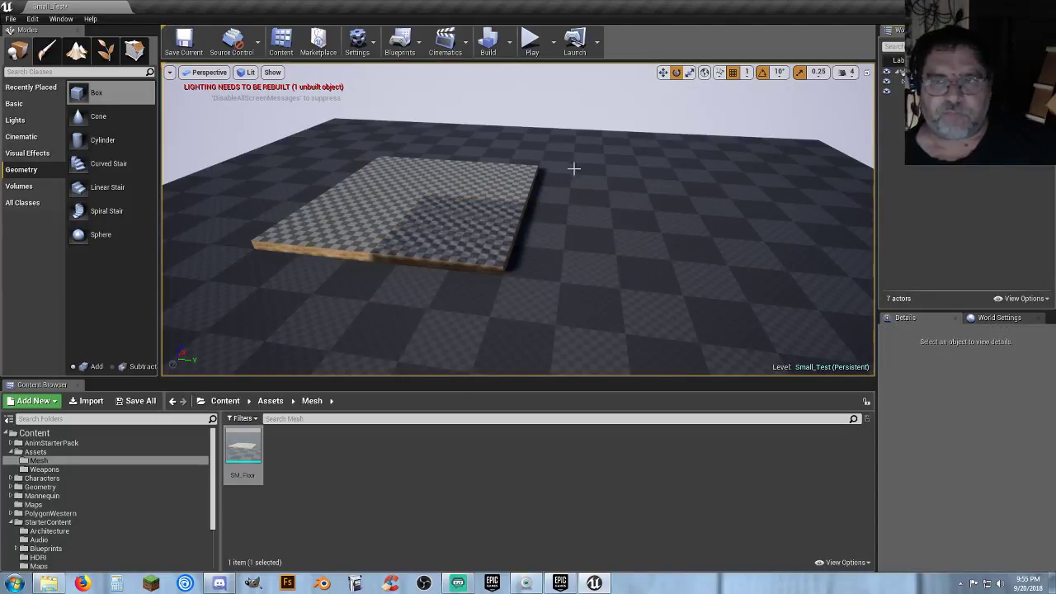
Duplicate the SM_Floor instance three times, rotating the copies about Z in 90° increments around the shared corner into a 2 x 2 floor
{"action": "left_click", "coordinate": [489, 200]}
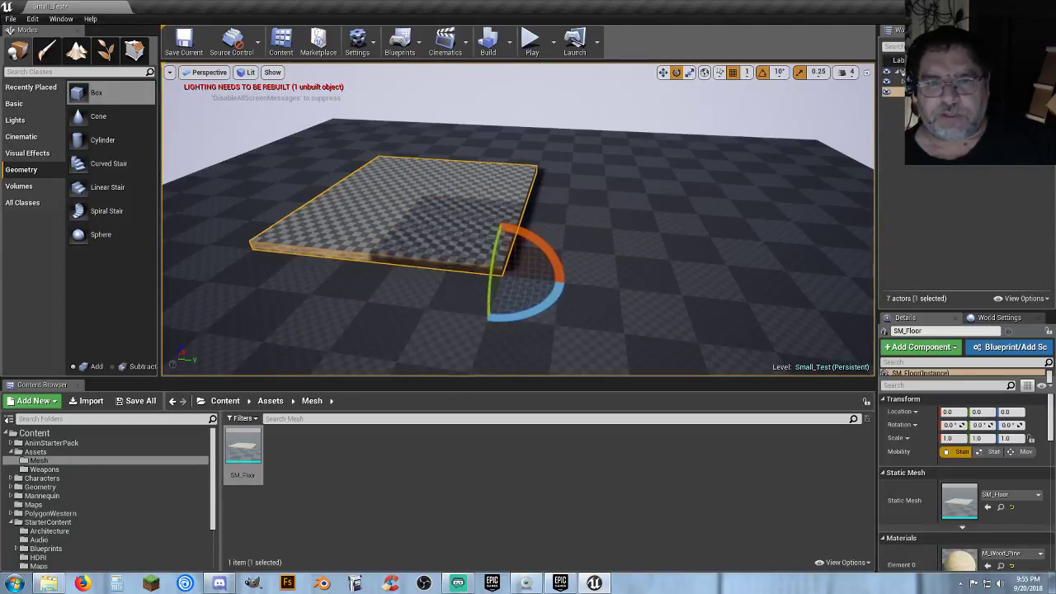
{"action": "key", "text": "s"}
{"action": "right_click_drag", "start_coordinate": [577, 206], "coordinate": [586, 213]}
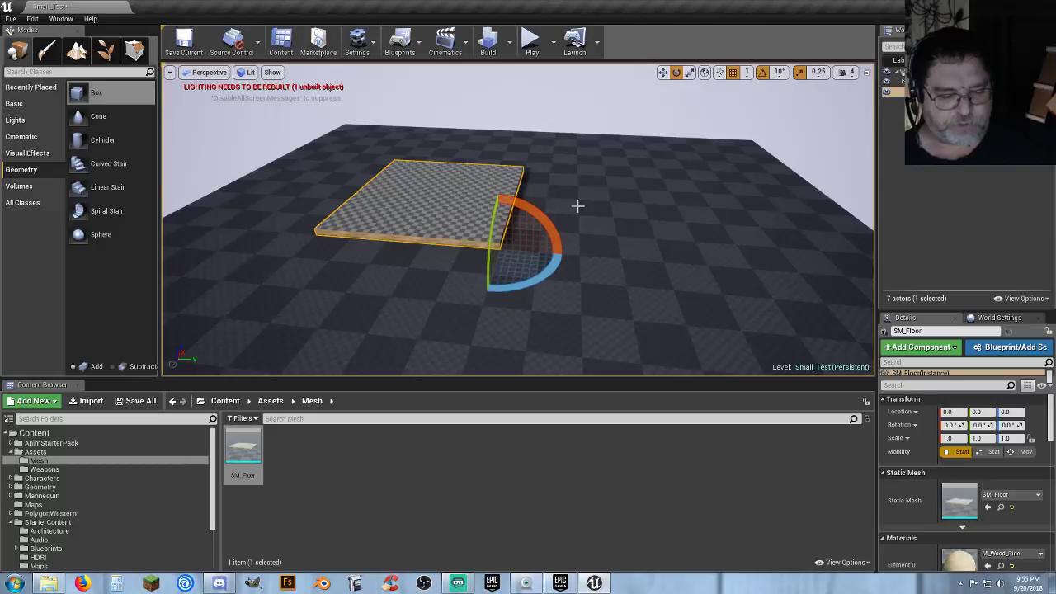
{"action": "key", "text": "ctrl+w"}
{"action": "mouse_move", "coordinate": [553, 265]}
{"action": "left_mouse_down"}
{"action": "mouse_move", "coordinate": [548, 253]}
{"action": "mouse_move", "coordinate": [561, 257]}
{"action": "left_mouse_up"}
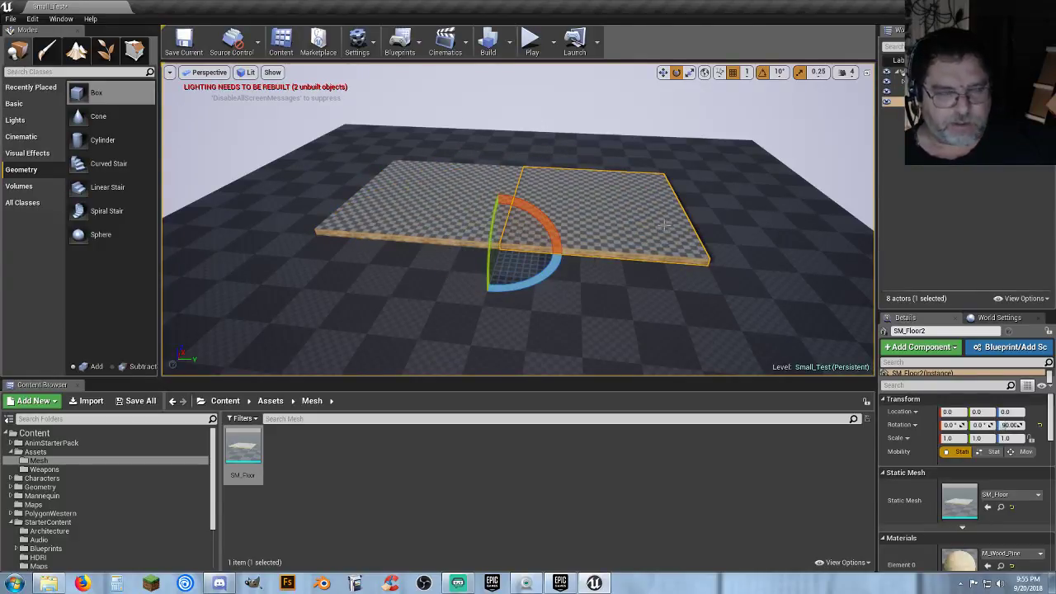
{"action": "key", "text": "ctrl+v"}
{"action": "left_click_drag", "start_coordinate": [537, 283], "coordinate": [493, 296]}
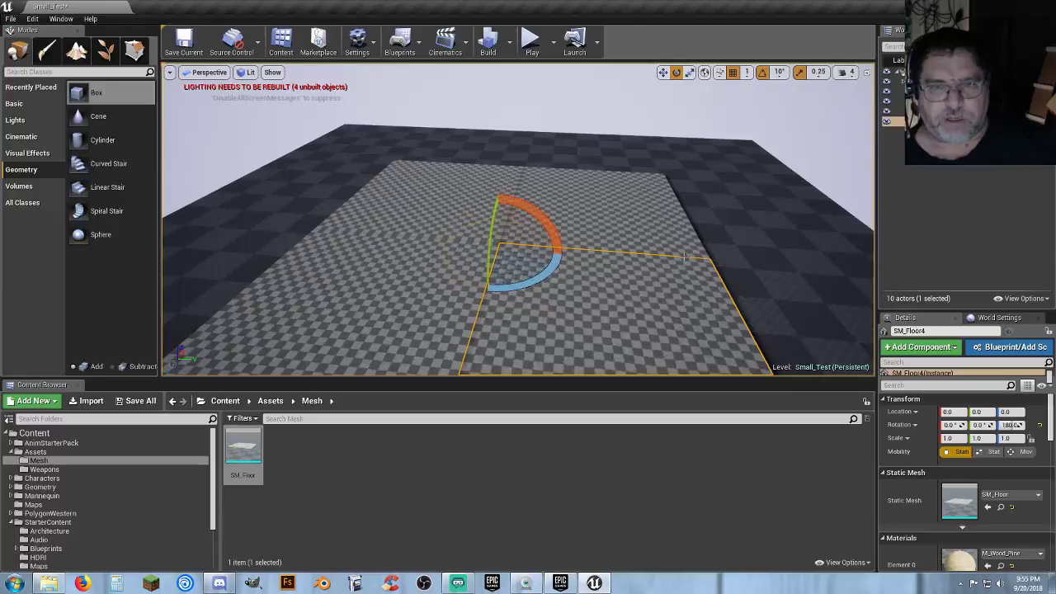
Select all four SM_Floor instances of the 2 x 2 floor and delete them
{"action": "left_click_drag", "start_coordinate": [594, 231], "coordinate": [326, 183], "text": "alt"}
{"action": "right_click_drag", "start_coordinate": [518, 219], "coordinate": [330, 223]}
{"action": "right_click_drag", "start_coordinate": [553, 224], "coordinate": [590, 226]}
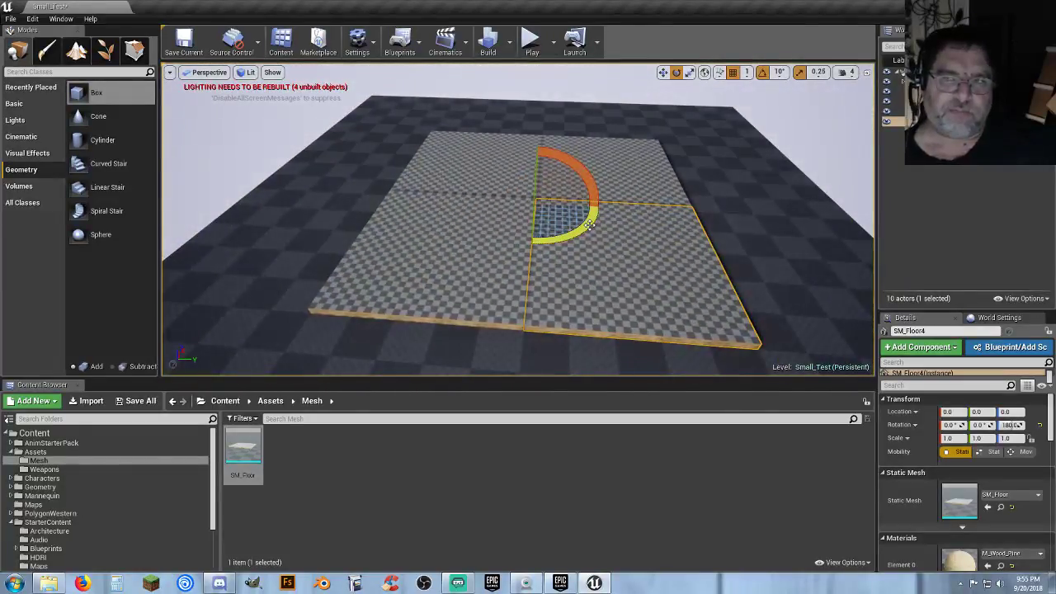
{"action": "left_click", "coordinate": [932, 91]}
{"action": "left_click", "coordinate": [934, 121], "text": "shift"}
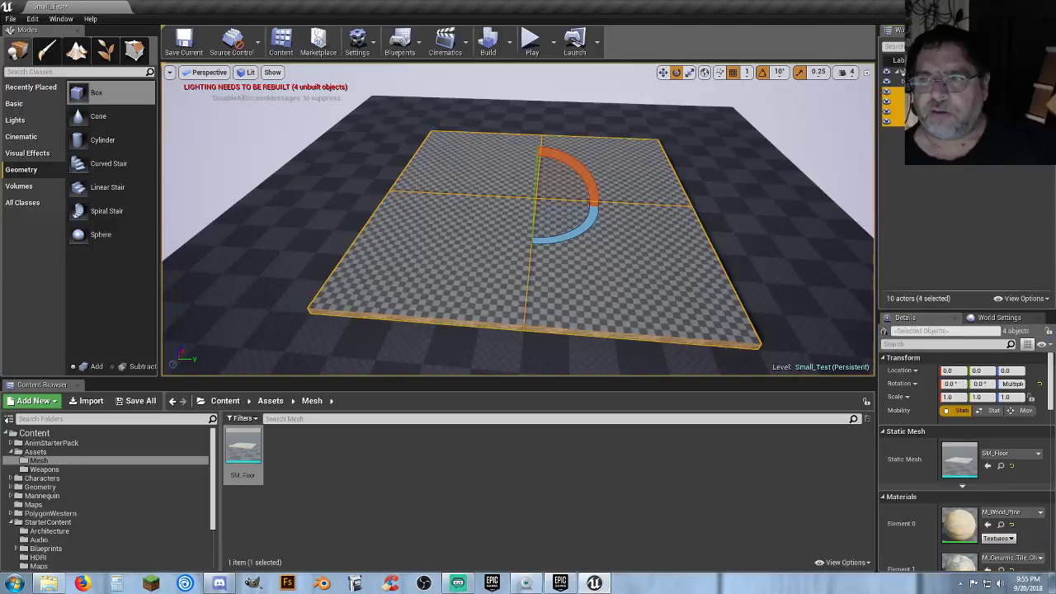
{"action": "key", "text": "Delete"}
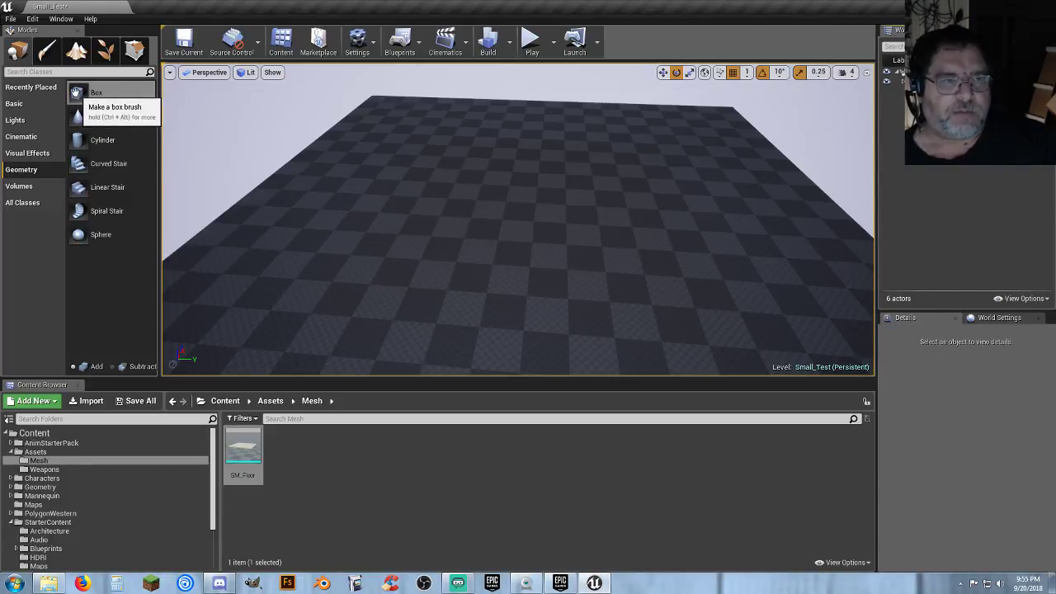
Place a fresh SM_Floor instance on the level floor and set its location to X 0, Y 0
{"action": "mouse_move", "coordinate": [243, 452]}
{"action": "left_mouse_down"}
{"action": "mouse_move", "coordinate": [493, 258]}
{"action": "mouse_move", "coordinate": [569, 239]}
{"action": "left_mouse_up"}
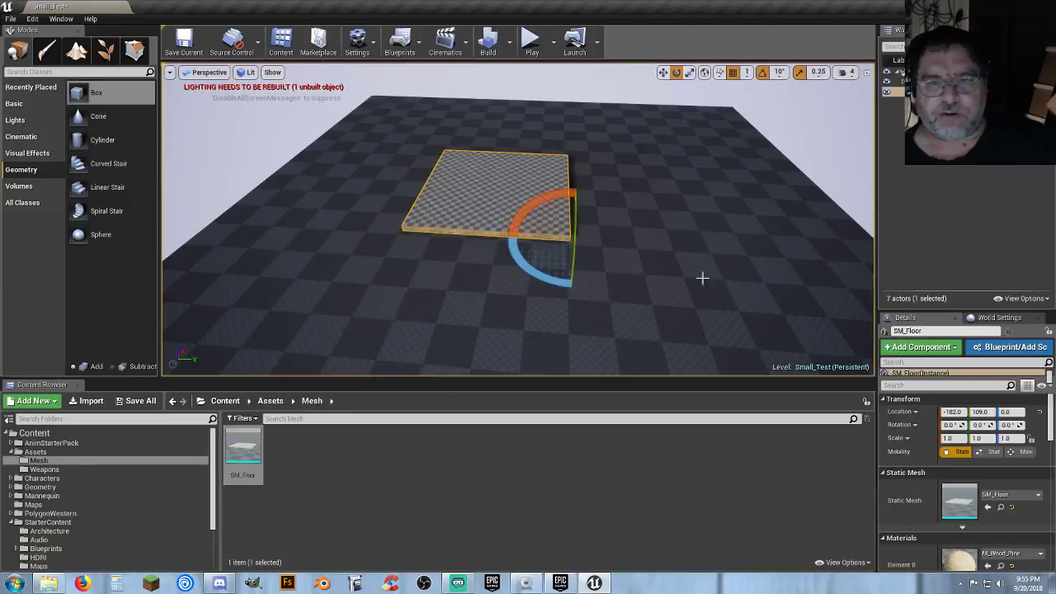
{"action": "left_click", "coordinate": [966, 412]}
{"action": "type", "text": "0"}
{"action": "key", "text": "Tab"}
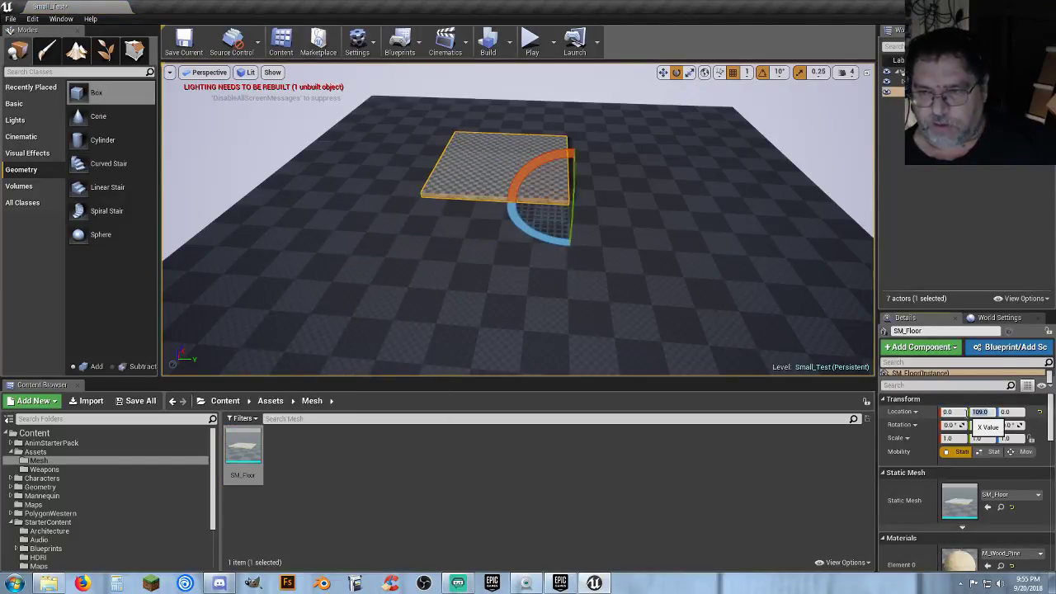
{"action": "type", "text": "0"}
{"action": "key", "text": "Tab"}
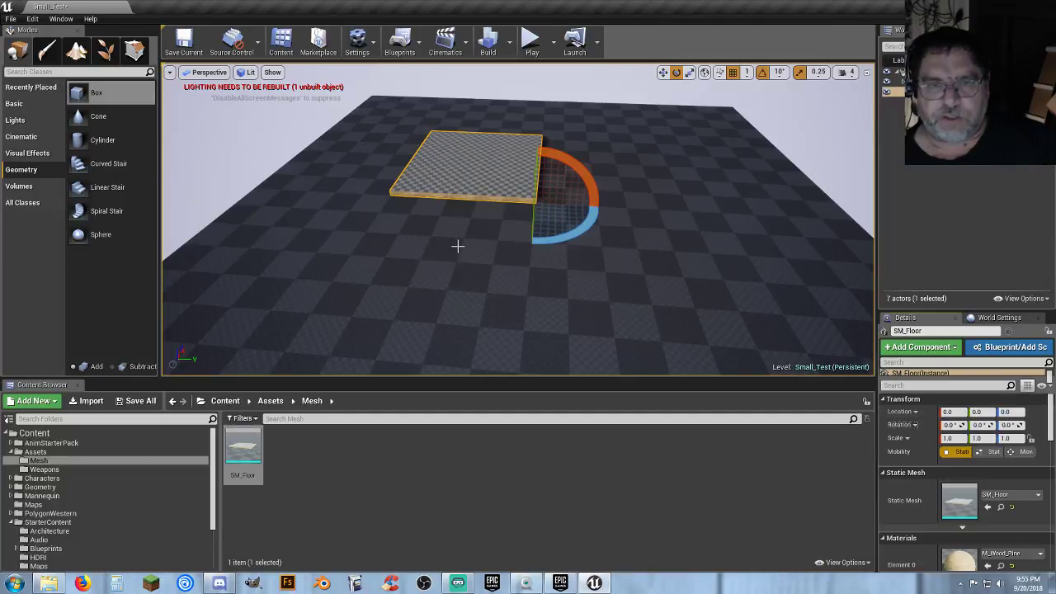
Set the SM_Floor instance's location to X -250 and Y 250
{"action": "scroll", "coordinate": [457, 245], "scroll_direction": "up", "scroll_amount": 5}
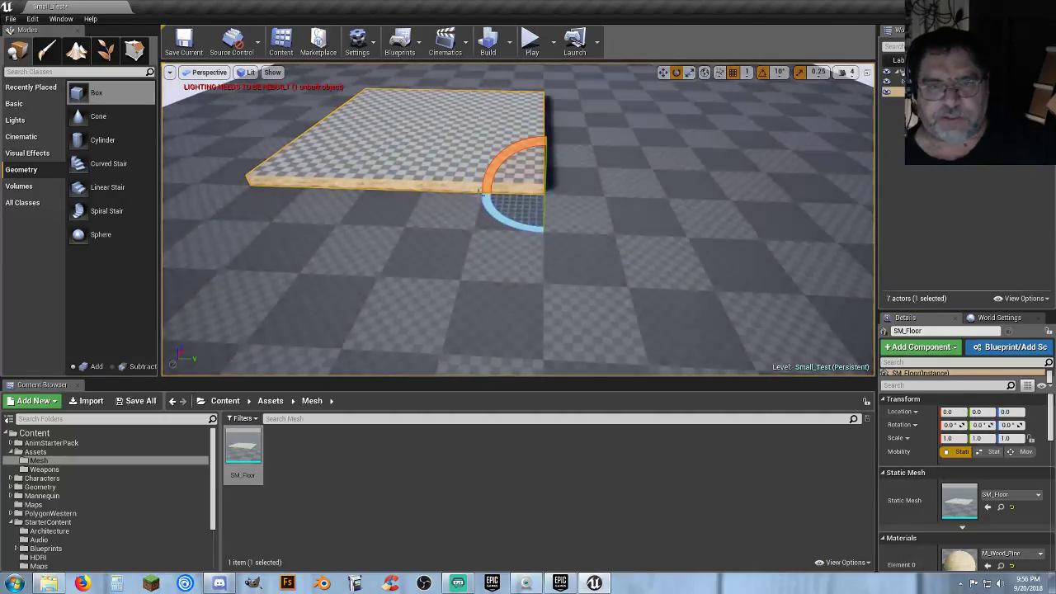
{"action": "scroll", "coordinate": [569, 195], "scroll_direction": "down", "scroll_amount": 2}
{"action": "scroll", "coordinate": [424, 177], "scroll_direction": "down", "scroll_amount": 2}
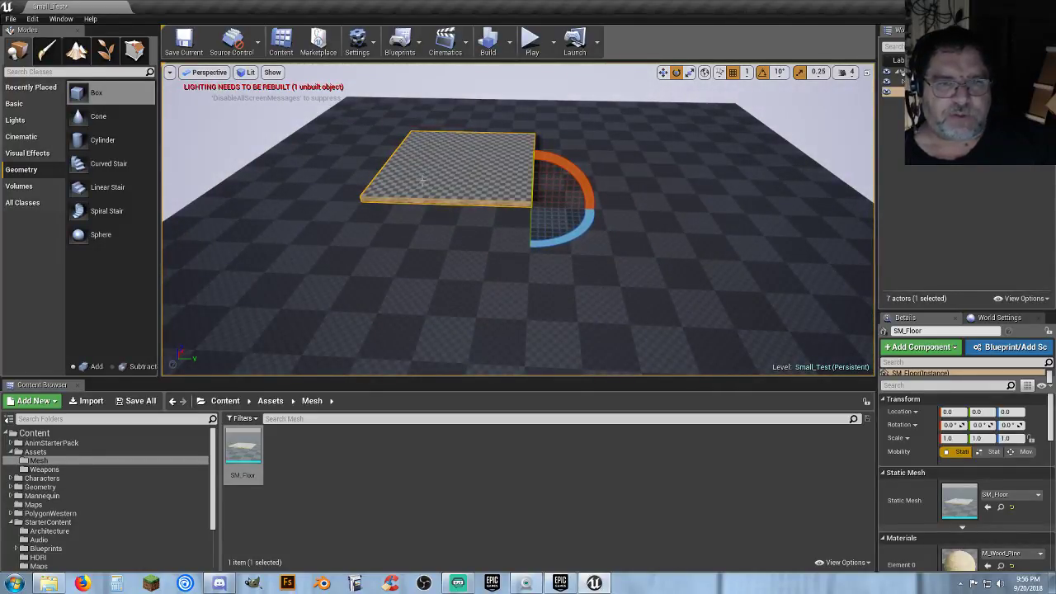
{"action": "left_click", "coordinate": [959, 411]}
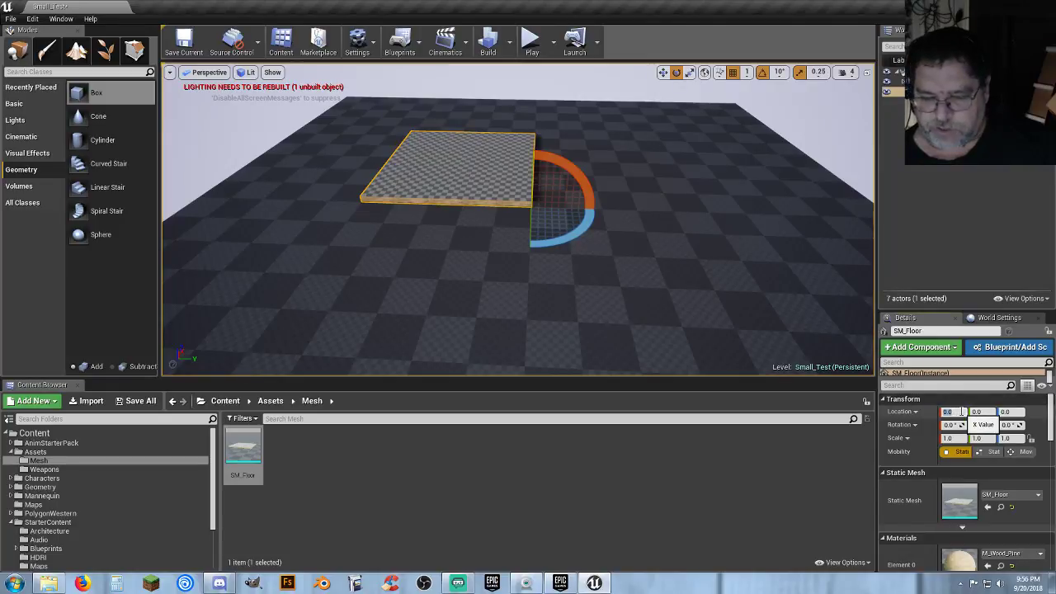
{"action": "key", "text": "Tab"}
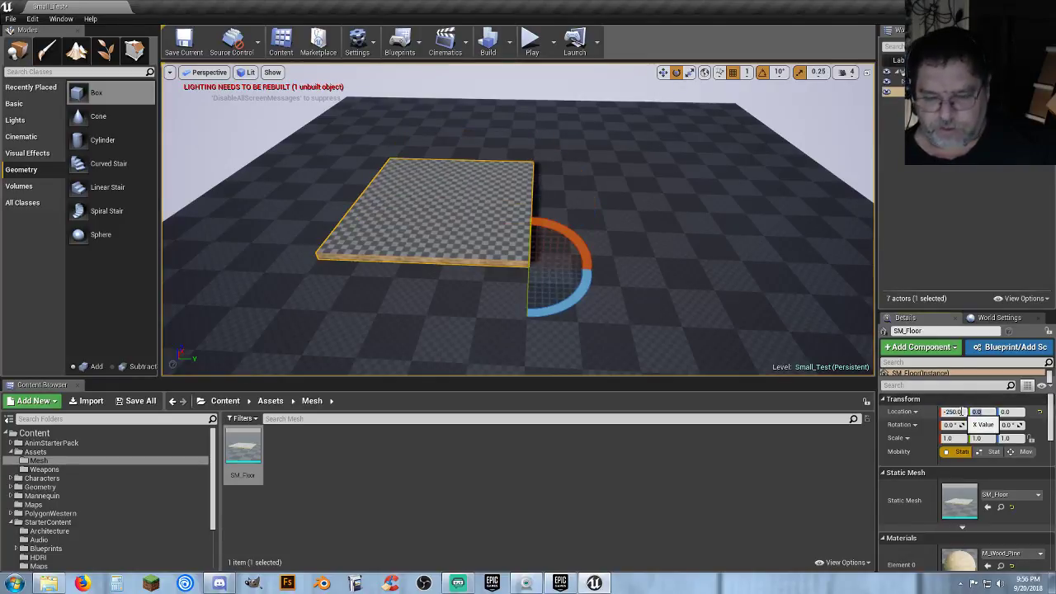
{"action": "type", "text": "-25"}
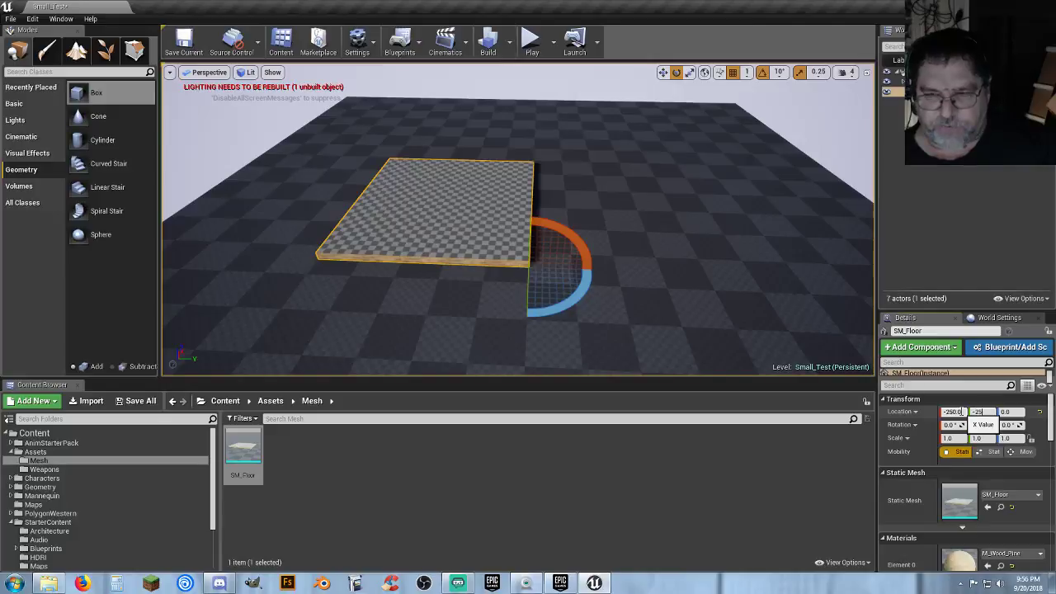
{"action": "type", "text": "0"}
{"action": "key", "text": "Tab"}
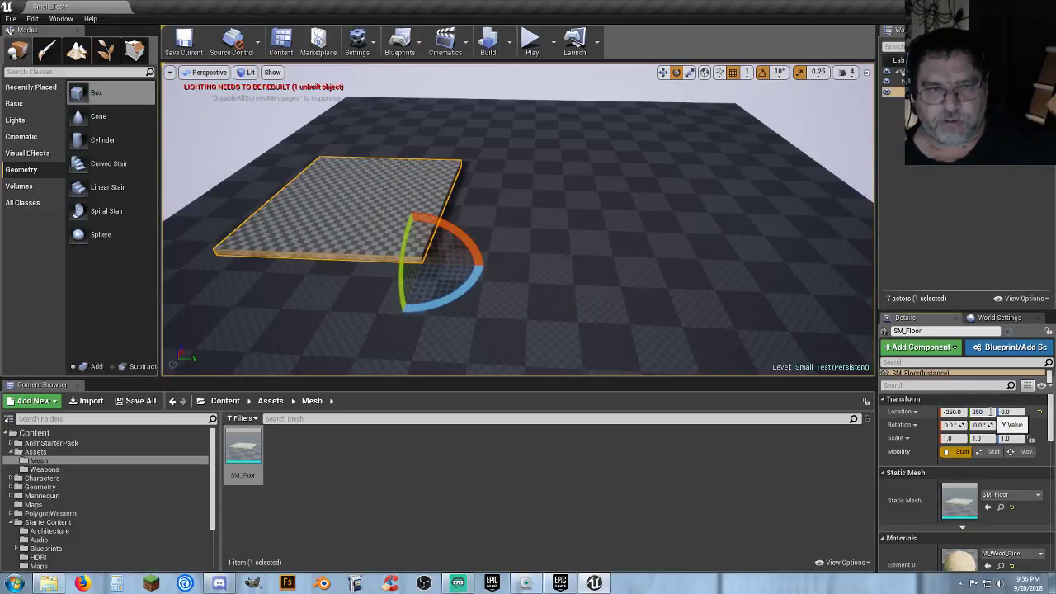
{"action": "key", "text": "Tab"}
{"action": "left_click_drag", "start_coordinate": [428, 231], "coordinate": [410, 354]}
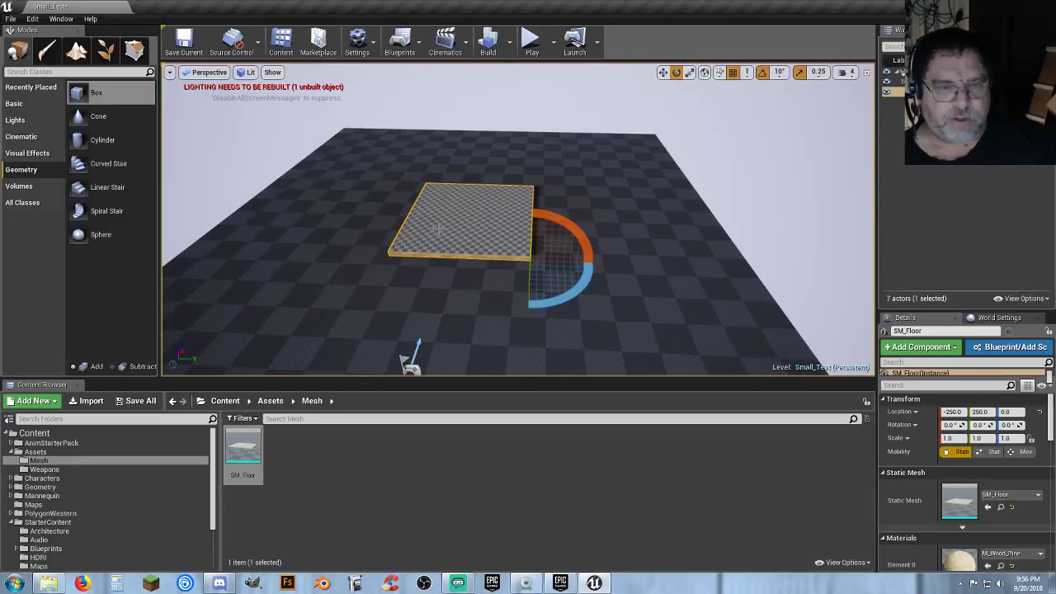
Place a second SM_Floor instance at X 0, Y 0 overlapping the first one, then delete it
{"action": "left_click_drag", "start_coordinate": [242, 449], "coordinate": [359, 240]}
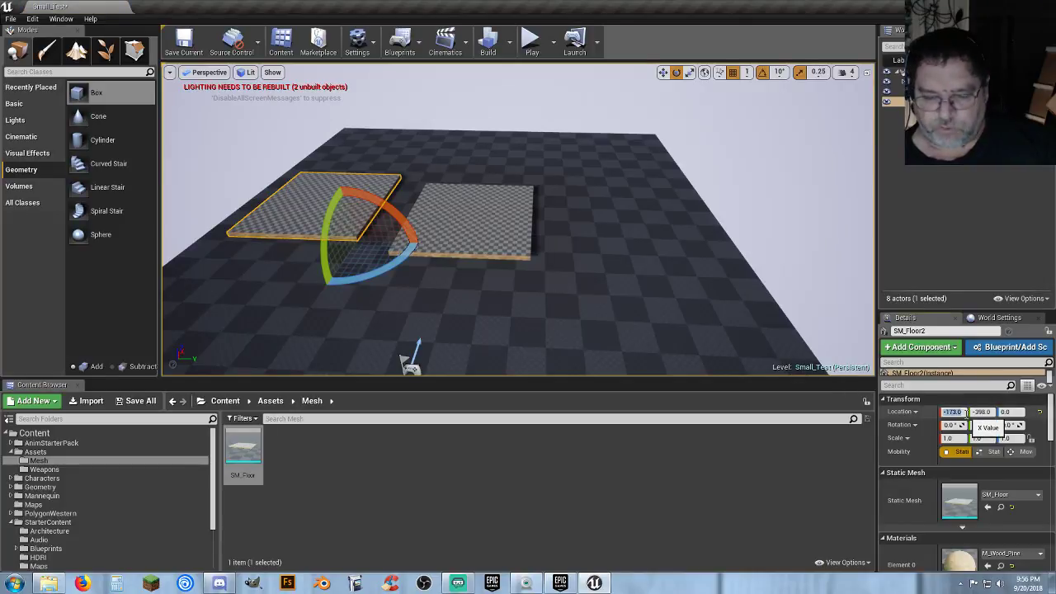
{"action": "type", "text": "0"}
{"action": "key", "text": "Tab"}
{"action": "type", "text": "0"}
{"action": "key", "text": "Tab"}
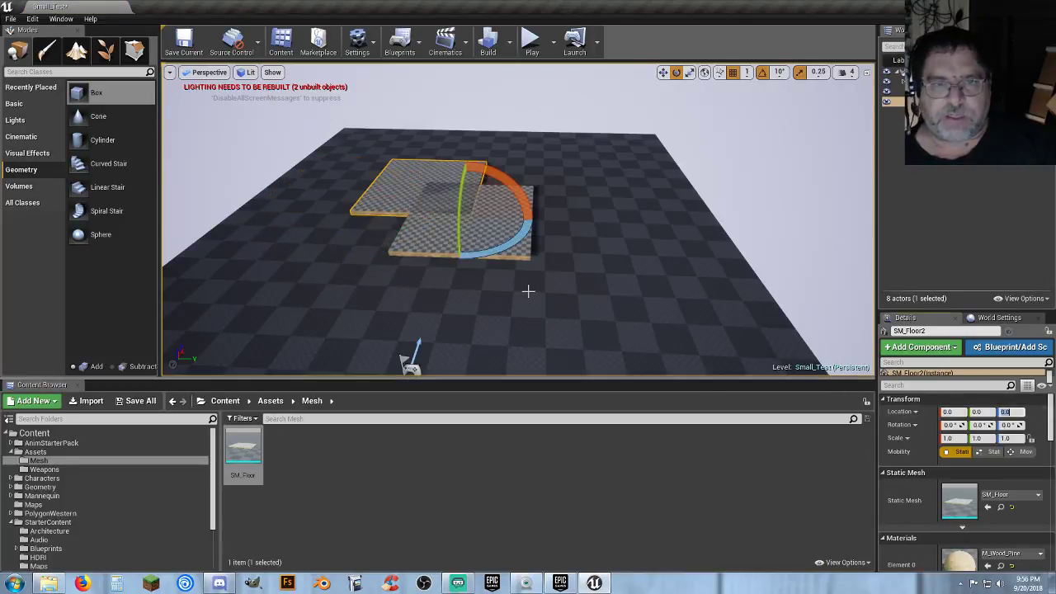
{"action": "right_click_drag", "start_coordinate": [528, 291], "coordinate": [528, 323]}
{"action": "left_click_drag", "start_coordinate": [513, 245], "coordinate": [545, 236]}
{"action": "key", "text": "Delete"}
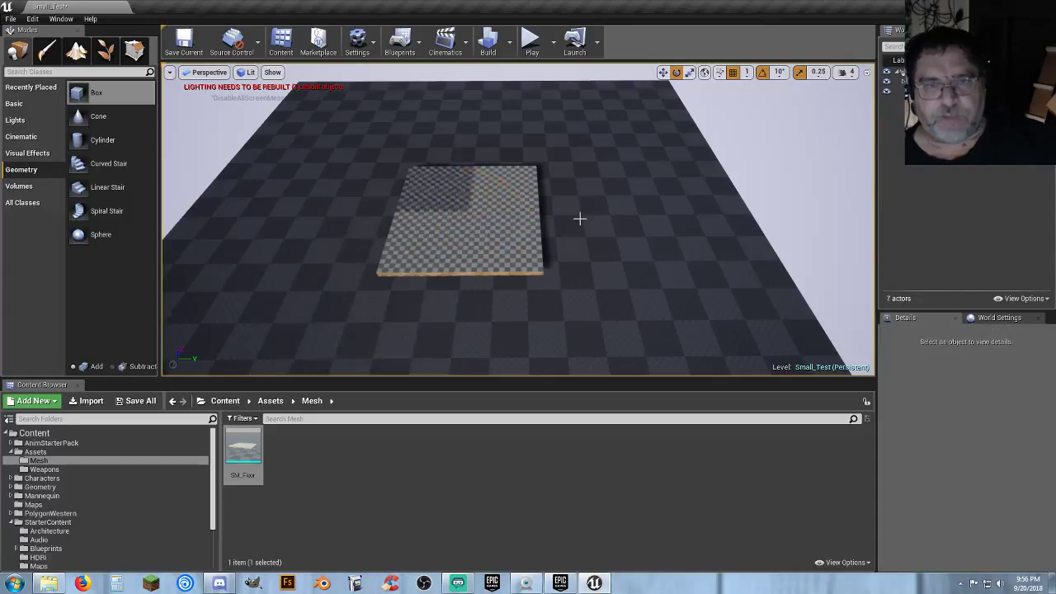
Choose M_Wood_Pine from the StarterContent materials and add a box brush with it at the front of the SM_Floor instance
{"action": "right_click_drag", "start_coordinate": [580, 221], "coordinate": [532, 224]}
{"action": "key", "text": "w"}
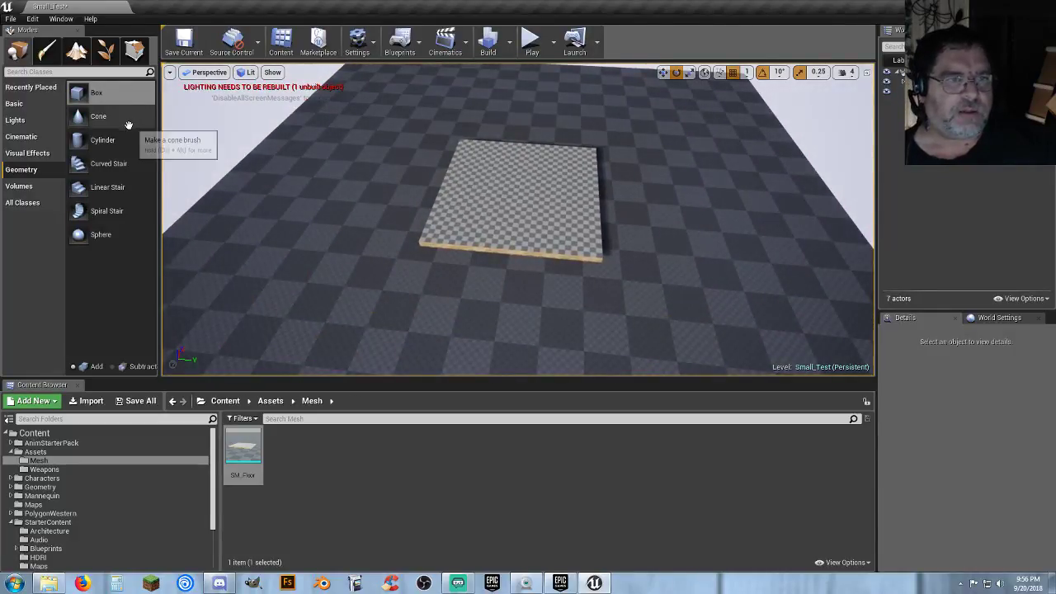
{"action": "scroll", "coordinate": [92, 512], "scroll_direction": "down", "scroll_amount": 3}
{"action": "left_click", "coordinate": [46, 512]}
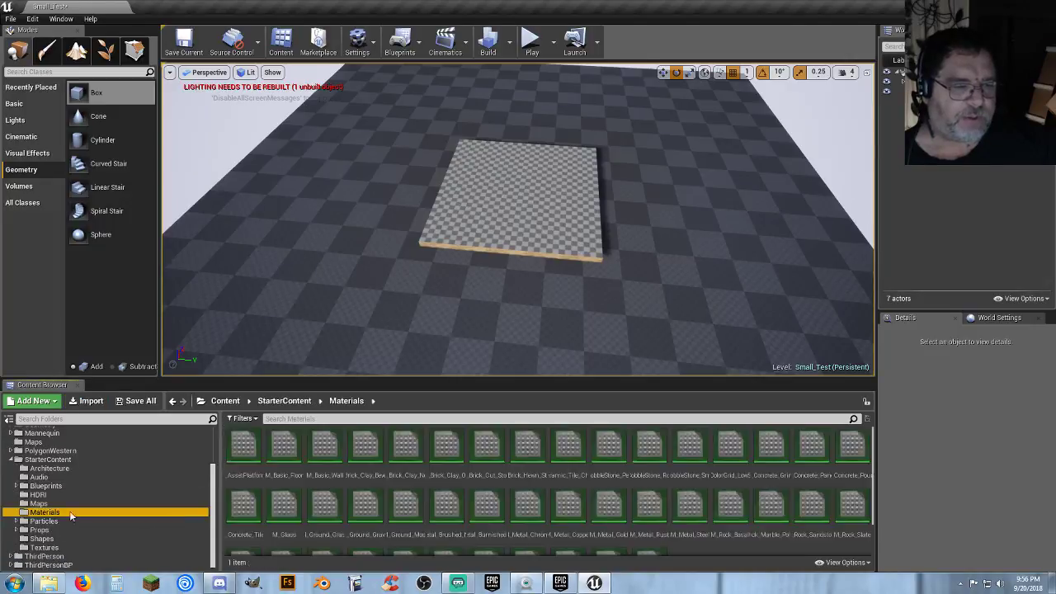
{"action": "scroll", "coordinate": [578, 511], "scroll_direction": "down", "scroll_amount": 1}
{"action": "left_click", "coordinate": [592, 515]}
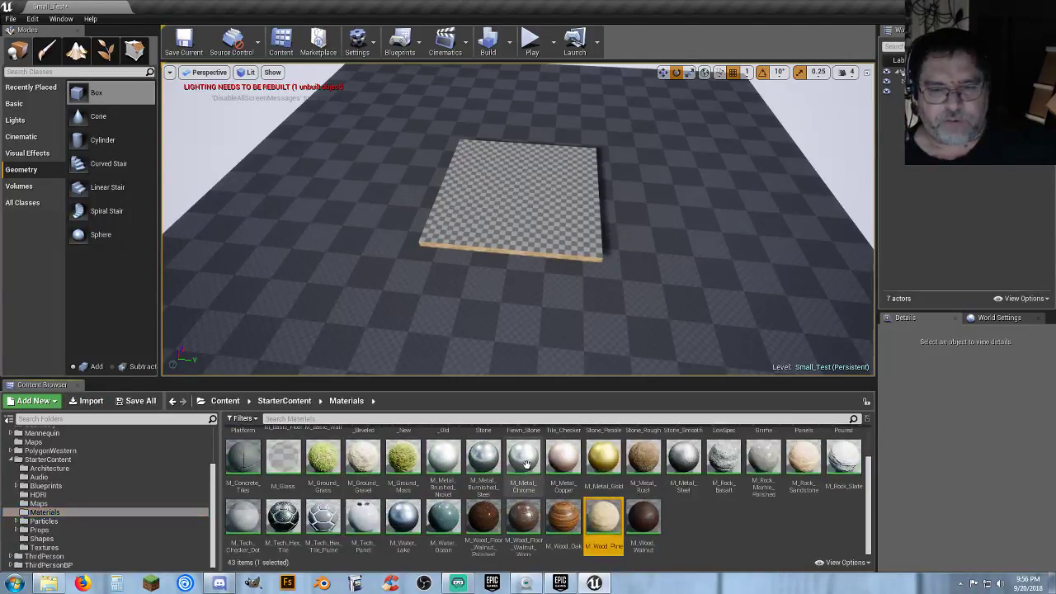
{"action": "mouse_move", "coordinate": [78, 93]}
{"action": "left_mouse_down"}
{"action": "mouse_move", "coordinate": [556, 231]}
{"action": "mouse_move", "coordinate": [514, 236]}
{"action": "left_mouse_up"}
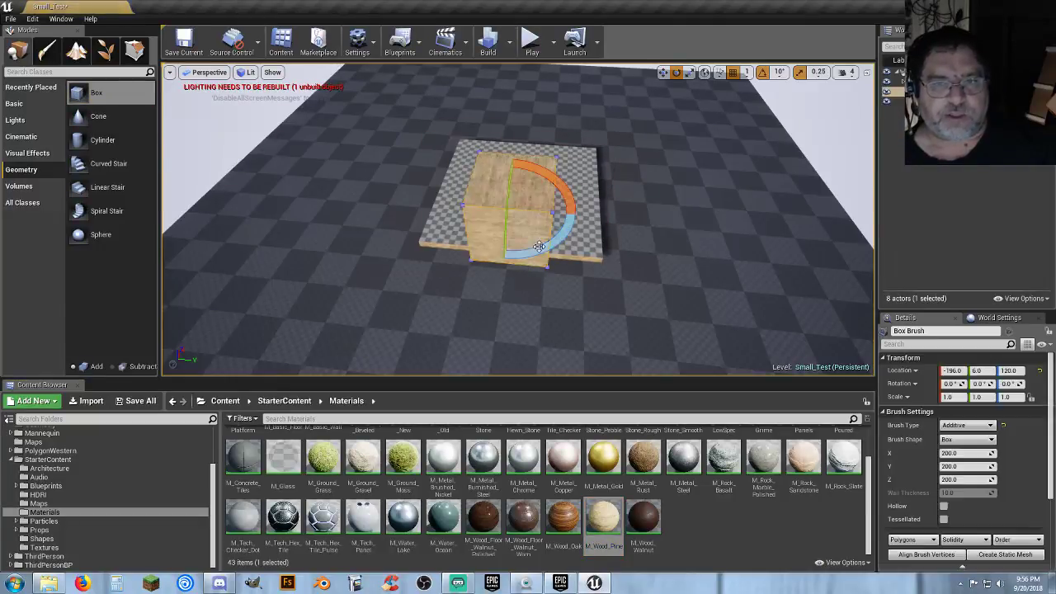
Set the new box brush's location to X -240 and Y 0
{"action": "key", "text": "f"}
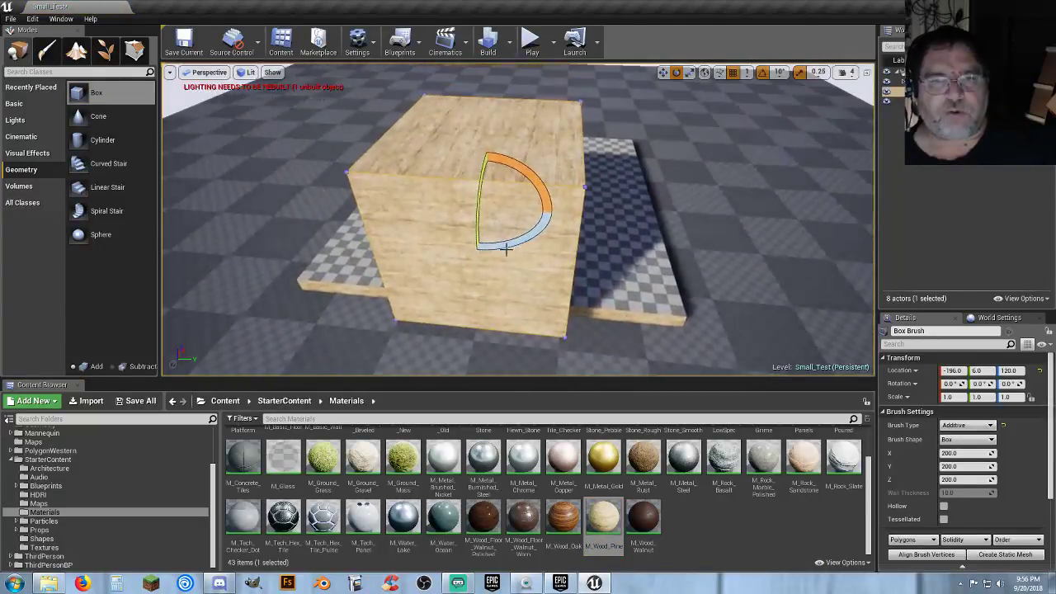
{"action": "right_click_drag", "start_coordinate": [569, 256], "coordinate": [404, 211]}
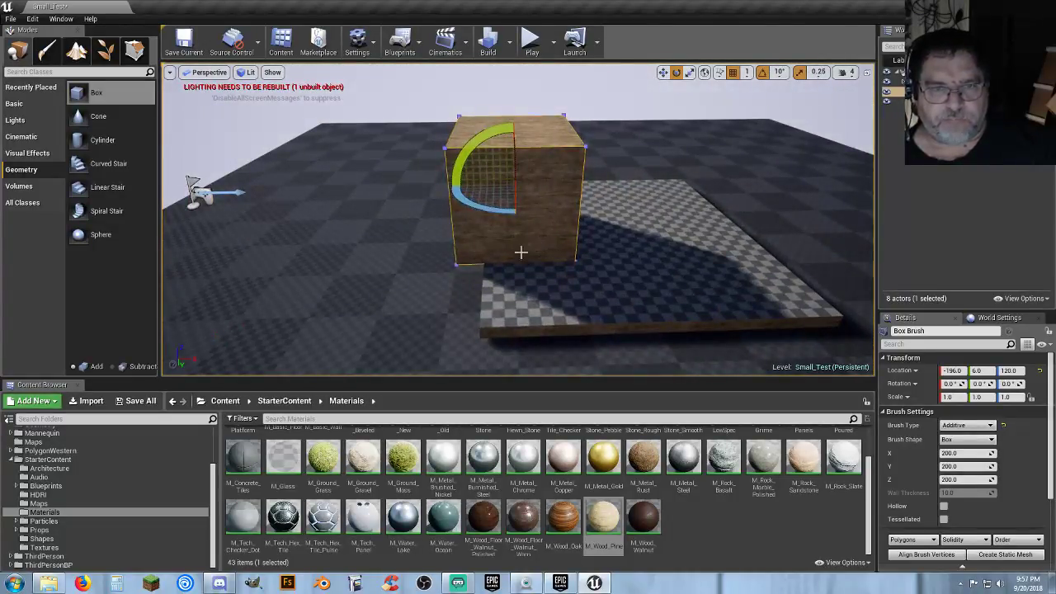
{"action": "right_click_drag", "start_coordinate": [522, 253], "coordinate": [619, 256]}
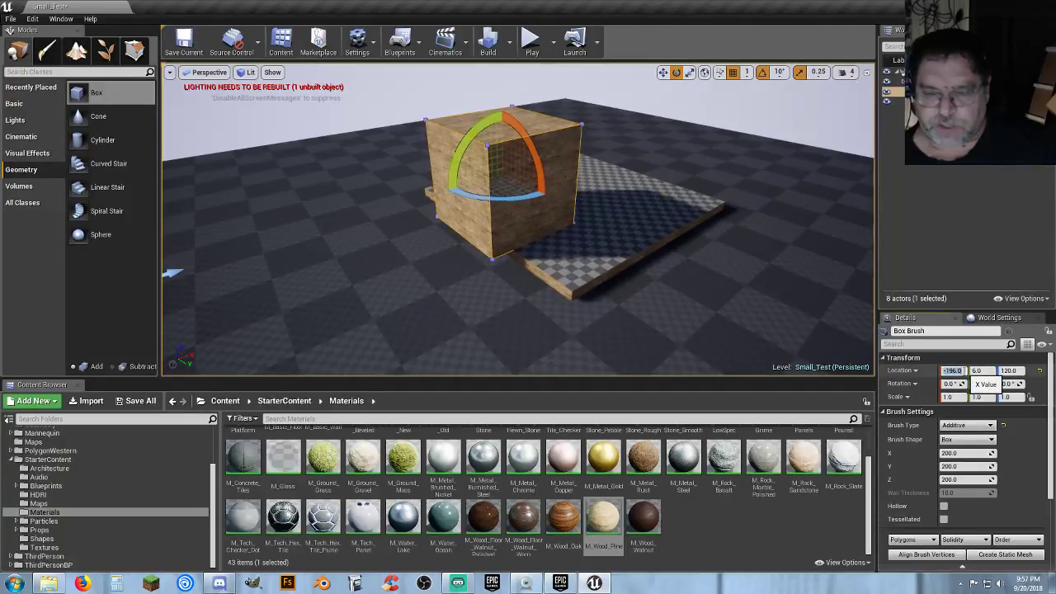
{"action": "left_click", "coordinate": [964, 370]}
{"action": "type", "text": "-240"}
{"action": "key", "text": "Tab"}
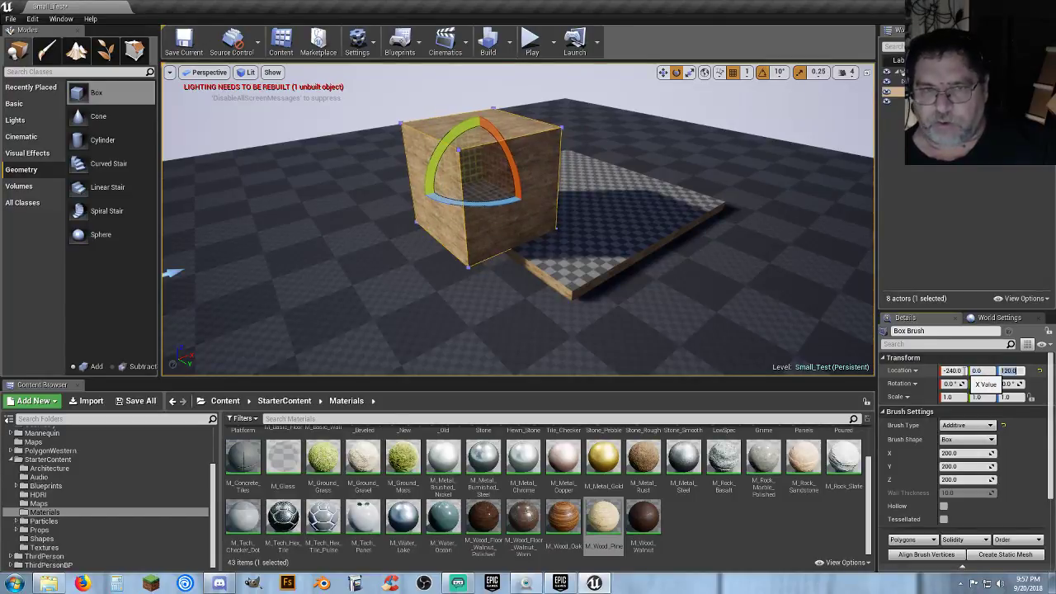
Examine from several sides how the wood box brush sits against the front edge of the floor
{"action": "key", "text": "w"}
{"action": "right_click_drag", "start_coordinate": [553, 246], "coordinate": [526, 309]}
{"action": "mouse_move", "coordinate": [518, 248]}
{"action": "right_mouse_down"}
{"action": "mouse_move", "coordinate": [518, 182]}
{"action": "mouse_move", "coordinate": [570, 180]}
{"action": "mouse_move", "coordinate": [553, 241]}
{"action": "mouse_move", "coordinate": [596, 248]}
{"action": "mouse_move", "coordinate": [542, 241]}
{"action": "mouse_move", "coordinate": [586, 261]}
{"action": "right_mouse_up"}
{"action": "key", "text": "s"}
{"action": "key", "text": "a"}
{"action": "key", "text": "s"}
{"action": "key", "text": "d"}
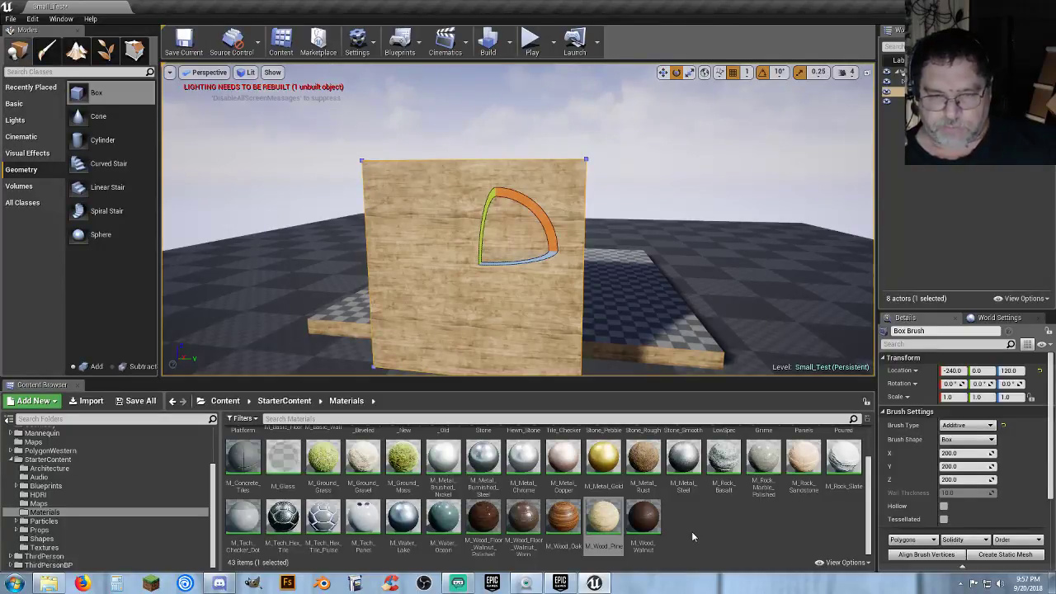
{"action": "key", "text": "a"}
{"action": "right_click_drag", "start_coordinate": [643, 272], "coordinate": [817, 269]}
{"action": "right_click_drag", "start_coordinate": [486, 280], "coordinate": [487, 281]}
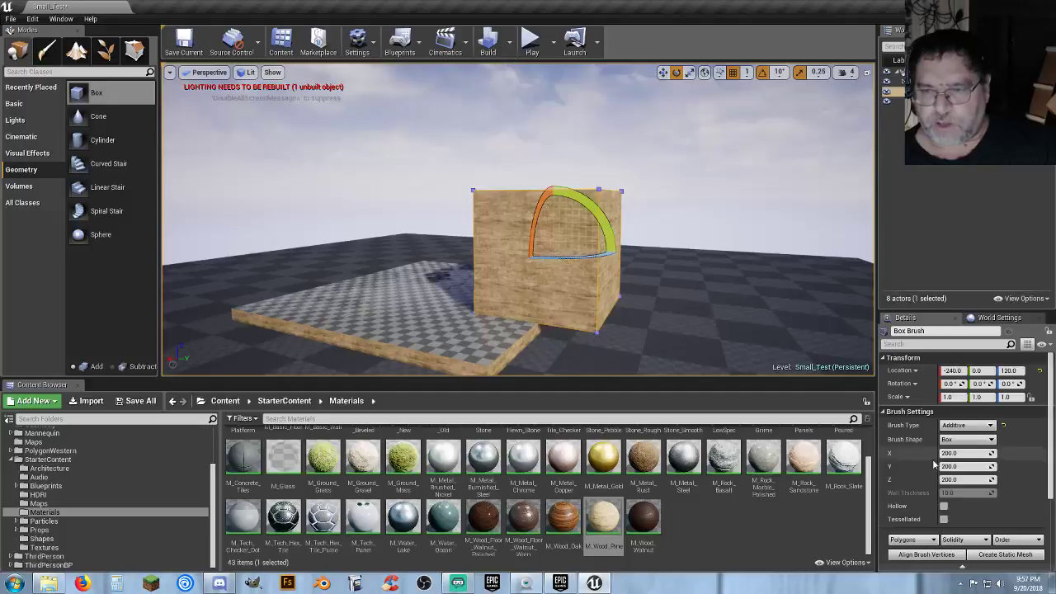
Set the wood box brush's Z size to 300 and raise it to Z location 170
{"action": "left_click", "coordinate": [967, 479]}
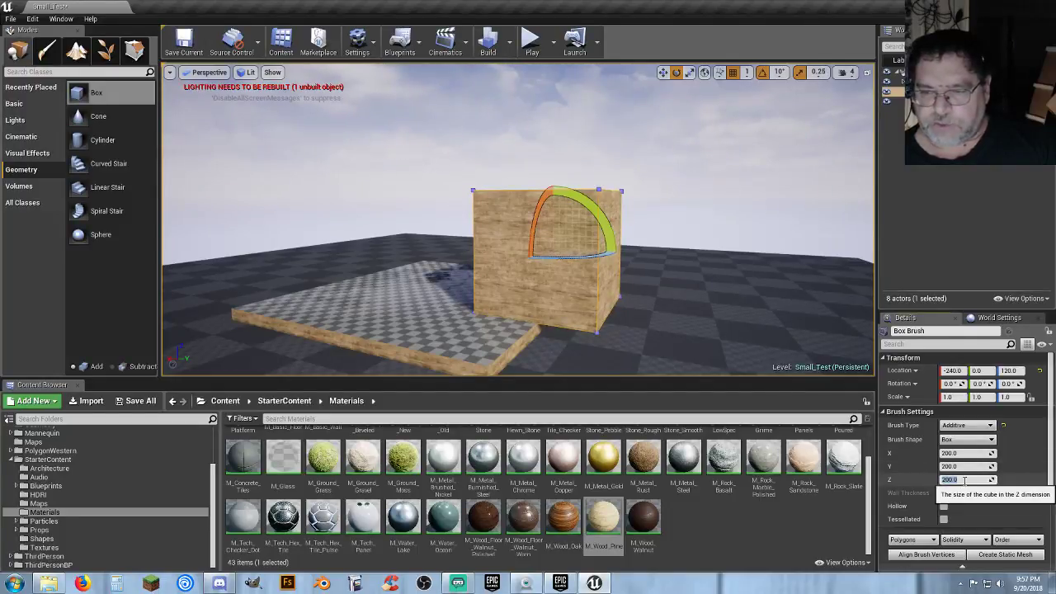
{"action": "key", "text": "Return"}
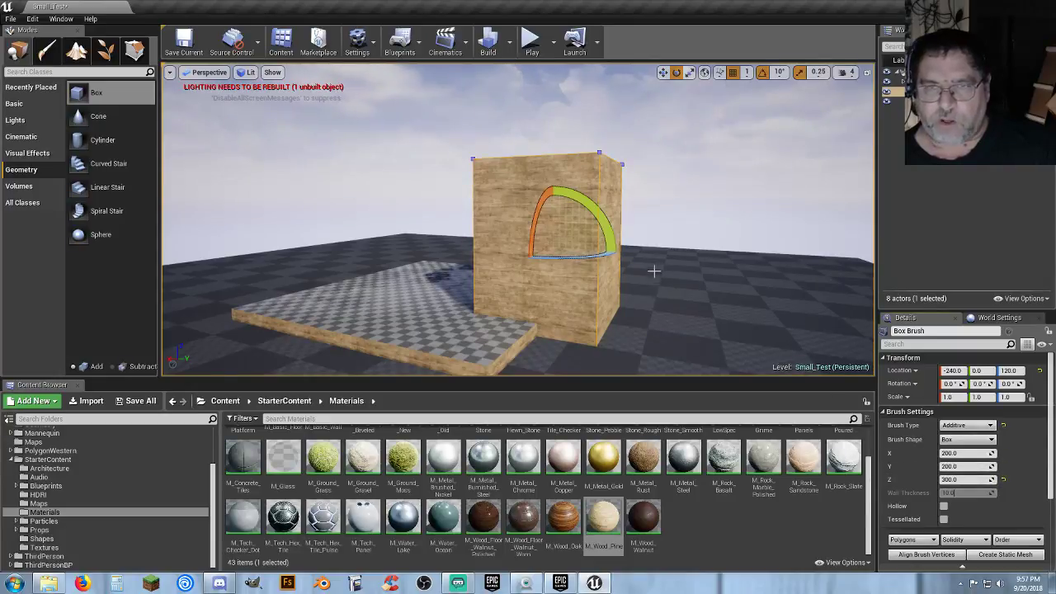
{"action": "left_click", "coordinate": [663, 73]}
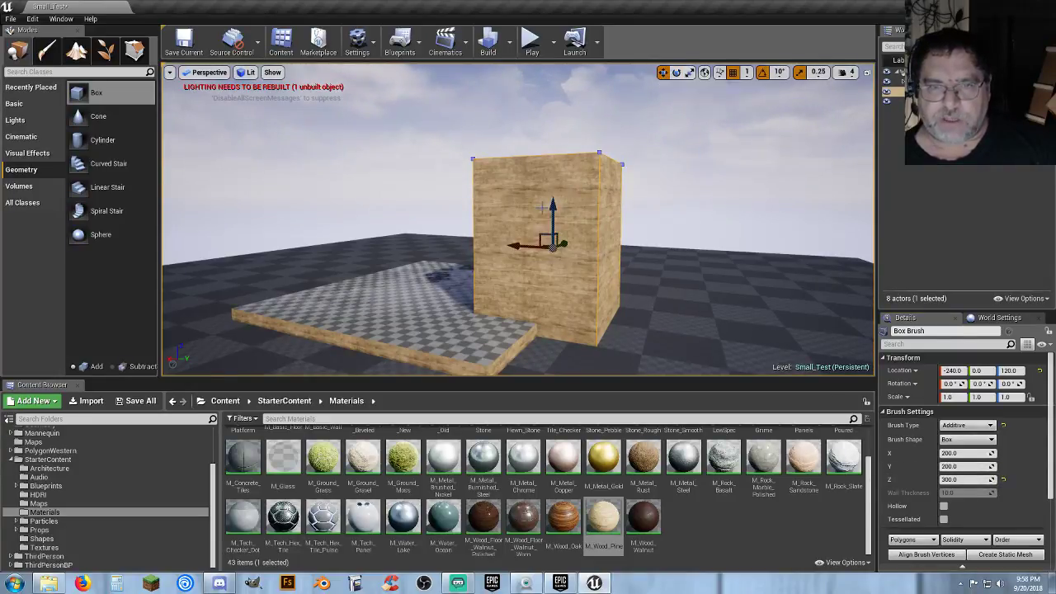
{"action": "left_click_drag", "start_coordinate": [553, 205], "coordinate": [554, 178]}
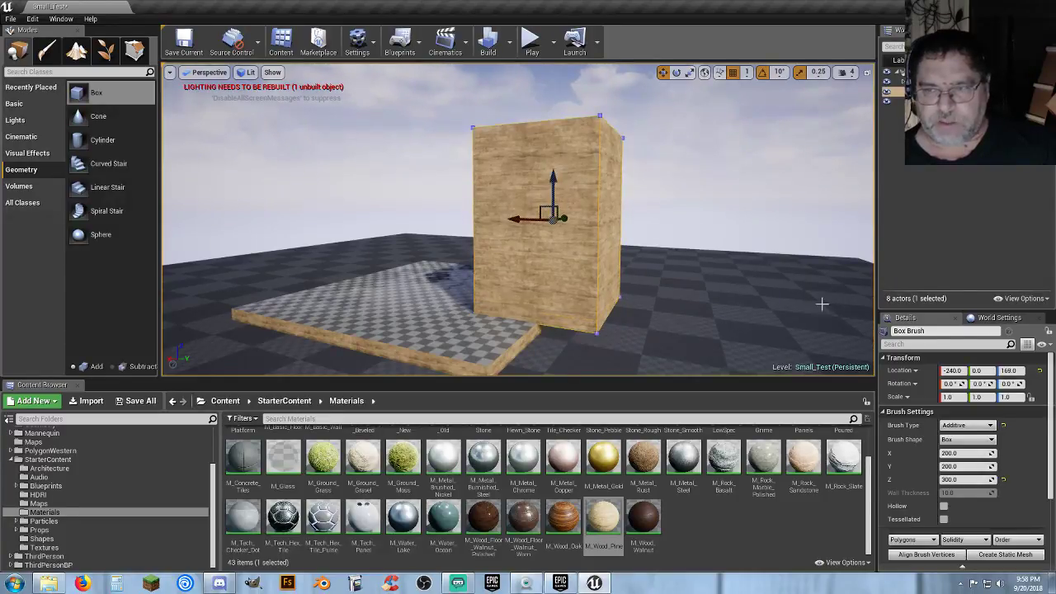
{"action": "left_click", "coordinate": [1023, 370]}
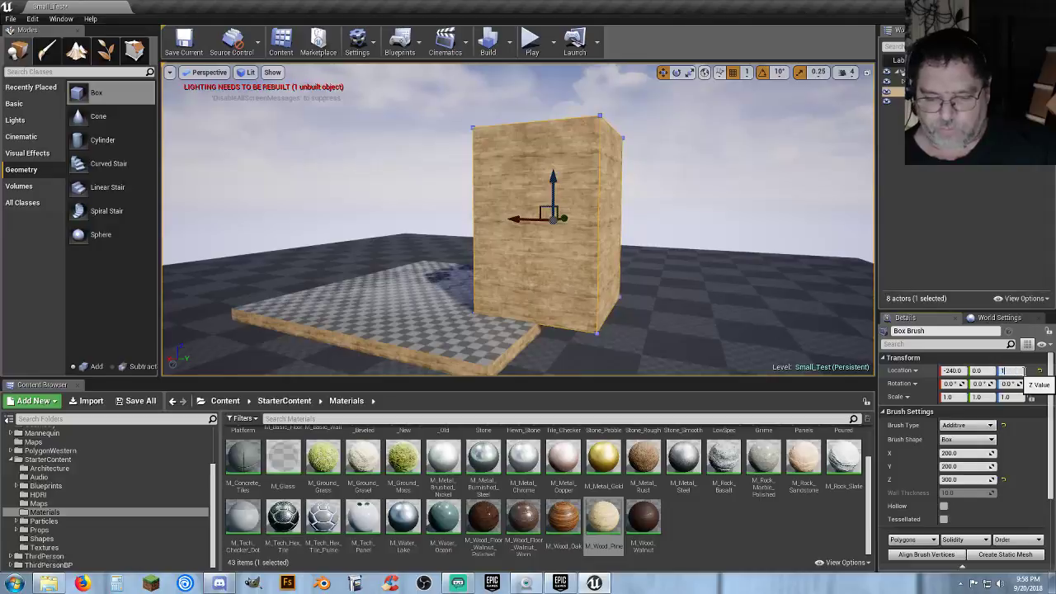
{"action": "type", "text": "170"}
{"action": "key", "text": "Return"}
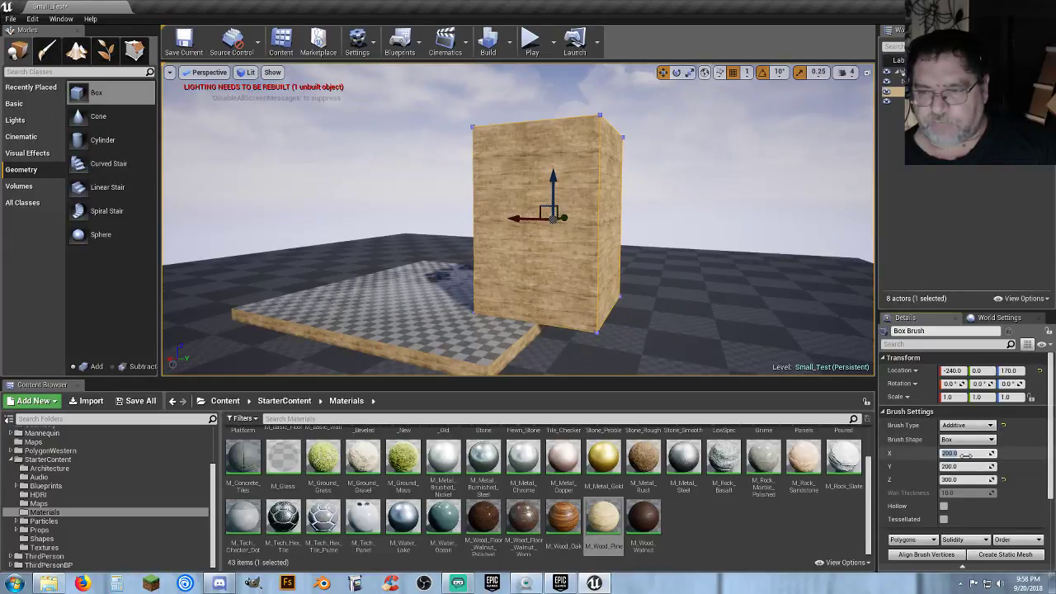
Resize the box brush into a wall along the floor's edge with X size 20 and Y size 500
{"action": "type", "text": "20"}
{"action": "key", "text": "Tab"}
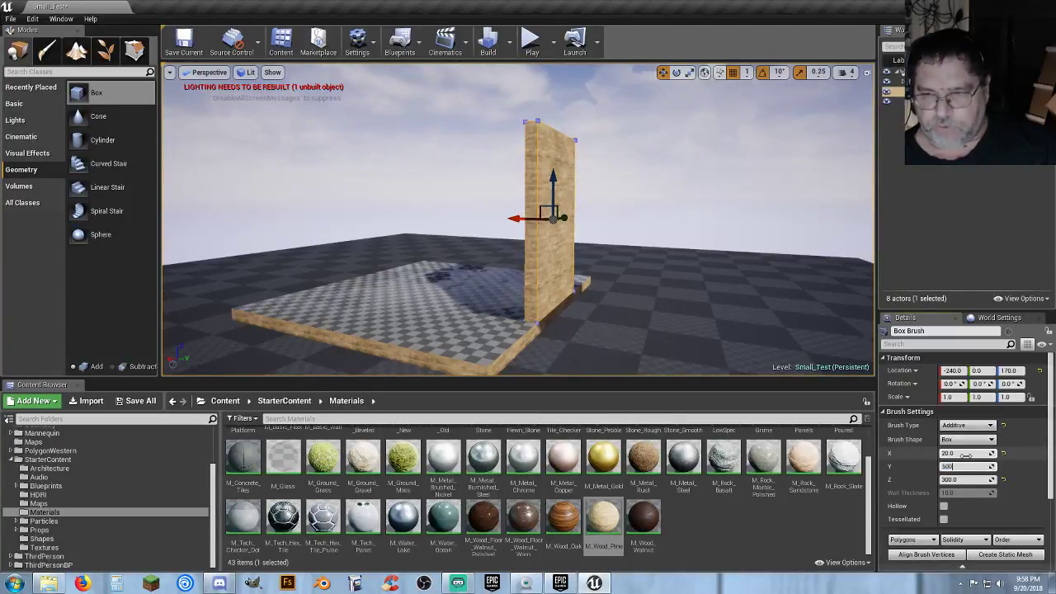
{"action": "key", "text": "Tab"}
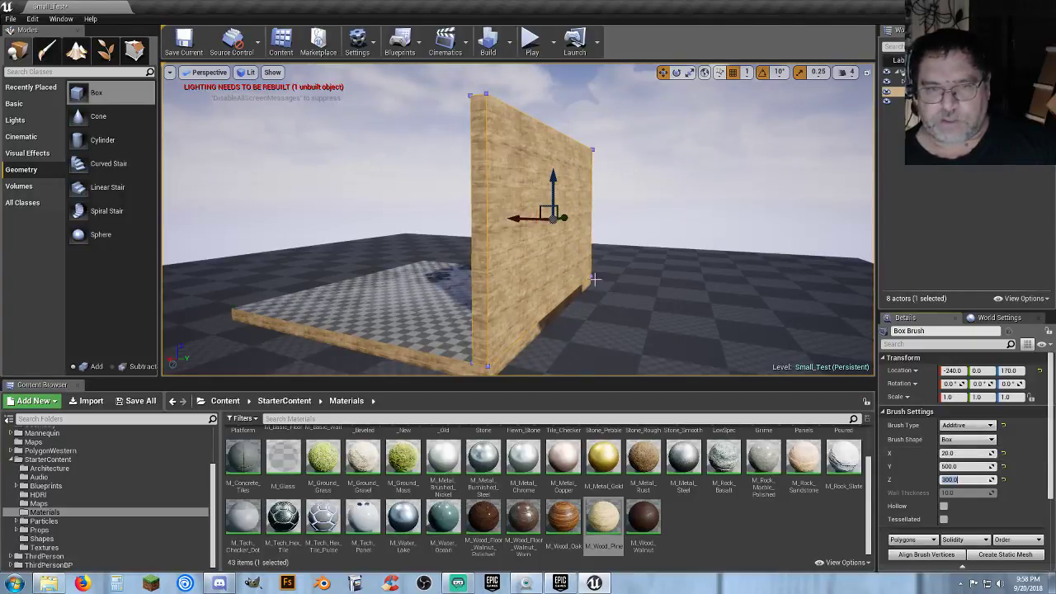
{"action": "right_click_drag", "start_coordinate": [558, 262], "coordinate": [660, 247]}
{"action": "right_click_drag", "start_coordinate": [495, 270], "coordinate": [561, 264]}
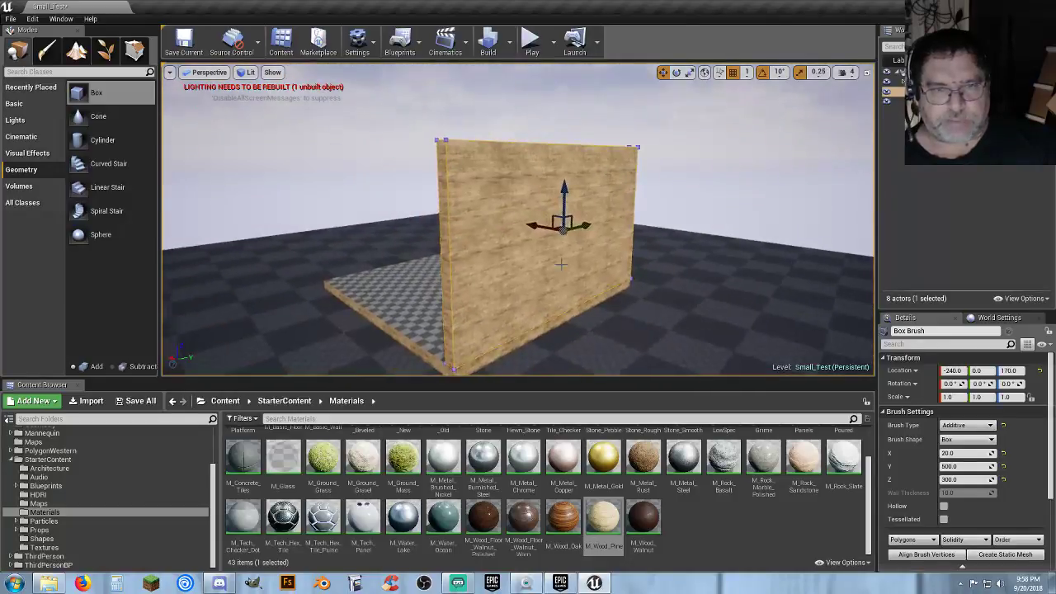
Apply the M_Brick_Clay_New material to the wall brush's large outer face, which faces away from the floor
{"action": "left_click", "coordinate": [511, 250]}
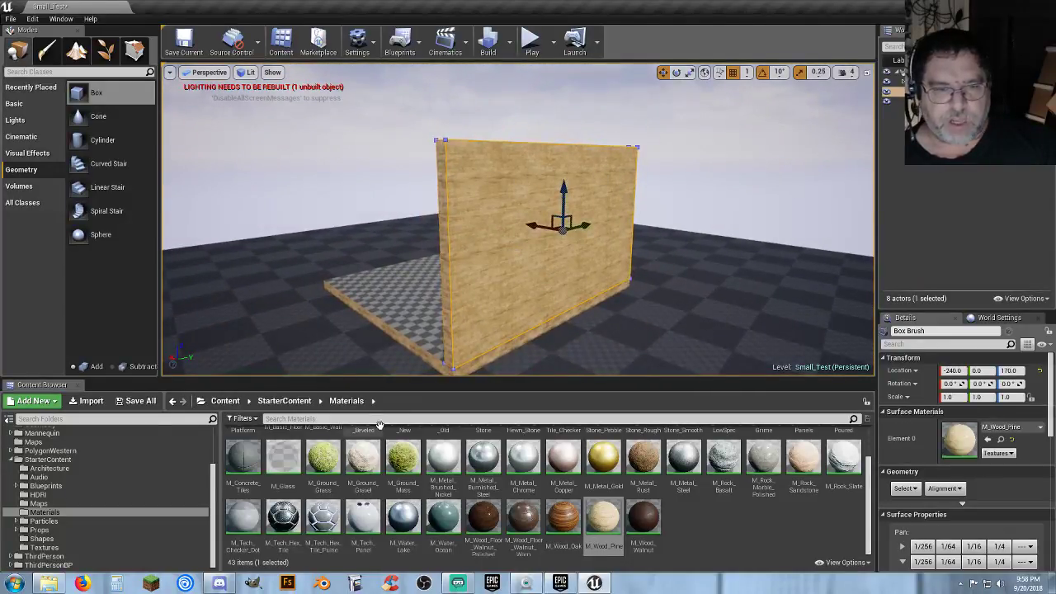
{"action": "scroll", "coordinate": [417, 462], "scroll_direction": "up", "scroll_amount": 2}
{"action": "left_click_drag", "start_coordinate": [417, 449], "coordinate": [958, 438]}
Apply the M_Wood_Oak material to the wall brush's inner face, on the side facing the floor
{"action": "right_click_drag", "start_coordinate": [455, 297], "coordinate": [514, 288]}
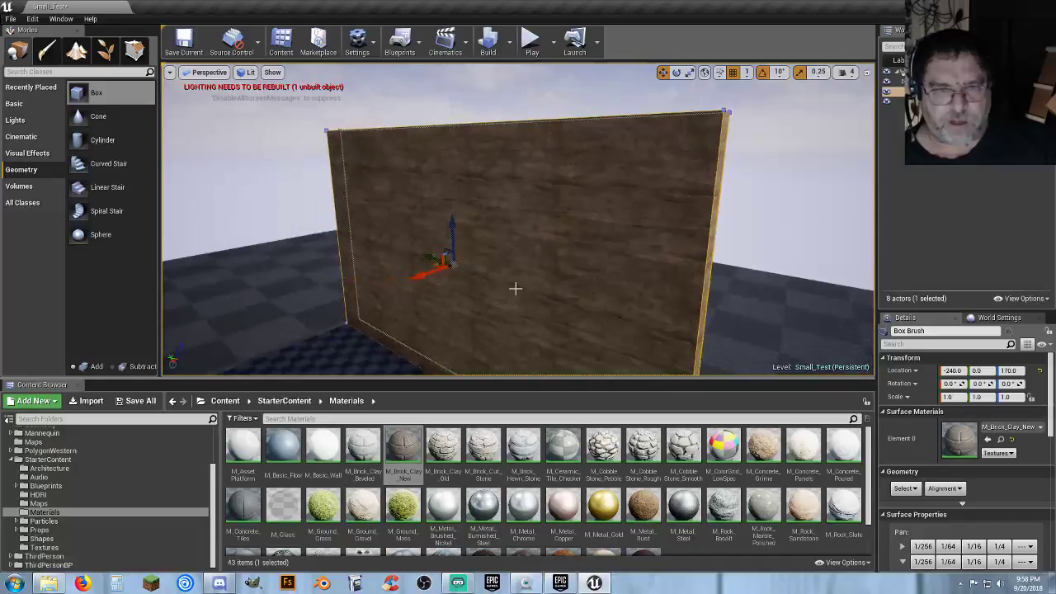
{"action": "key", "text": "ctrl+z"}
{"action": "scroll", "coordinate": [542, 283], "scroll_direction": "down", "scroll_amount": 3}
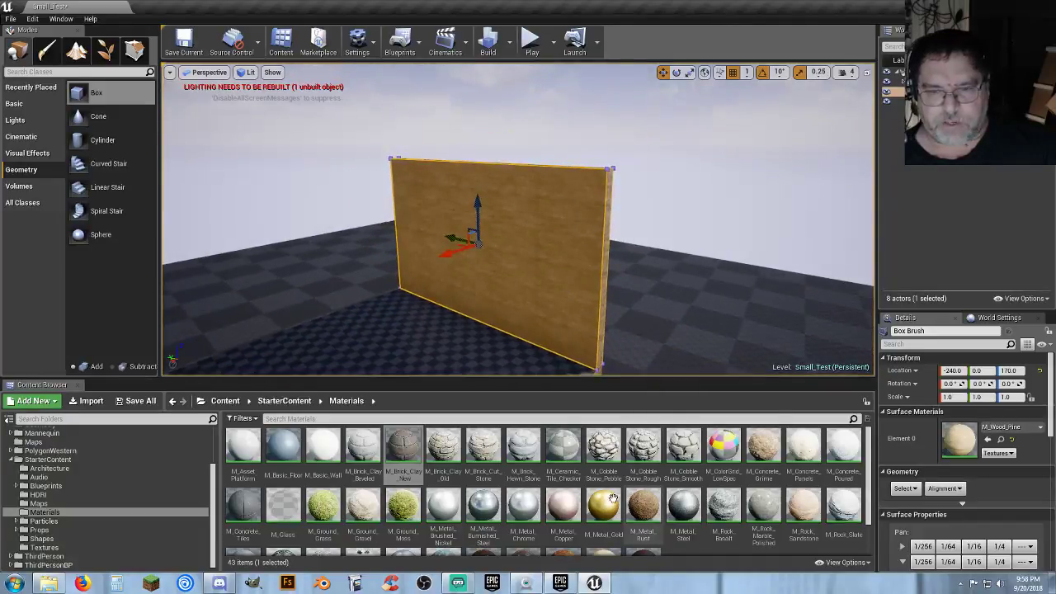
{"action": "scroll", "coordinate": [603, 462], "scroll_direction": "down", "scroll_amount": 1}
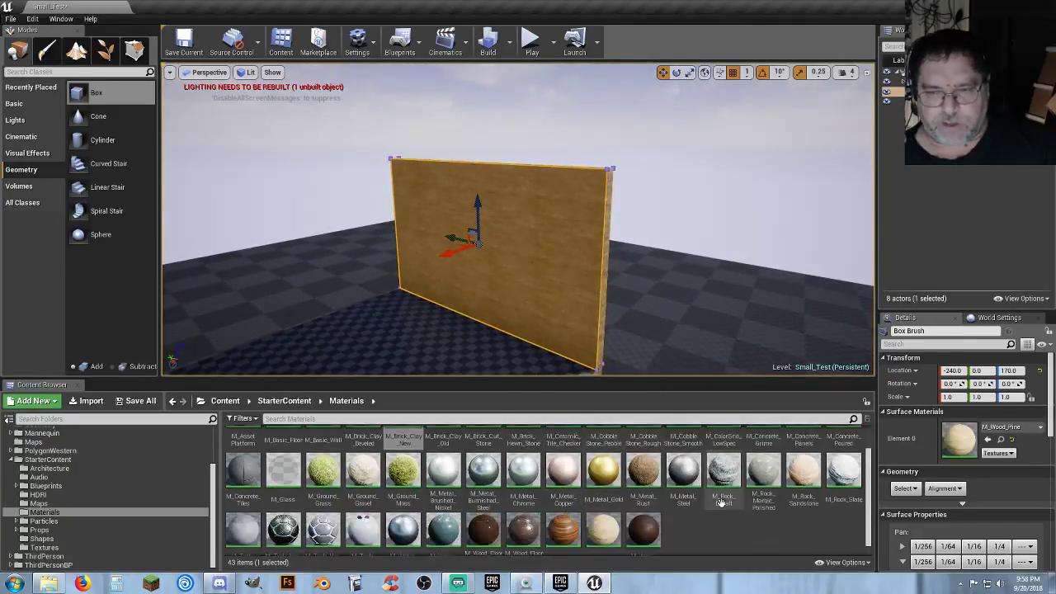
{"action": "left_click", "coordinate": [563, 515]}
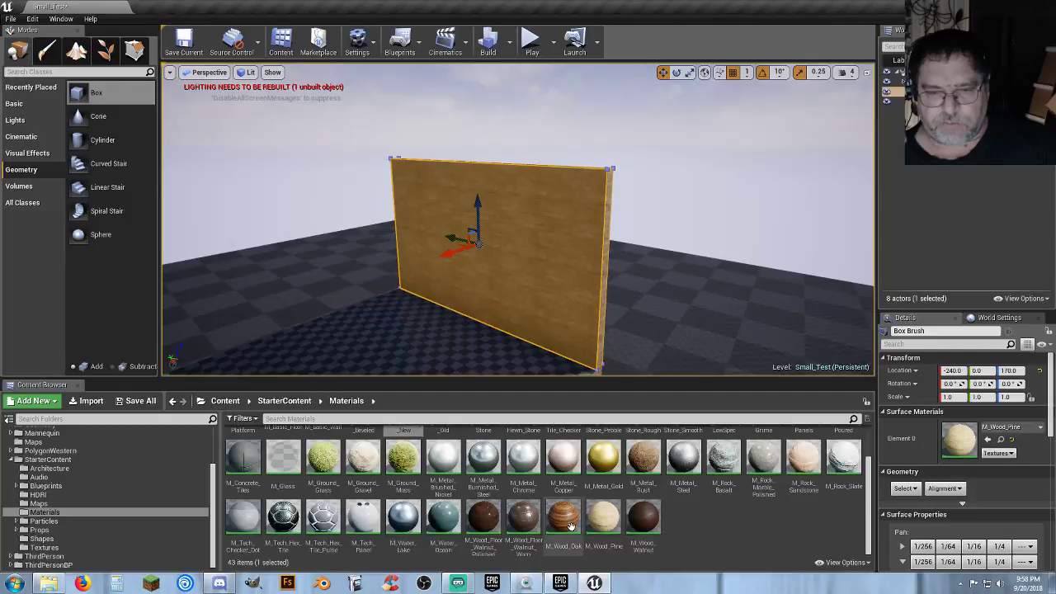
{"action": "left_click", "coordinate": [988, 439]}
{"action": "right_click_drag", "start_coordinate": [548, 276], "coordinate": [321, 277]}
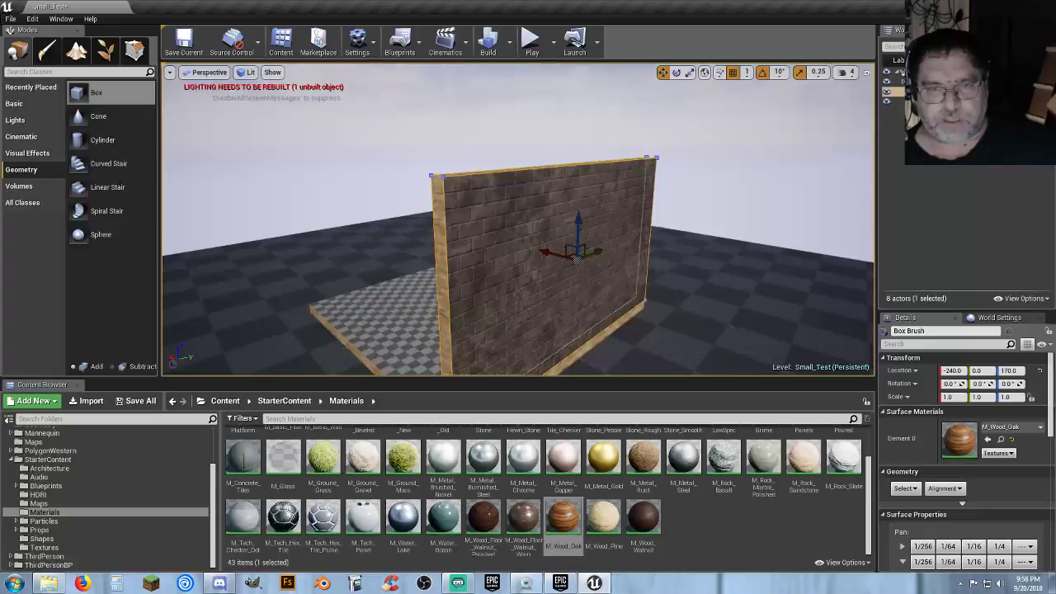
Examine from several sides how the textured wall brush lines up with the edge of the floor tile
{"action": "left_click_drag", "start_coordinate": [548, 274], "coordinate": [570, 258], "text": "alt"}
{"action": "left_click_drag", "start_coordinate": [492, 329], "coordinate": [493, 329], "text": "alt"}
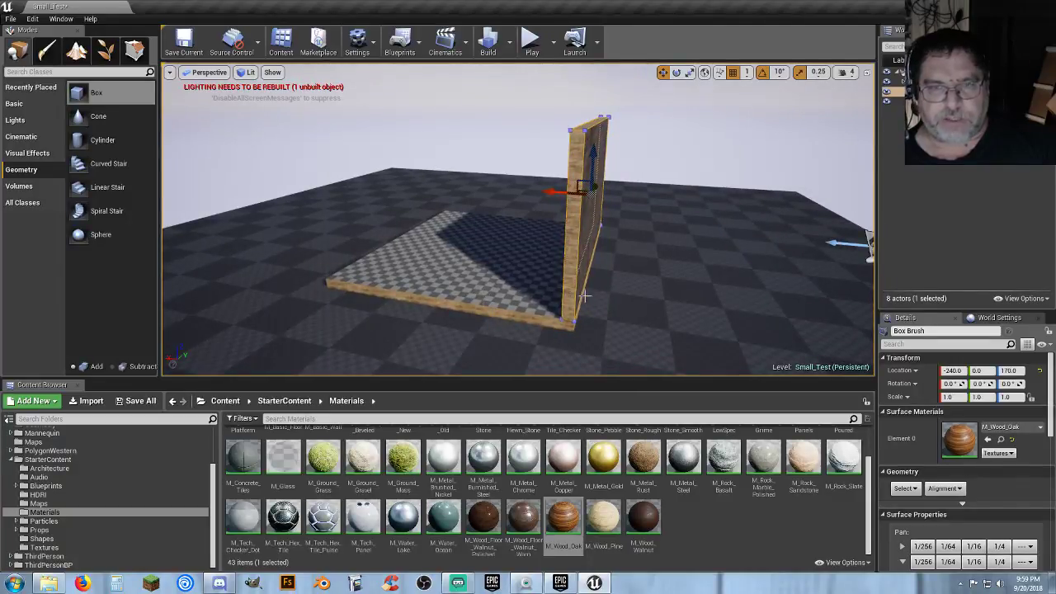
{"action": "left_click_drag", "start_coordinate": [583, 295], "coordinate": [560, 308], "text": "alt"}
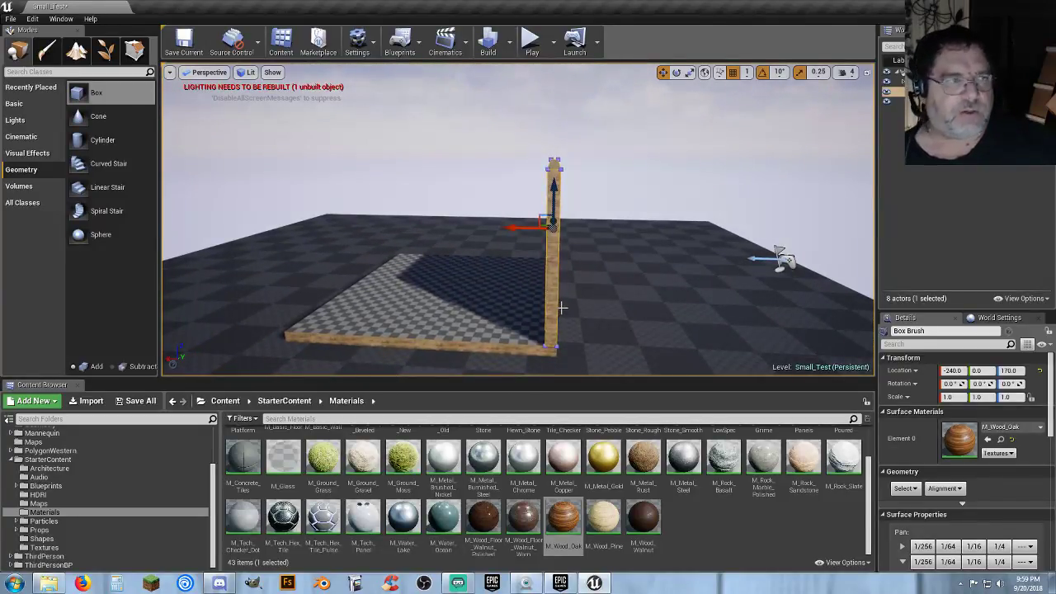
{"action": "left_click_drag", "start_coordinate": [593, 301], "coordinate": [581, 266], "text": "alt"}
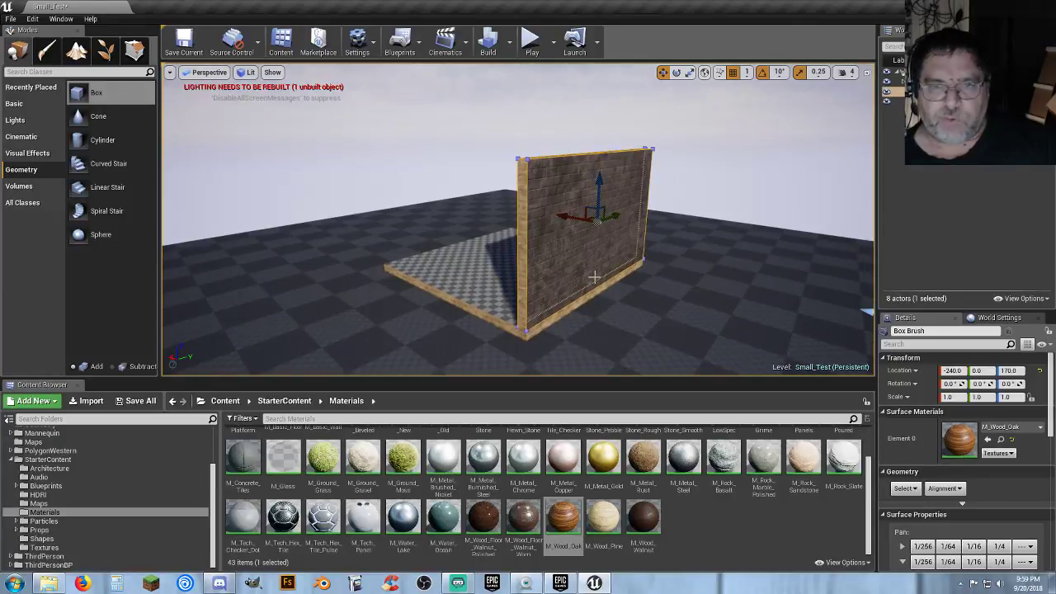
{"action": "mouse_move", "coordinate": [595, 277]}
{"action": "right_mouse_down"}
{"action": "mouse_move", "coordinate": [577, 276]}
{"action": "mouse_move", "coordinate": [596, 278]}
{"action": "right_mouse_up"}
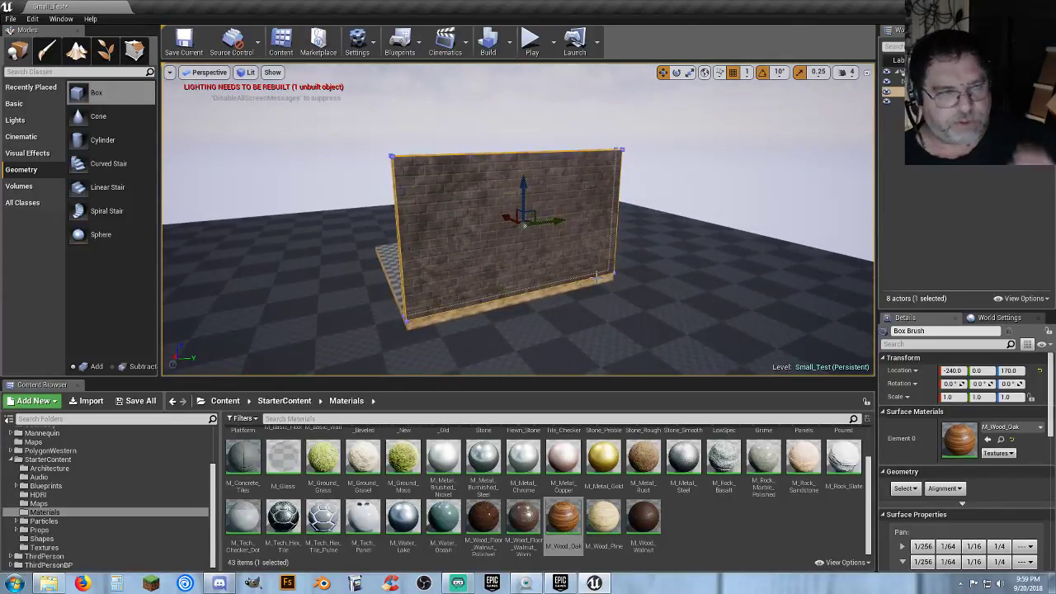
Open the Assets/Mesh content folder and view the wall's brick face straight on
{"action": "scroll", "coordinate": [112, 495], "scroll_direction": "up", "scroll_amount": 3}
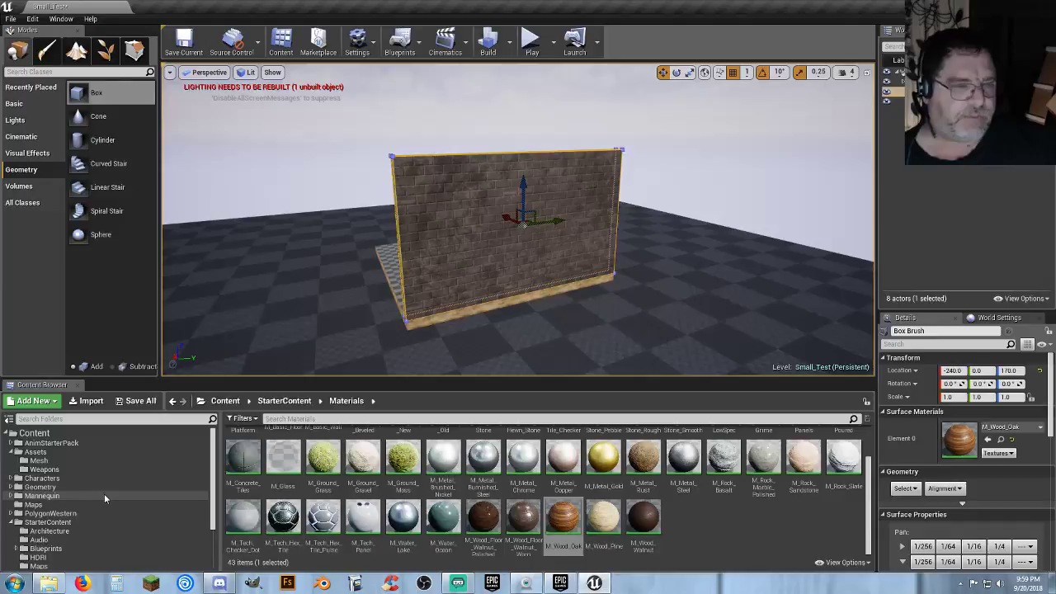
{"action": "left_click", "coordinate": [74, 460]}
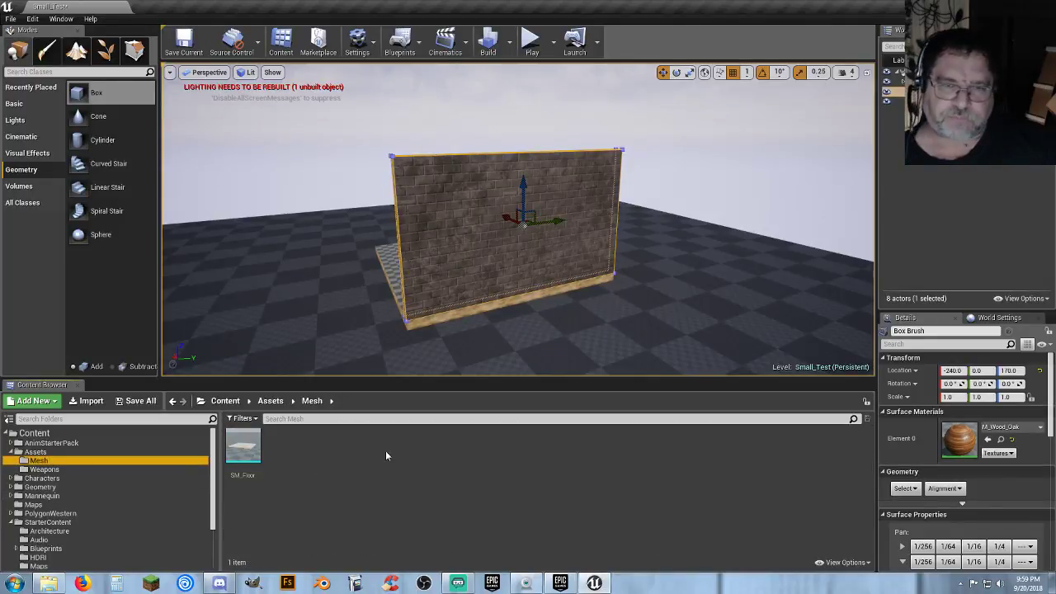
{"action": "right_click_drag", "start_coordinate": [701, 306], "coordinate": [660, 289]}
{"action": "left_click_drag", "start_coordinate": [668, 251], "coordinate": [616, 281]}
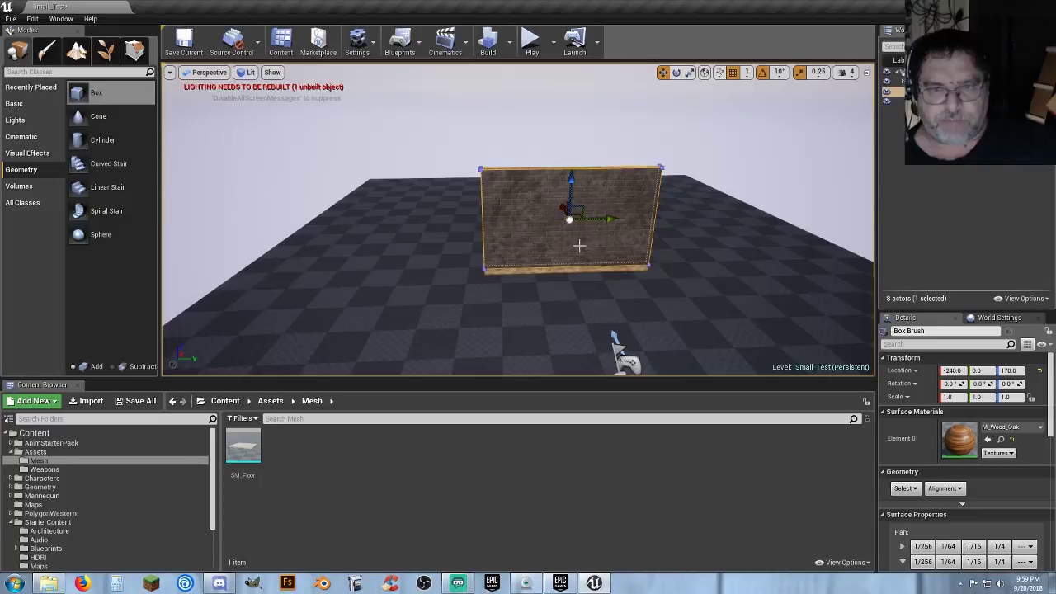
{"action": "mouse_move", "coordinate": [575, 242]}
{"action": "left_mouse_down"}
{"action": "mouse_move", "coordinate": [582, 194]}
{"action": "mouse_move", "coordinate": [569, 206]}
{"action": "mouse_move", "coordinate": [577, 245]}
{"action": "left_mouse_up"}
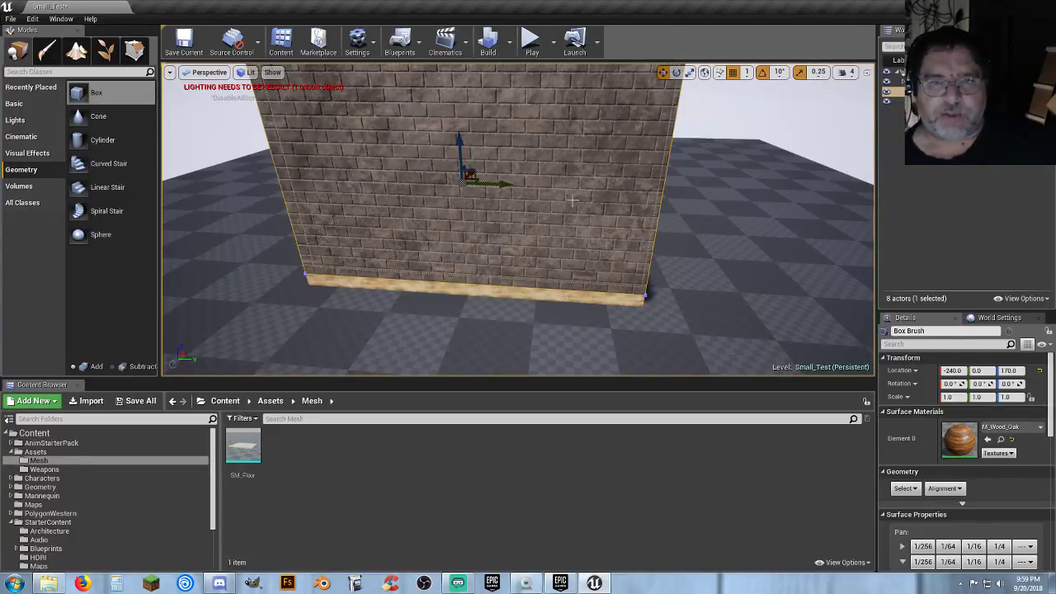
{"action": "right_click_drag", "start_coordinate": [645, 298], "coordinate": [570, 238]}
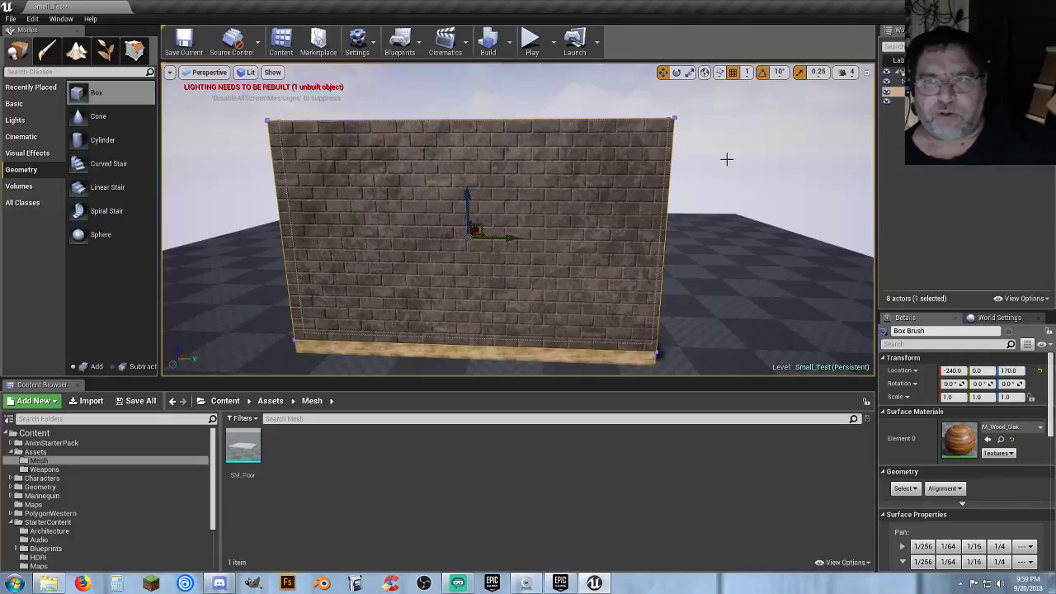
Switch to the four-viewport layout and roughly move the wall brush's pivot to its lower corner at the +Y end
{"action": "left_click", "coordinate": [867, 74]}
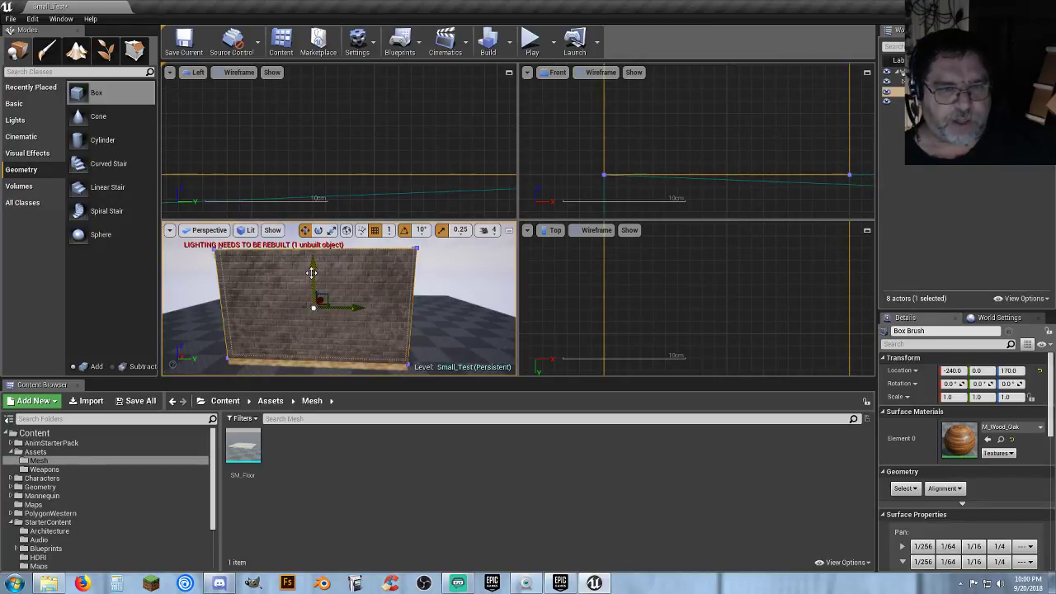
{"action": "middle_click_drag", "start_coordinate": [312, 272], "coordinate": [302, 319]}
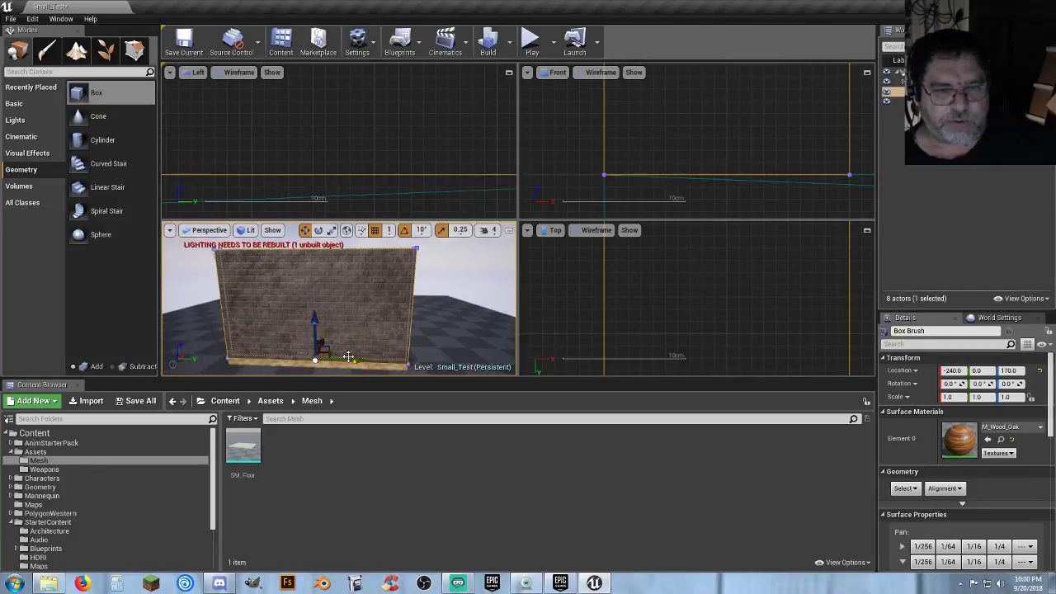
{"action": "middle_click_drag", "start_coordinate": [372, 361], "coordinate": [411, 363]}
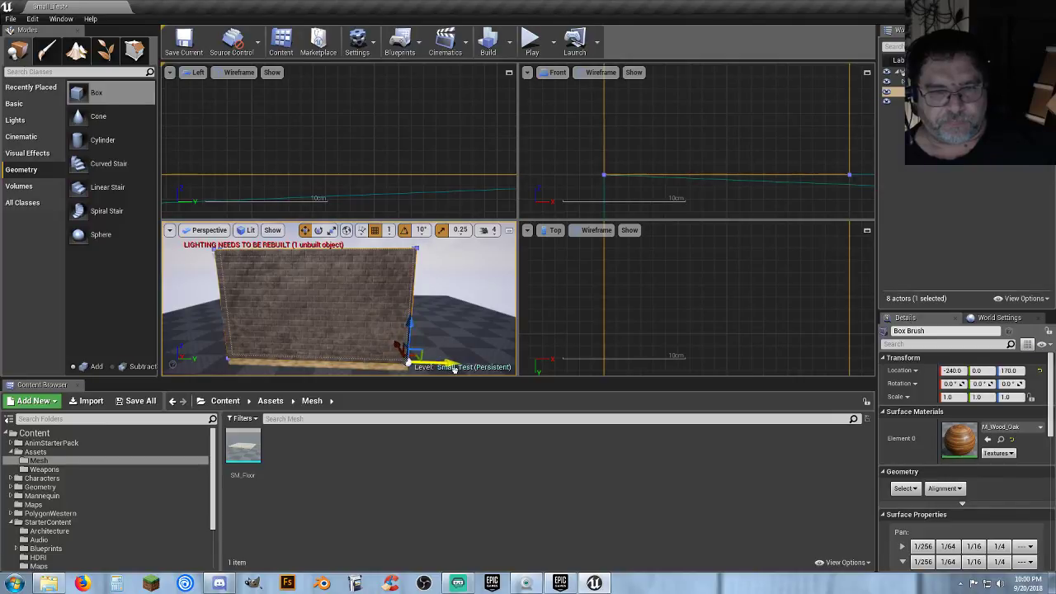
Align the wall brush's pivot exactly with its lower corner vertex along Y and Z in the Left view
{"action": "right_click_drag", "start_coordinate": [429, 174], "coordinate": [163, 148]}
{"action": "scroll", "coordinate": [353, 152], "scroll_direction": "down", "scroll_amount": 4}
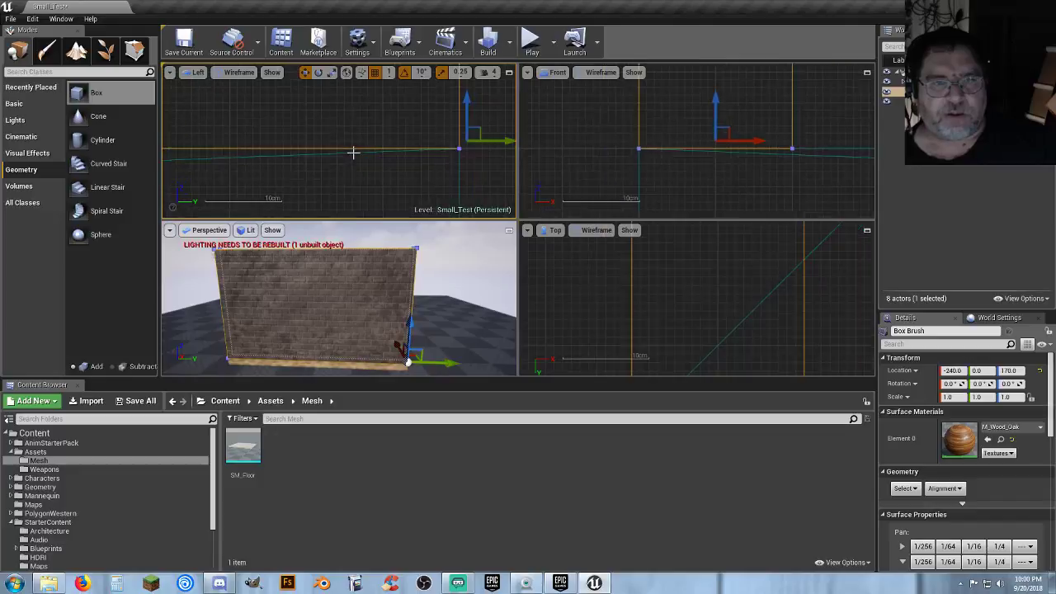
{"action": "right_click_drag", "start_coordinate": [462, 156], "coordinate": [435, 175]}
{"action": "scroll", "coordinate": [435, 175], "scroll_direction": "up", "scroll_amount": 3}
{"action": "scroll", "coordinate": [434, 174], "scroll_direction": "up", "scroll_amount": 2}
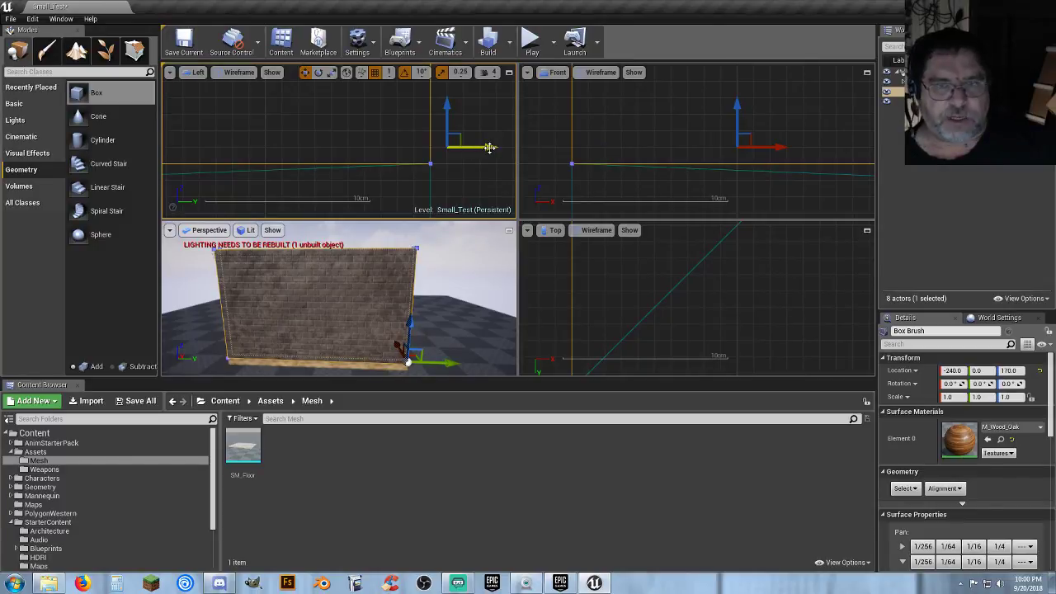
{"action": "mouse_move", "coordinate": [490, 146]}
{"action": "left_mouse_down"}
{"action": "mouse_move", "coordinate": [444, 146]}
{"action": "mouse_move", "coordinate": [474, 147]}
{"action": "left_mouse_up"}
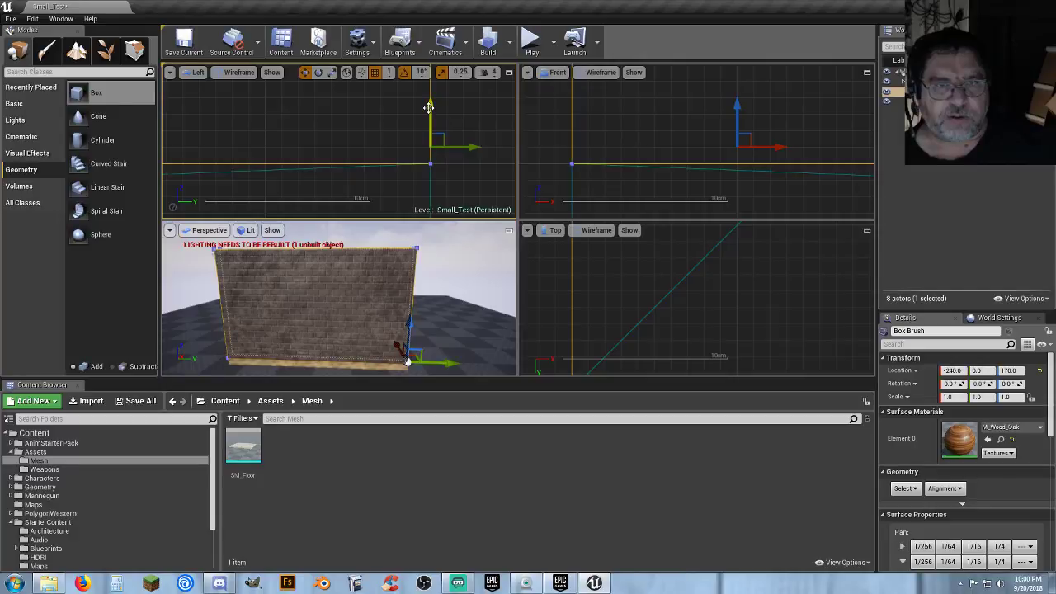
{"action": "left_click_drag", "start_coordinate": [430, 98], "coordinate": [429, 110]}
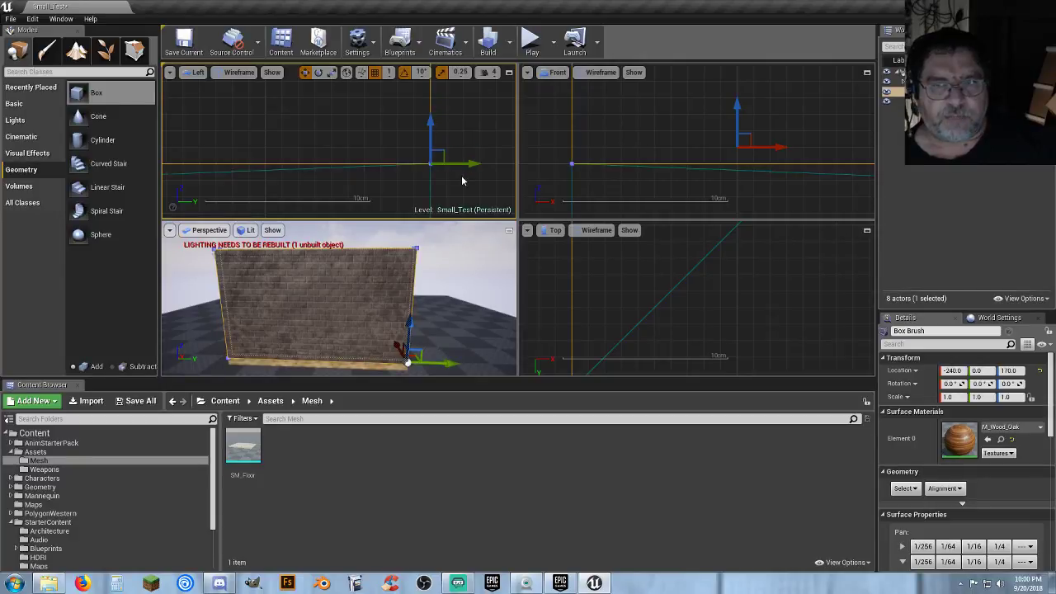
Move the wall brush's pivot along X onto the outer lower corner vertex in the Front view
{"action": "scroll", "coordinate": [644, 161], "scroll_direction": "down", "scroll_amount": 3}
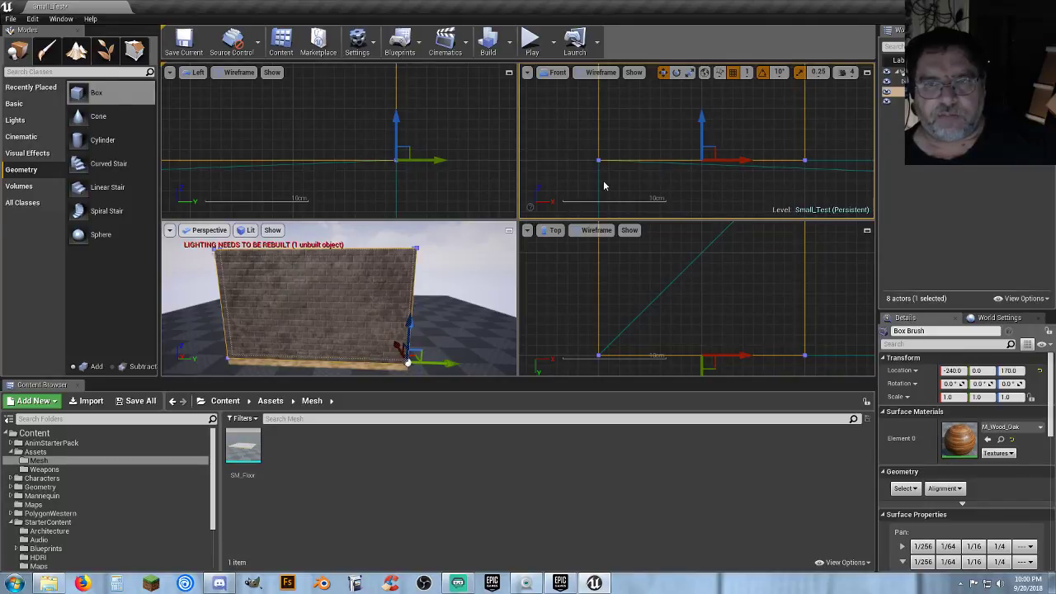
{"action": "scroll", "coordinate": [696, 175], "scroll_direction": "down", "scroll_amount": 4}
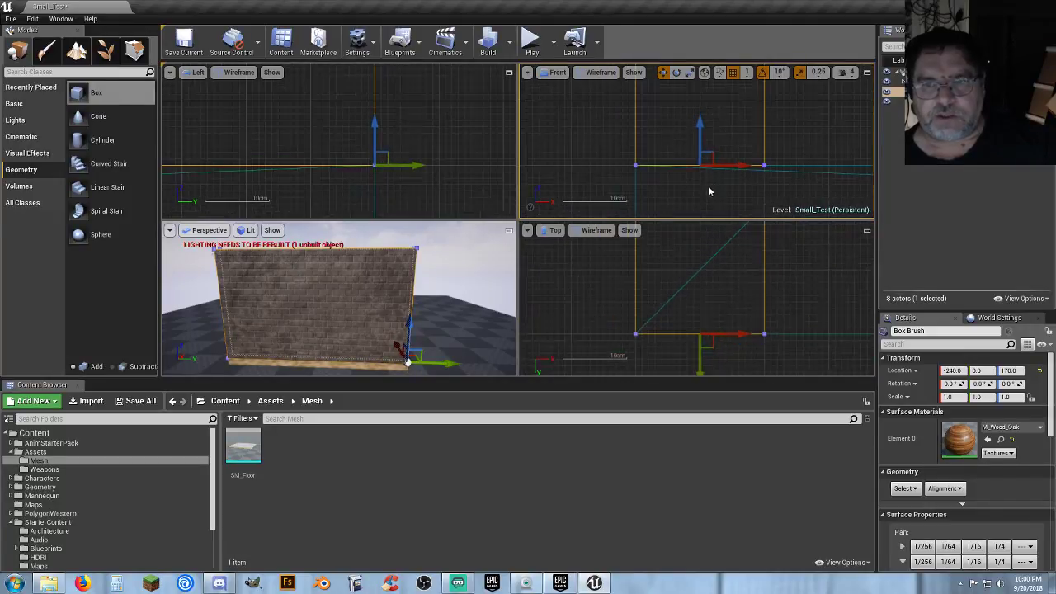
{"action": "right_click_drag", "start_coordinate": [695, 171], "coordinate": [655, 137]}
{"action": "right_click_drag", "start_coordinate": [614, 136], "coordinate": [633, 191]}
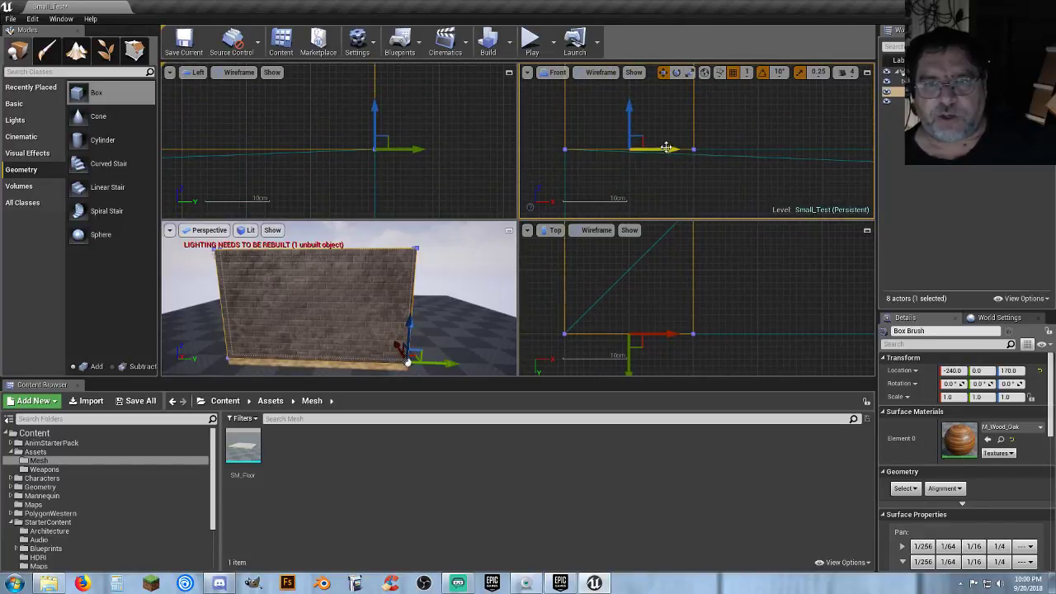
{"action": "left_click_drag", "start_coordinate": [667, 153], "coordinate": [597, 153]}
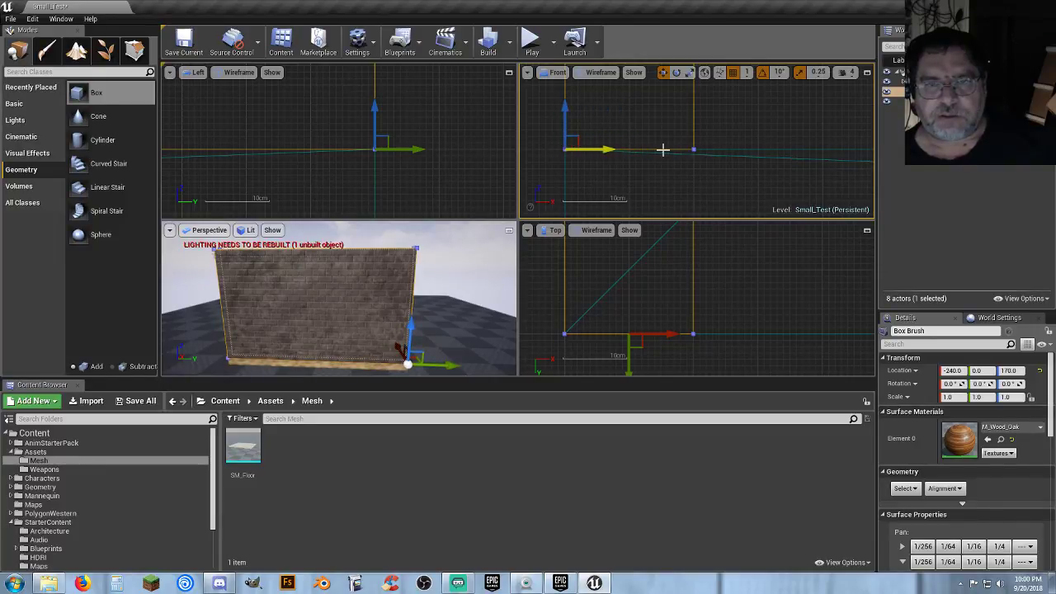
Set the wall brush's current lower-corner pivot location as its pivot offset
{"action": "right_click_drag", "start_coordinate": [446, 332], "coordinate": [272, 343]}
{"action": "right_click_drag", "start_coordinate": [424, 365], "coordinate": [390, 338]}
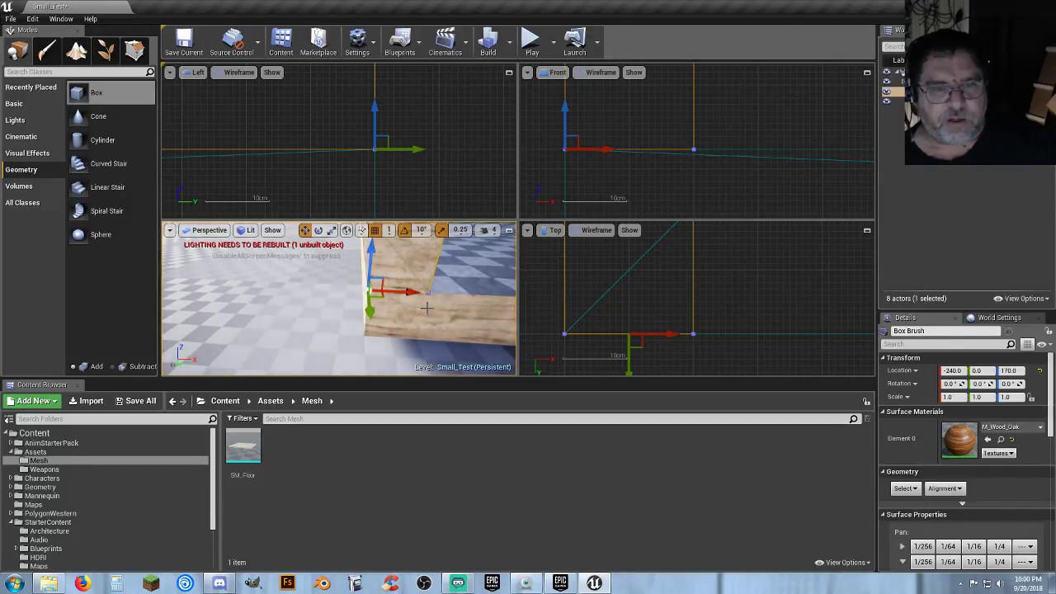
{"action": "right_click_drag", "start_coordinate": [426, 308], "coordinate": [542, 186]}
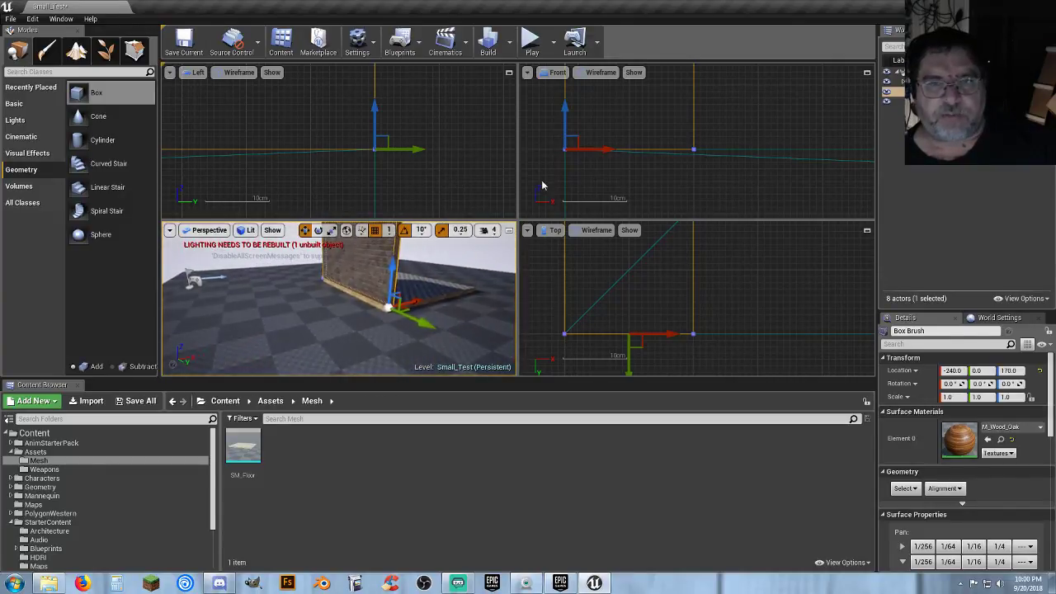
{"action": "right_click", "coordinate": [538, 172]}
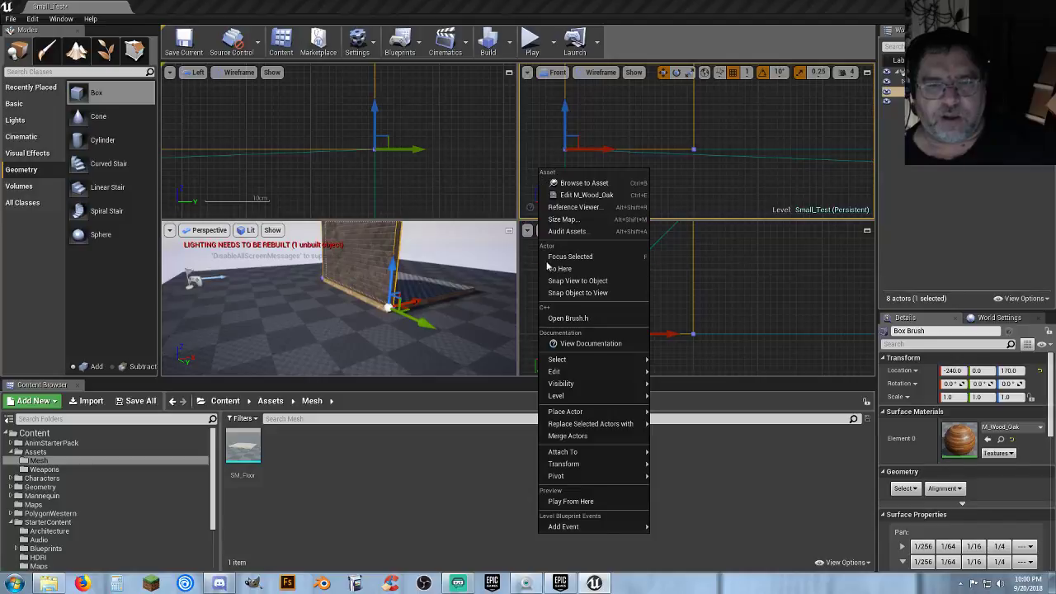
{"action": "mouse_move", "coordinate": [591, 478]}
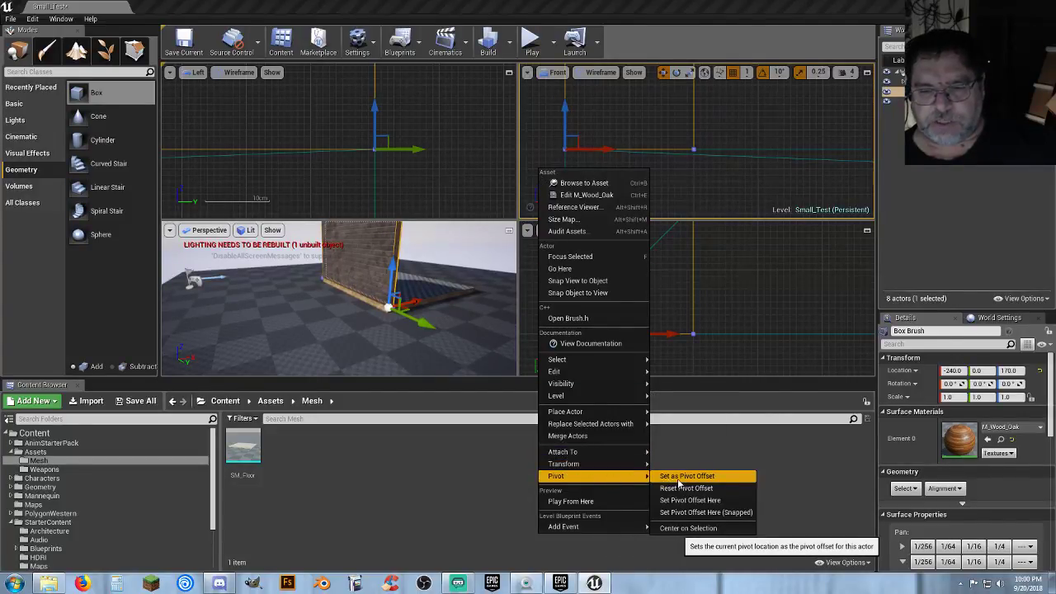
{"action": "left_click", "coordinate": [679, 478]}
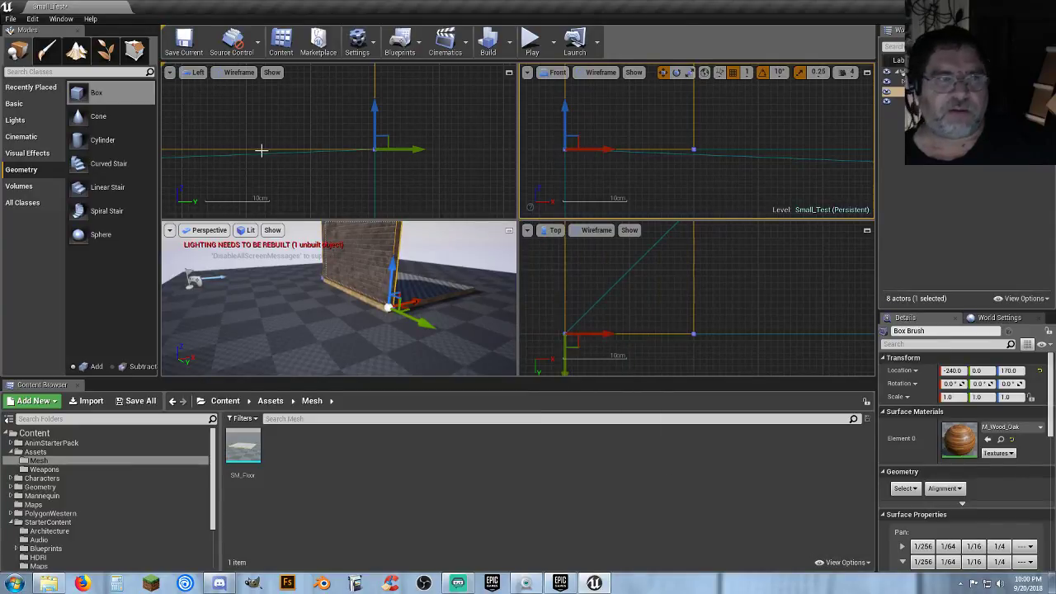
Maximize the Perspective viewport facing the brick wall and reselect the whole wall Box Brush to show its brush settings
{"action": "left_click", "coordinate": [509, 231]}
{"action": "right_click_drag", "start_coordinate": [499, 244], "coordinate": [454, 310]}
{"action": "key", "text": "s"}
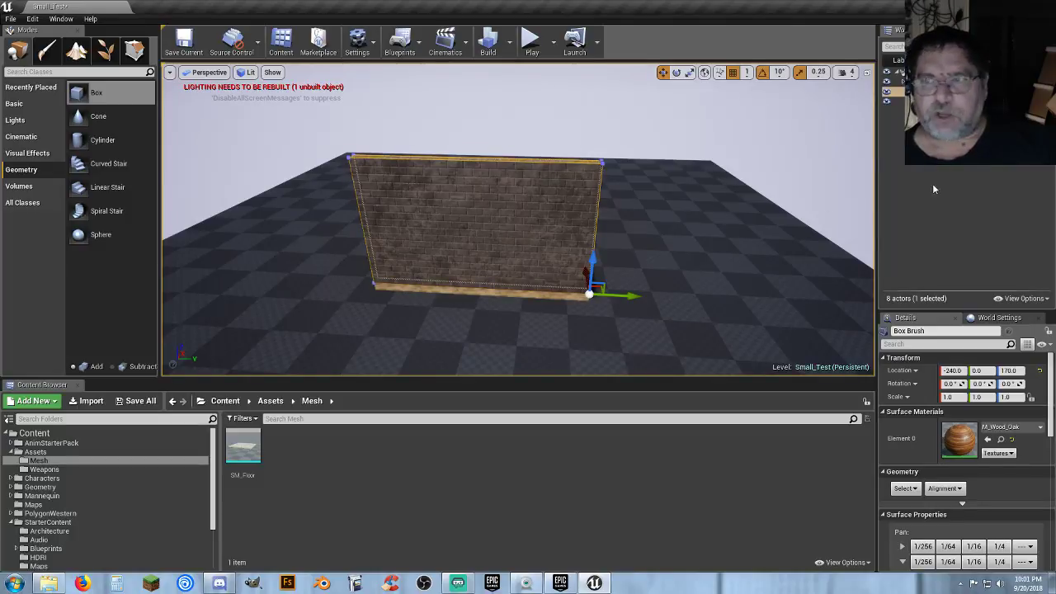
{"action": "scroll", "coordinate": [977, 462], "scroll_direction": "down", "scroll_amount": 3}
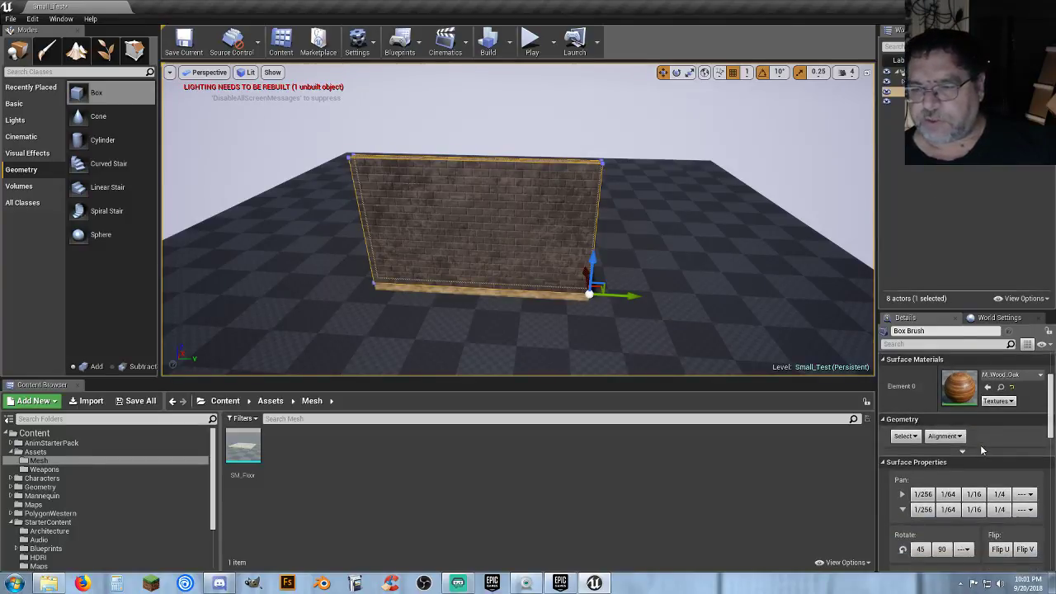
{"action": "scroll", "coordinate": [984, 450], "scroll_direction": "up", "scroll_amount": 3}
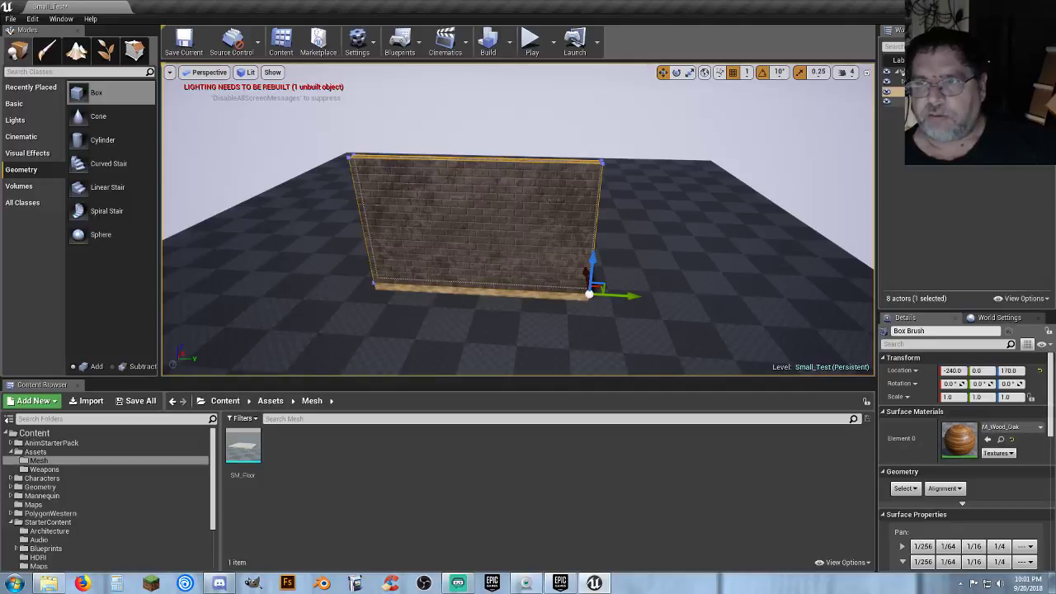
{"action": "key", "text": "Escape"}
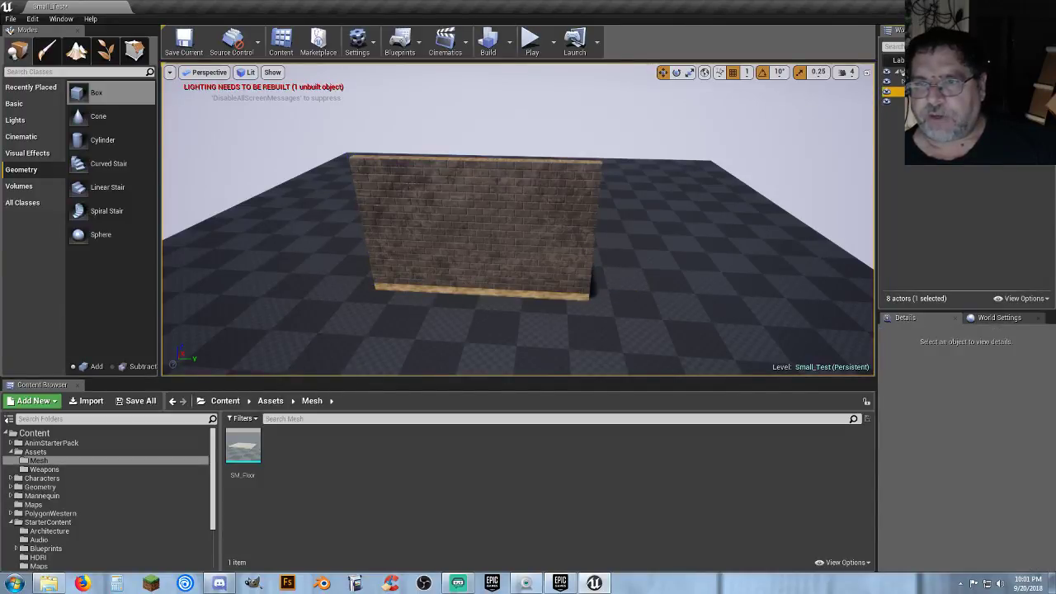
{"action": "left_click", "coordinate": [928, 92]}
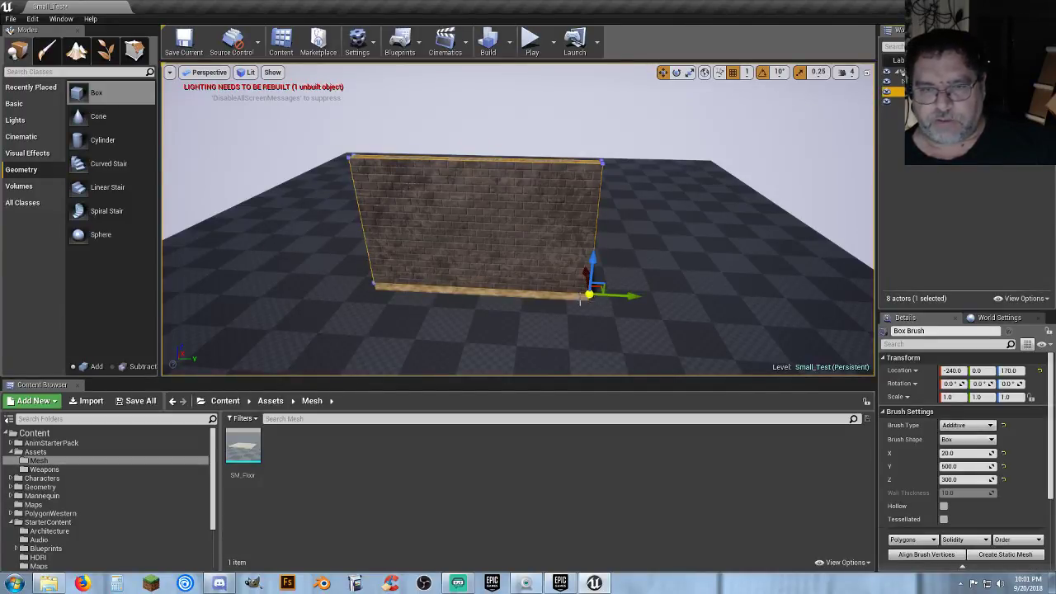
Create a static mesh named SM_Wall_N from the wall brush in the Assets/Mesh folder
{"action": "left_click", "coordinate": [1005, 555]}
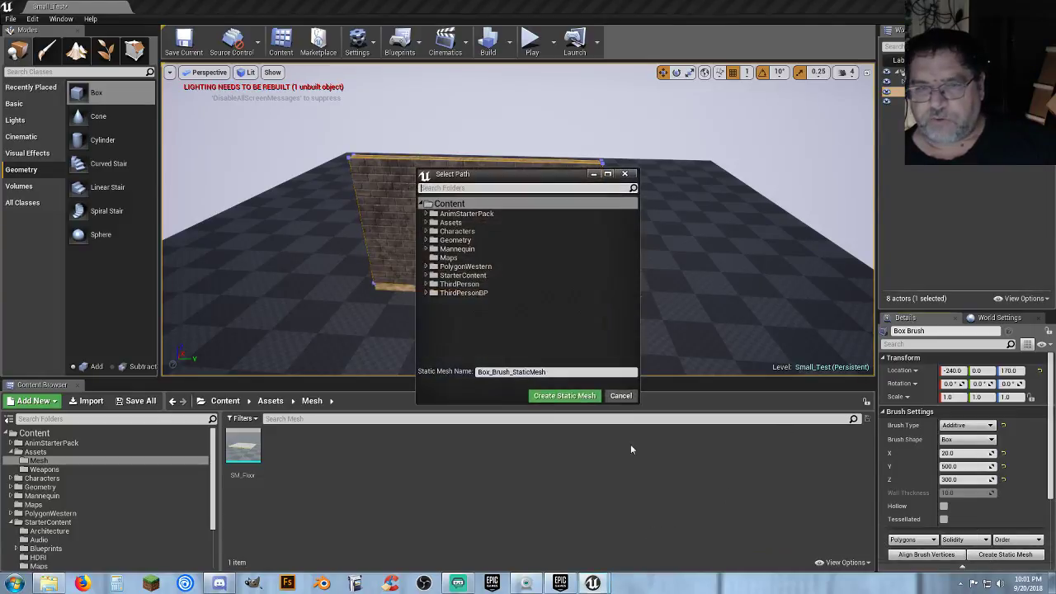
{"action": "left_click", "coordinate": [426, 223]}
{"action": "left_click", "coordinate": [452, 231]}
{"action": "left_click", "coordinate": [548, 372]}
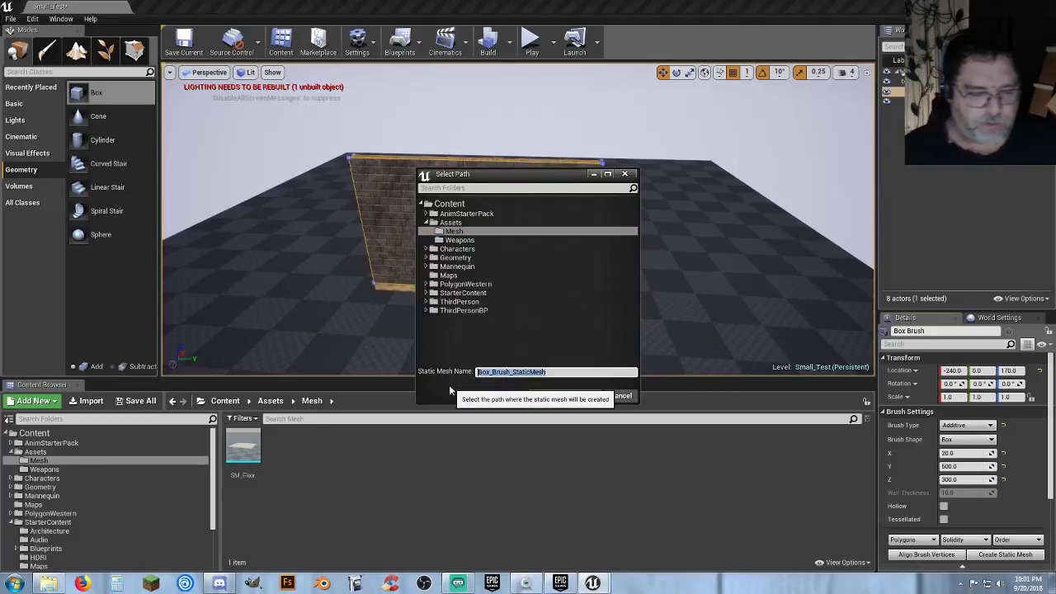
{"action": "type", "text": "SM"}
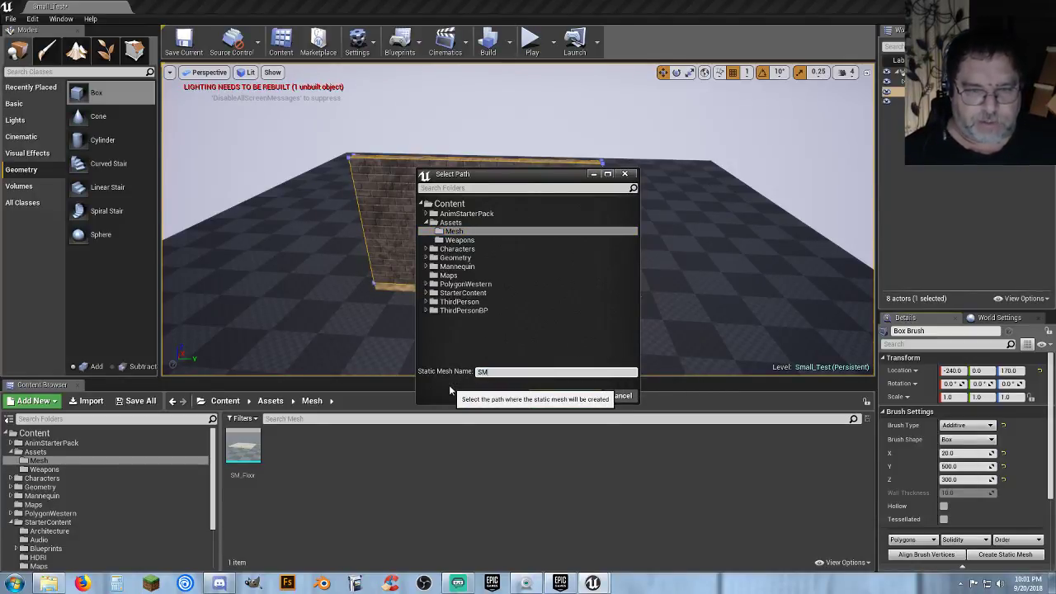
{"action": "type", "text": "_Wall"}
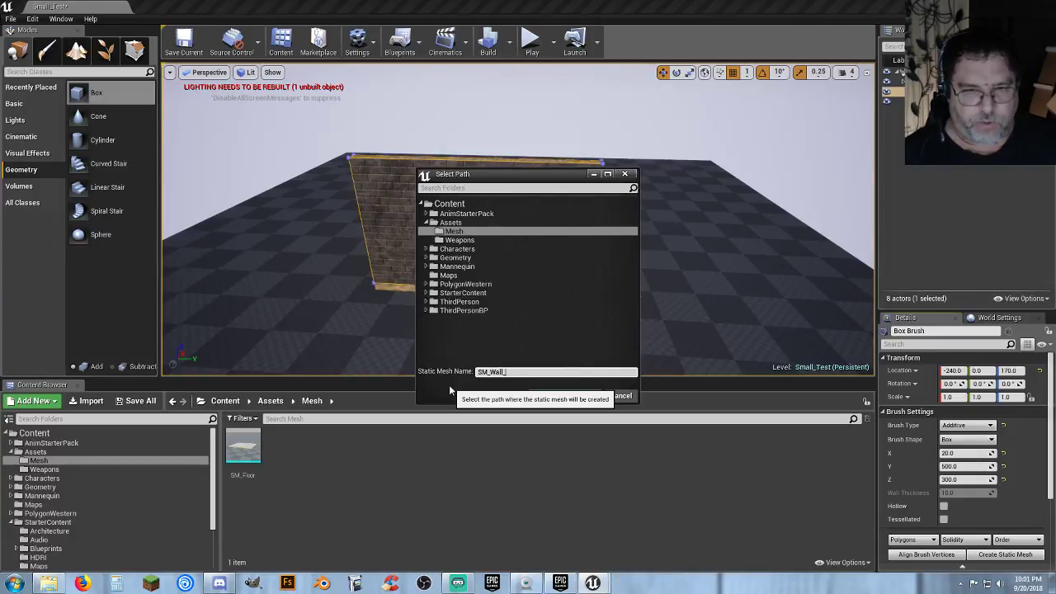
{"action": "type", "text": "_N"}
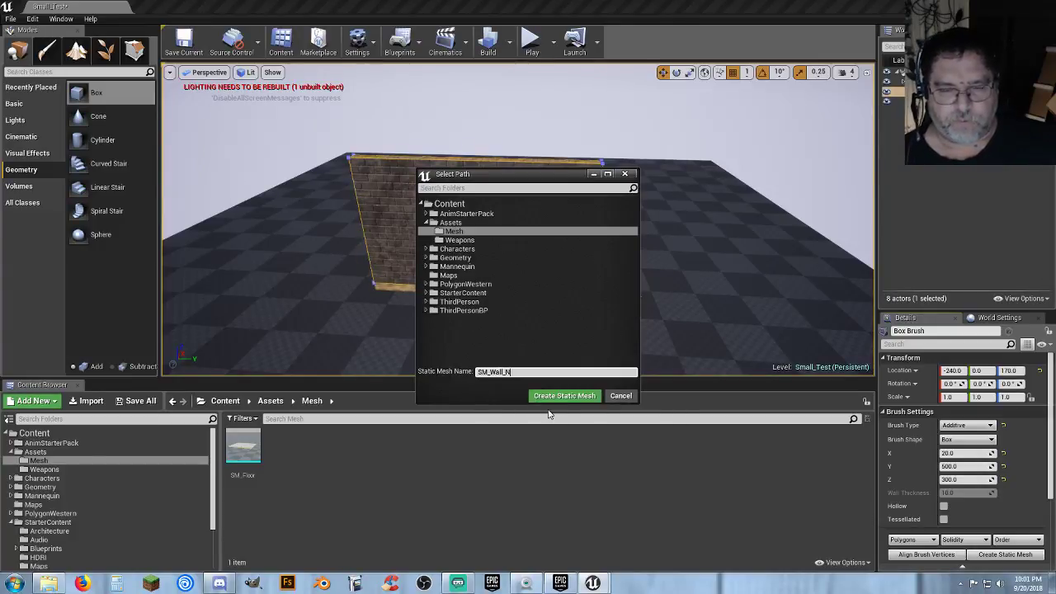
{"action": "left_click", "coordinate": [565, 396]}
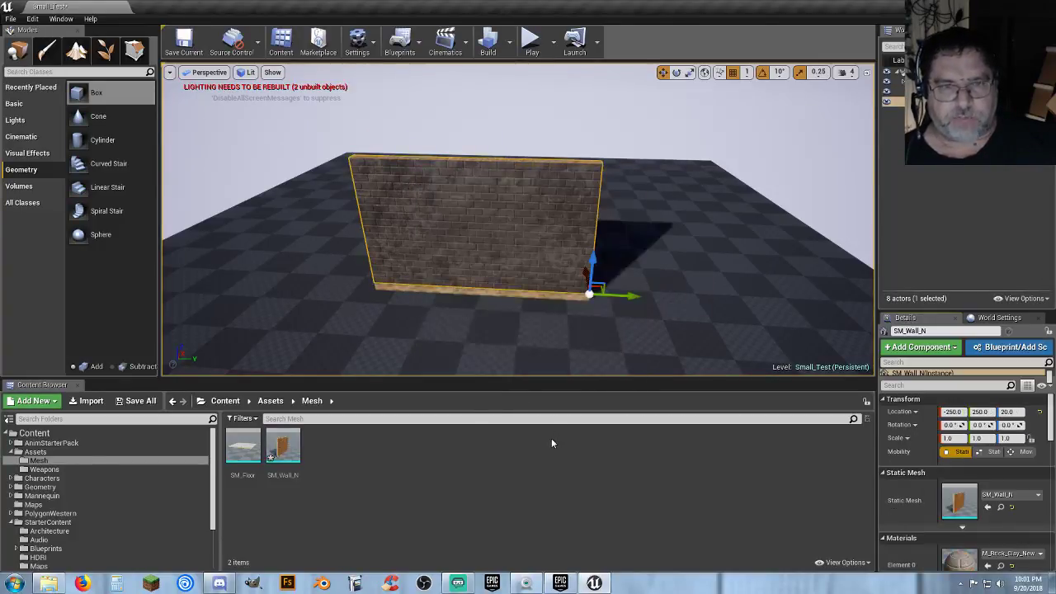
Undo the wall brush's replacement in the level and open the SM_Wall_N asset in the static mesh editor
{"action": "key", "text": "ctrl+z"}
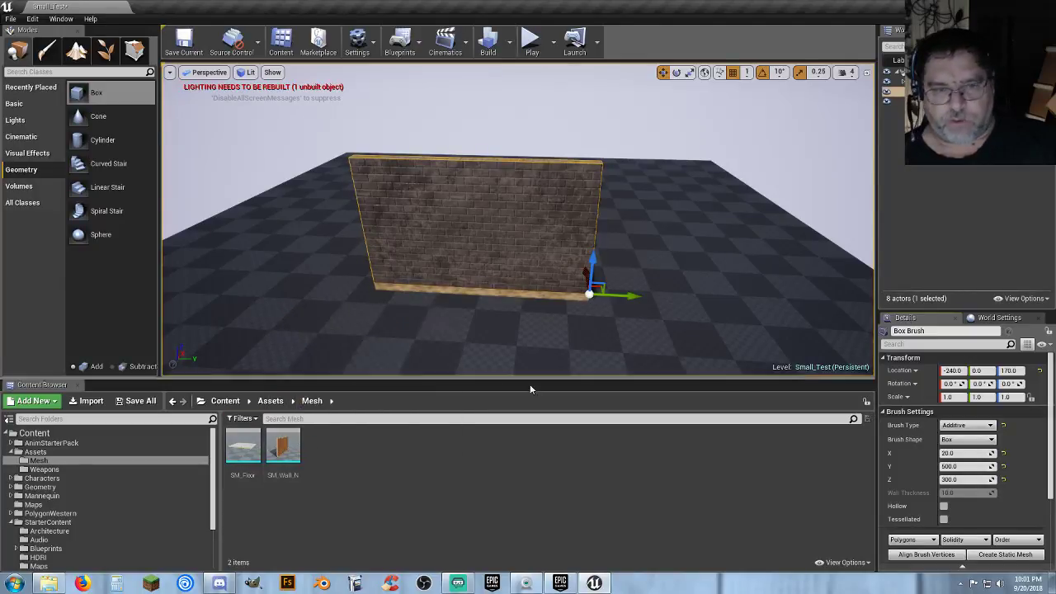
{"action": "double_click", "coordinate": [288, 450]}
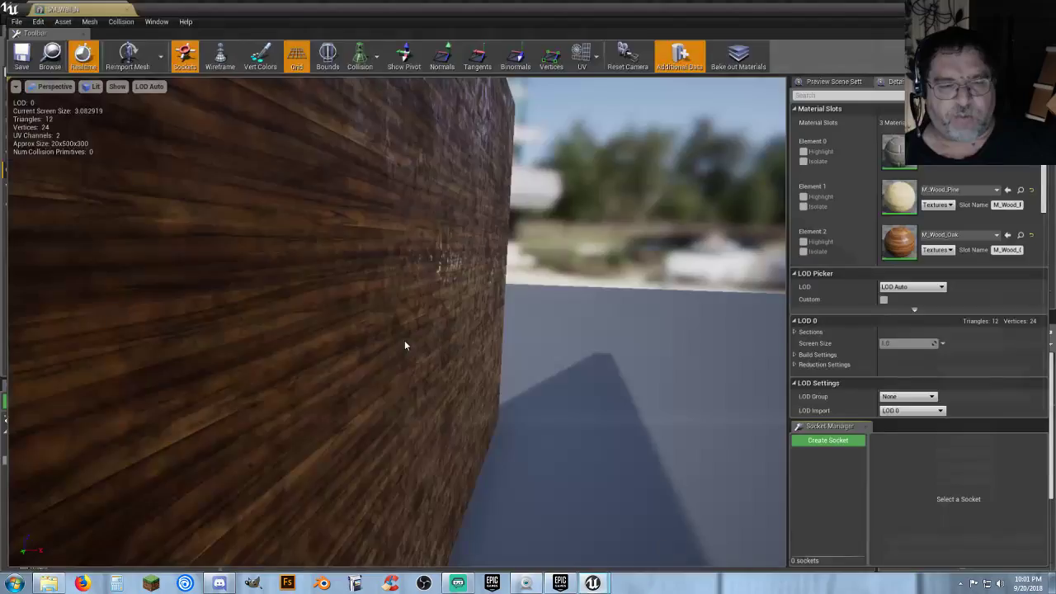
Add a box simplified collision to the SM_Wall_N mesh, save it and close the mesh editor
{"action": "left_click_drag", "start_coordinate": [398, 344], "coordinate": [358, 441]}
{"action": "left_click_drag", "start_coordinate": [363, 350], "coordinate": [529, 289]}
{"action": "scroll", "coordinate": [862, 322], "scroll_direction": "down", "scroll_amount": 6}
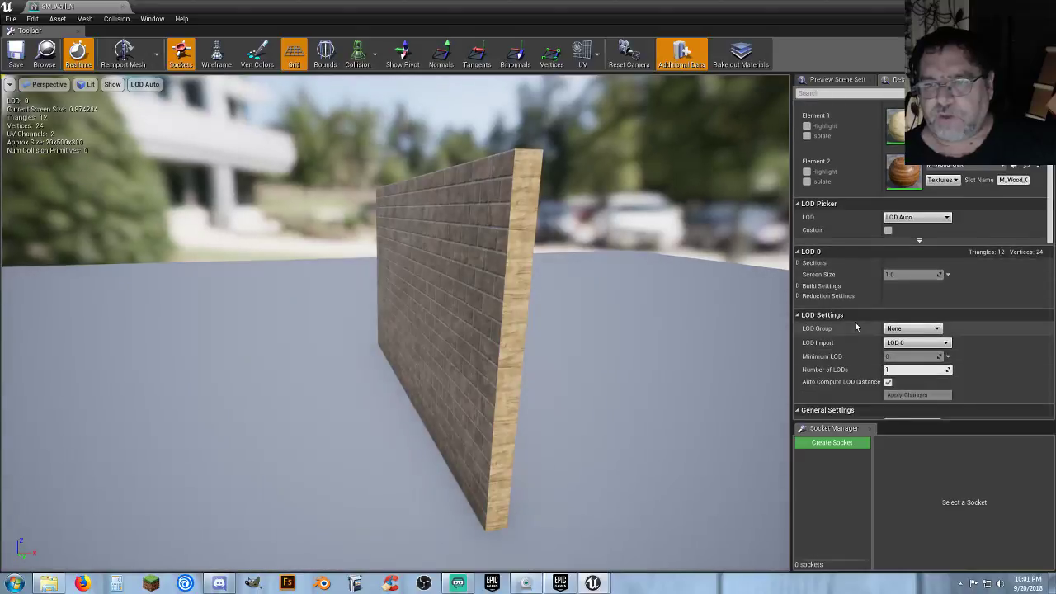
{"action": "scroll", "coordinate": [851, 324], "scroll_direction": "down", "scroll_amount": 3}
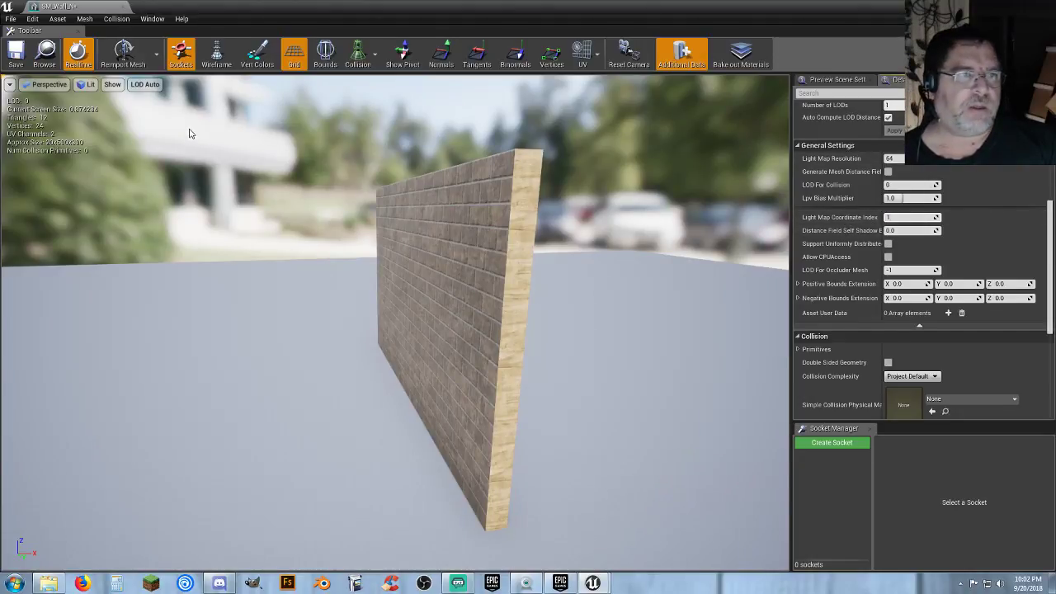
{"action": "left_click", "coordinate": [116, 18]}
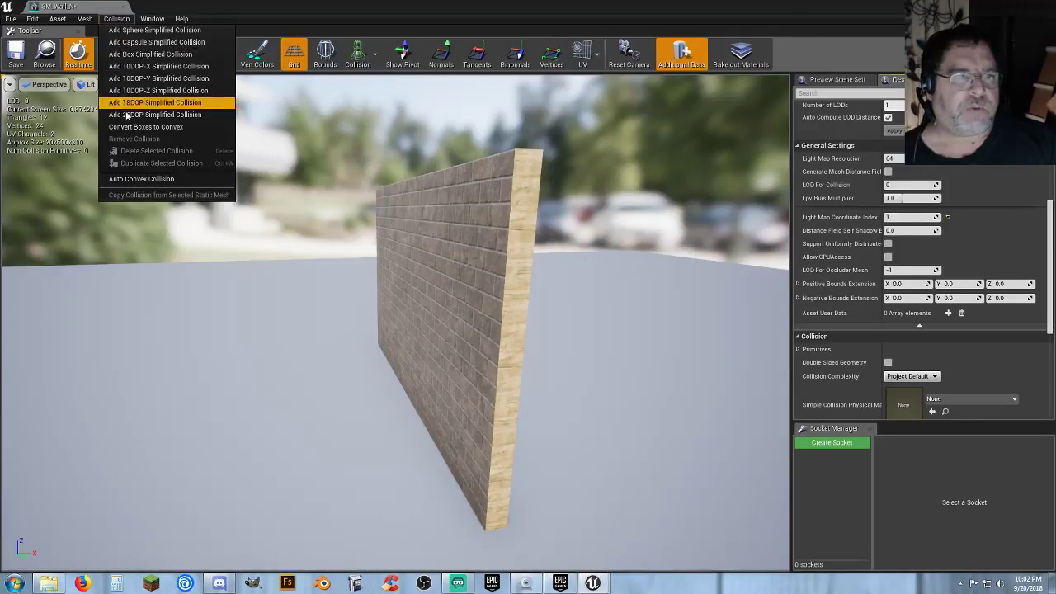
{"action": "left_click", "coordinate": [149, 54]}
{"action": "mouse_move", "coordinate": [558, 247]}
{"action": "left_mouse_down"}
{"action": "mouse_move", "coordinate": [478, 249]}
{"action": "mouse_move", "coordinate": [396, 281]}
{"action": "mouse_move", "coordinate": [471, 255]}
{"action": "mouse_move", "coordinate": [553, 190]}
{"action": "mouse_move", "coordinate": [549, 264]}
{"action": "mouse_move", "coordinate": [555, 245]}
{"action": "left_mouse_up"}
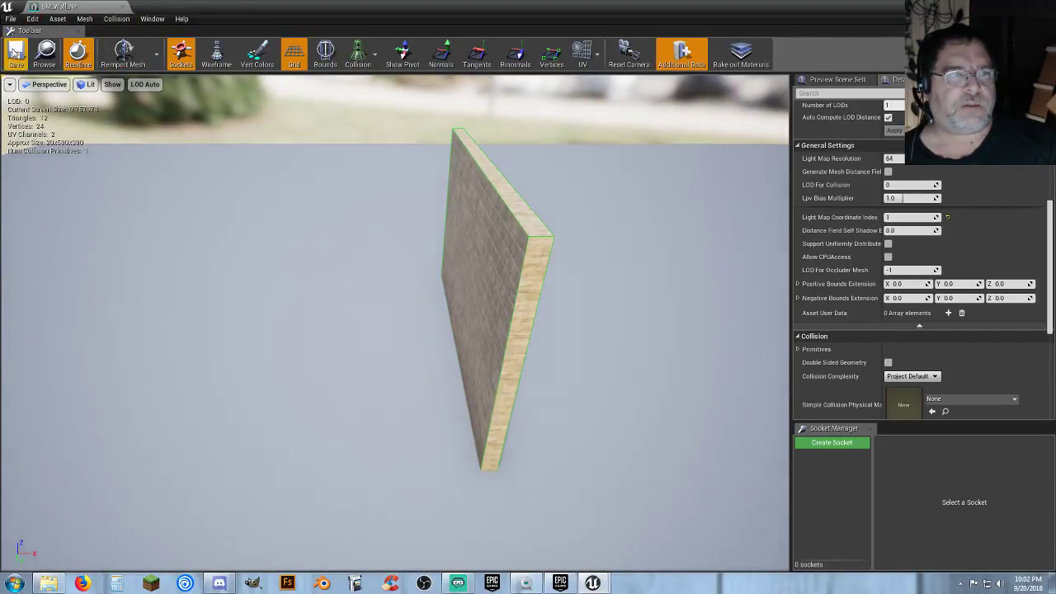
{"action": "left_click", "coordinate": [15, 54]}
{"action": "left_click", "coordinate": [123, 7]}
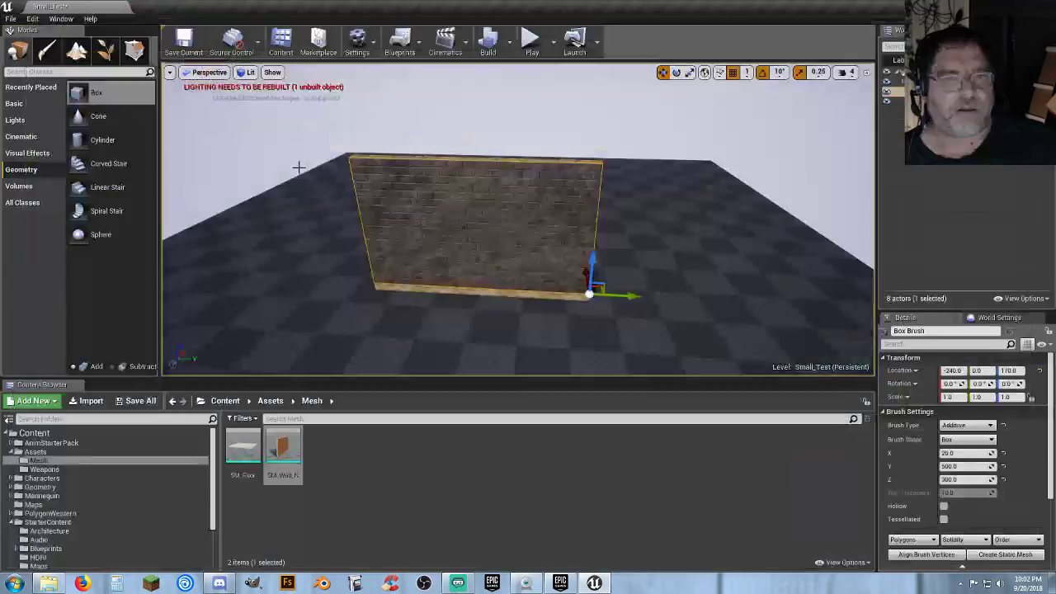
Try out SM_Wall_N in the level by placing a copy, rotating it 90 degrees about Z, and deleting it
{"action": "right_click_drag", "start_coordinate": [299, 168], "coordinate": [363, 169]}
{"action": "left_click_drag", "start_coordinate": [283, 446], "coordinate": [672, 299]}
{"action": "right_click_drag", "start_coordinate": [671, 299], "coordinate": [652, 289]}
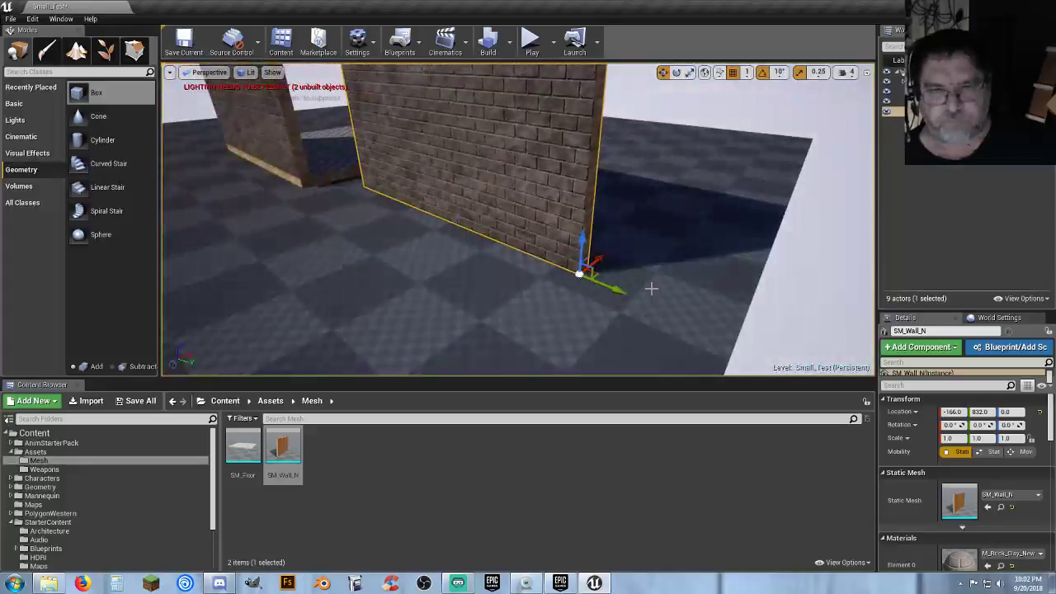
{"action": "left_click", "coordinate": [676, 73]}
{"action": "left_click_drag", "start_coordinate": [611, 268], "coordinate": [625, 316]}
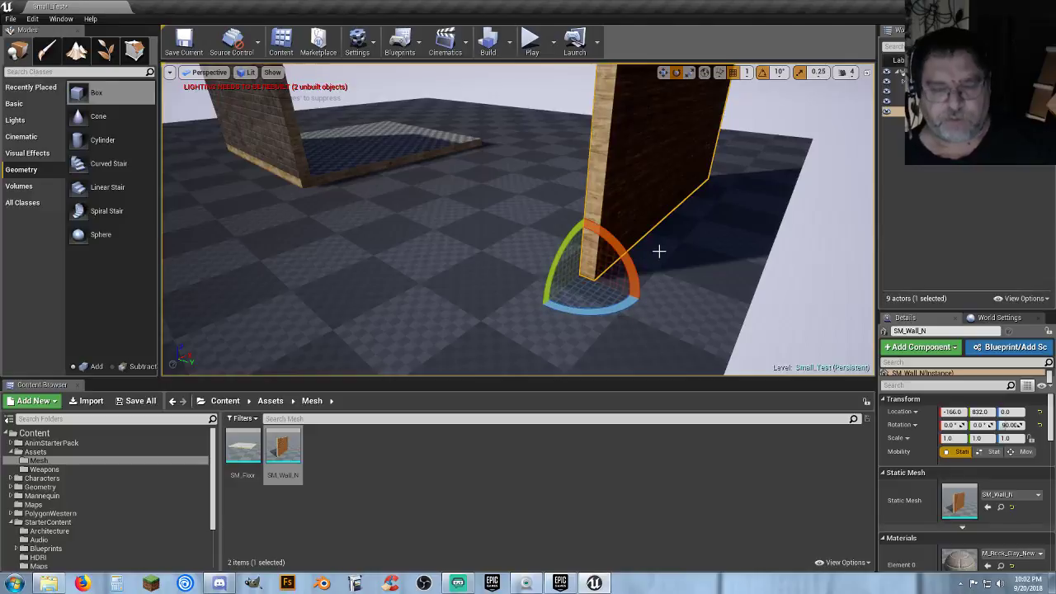
{"action": "key", "text": "Delete"}
Select the wall's box brush above the floor edge and switch to Geometry Editing mode
{"action": "right_click_drag", "start_coordinate": [624, 316], "coordinate": [421, 288]}
{"action": "right_click_drag", "start_coordinate": [615, 158], "coordinate": [635, 156]}
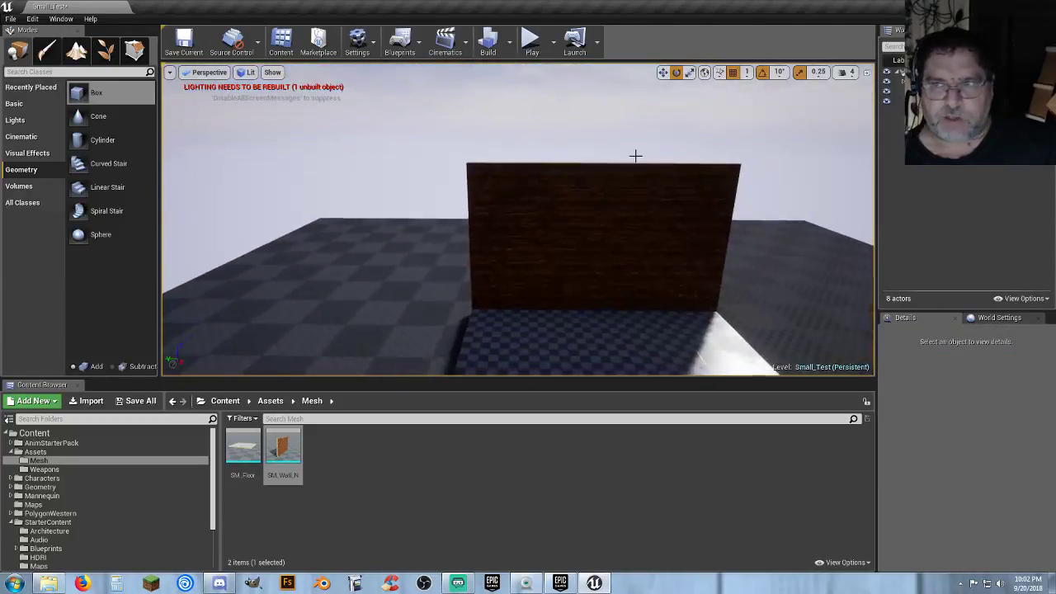
{"action": "left_click", "coordinate": [604, 231]}
{"action": "mouse_move", "coordinate": [635, 213]}
{"action": "right_mouse_down"}
{"action": "mouse_move", "coordinate": [640, 132]}
{"action": "mouse_move", "coordinate": [635, 213]}
{"action": "right_mouse_up"}
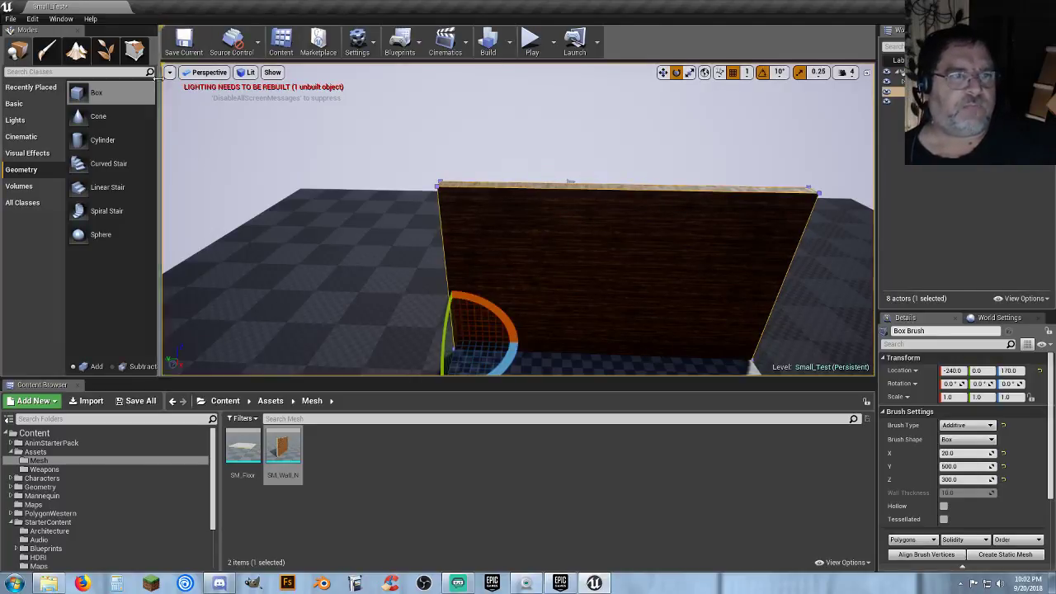
{"action": "left_click", "coordinate": [134, 52]}
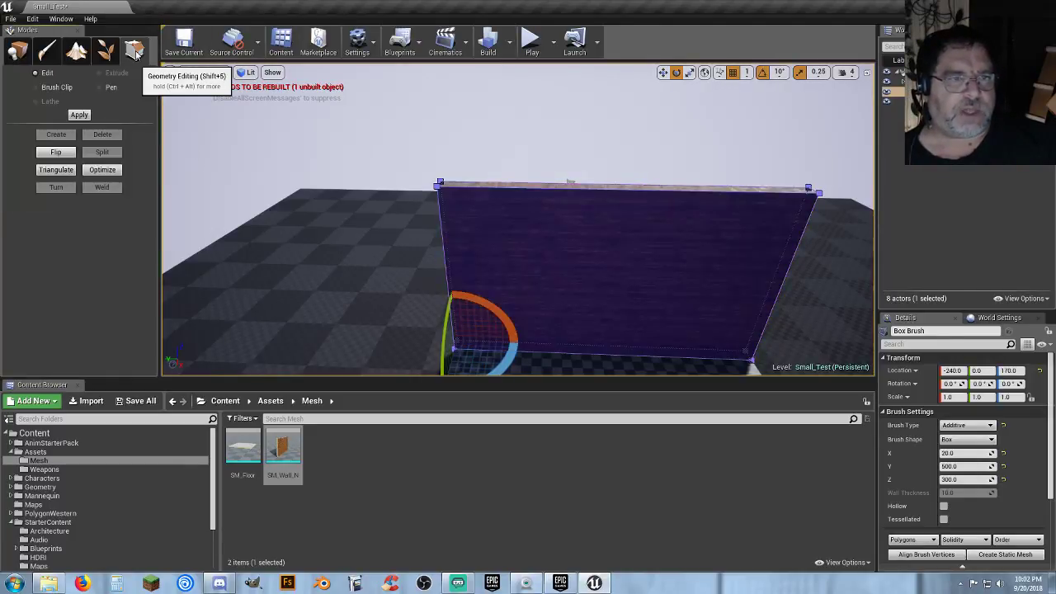
{"action": "right_click_drag", "start_coordinate": [448, 228], "coordinate": [448, 253]}
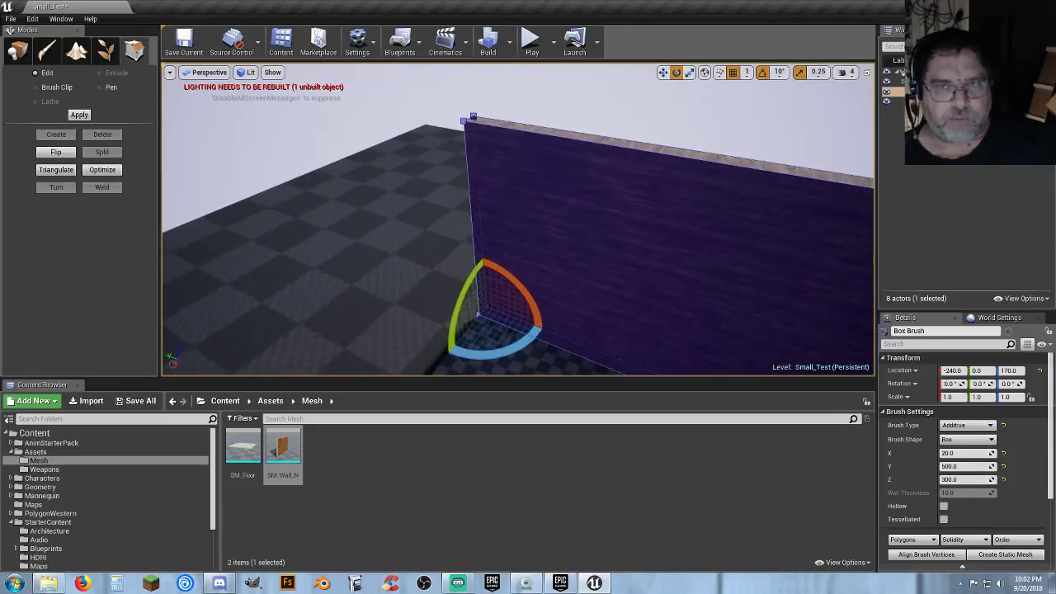
Set the position grid snap to 10 and shift the two inner-face vertices at one wall end inward along Y to bevel that end
{"action": "left_click", "coordinate": [662, 72]}
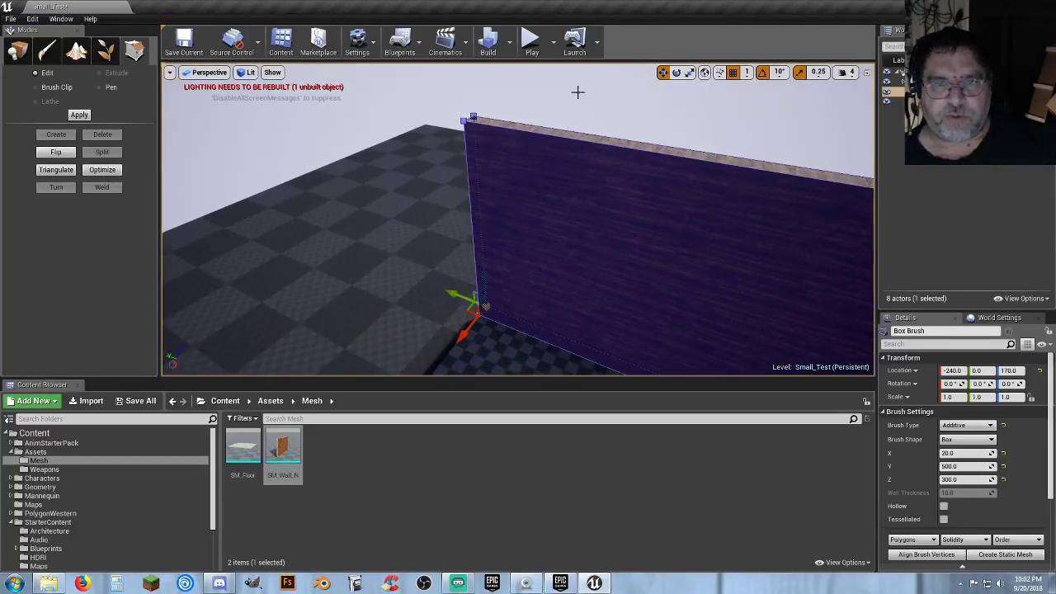
{"action": "left_click", "coordinate": [463, 120]}
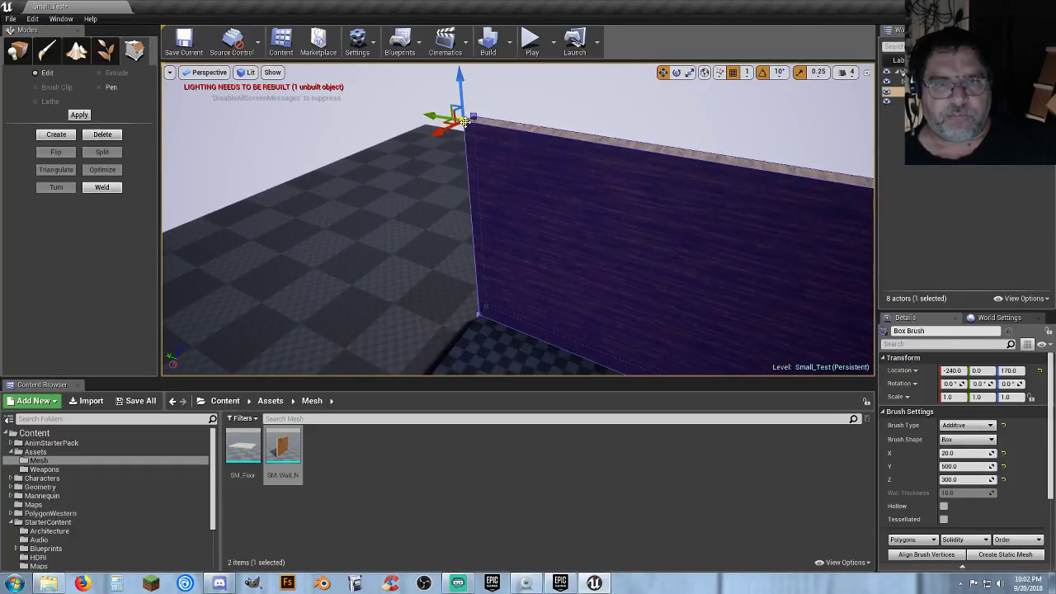
{"action": "left_click", "coordinate": [479, 316]}
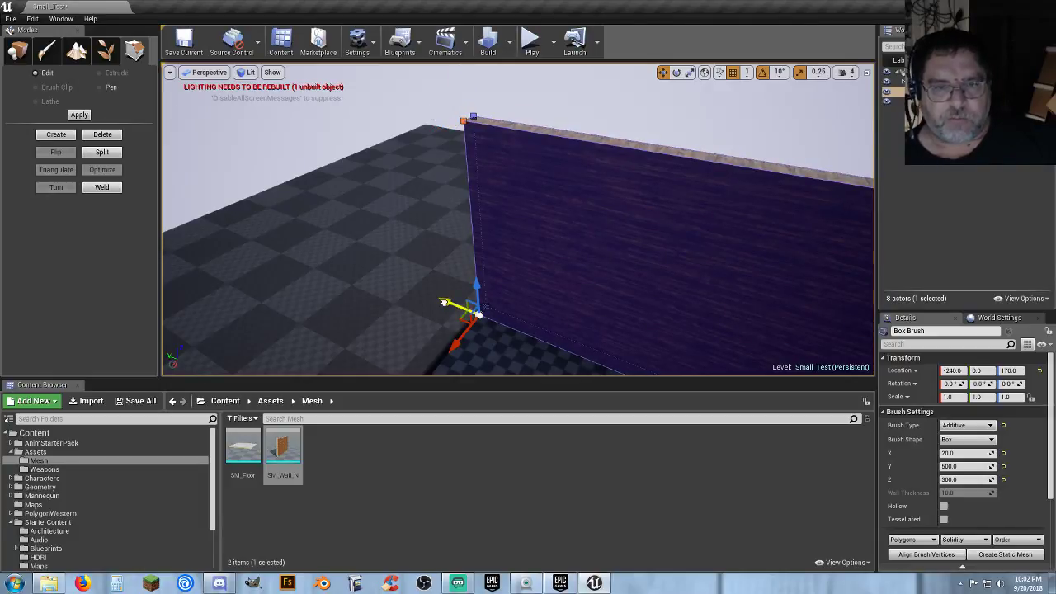
{"action": "left_click_drag", "start_coordinate": [443, 302], "coordinate": [451, 303]}
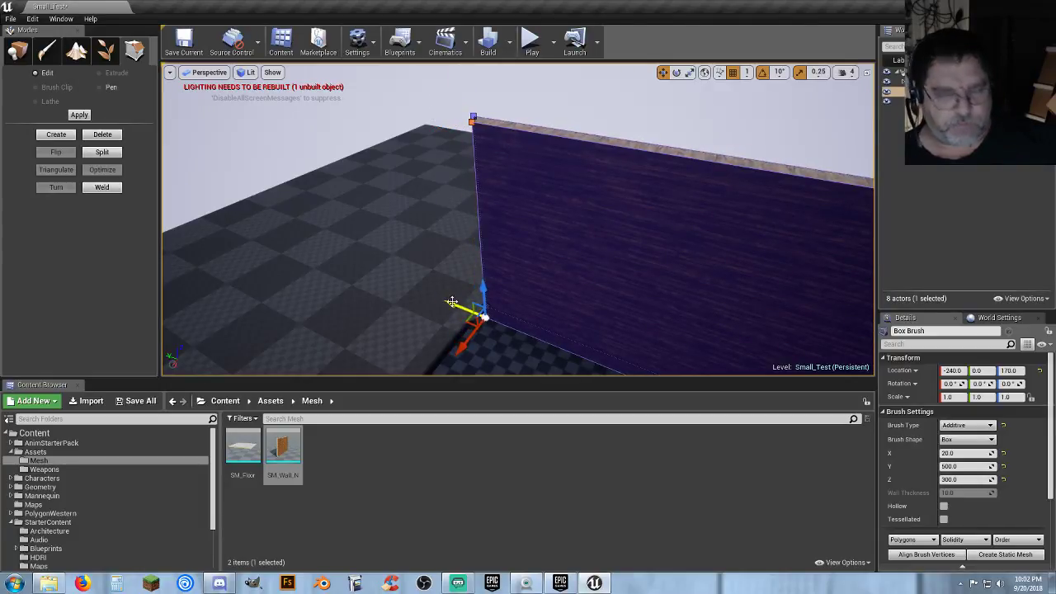
{"action": "key", "text": "ctrl+z"}
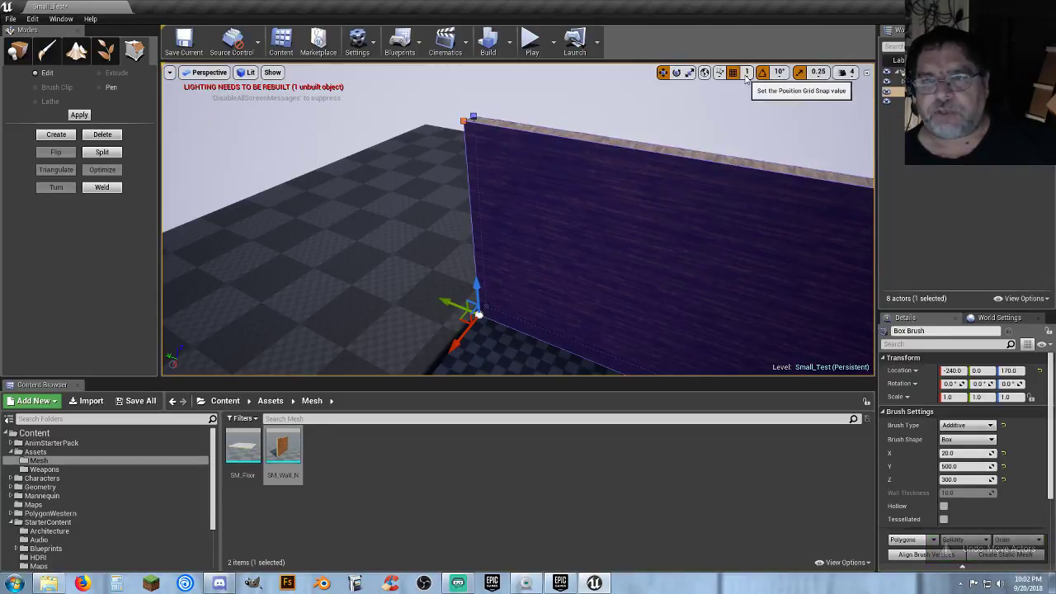
{"action": "left_click", "coordinate": [746, 74]}
{"action": "left_click", "coordinate": [749, 119]}
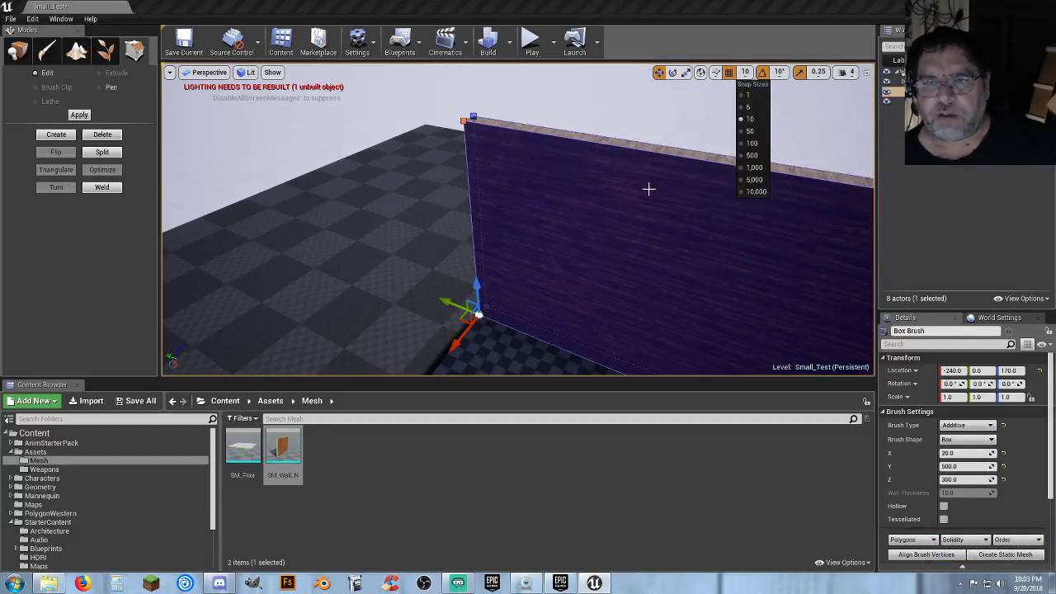
{"action": "left_click_drag", "start_coordinate": [446, 302], "coordinate": [459, 303]}
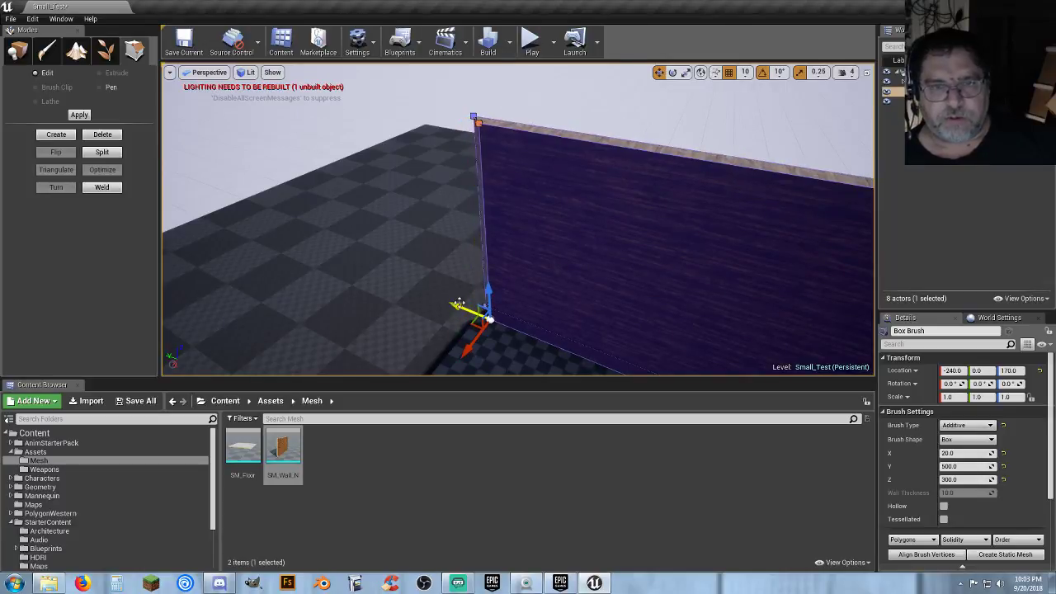
{"action": "mouse_move", "coordinate": [558, 264]}
{"action": "right_mouse_down"}
{"action": "mouse_move", "coordinate": [557, 206]}
{"action": "mouse_move", "coordinate": [569, 264]}
{"action": "mouse_move", "coordinate": [590, 276]}
{"action": "mouse_move", "coordinate": [619, 272]}
{"action": "mouse_move", "coordinate": [558, 263]}
{"action": "mouse_move", "coordinate": [566, 264]}
{"action": "right_mouse_up"}
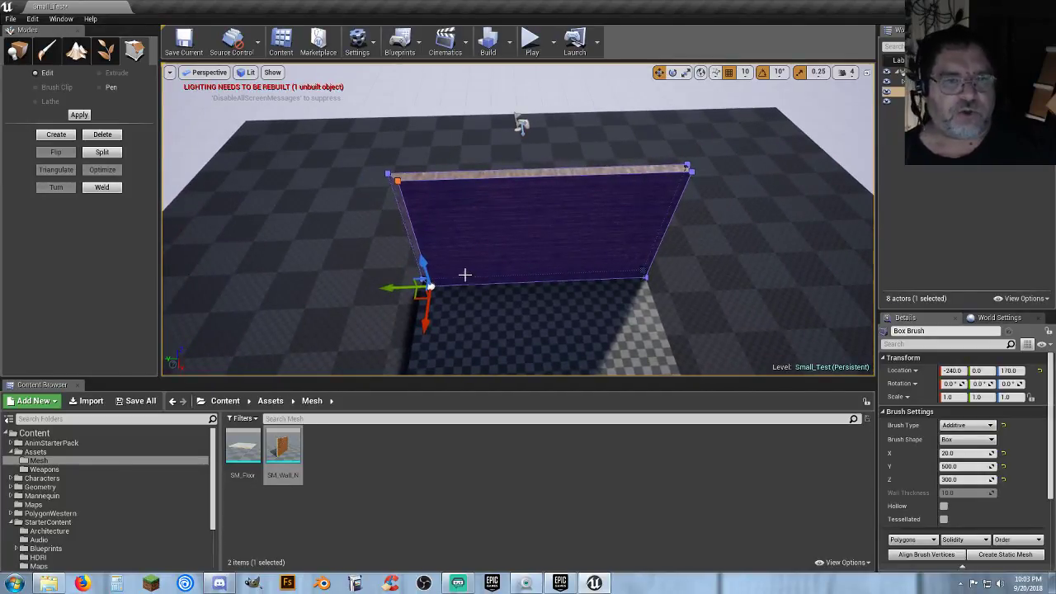
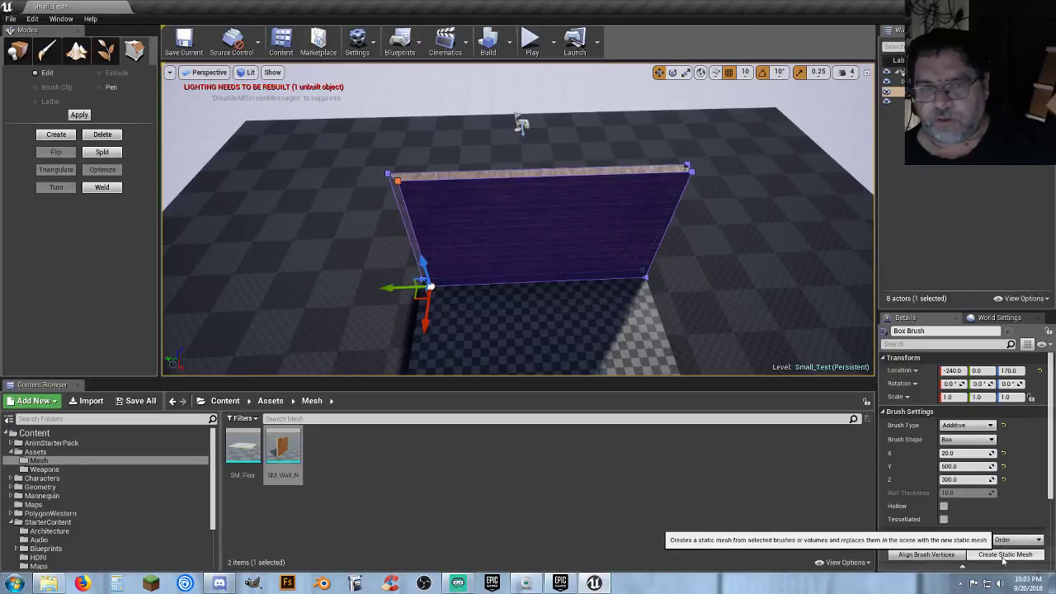
Create a static mesh named SM_Wall_rb from the beveled brush in Assets/Mesh, and undo the brush's replacement in the level
{"action": "left_click", "coordinate": [16, 52]}
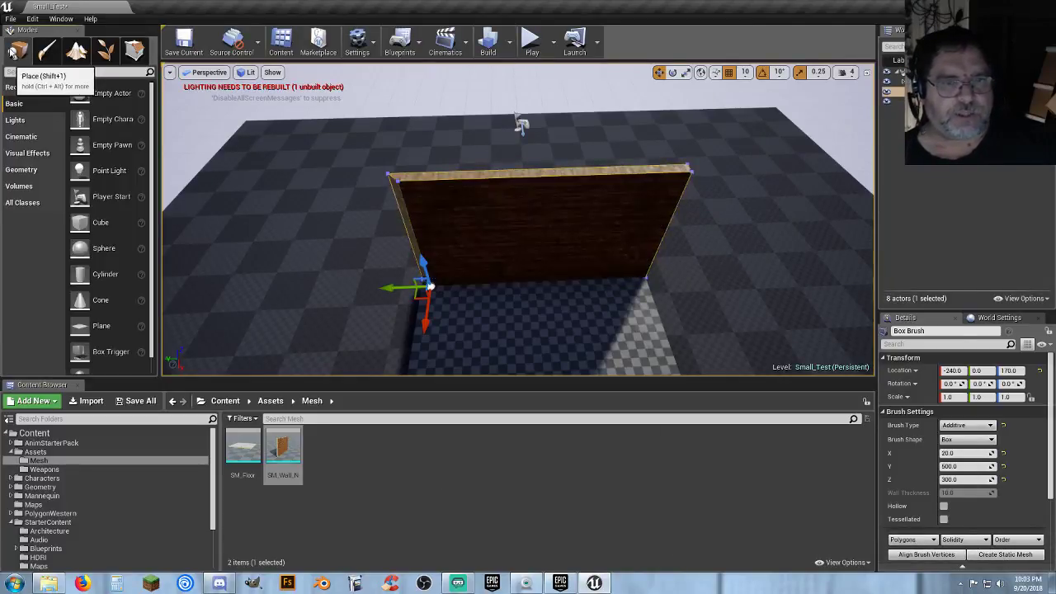
{"action": "left_click_drag", "start_coordinate": [451, 252], "coordinate": [701, 272], "text": "alt"}
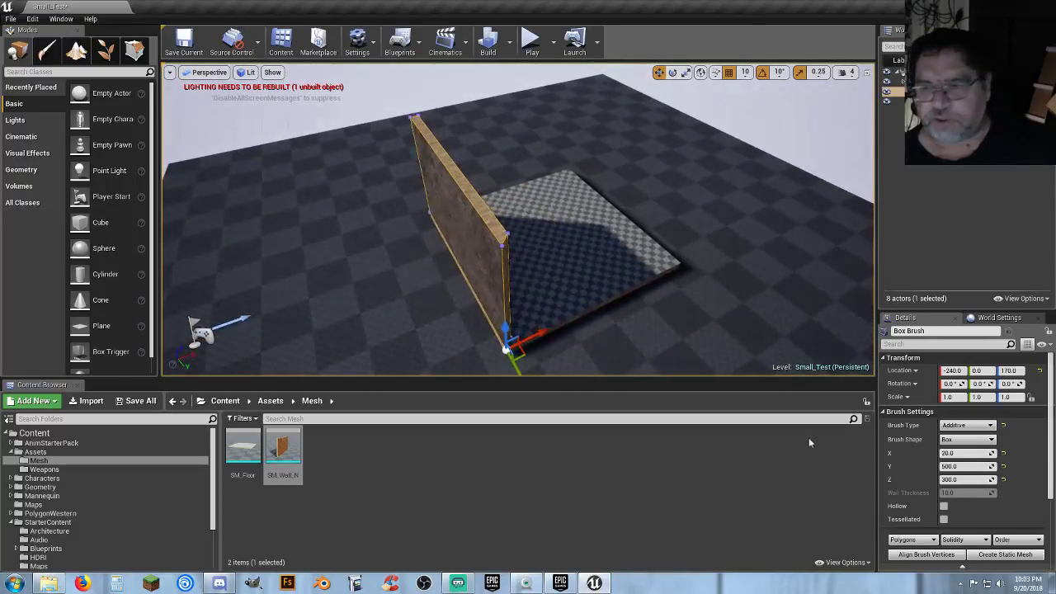
{"action": "left_click", "coordinate": [1005, 554]}
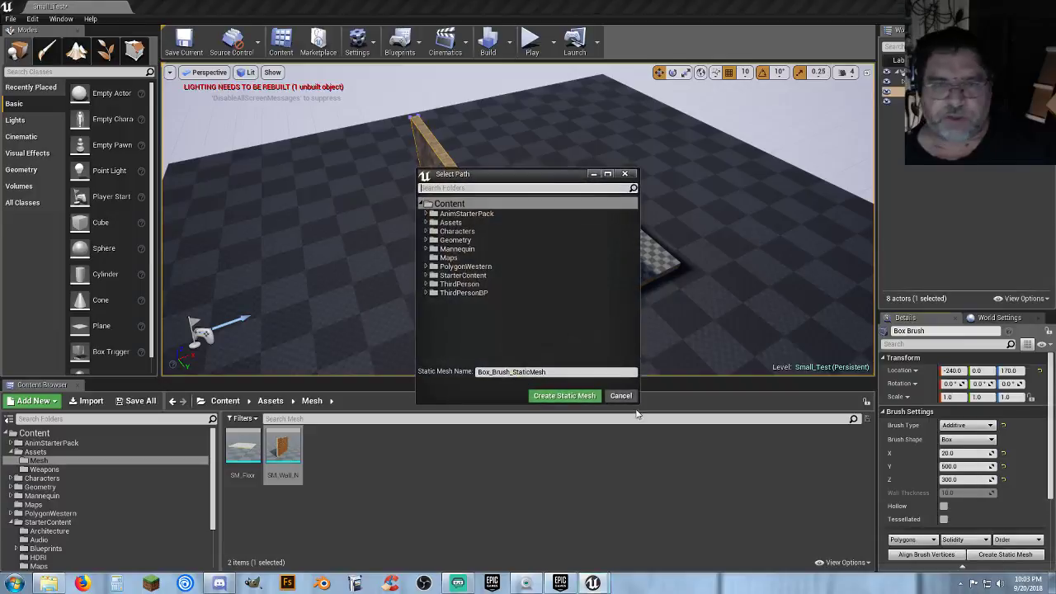
{"action": "left_click", "coordinate": [425, 222]}
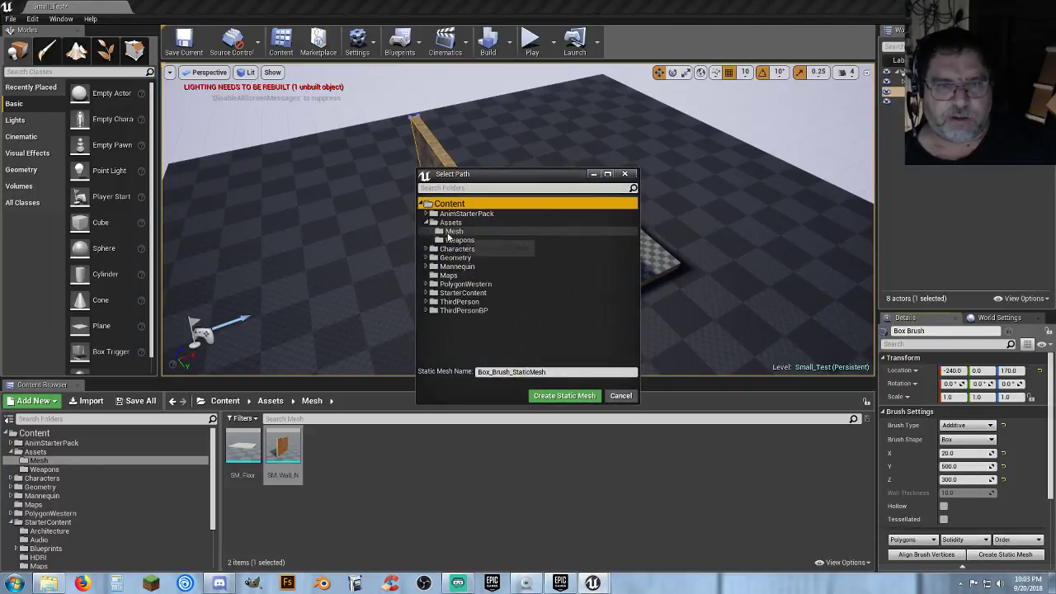
{"action": "left_click", "coordinate": [454, 231]}
{"action": "left_click", "coordinate": [537, 371]}
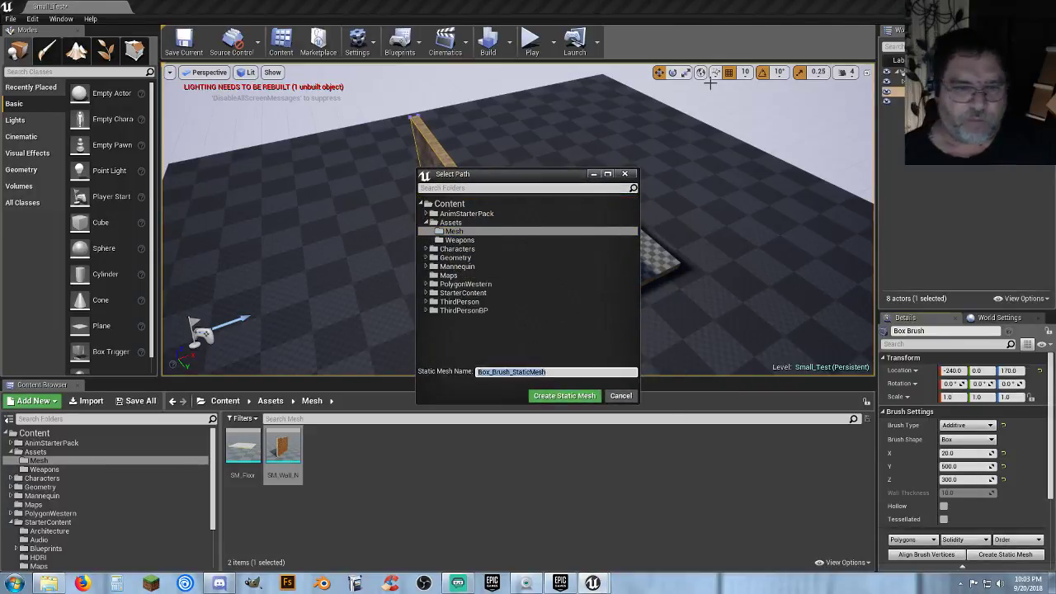
{"action": "type", "text": "SM_Wall_rb"}
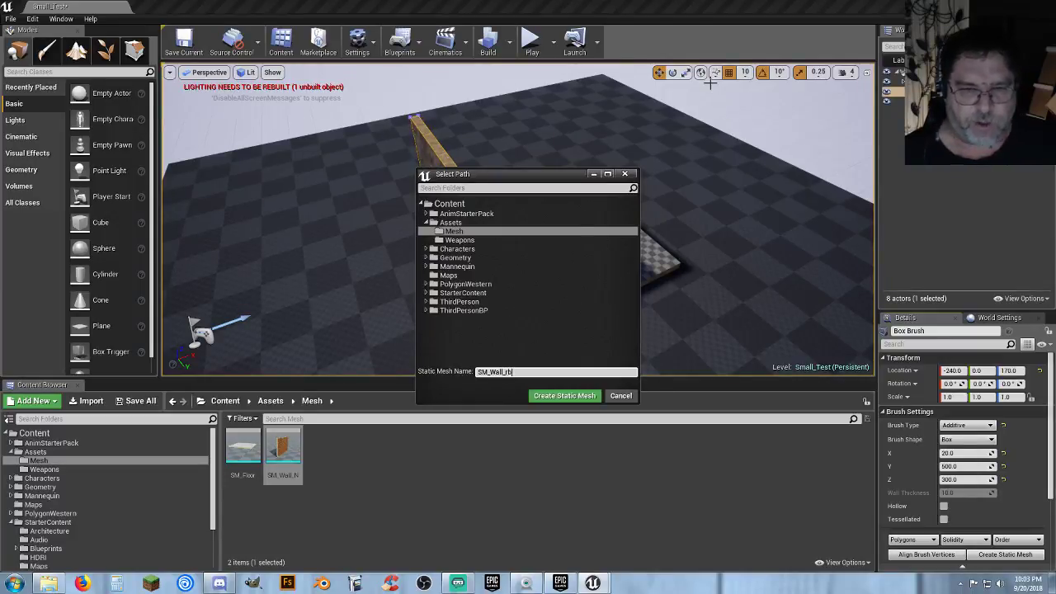
{"action": "left_click", "coordinate": [565, 395]}
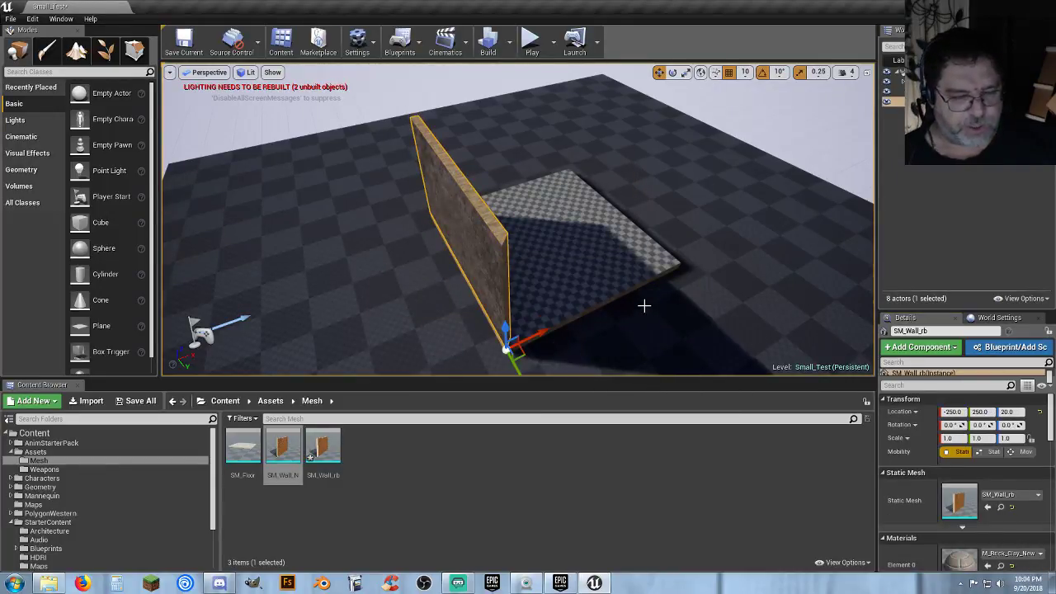
{"action": "key", "text": "ctrl+z"}
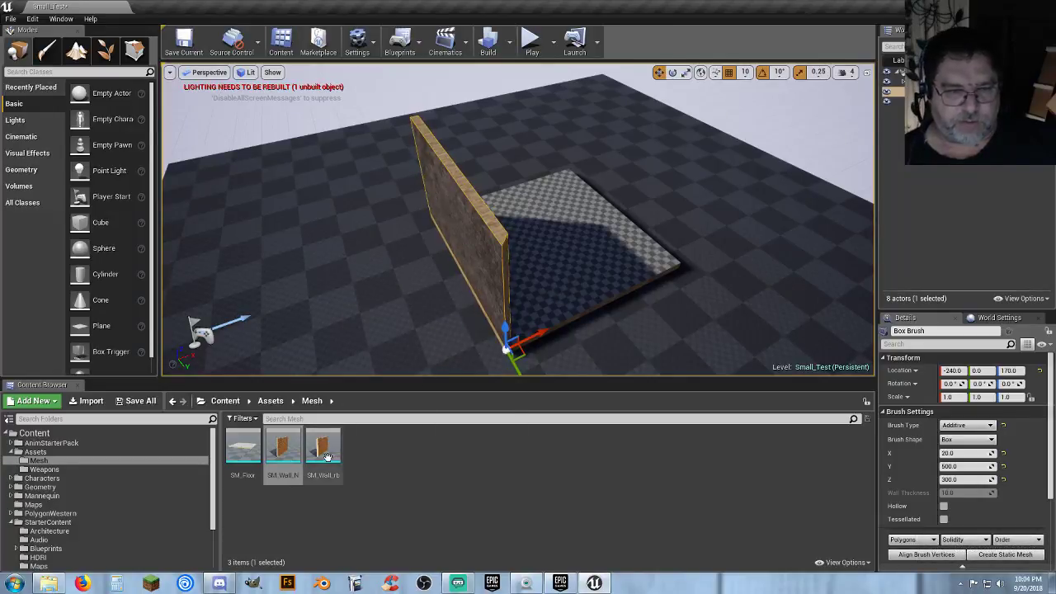
In Geometry Editing mode, move the two inner-face vertices at the beveled wall end back outward along Y
{"action": "mouse_move", "coordinate": [580, 264]}
{"action": "right_mouse_down"}
{"action": "mouse_move", "coordinate": [322, 276]}
{"action": "mouse_move", "coordinate": [577, 264]}
{"action": "right_mouse_up"}
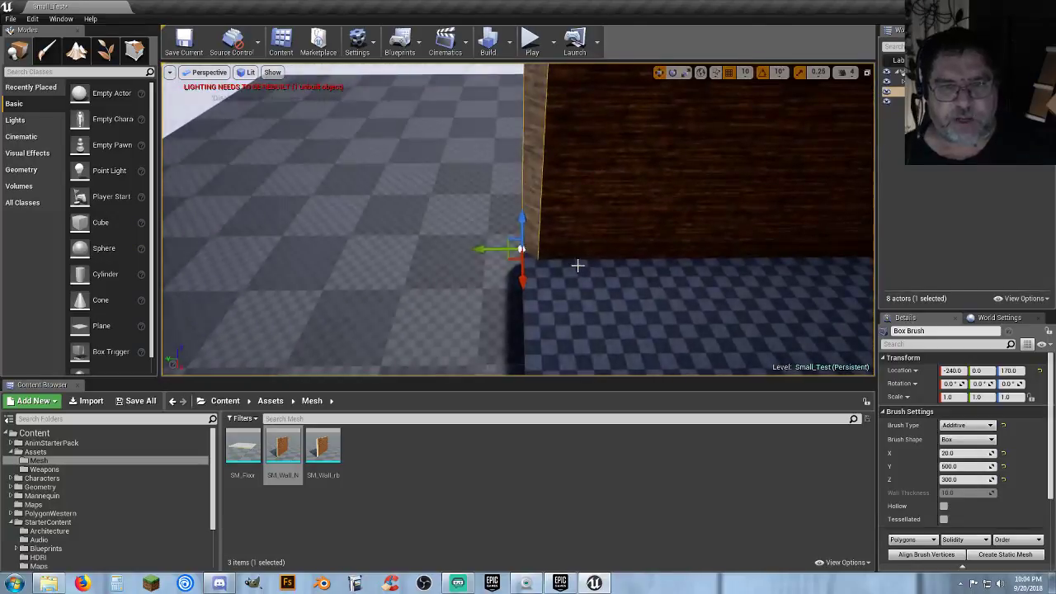
{"action": "left_click", "coordinate": [135, 52]}
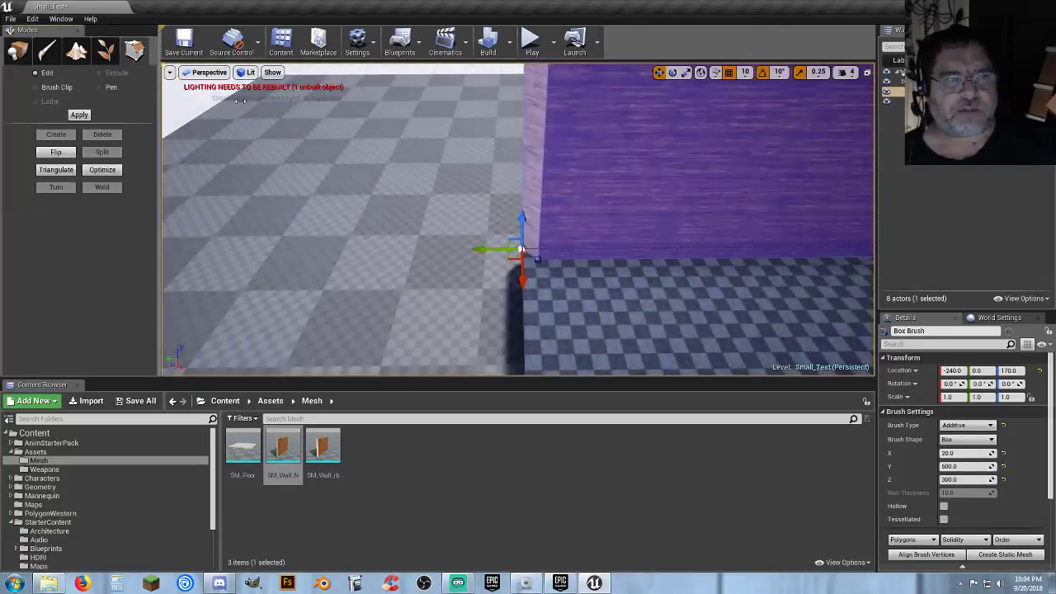
{"action": "right_click_drag", "start_coordinate": [536, 150], "coordinate": [445, 156]}
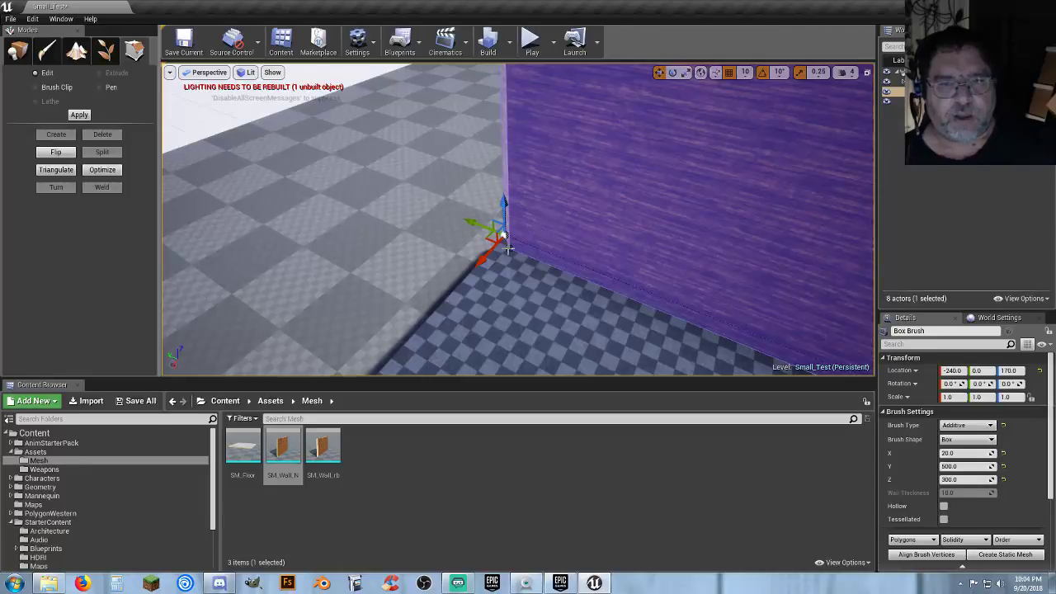
{"action": "left_click", "coordinate": [507, 248]}
{"action": "mouse_move", "coordinate": [509, 248]}
{"action": "right_mouse_down"}
{"action": "mouse_move", "coordinate": [504, 223]}
{"action": "mouse_move", "coordinate": [518, 238]}
{"action": "right_mouse_up"}
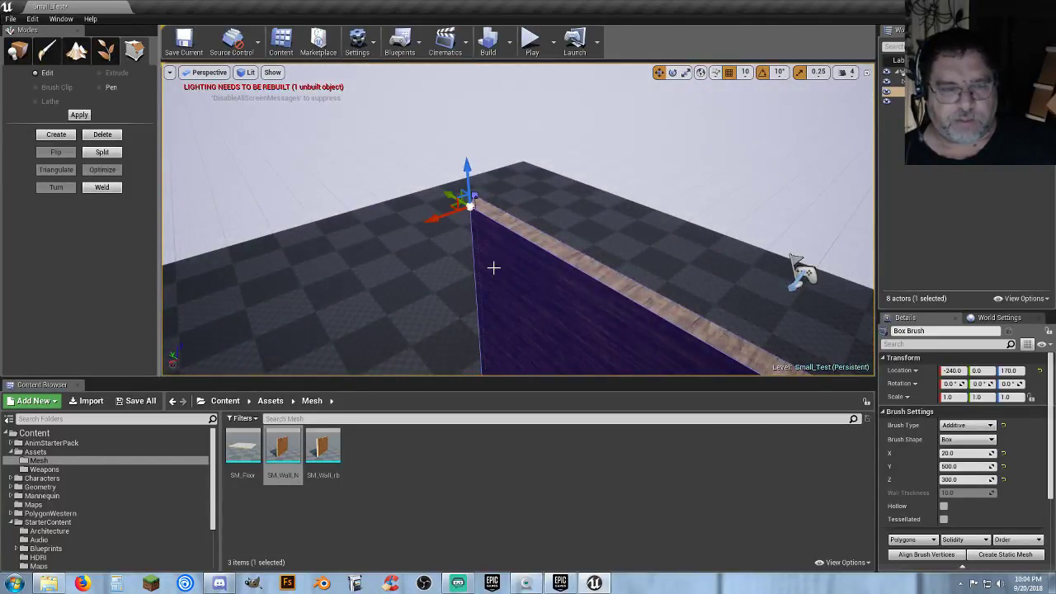
{"action": "left_click_drag", "start_coordinate": [507, 283], "coordinate": [476, 214], "text": "alt"}
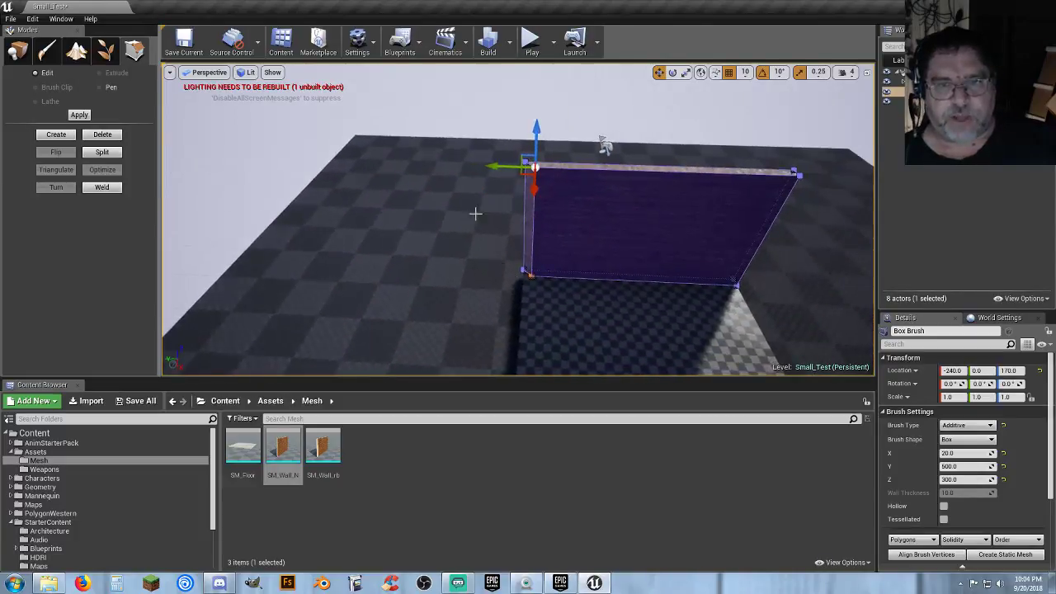
{"action": "left_click_drag", "start_coordinate": [490, 168], "coordinate": [486, 168]}
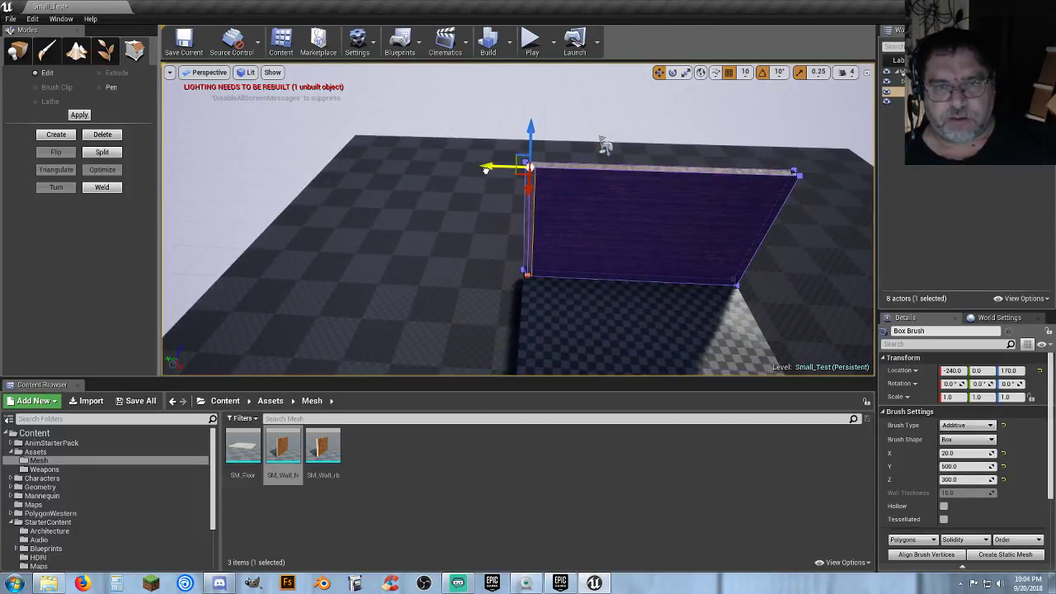
{"action": "mouse_move", "coordinate": [590, 195]}
{"action": "right_mouse_down"}
{"action": "mouse_move", "coordinate": [606, 202]}
{"action": "mouse_move", "coordinate": [514, 269]}
{"action": "right_mouse_up"}
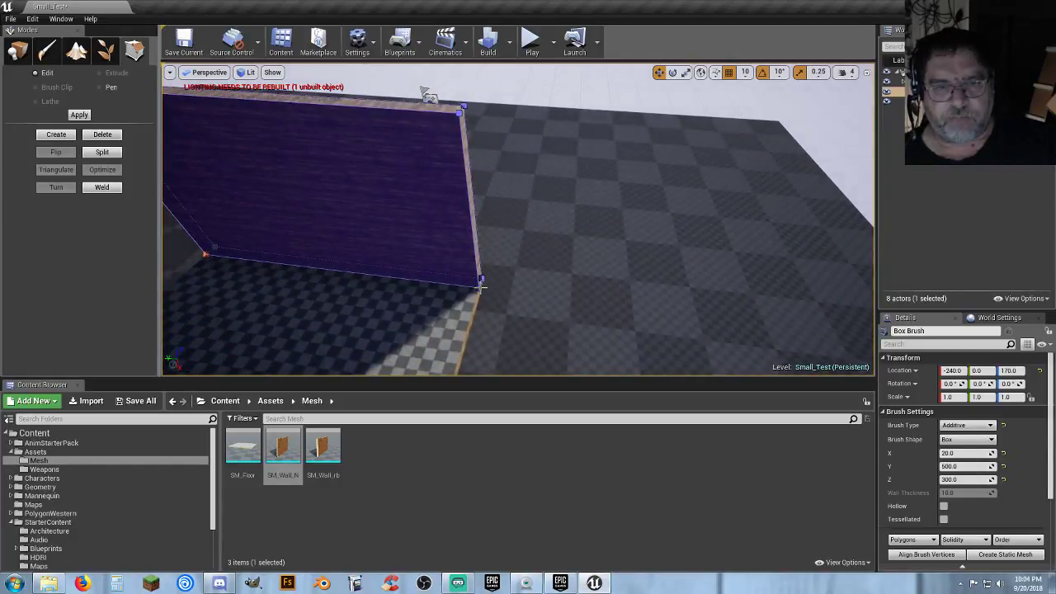
Shift the two inner-face vertices at the opposite end of the wall brush inward along Y to bevel that end
{"action": "left_click", "coordinate": [480, 282]}
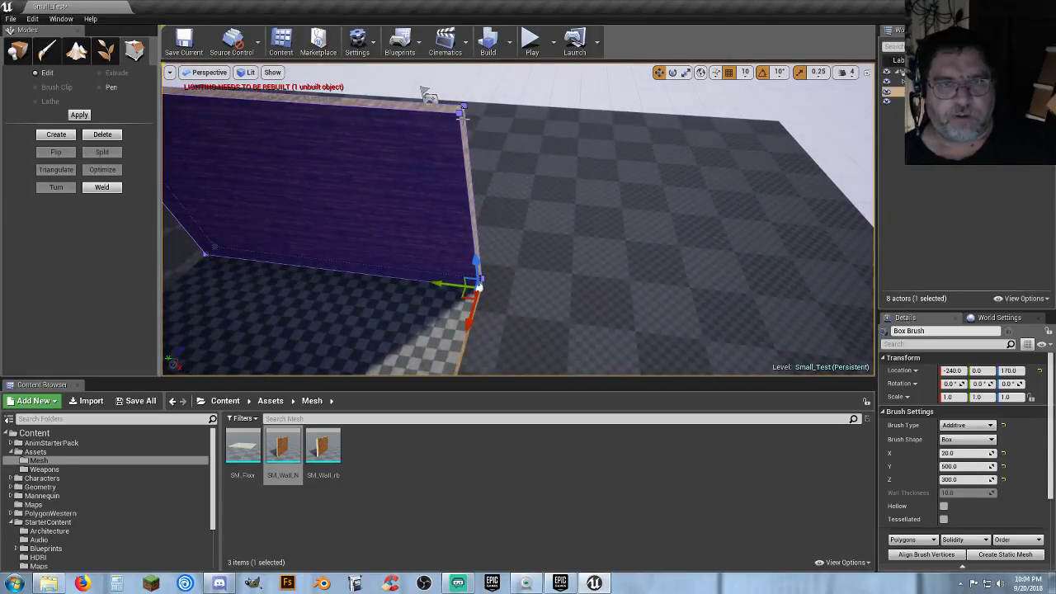
{"action": "left_click", "coordinate": [462, 110]}
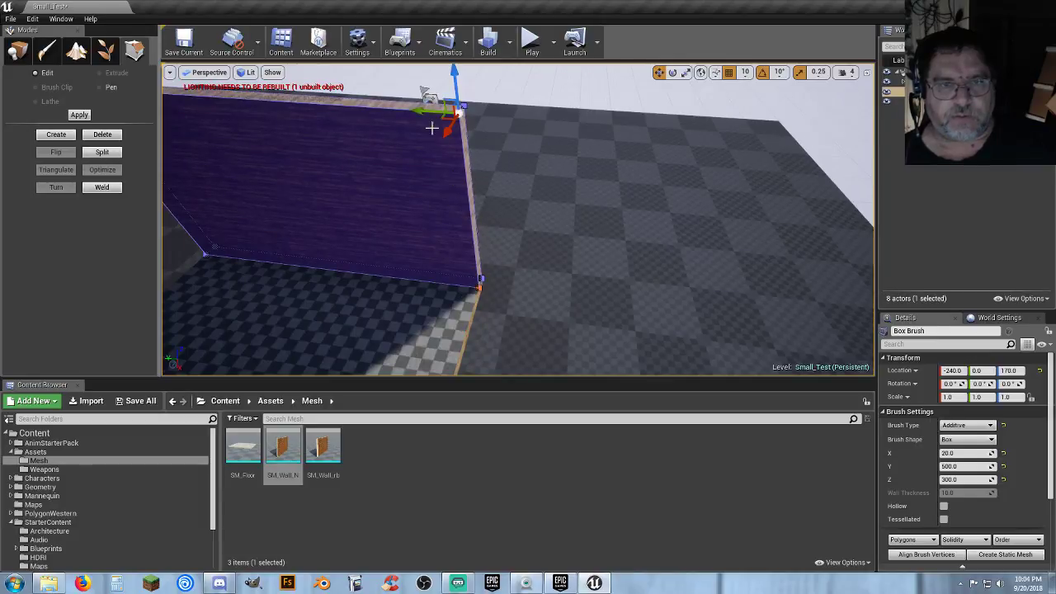
{"action": "left_click_drag", "start_coordinate": [419, 114], "coordinate": [401, 117]}
{"action": "right_click_drag", "start_coordinate": [519, 169], "coordinate": [548, 169]}
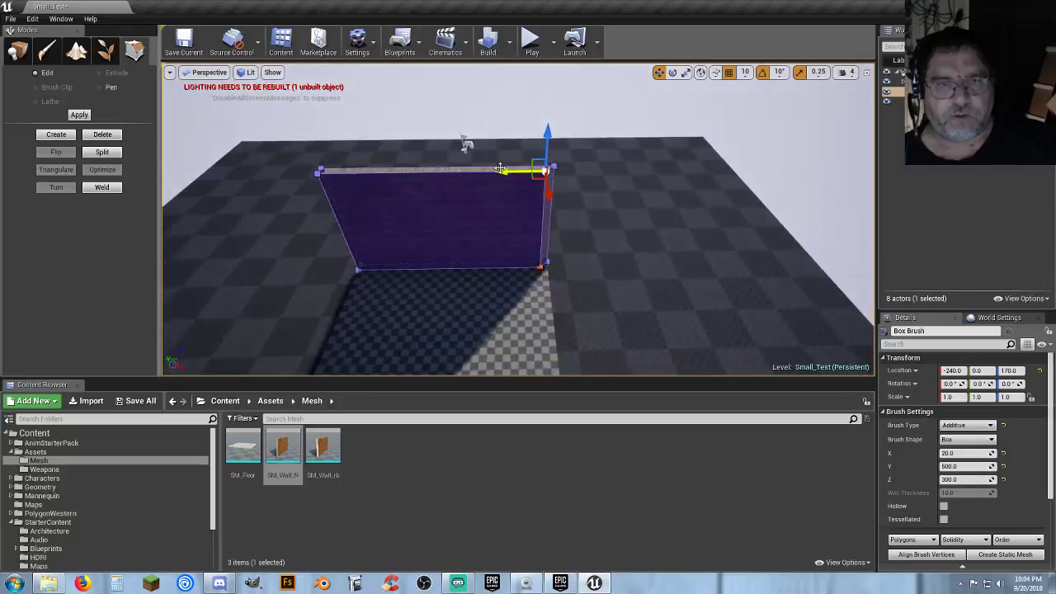
Create a static mesh named SM_Wall_lb from the beveled brush in Assets/Mesh, and undo the brush's conversion in the level
{"action": "left_click", "coordinate": [17, 50]}
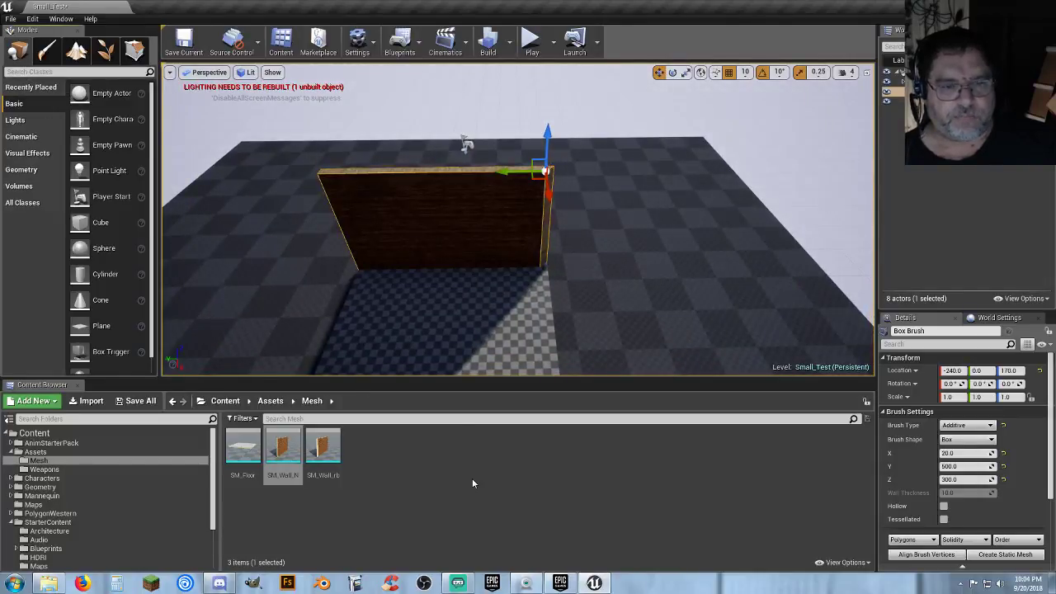
{"action": "left_click", "coordinate": [994, 561]}
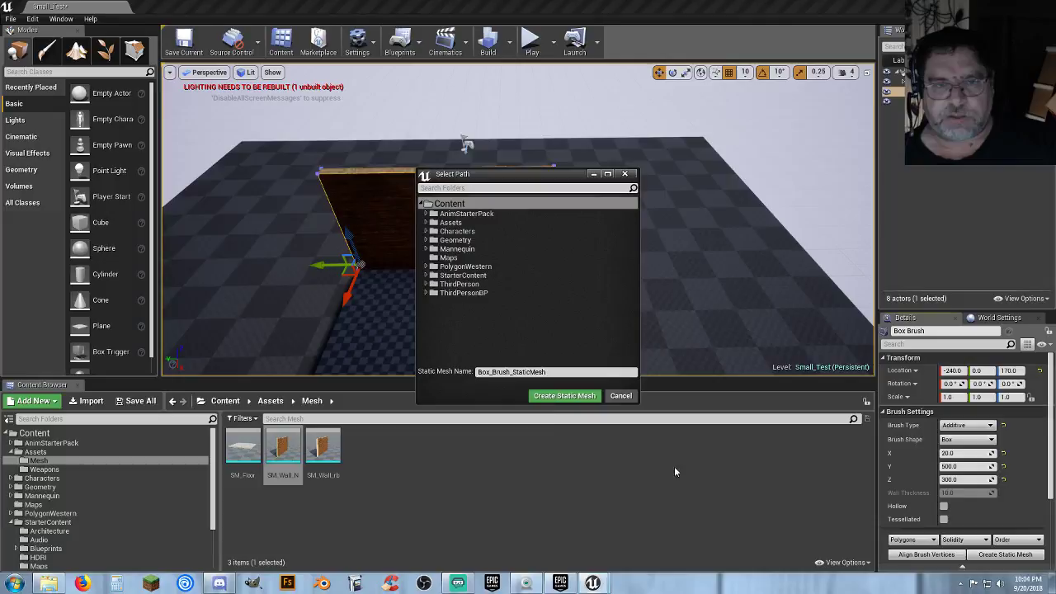
{"action": "left_click", "coordinate": [426, 223]}
{"action": "left_click", "coordinate": [453, 231]}
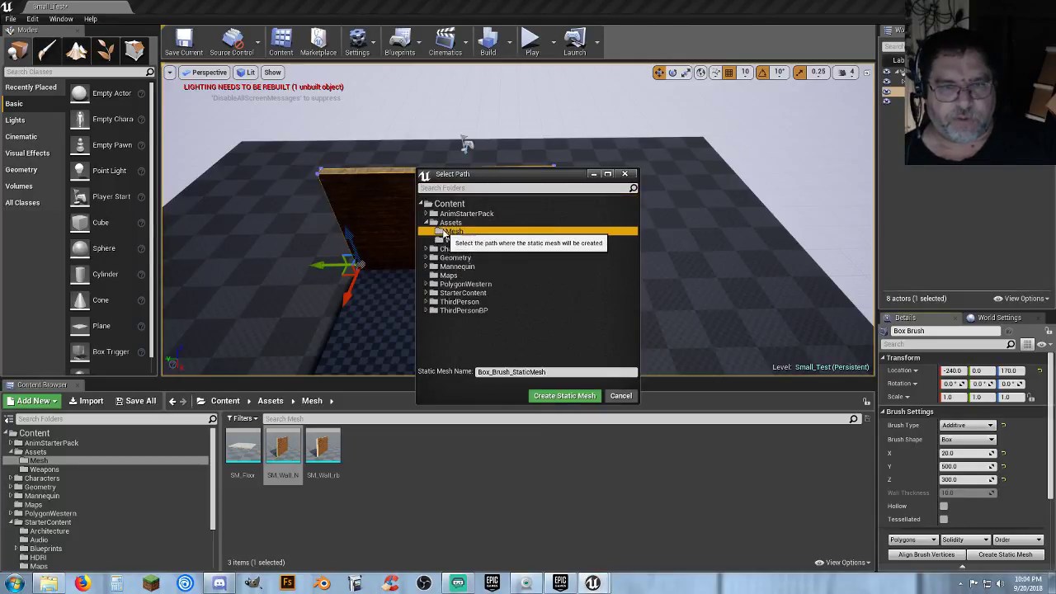
{"action": "double_click", "coordinate": [550, 372]}
{"action": "type", "text": "S"}
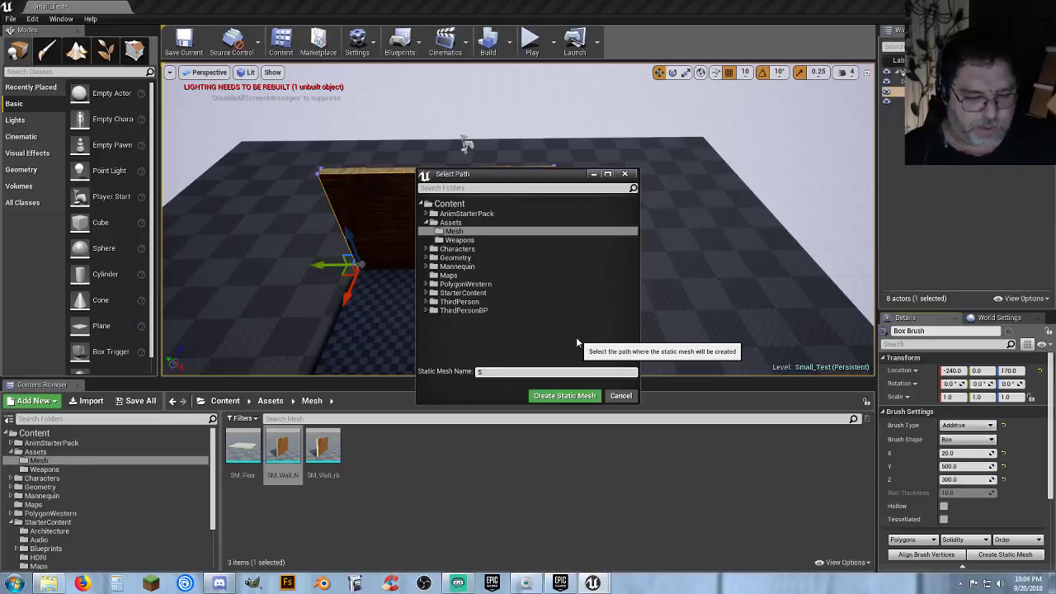
{"action": "type", "text": "M_Wall"}
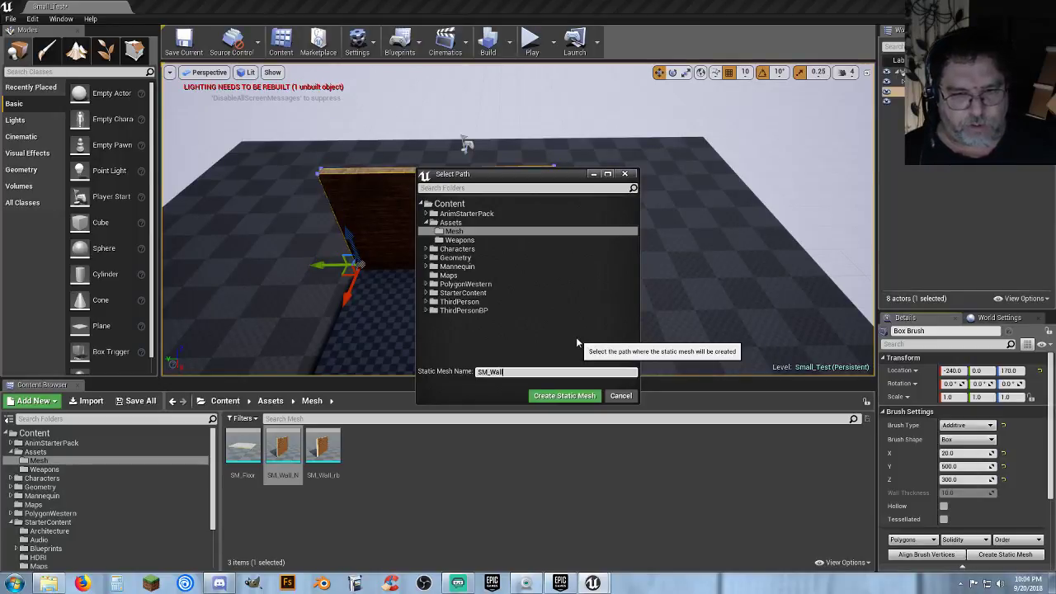
{"action": "type", "text": "_lb"}
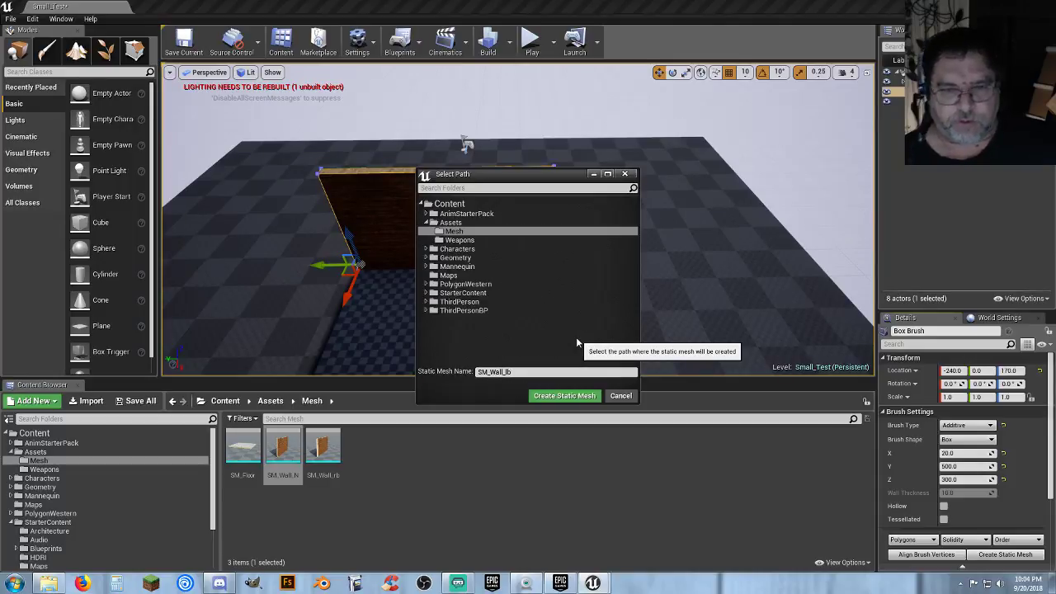
{"action": "left_click", "coordinate": [575, 397]}
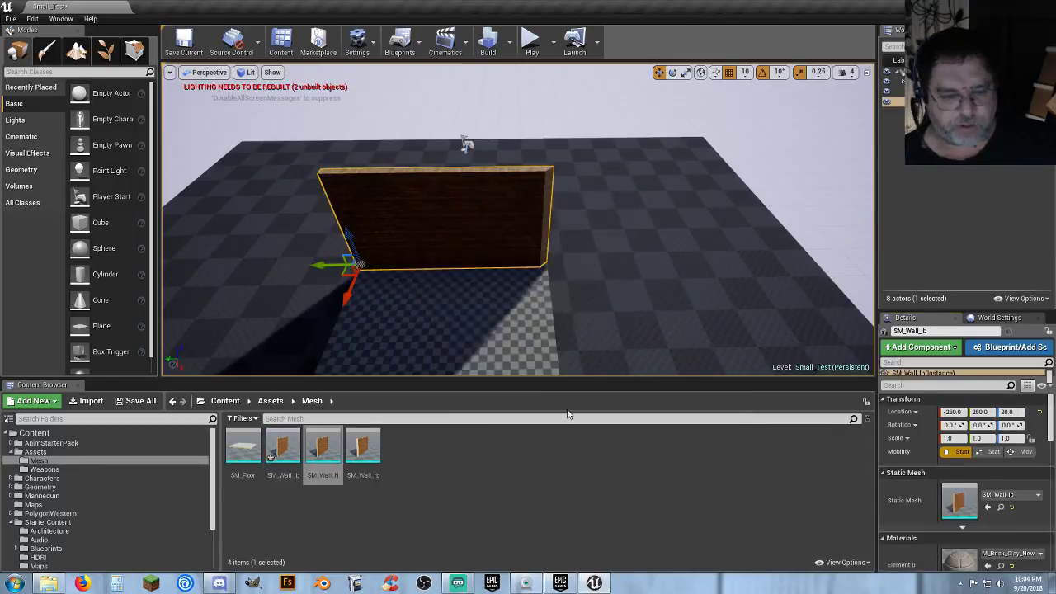
{"action": "key", "text": "ctrl+z"}
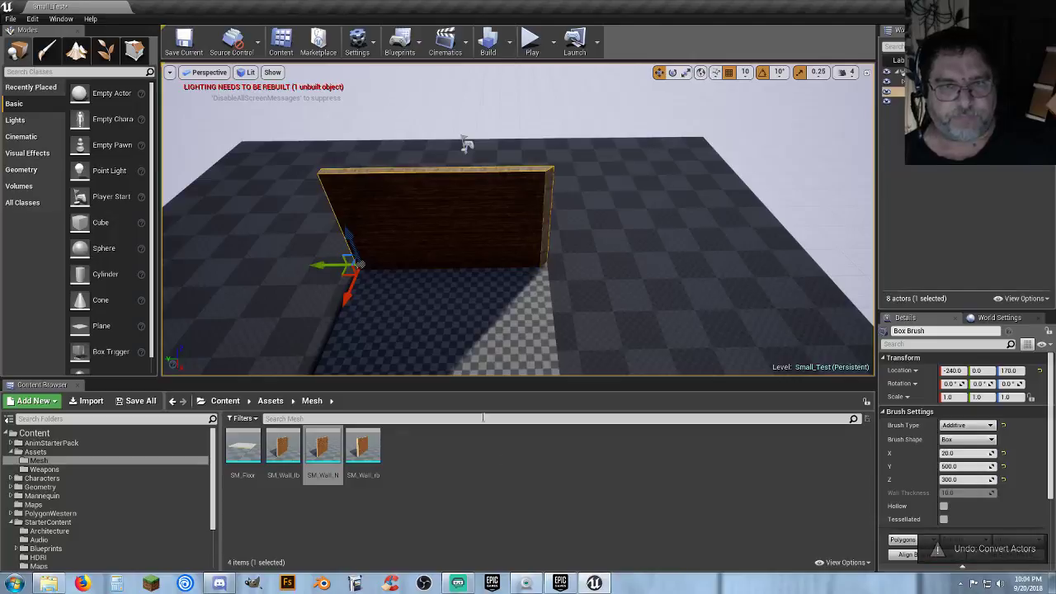
Return the wall's box brush to Geometry Editing mode
{"action": "key", "text": "f"}
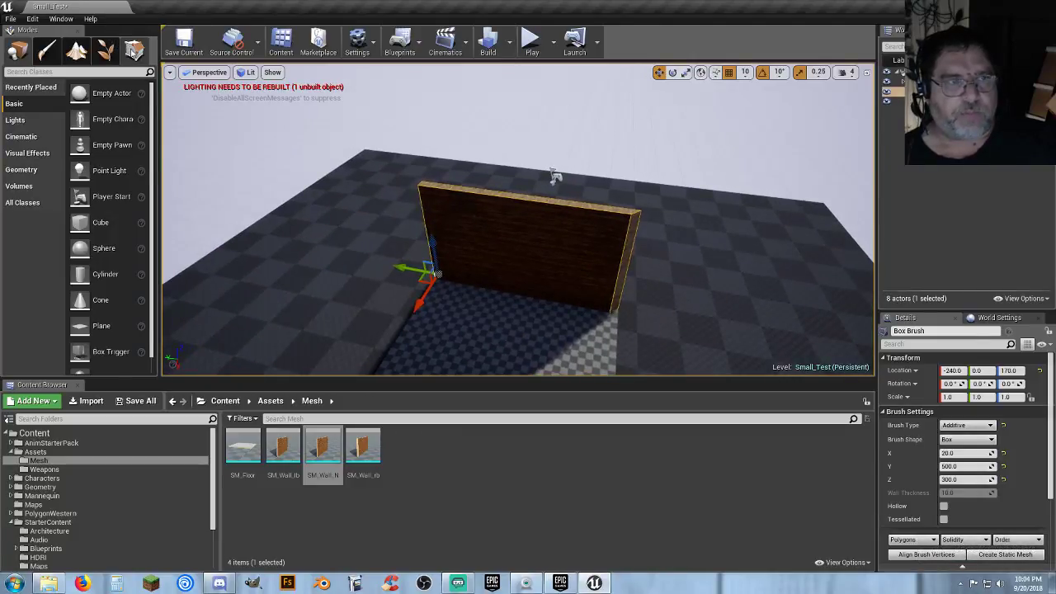
{"action": "left_click", "coordinate": [135, 51]}
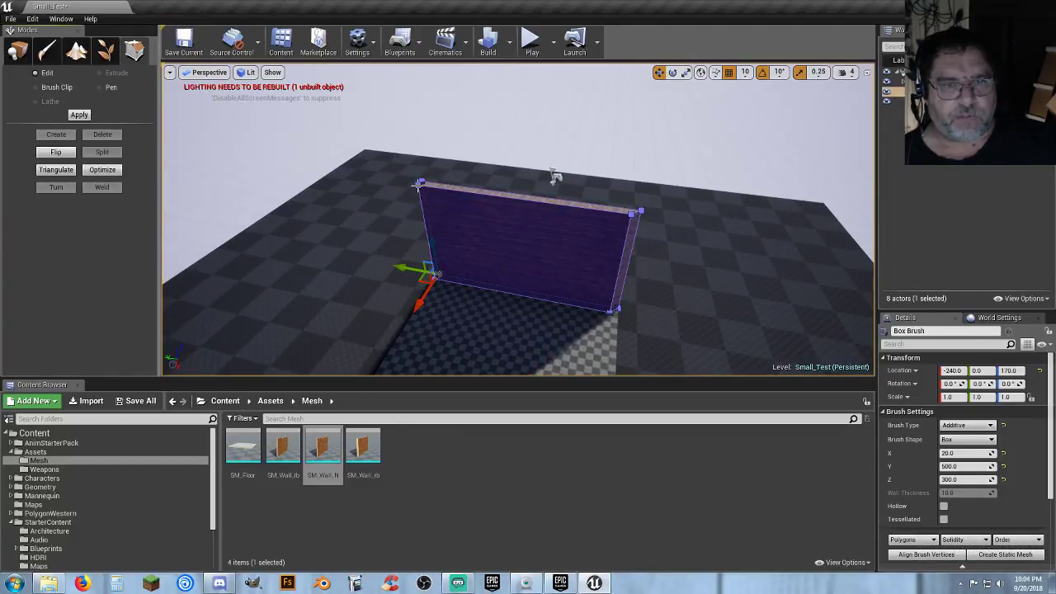
Try to move the inner-face vertices at the unbeveled wall end inward along Y, and undo the moves
{"action": "left_click", "coordinate": [423, 187]}
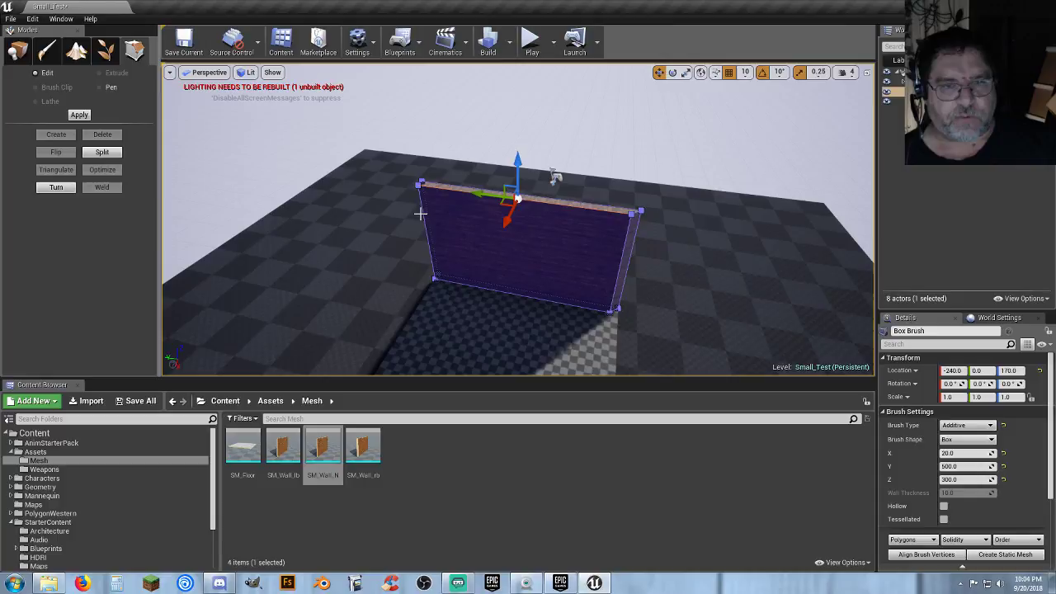
{"action": "left_click", "coordinate": [434, 279]}
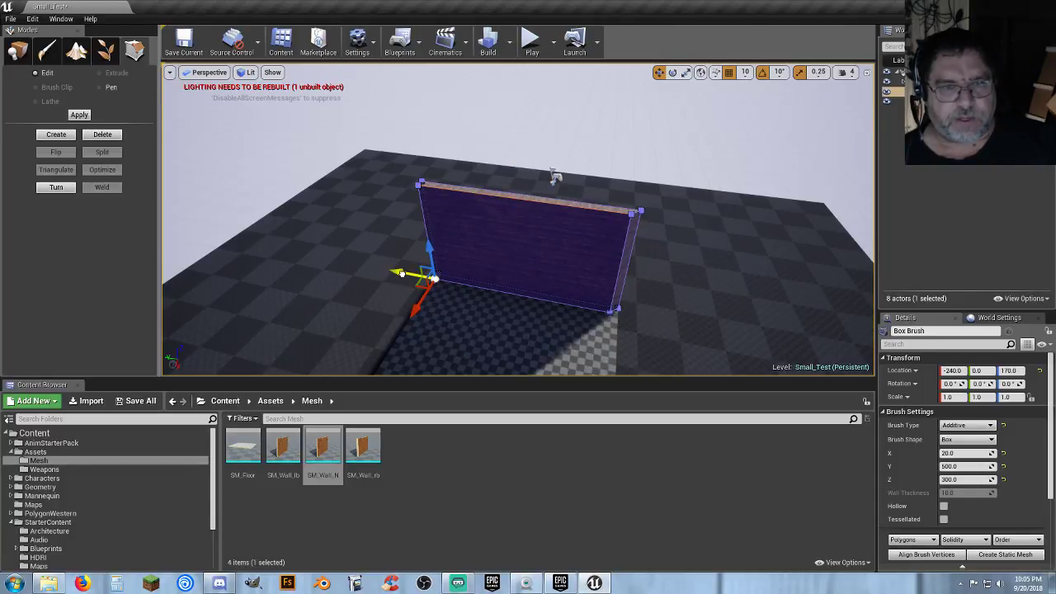
{"action": "left_click_drag", "start_coordinate": [401, 273], "coordinate": [408, 274]}
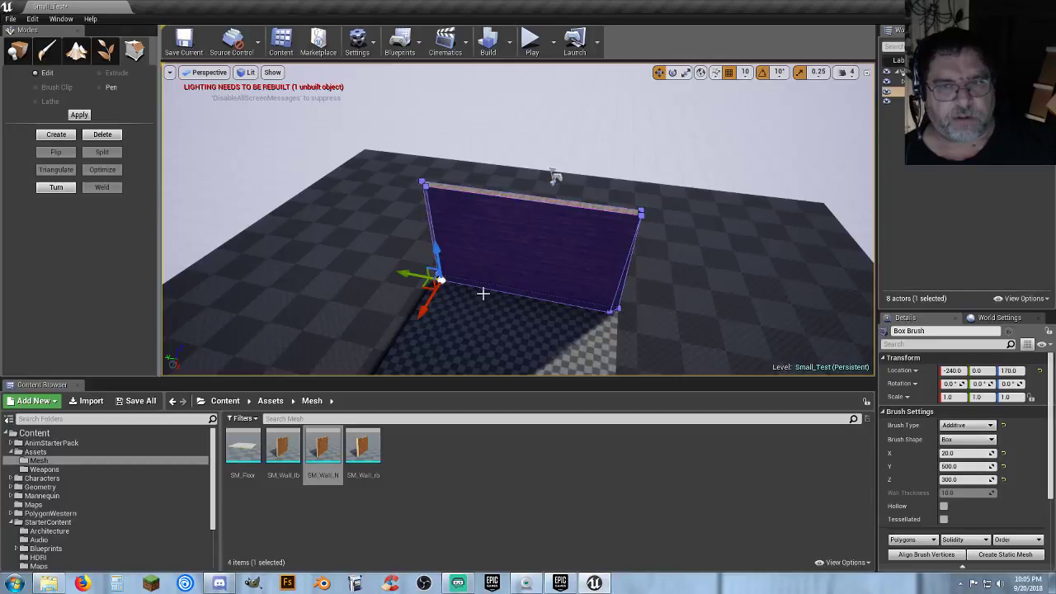
{"action": "key", "text": "ctrl+z"}
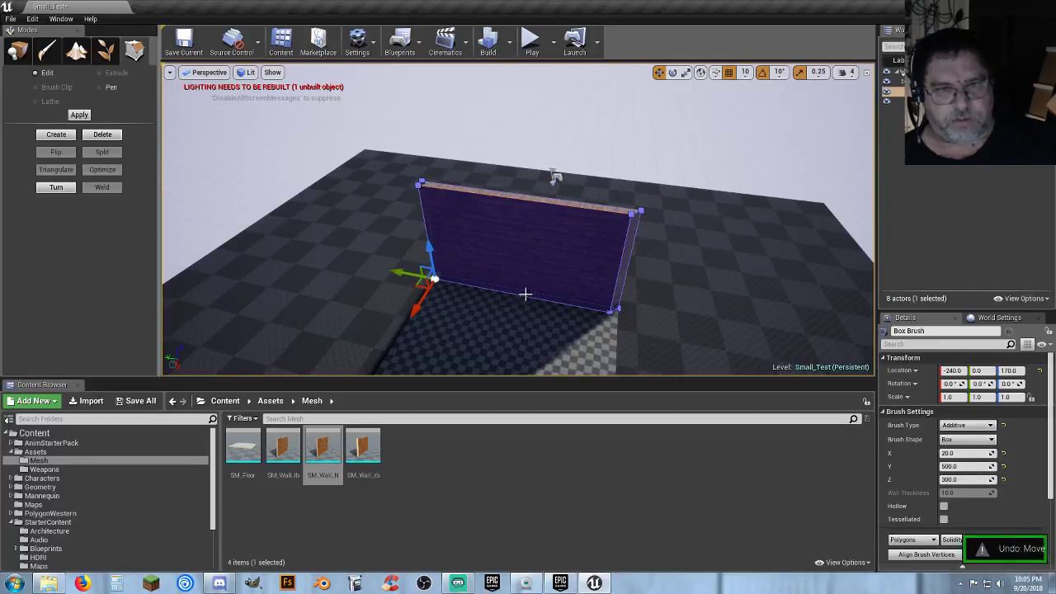
{"action": "right_click_drag", "start_coordinate": [504, 282], "coordinate": [502, 280]}
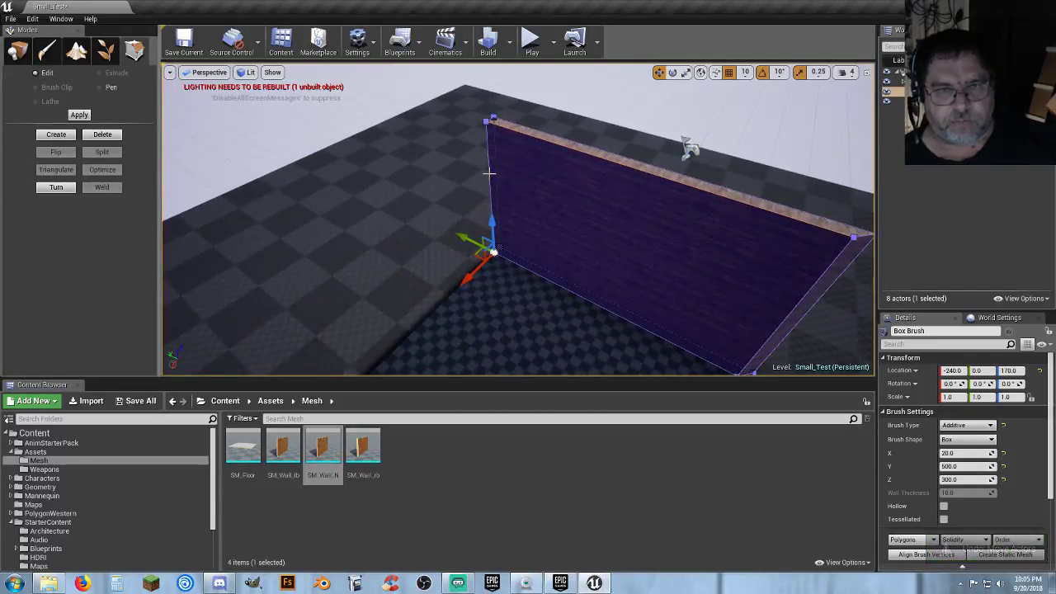
{"action": "left_click", "coordinate": [486, 121]}
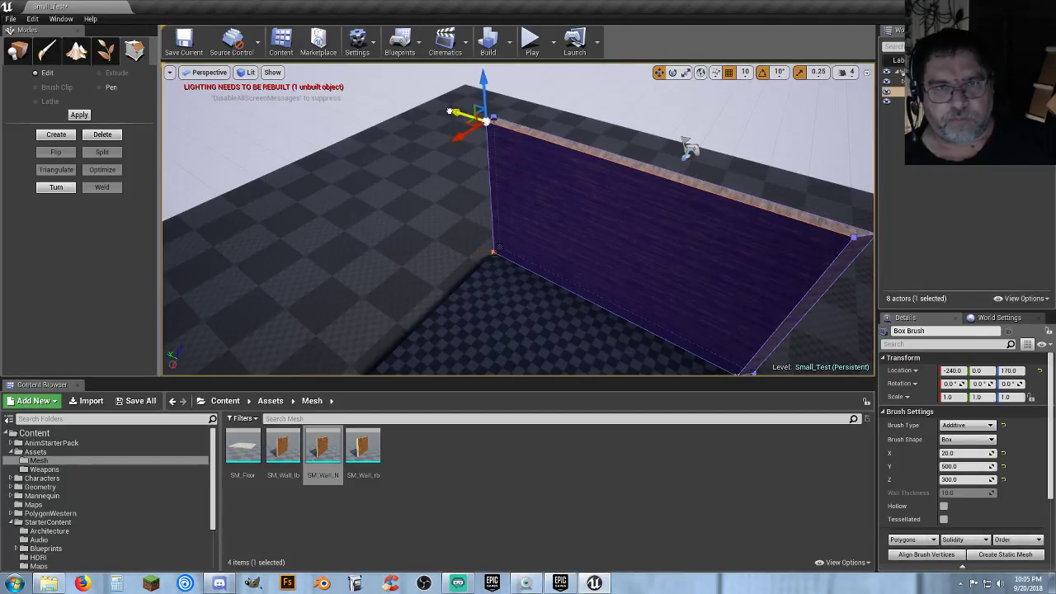
{"action": "left_click_drag", "start_coordinate": [449, 111], "coordinate": [464, 111]}
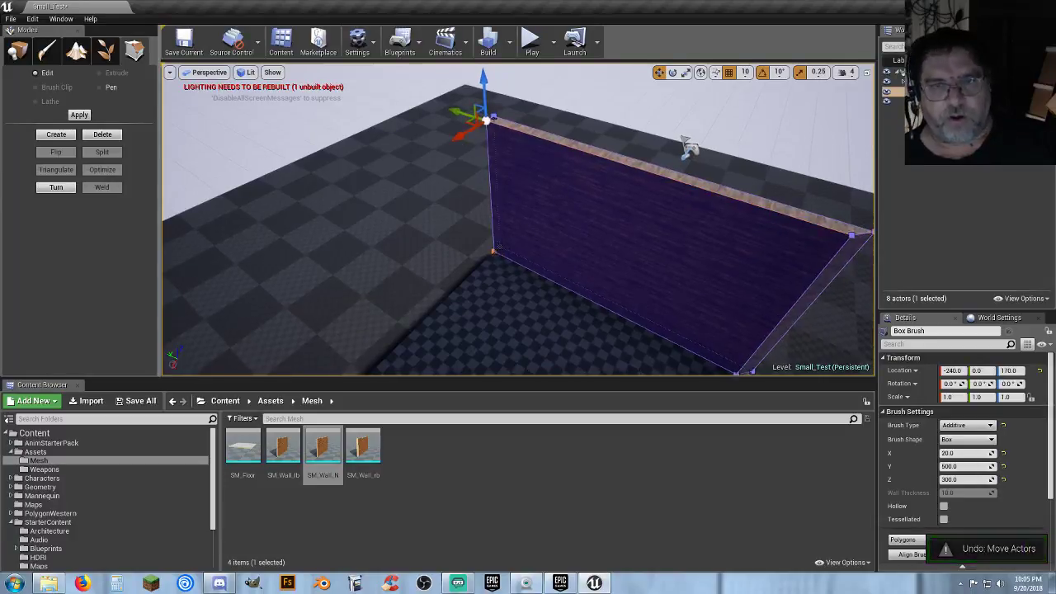
Clear the vertex selection and shift only the two inner-face vertices at the unbeveled wall end inward along Y
{"action": "left_click", "coordinate": [508, 144]}
{"action": "left_click", "coordinate": [488, 120]}
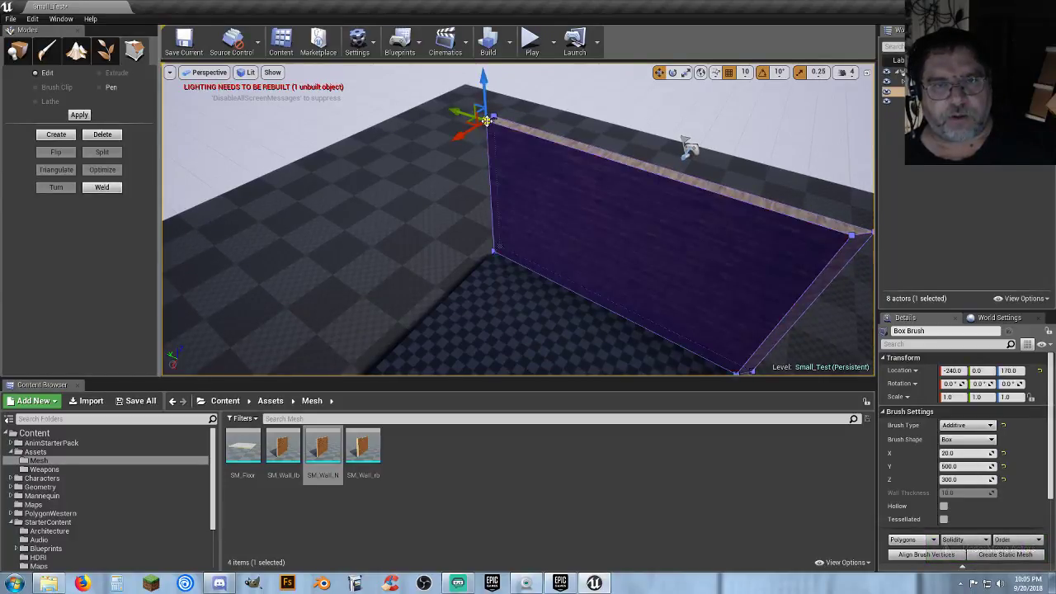
{"action": "left_click", "coordinate": [493, 254]}
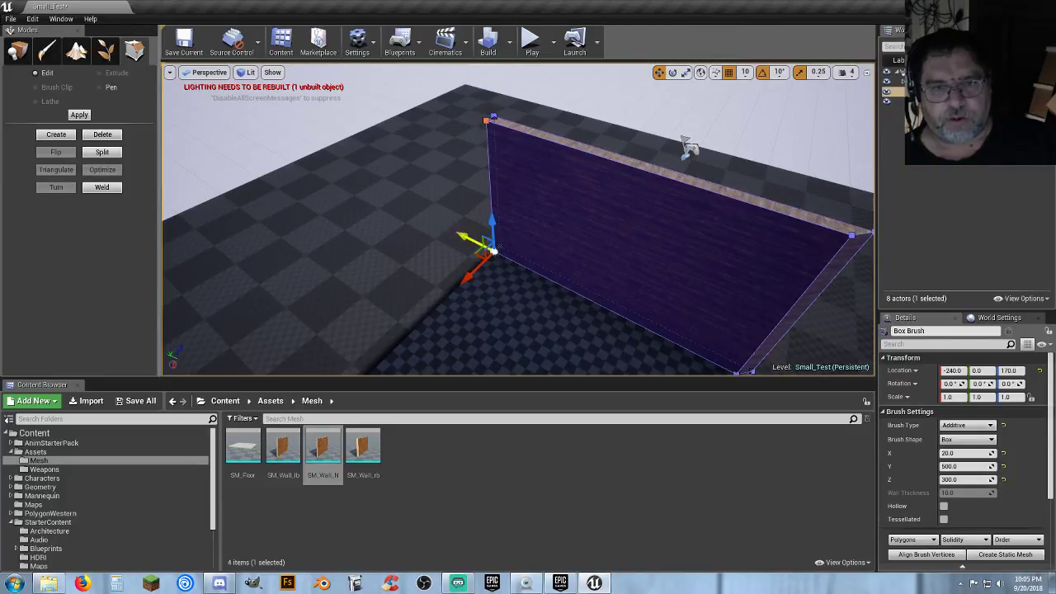
{"action": "left_click_drag", "start_coordinate": [460, 236], "coordinate": [465, 240]}
{"action": "right_click_drag", "start_coordinate": [589, 246], "coordinate": [711, 245]}
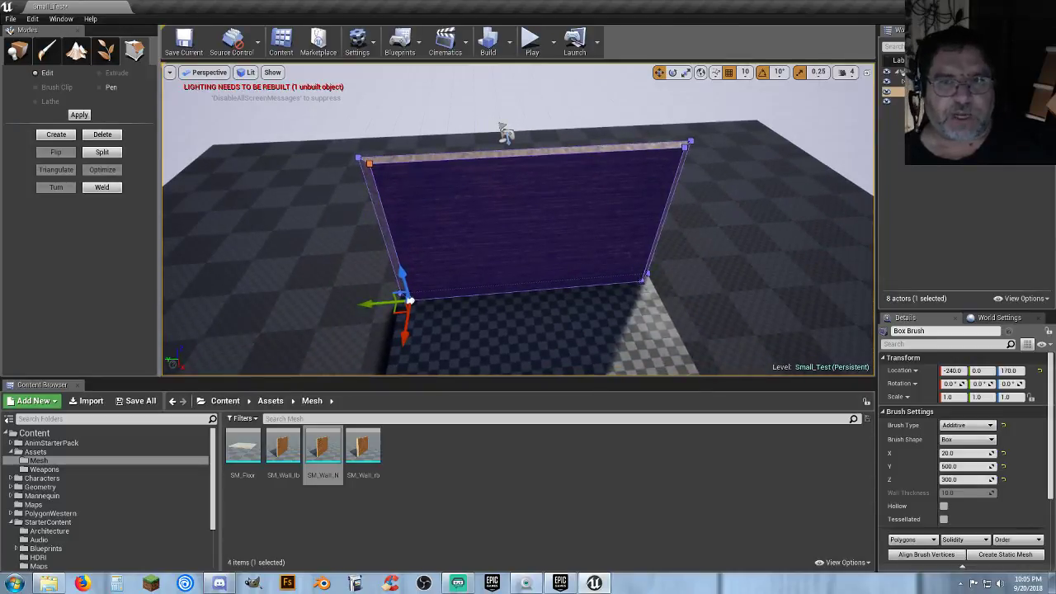
{"action": "right_click_drag", "start_coordinate": [523, 297], "coordinate": [570, 301]}
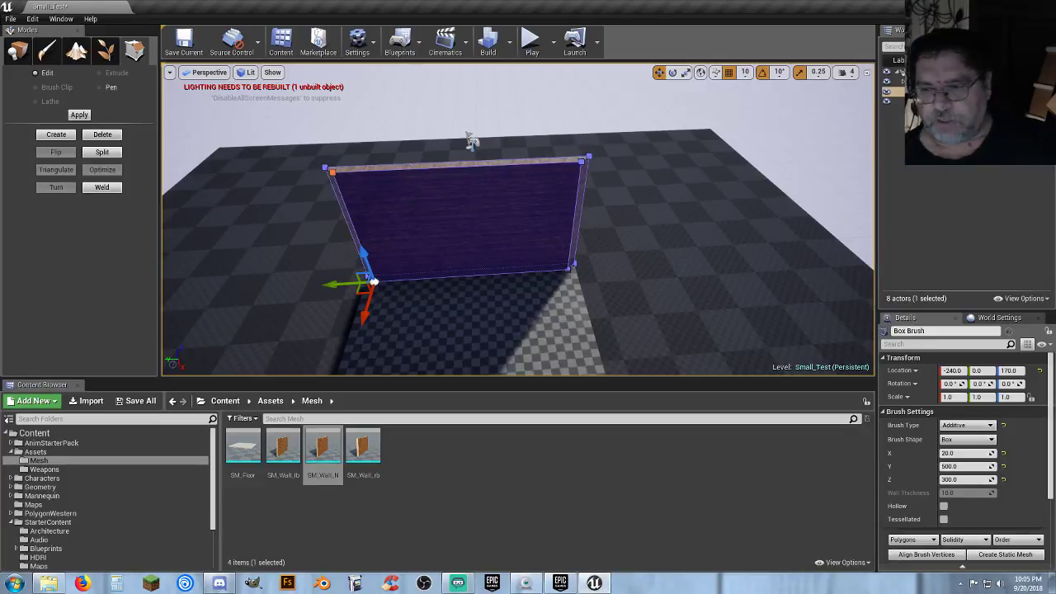
Create a static mesh named SM_Wall_2b from the double-beveled brush in Assets/Mesh, and undo its conversion in the level
{"action": "left_click", "coordinate": [1005, 554]}
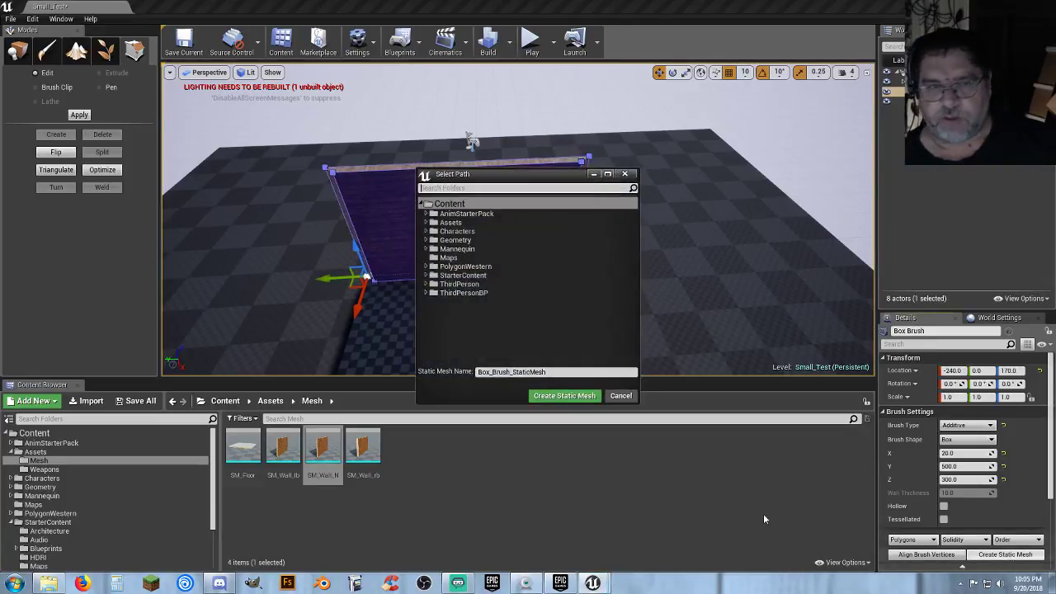
{"action": "left_click", "coordinate": [450, 203]}
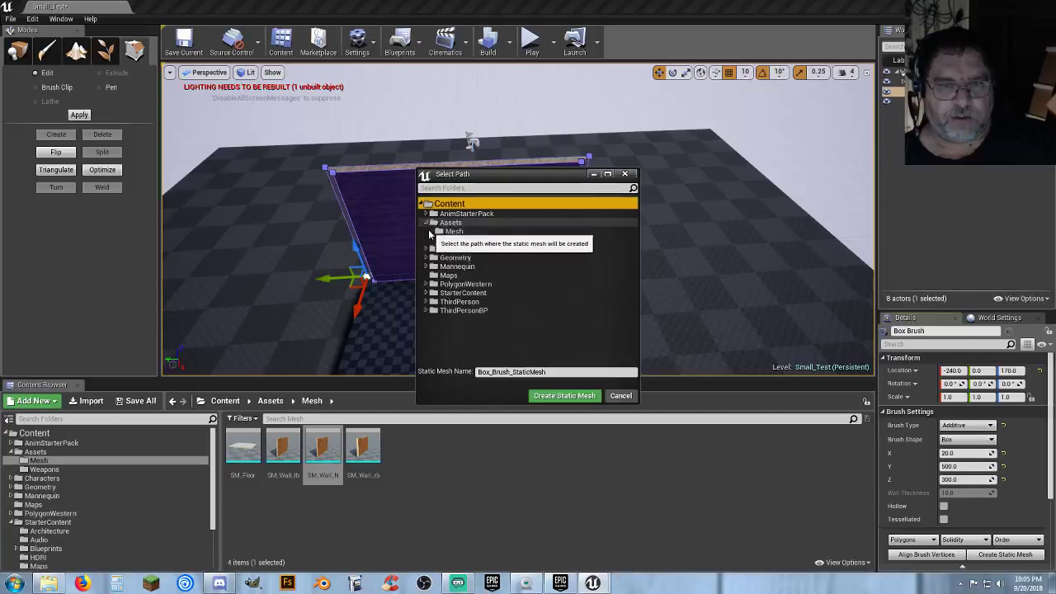
{"action": "left_click", "coordinate": [426, 222]}
{"action": "left_click", "coordinate": [452, 231]}
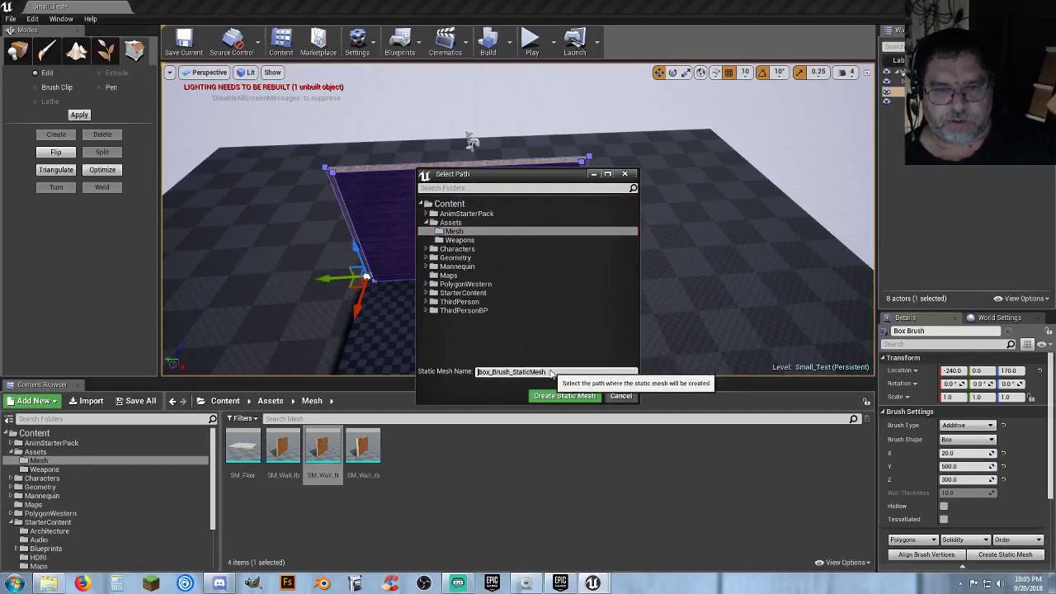
{"action": "left_click_drag", "start_coordinate": [556, 373], "coordinate": [443, 376]}
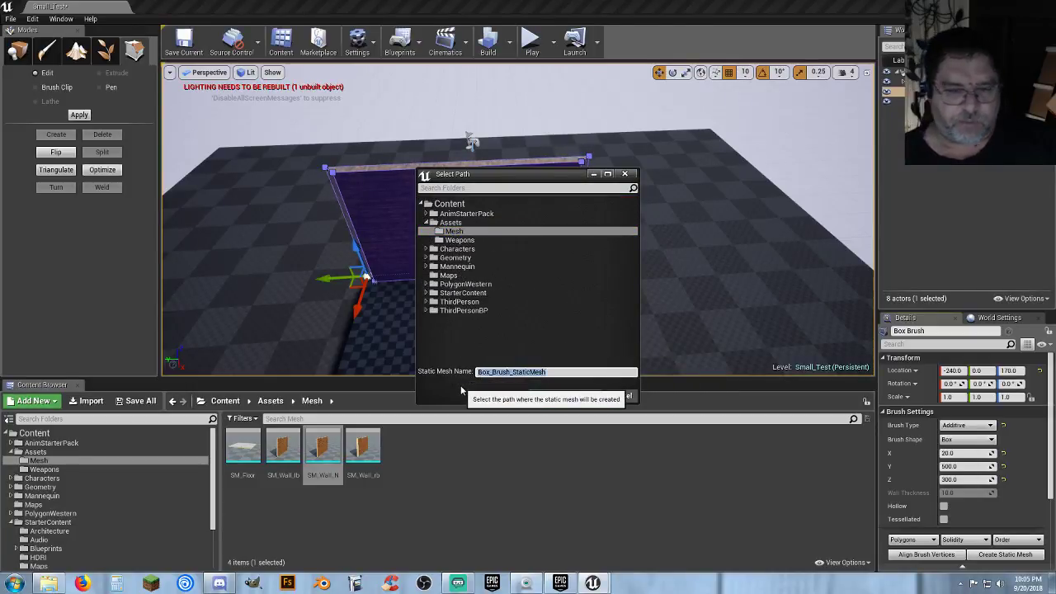
{"action": "type", "text": "SM_Wall_2"}
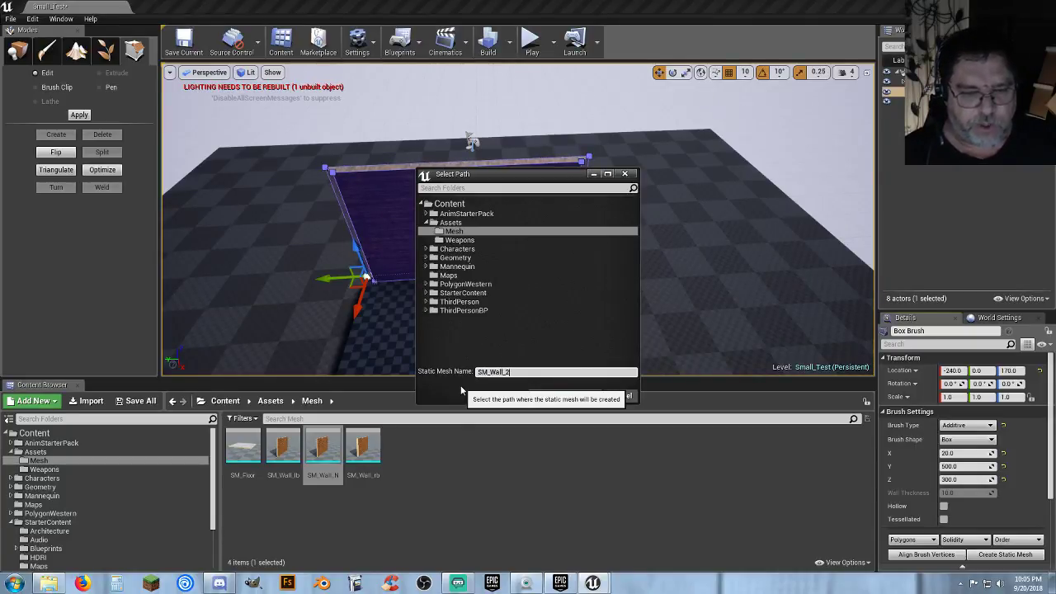
{"action": "type", "text": "b"}
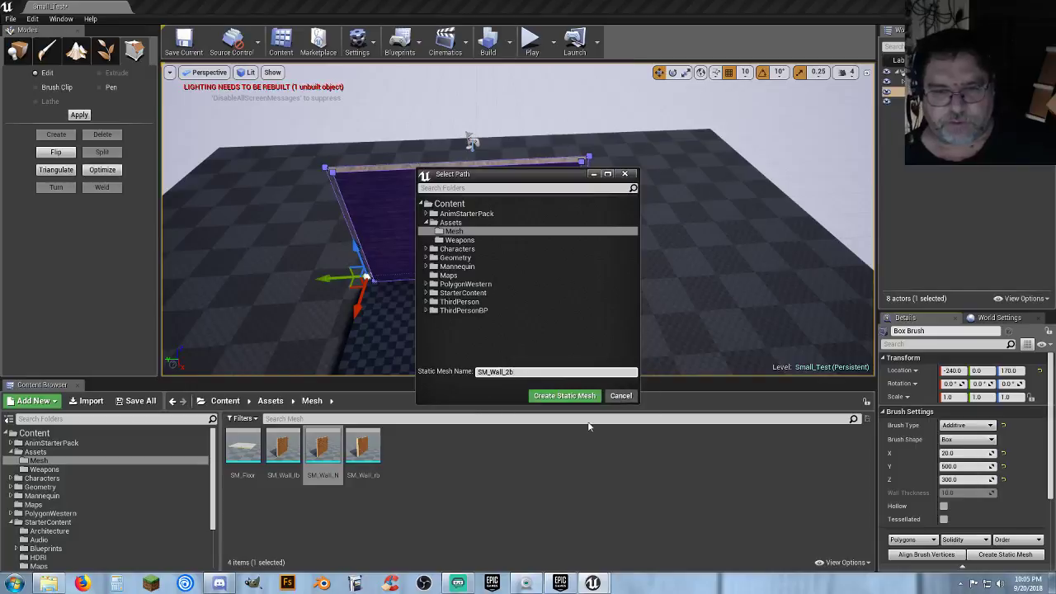
{"action": "left_click", "coordinate": [566, 396]}
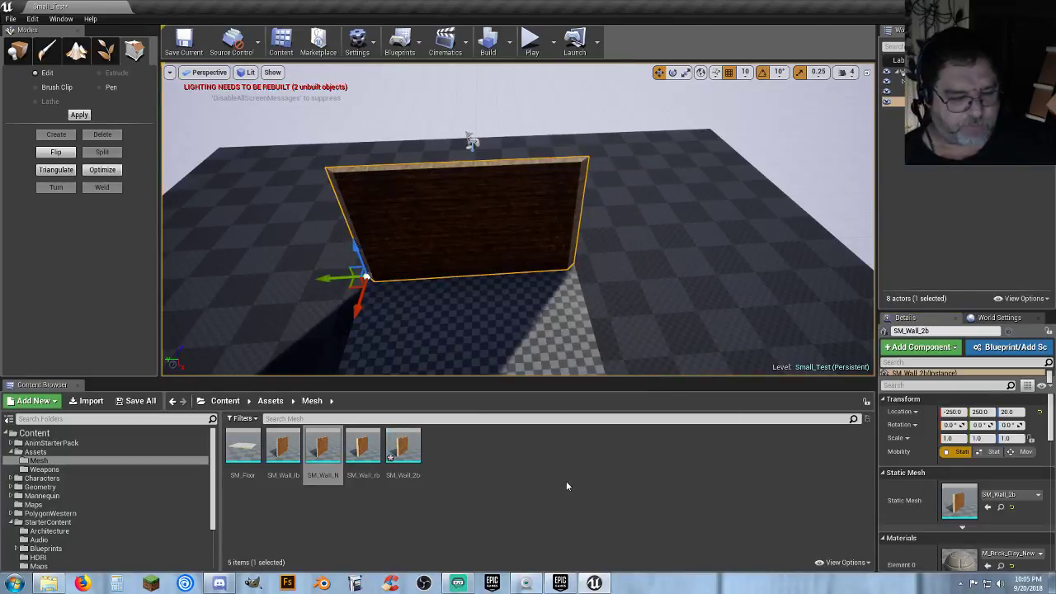
{"action": "key", "text": "ctrl+z"}
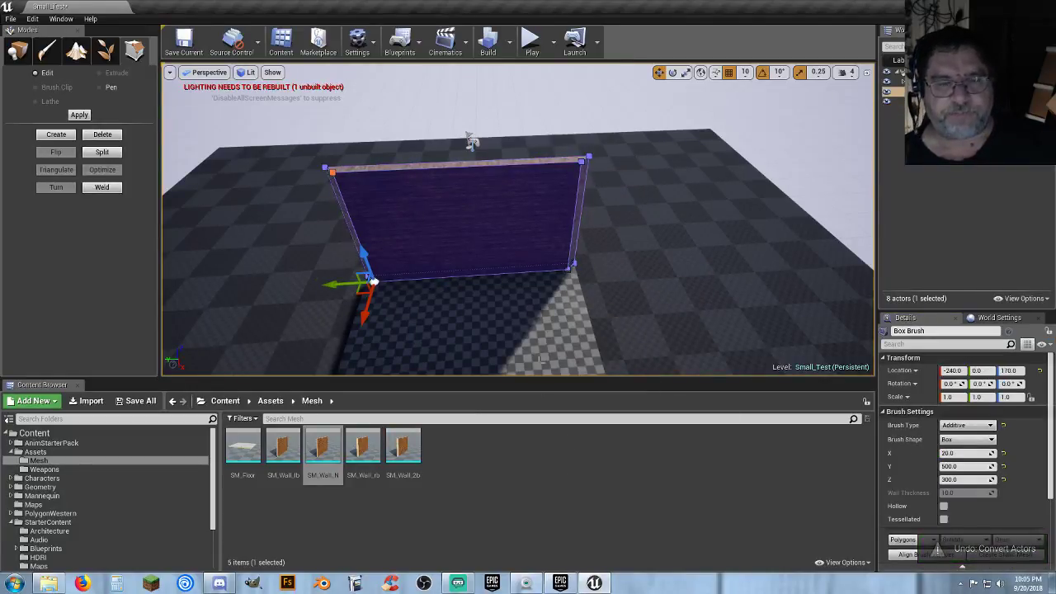
Switch from Geometry Editing back to placing actors and list the available geometry brushes
{"action": "right_click_drag", "start_coordinate": [521, 322], "coordinate": [648, 343]}
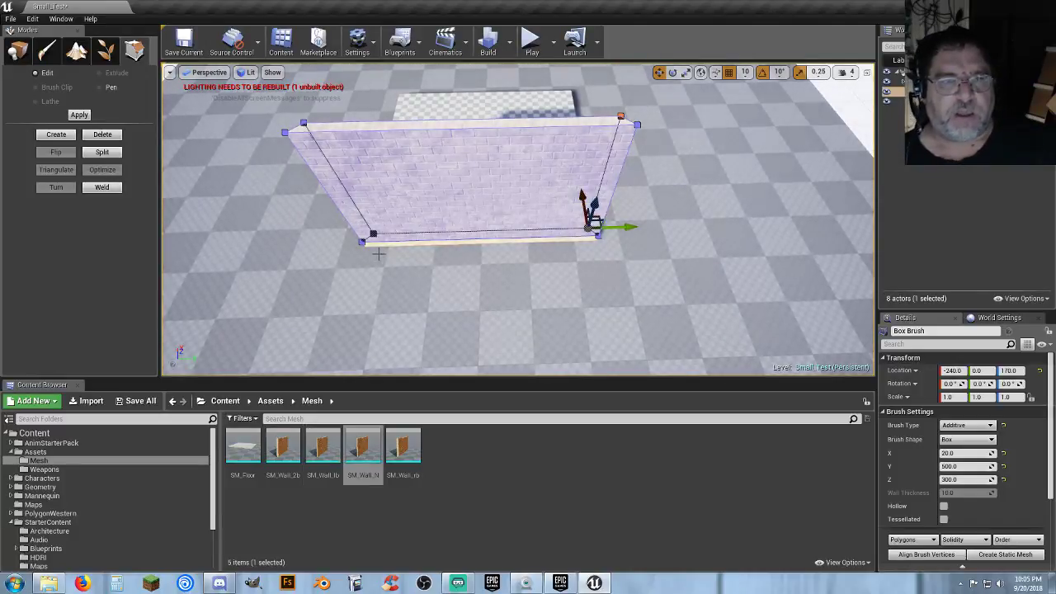
{"action": "left_click", "coordinate": [17, 51]}
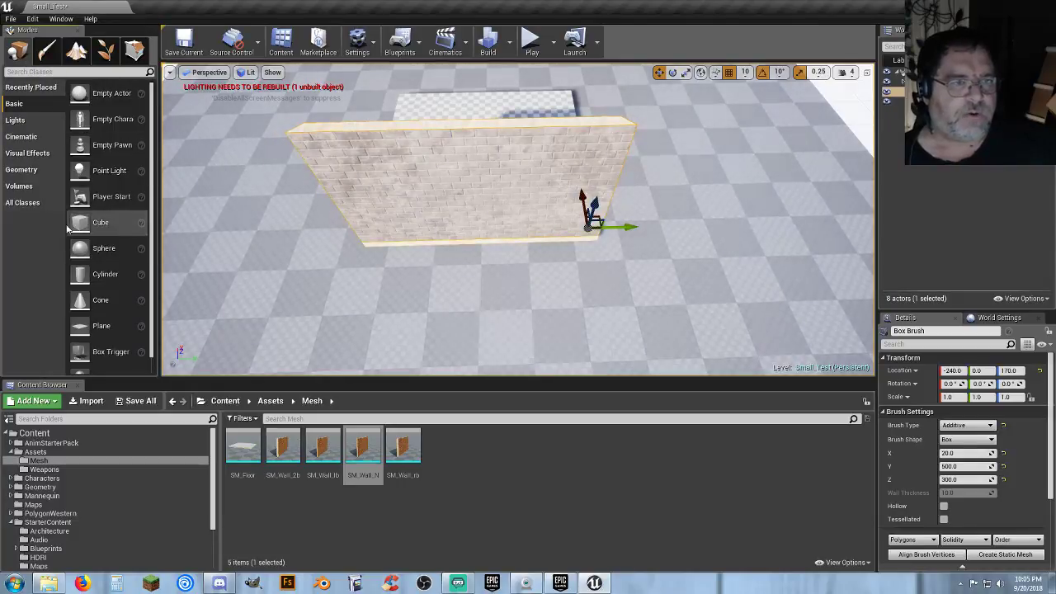
{"action": "left_click", "coordinate": [20, 169]}
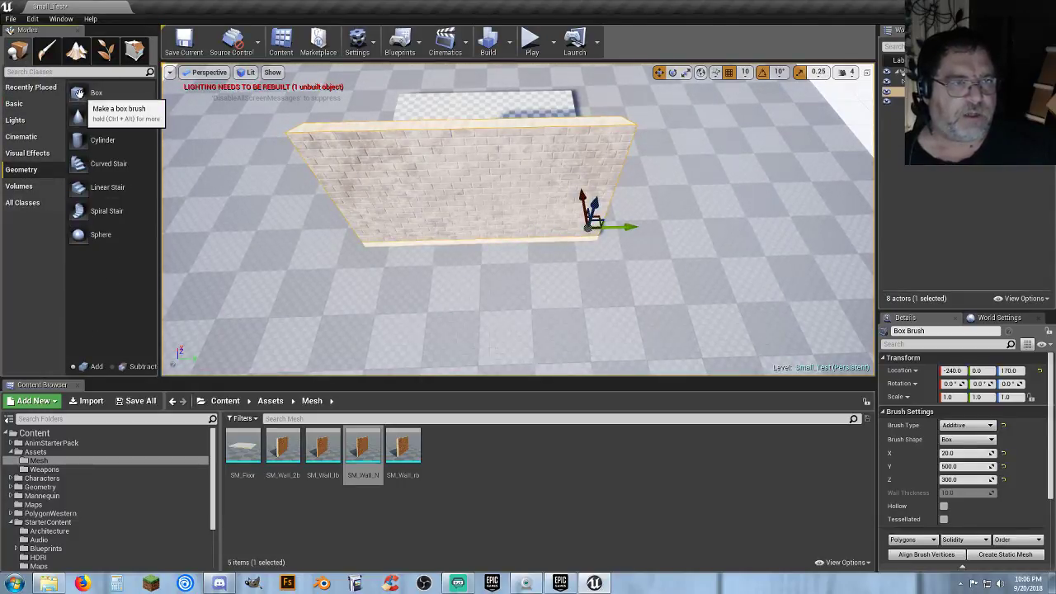
{"action": "mouse_move", "coordinate": [96, 93]}
{"action": "left_mouse_down"}
{"action": "mouse_move", "coordinate": [389, 242]}
{"action": "mouse_move", "coordinate": [490, 259]}
{"action": "mouse_move", "coordinate": [500, 295]}
{"action": "left_mouse_up"}
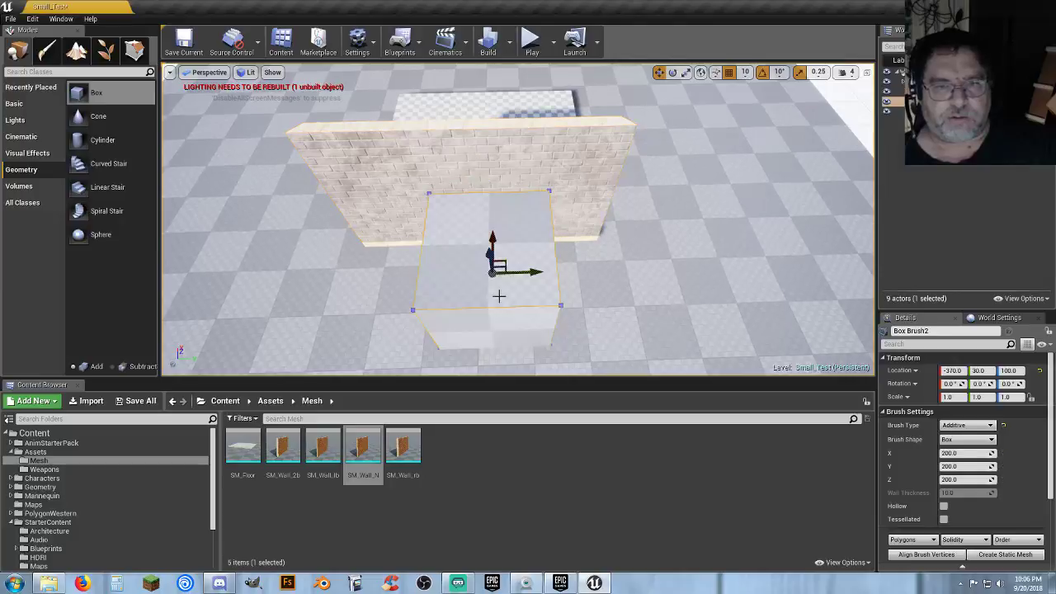
{"action": "left_click", "coordinate": [969, 427]}
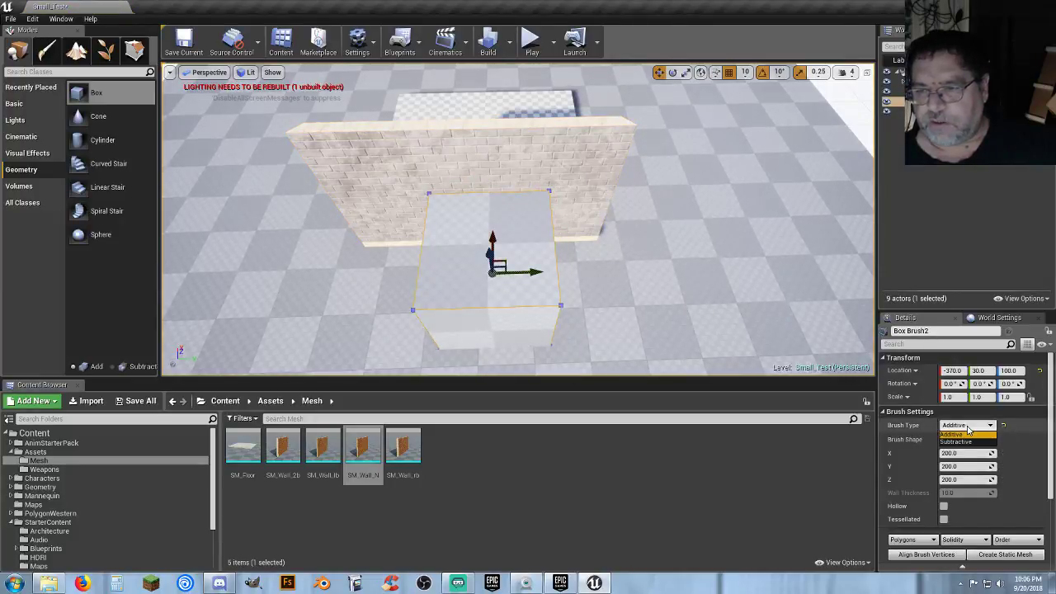
{"action": "left_click", "coordinate": [498, 308]}
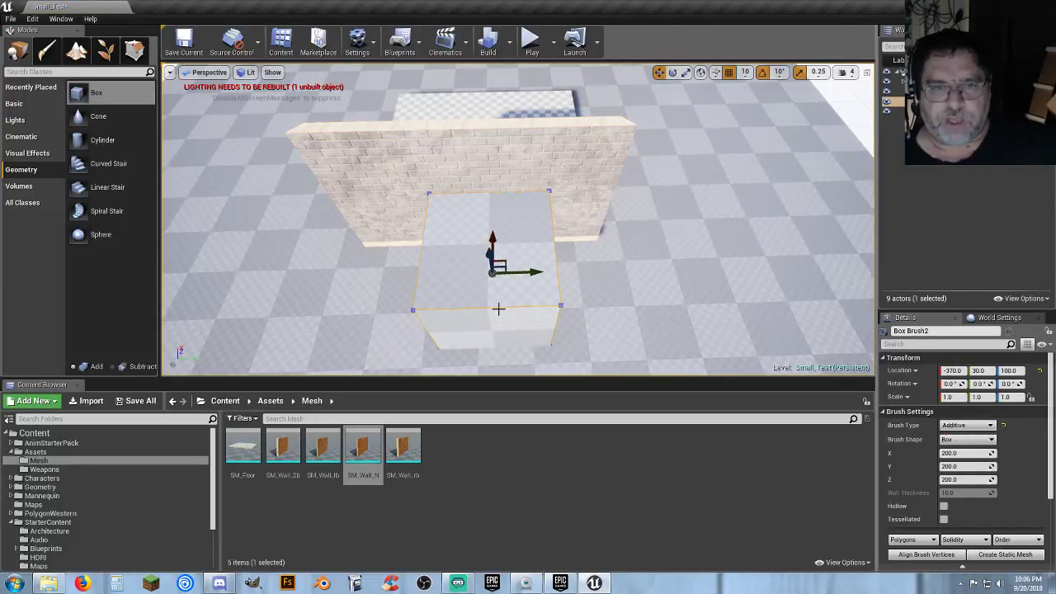
{"action": "key", "text": "Delete"}
Select the M_Wood_Pine material in StarterContent/Materials and place a new additive box brush in front of the wall
{"action": "mouse_move", "coordinate": [497, 306]}
{"action": "right_mouse_down"}
{"action": "mouse_move", "coordinate": [507, 314]}
{"action": "mouse_move", "coordinate": [508, 355]}
{"action": "mouse_move", "coordinate": [486, 289]}
{"action": "mouse_move", "coordinate": [495, 305]}
{"action": "right_mouse_up"}
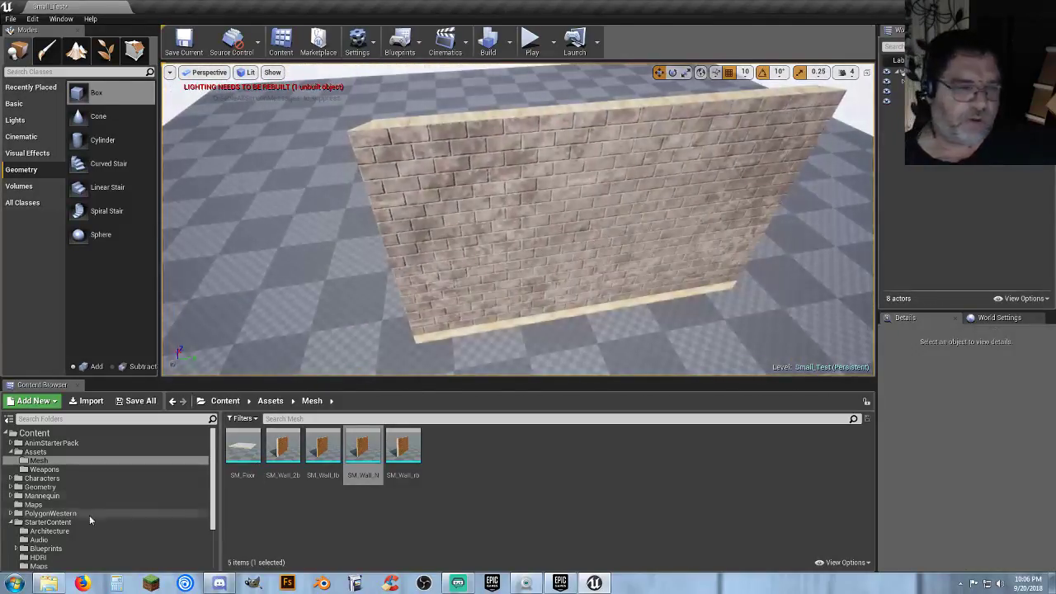
{"action": "scroll", "coordinate": [77, 524], "scroll_direction": "down", "scroll_amount": 2}
{"action": "left_click", "coordinate": [66, 522]}
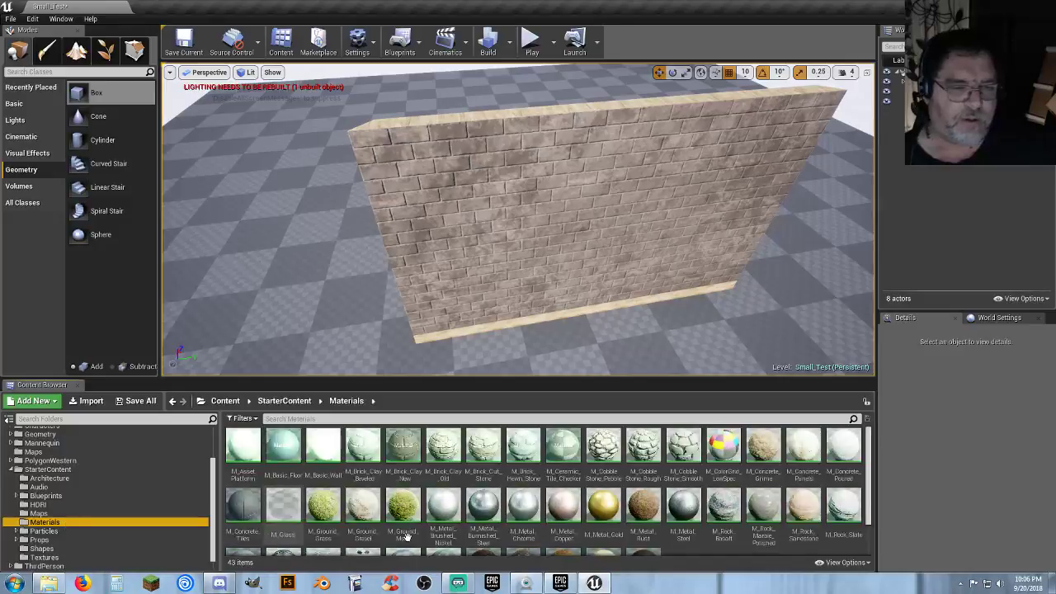
{"action": "scroll", "coordinate": [589, 525], "scroll_direction": "down", "scroll_amount": 2}
{"action": "left_click", "coordinate": [601, 520]}
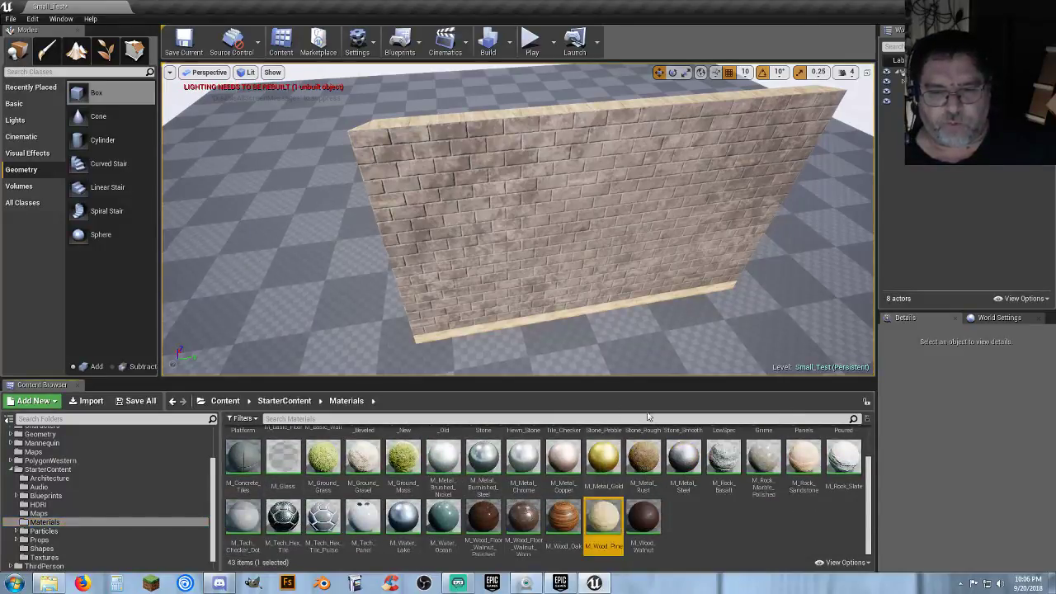
{"action": "right_click_drag", "start_coordinate": [621, 320], "coordinate": [610, 324]}
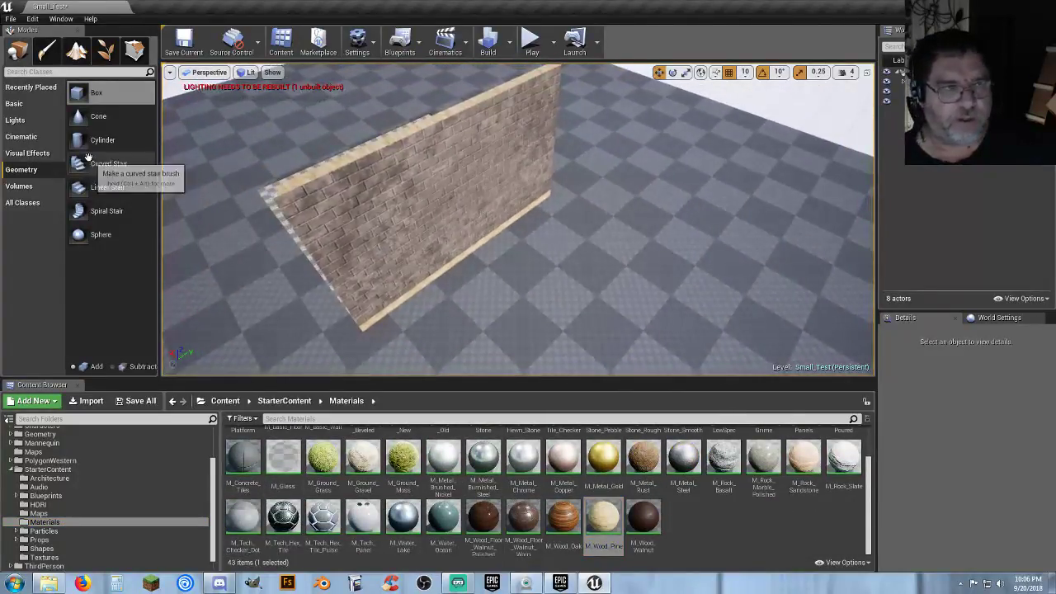
{"action": "left_click_drag", "start_coordinate": [84, 98], "coordinate": [525, 284]}
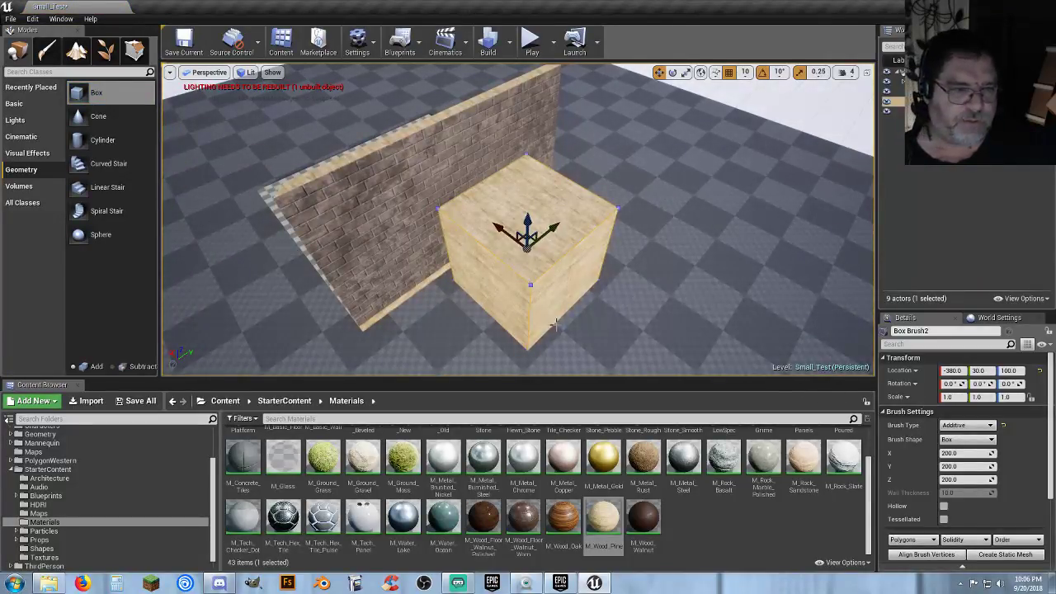
Size the new box brush to X 22 and Y 120, and change its brush type to Subtractive
{"action": "left_click", "coordinate": [956, 453]}
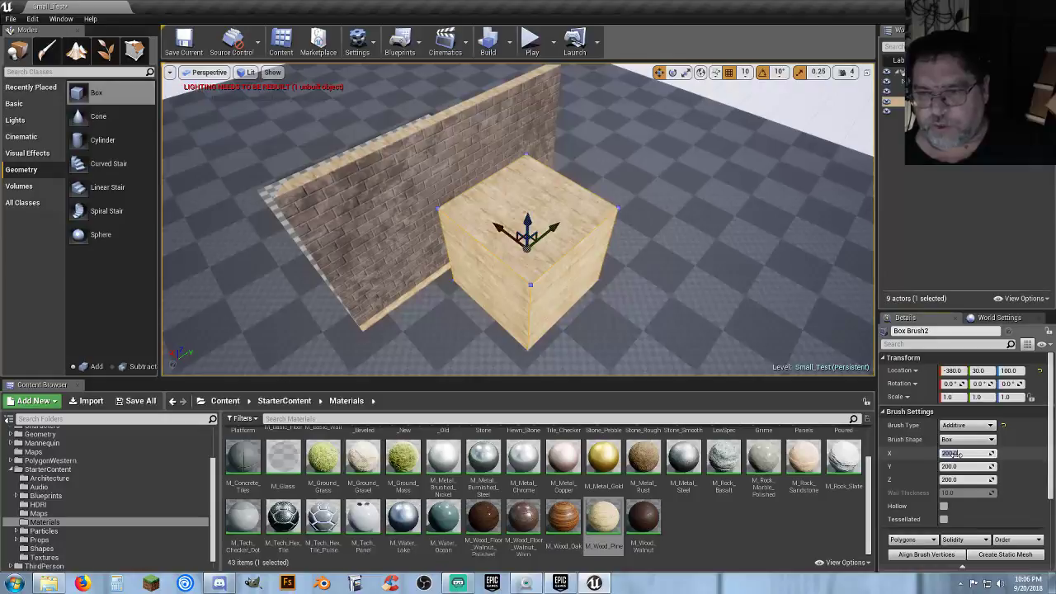
{"action": "key", "text": "Tab"}
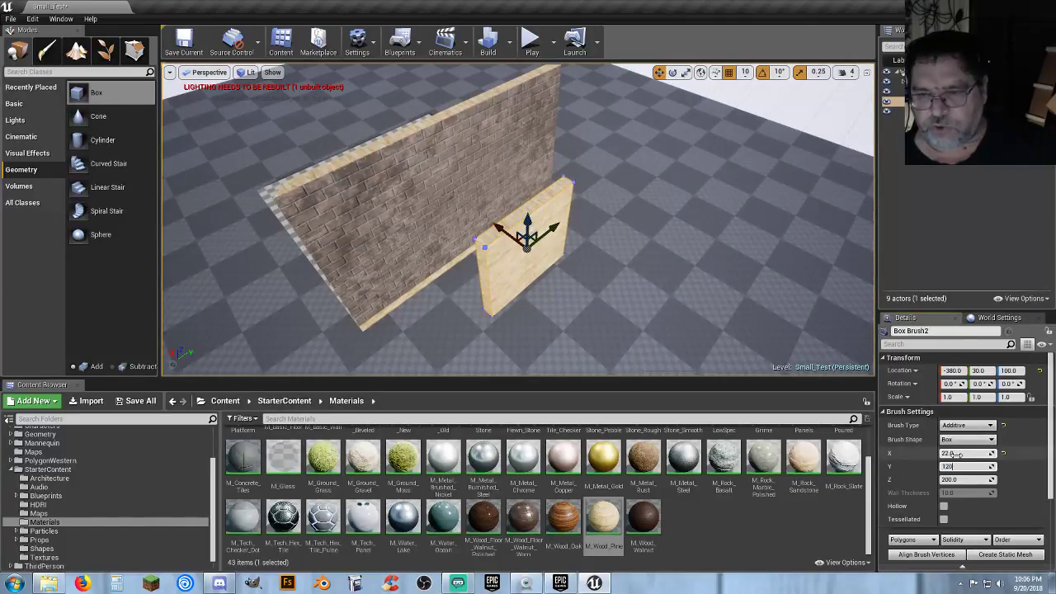
{"action": "key", "text": "Tab"}
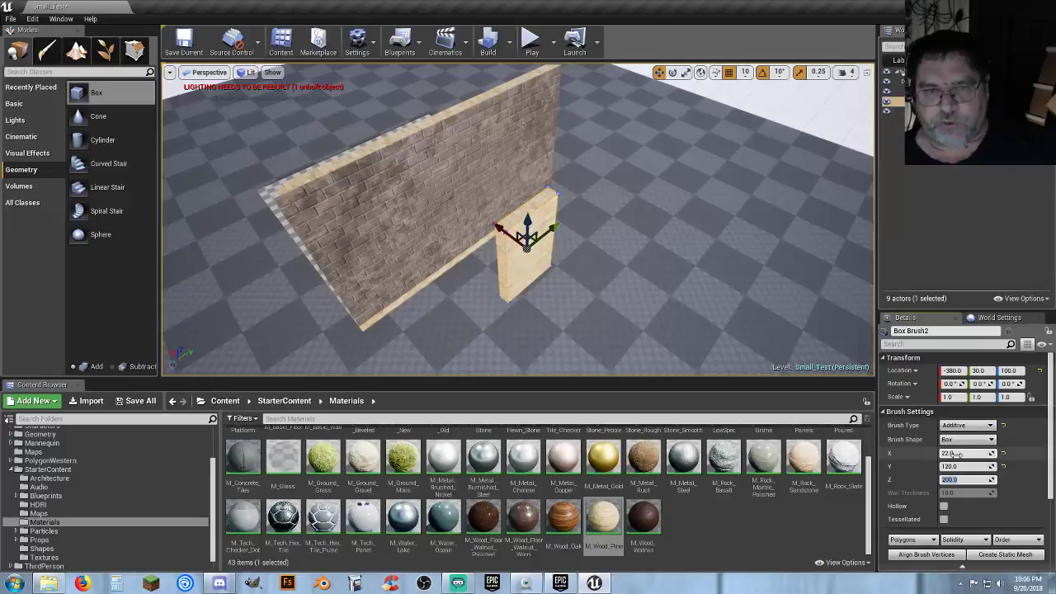
{"action": "left_click", "coordinate": [967, 424]}
{"action": "left_click", "coordinate": [957, 451]}
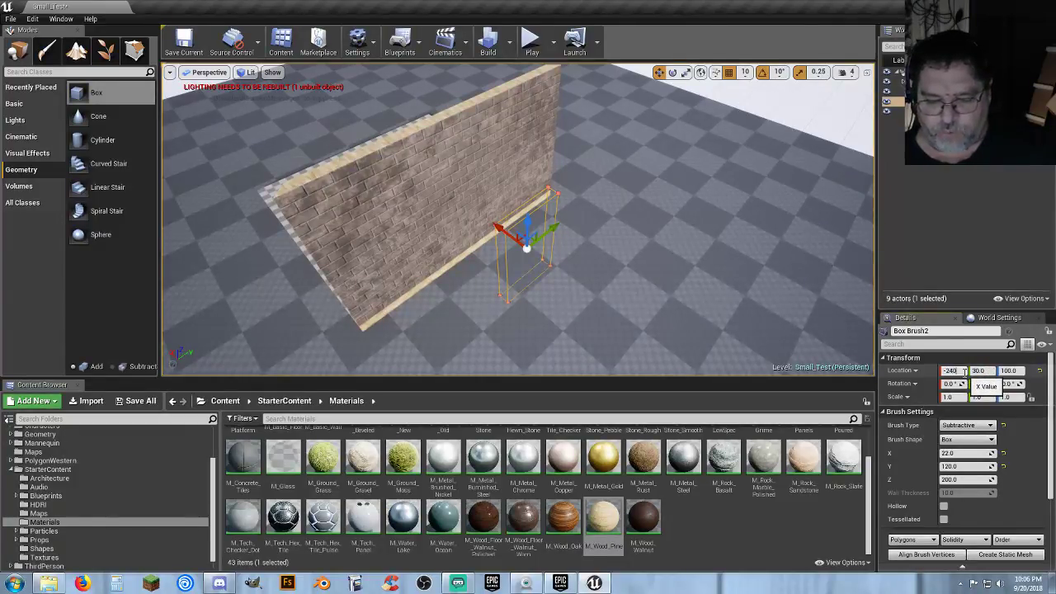
Position the subtractive brush in the wall at X -240, Y 0 and raise it to Z 120 to cut a doorway
{"action": "key", "text": "Tab"}
{"action": "key", "text": "Tab"}
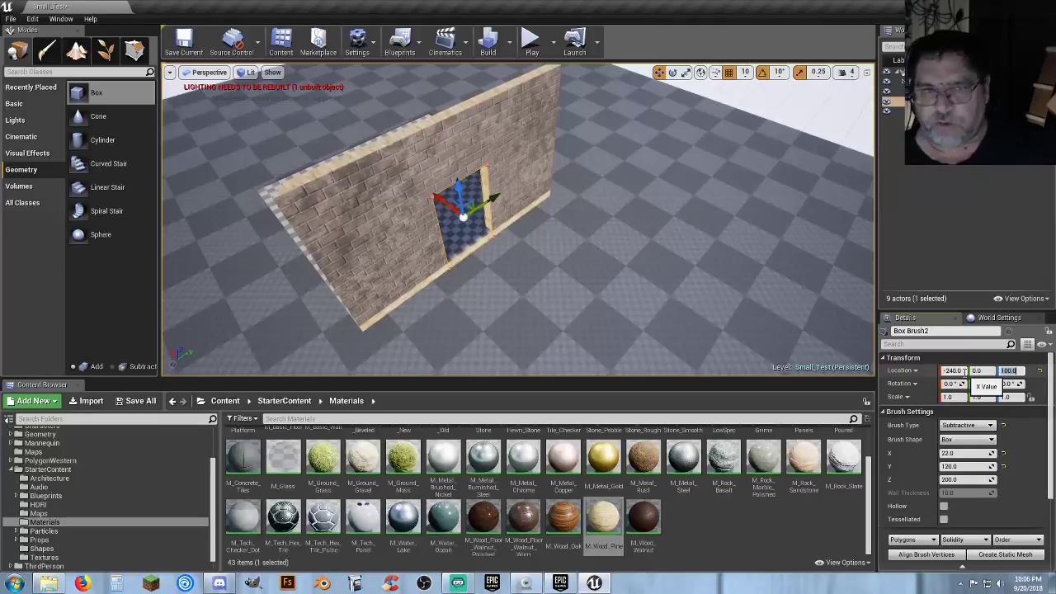
{"action": "key", "text": "w"}
{"action": "mouse_move", "coordinate": [578, 264]}
{"action": "right_mouse_down"}
{"action": "mouse_move", "coordinate": [569, 310]}
{"action": "mouse_move", "coordinate": [549, 263]}
{"action": "mouse_move", "coordinate": [551, 277]}
{"action": "right_mouse_up"}
{"action": "key", "text": "s"}
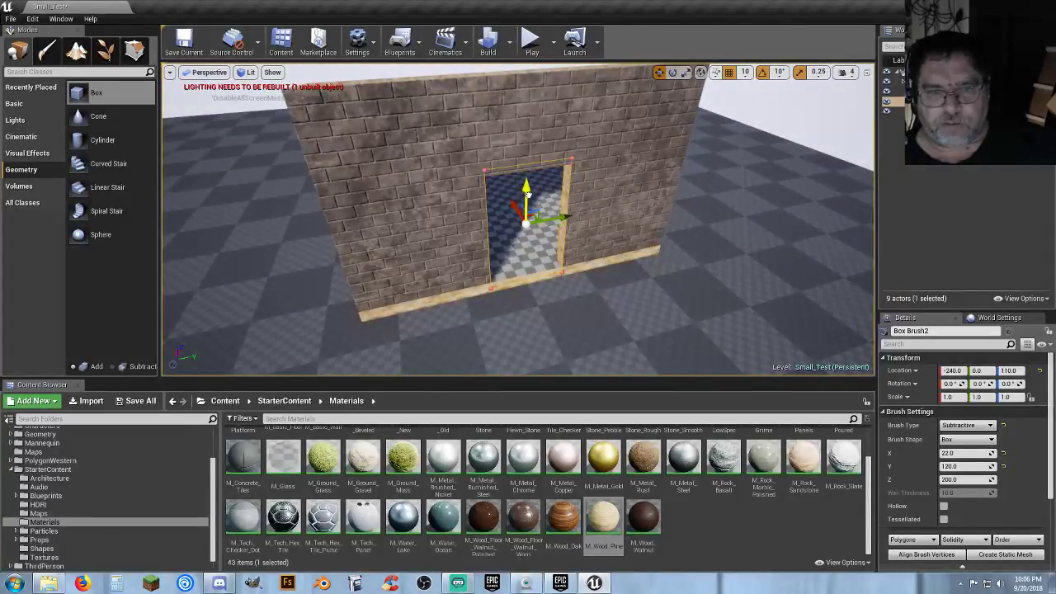
{"action": "key", "text": "w"}
{"action": "right_click_drag", "start_coordinate": [551, 277], "coordinate": [523, 276]}
{"action": "key", "text": "d"}
{"action": "key", "text": "s"}
{"action": "right_click_drag", "start_coordinate": [566, 221], "coordinate": [569, 215]}
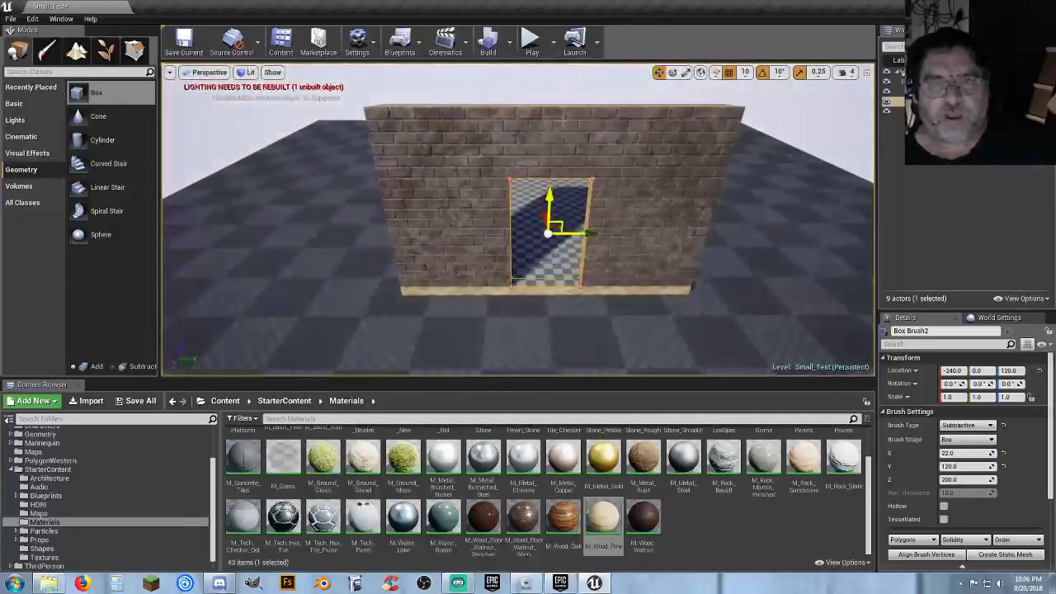
Play the level, run the character through and around the doorway to check its fit, and stop playing
{"action": "left_click", "coordinate": [531, 39]}
{"action": "key", "text": "w"}
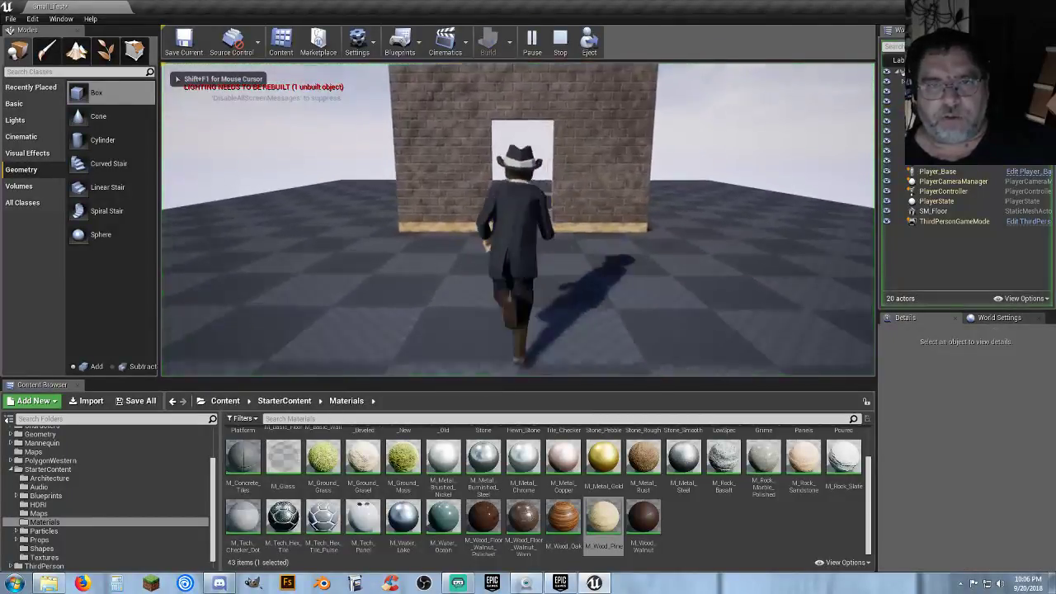
{"action": "key", "text": "s"}
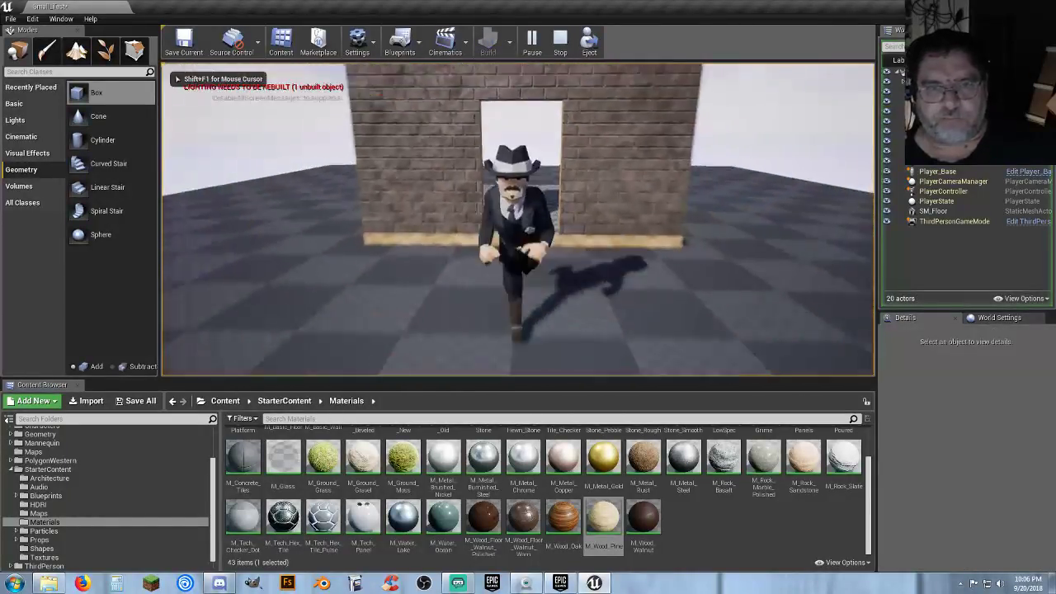
{"action": "key", "text": "a"}
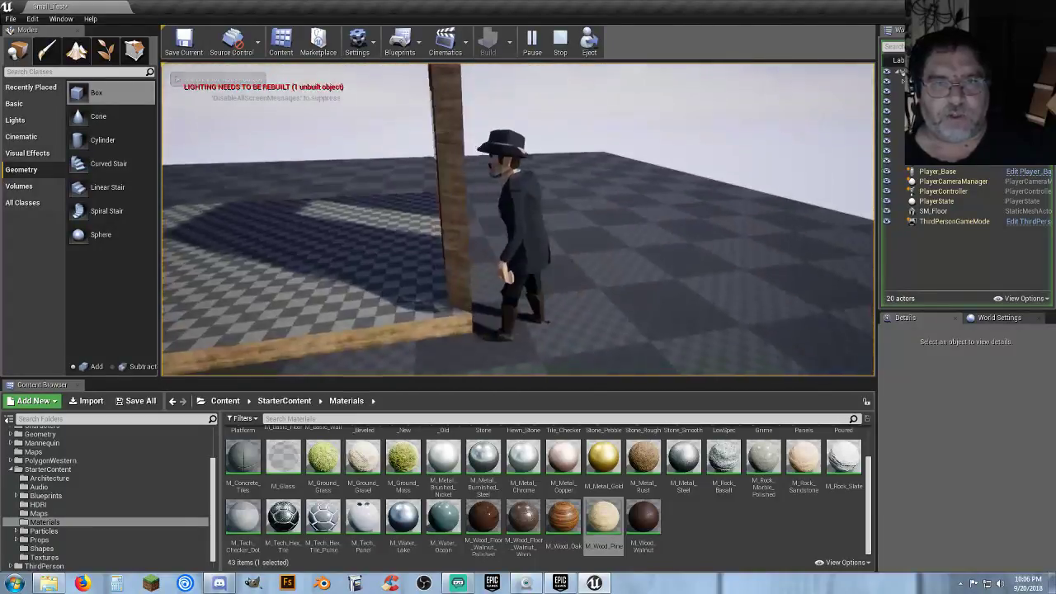
{"action": "key", "text": "d"}
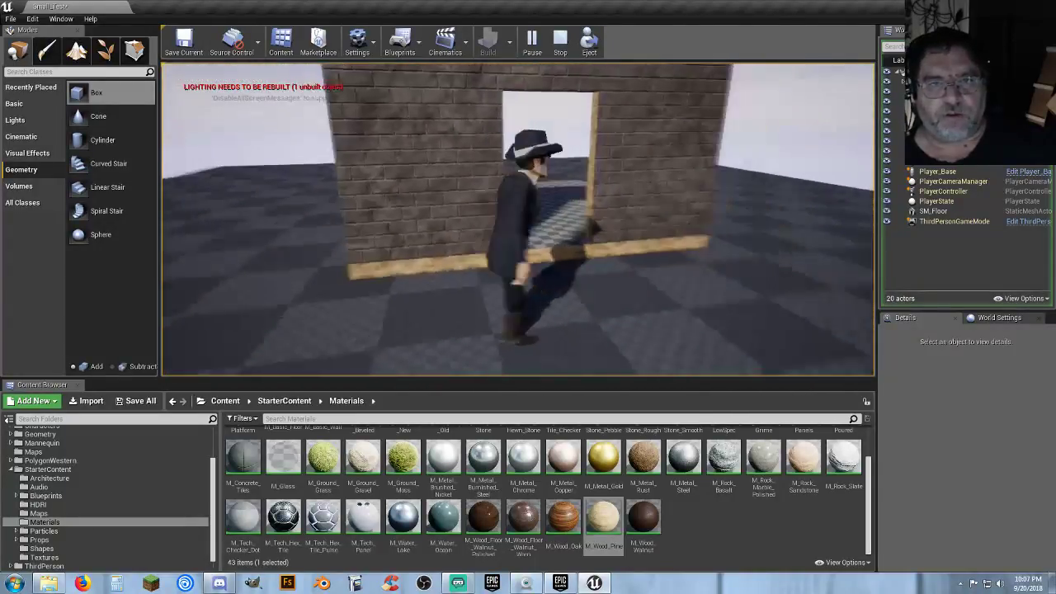
{"action": "key", "text": "w"}
{"action": "key", "text": "d"}
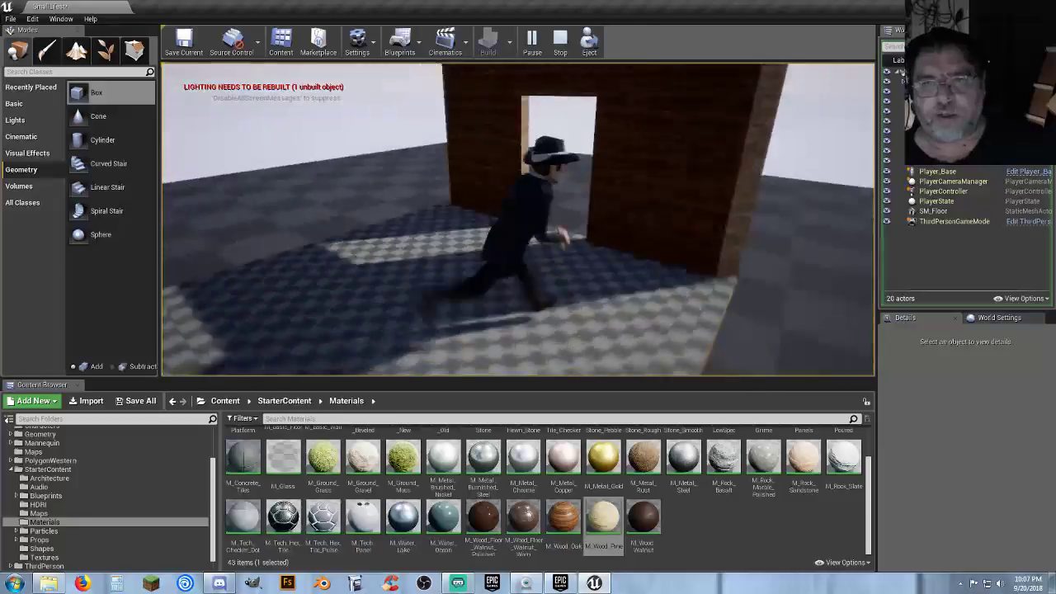
{"action": "key", "text": "Escape"}
Open the SM_Wall_2b static mesh from Assets/Mesh for editing
{"action": "right_click_drag", "start_coordinate": [663, 229], "coordinate": [470, 260]}
{"action": "key", "text": "s"}
{"action": "key", "text": "w"}
{"action": "key", "text": "d"}
{"action": "left_click_drag", "start_coordinate": [569, 294], "coordinate": [794, 268], "text": "alt"}
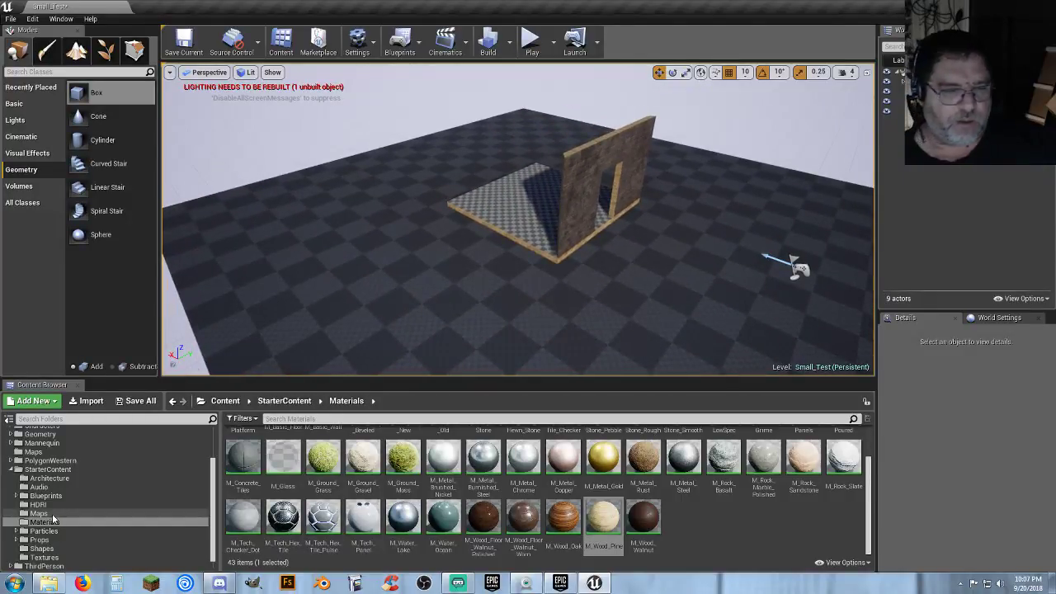
{"action": "scroll", "coordinate": [54, 488], "scroll_direction": "up", "scroll_amount": 2}
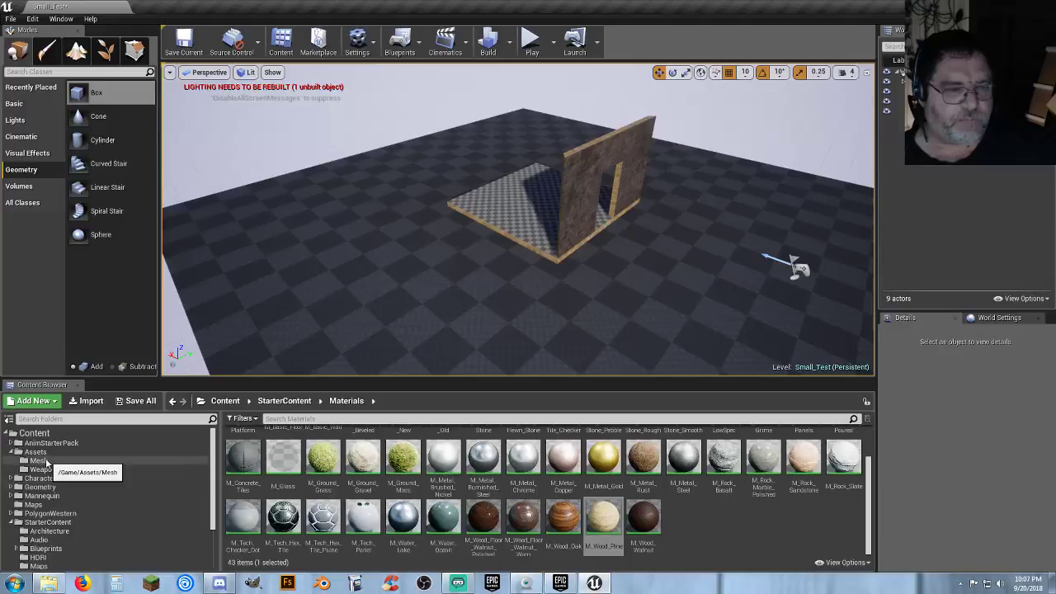
{"action": "left_click", "coordinate": [39, 461]}
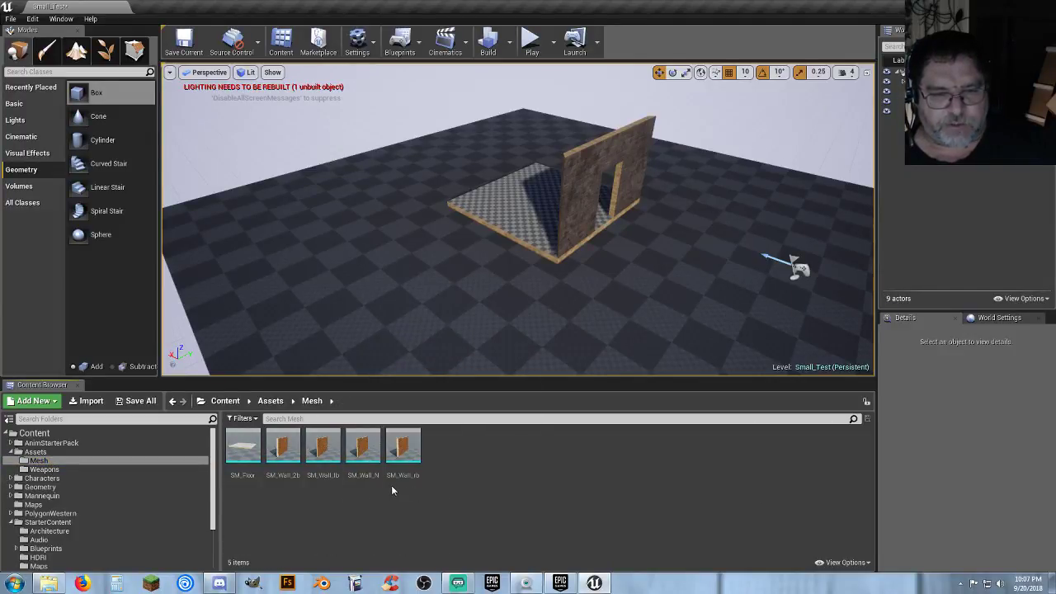
{"action": "double_click", "coordinate": [280, 476]}
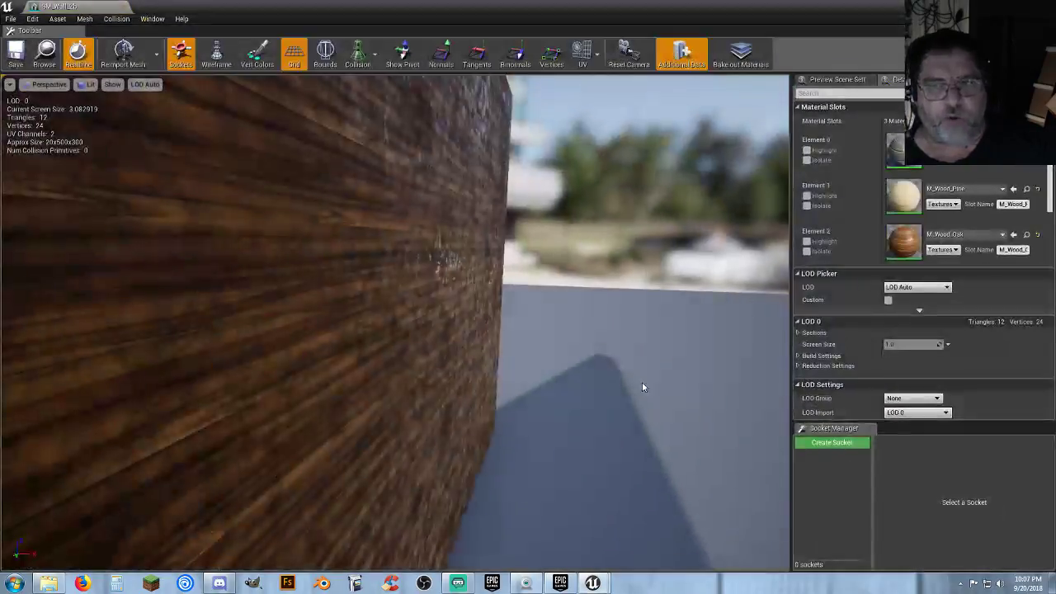
Set SM_Wall_2b's light map resolution to 64 and its light map coordinate index to 1
{"action": "scroll", "coordinate": [846, 294], "scroll_direction": "down", "scroll_amount": 5}
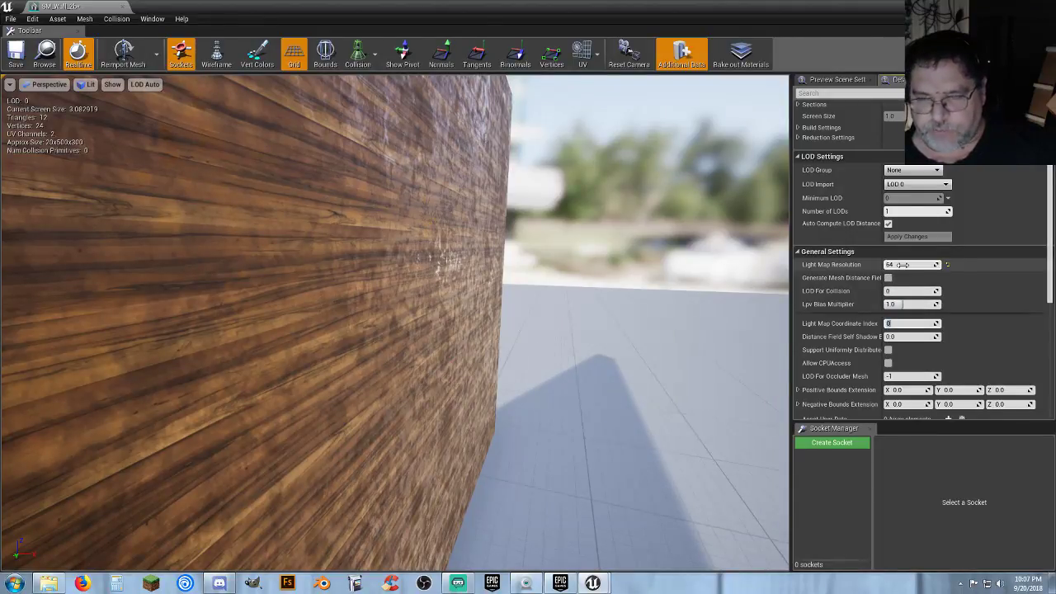
{"action": "scroll", "coordinate": [850, 273], "scroll_direction": "down", "scroll_amount": 5}
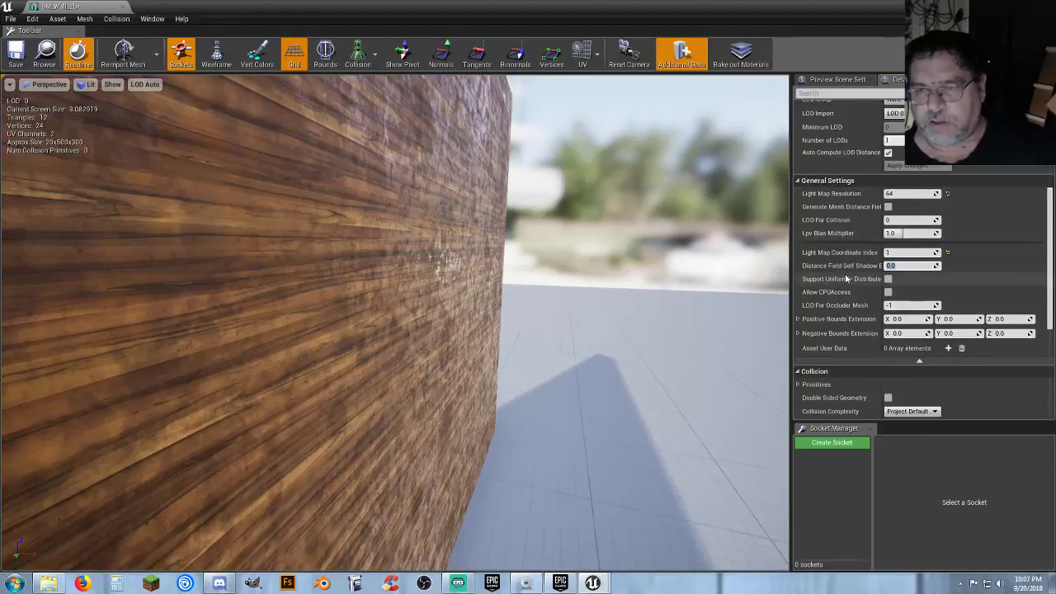
{"action": "scroll", "coordinate": [848, 279], "scroll_direction": "up", "scroll_amount": 4}
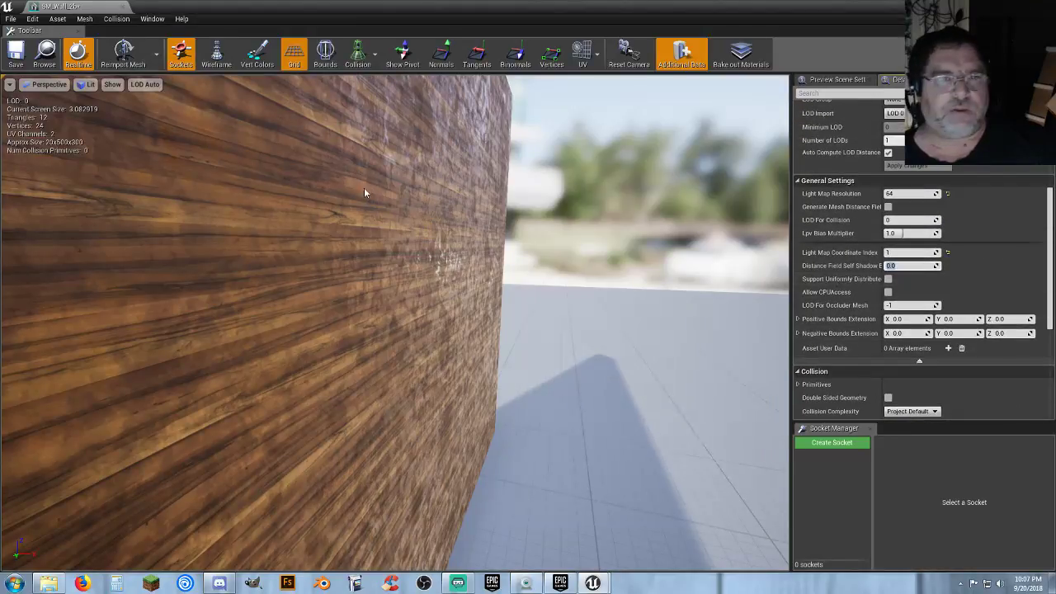
Inspect the SM_Wall_2b mesh from several angles and add a 26DOP simplified collision to it
{"action": "key", "text": "s"}
{"action": "right_click_drag", "start_coordinate": [365, 193], "coordinate": [350, 248]}
{"action": "left_click_drag", "start_coordinate": [297, 206], "coordinate": [365, 205]}
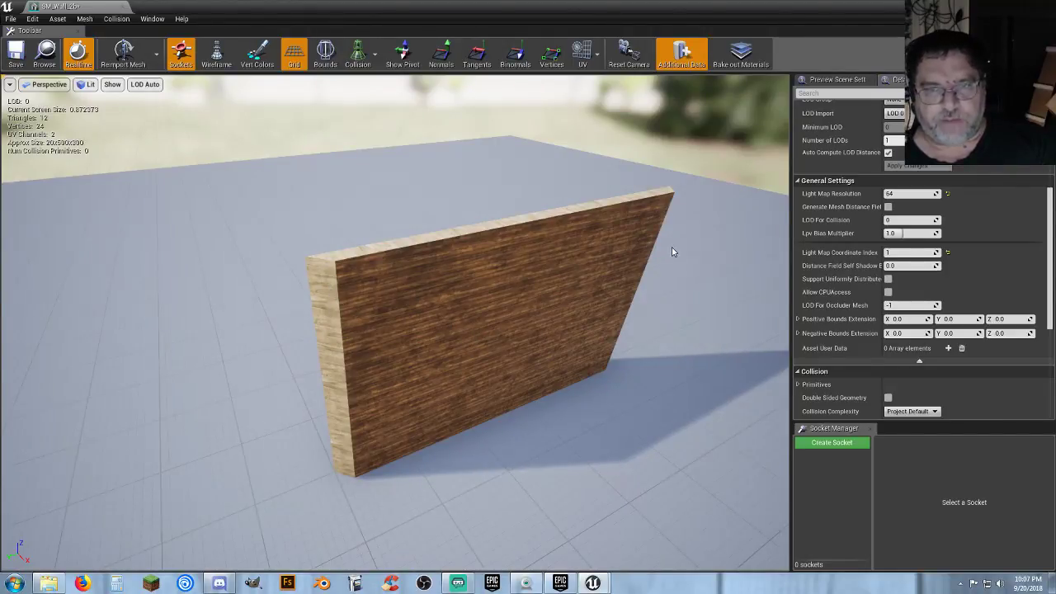
{"action": "left_click_drag", "start_coordinate": [648, 318], "coordinate": [566, 330]}
{"action": "left_click_drag", "start_coordinate": [513, 353], "coordinate": [607, 354]}
{"action": "scroll", "coordinate": [513, 354], "scroll_direction": "down", "scroll_amount": 5}
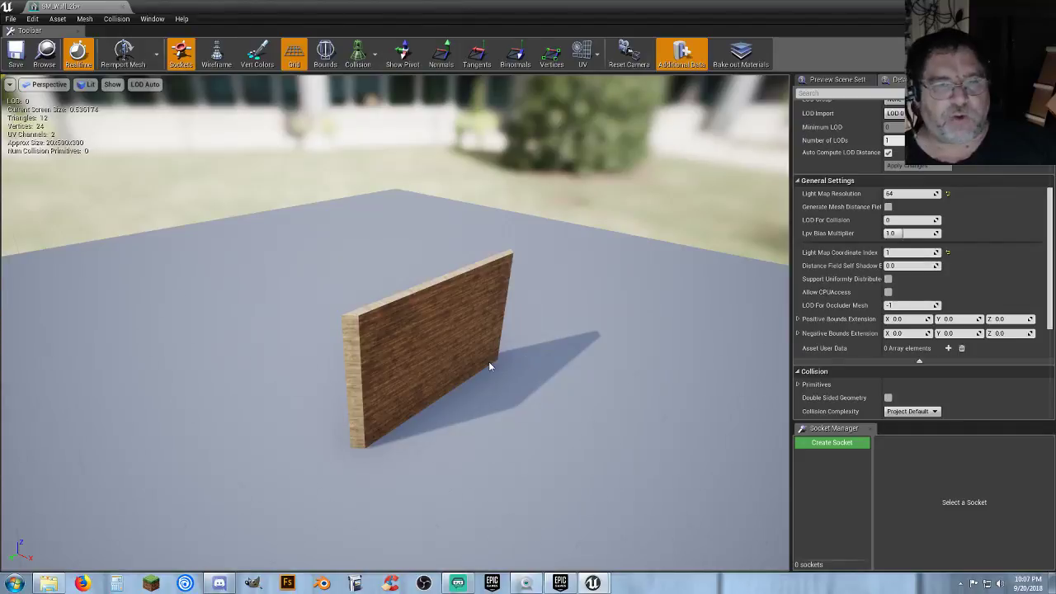
{"action": "left_click_drag", "start_coordinate": [489, 365], "coordinate": [509, 376]}
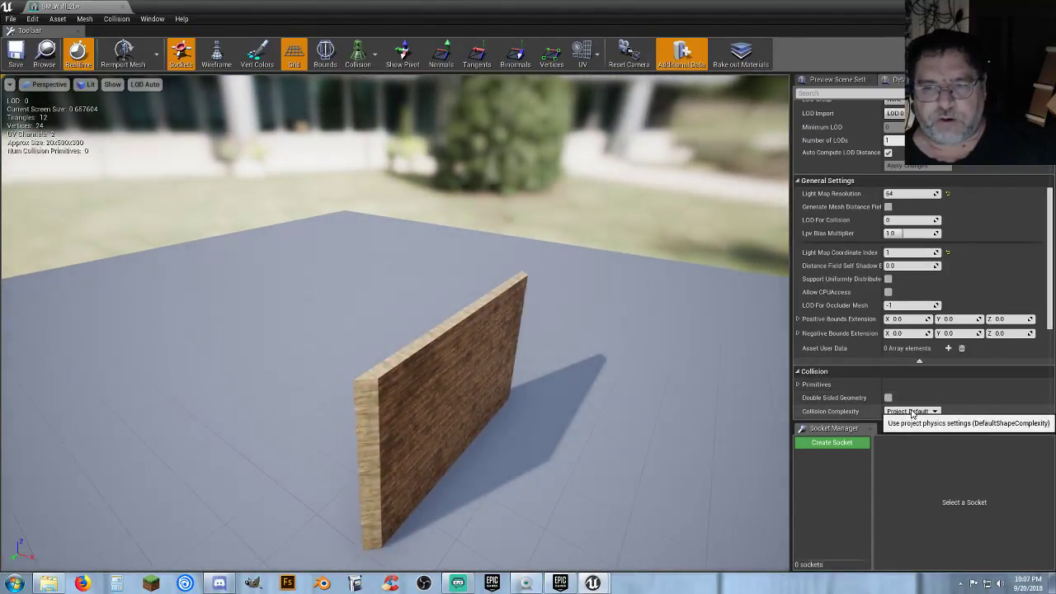
{"action": "left_click", "coordinate": [122, 21]}
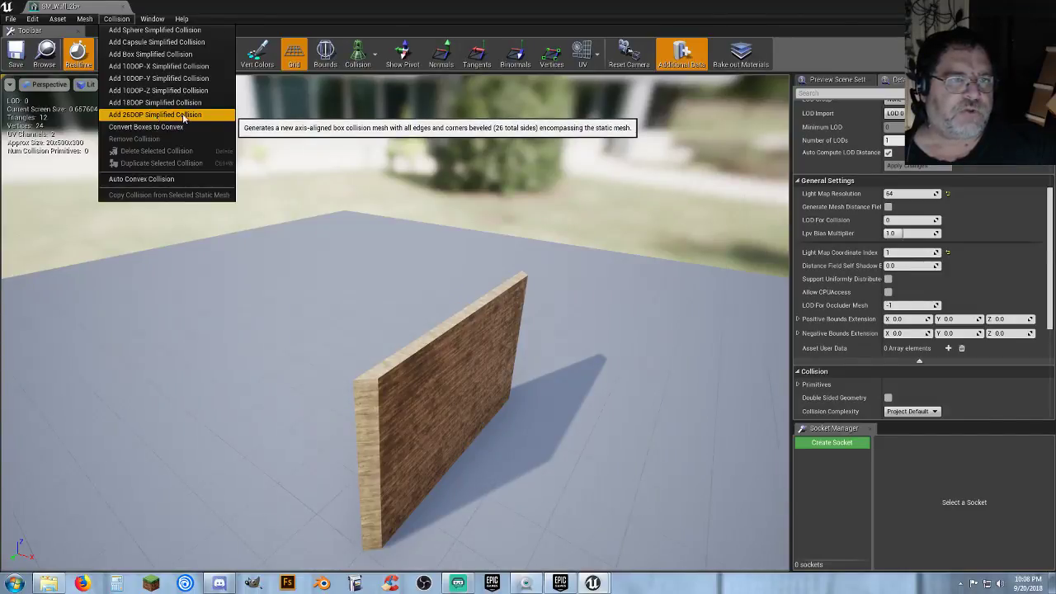
{"action": "left_click", "coordinate": [183, 115]}
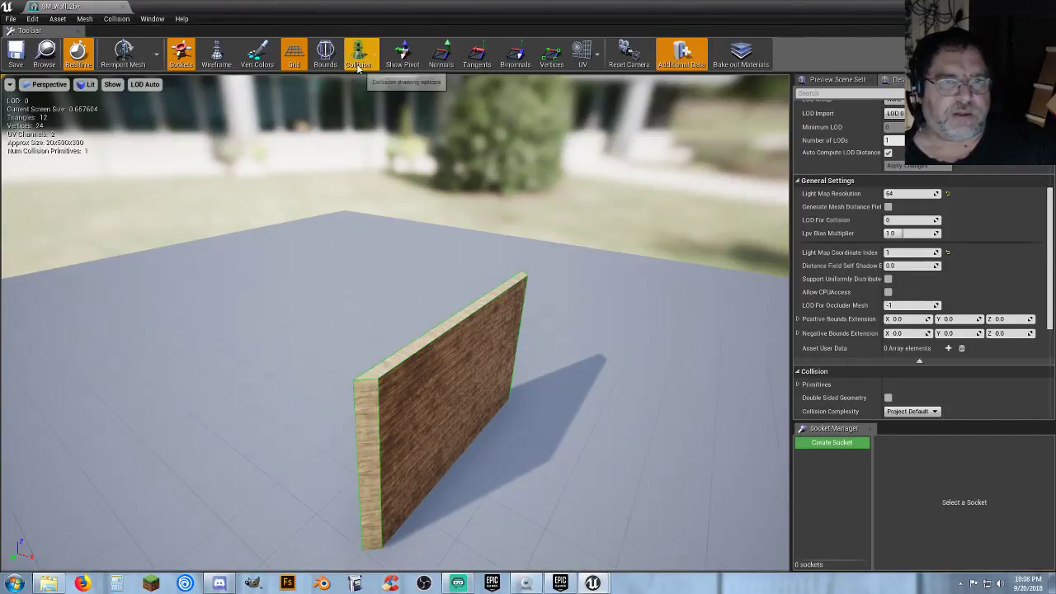
Check the collision hull around SM_Wall_2b from other angles and close its mesh editor
{"action": "right_click_drag", "start_coordinate": [381, 387], "coordinate": [248, 412]}
{"action": "left_click_drag", "start_coordinate": [293, 411], "coordinate": [471, 389]}
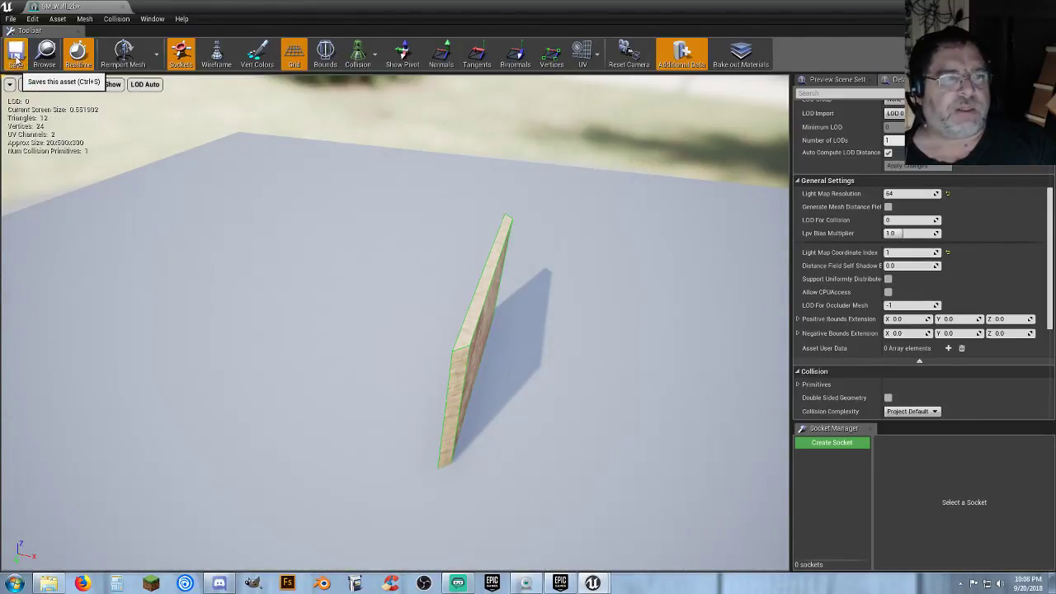
{"action": "left_click", "coordinate": [123, 8]}
Open the SM_Wall_lb mesh and set its light map resolution to 64 and its light map coordinate index to 1
{"action": "double_click", "coordinate": [328, 479]}
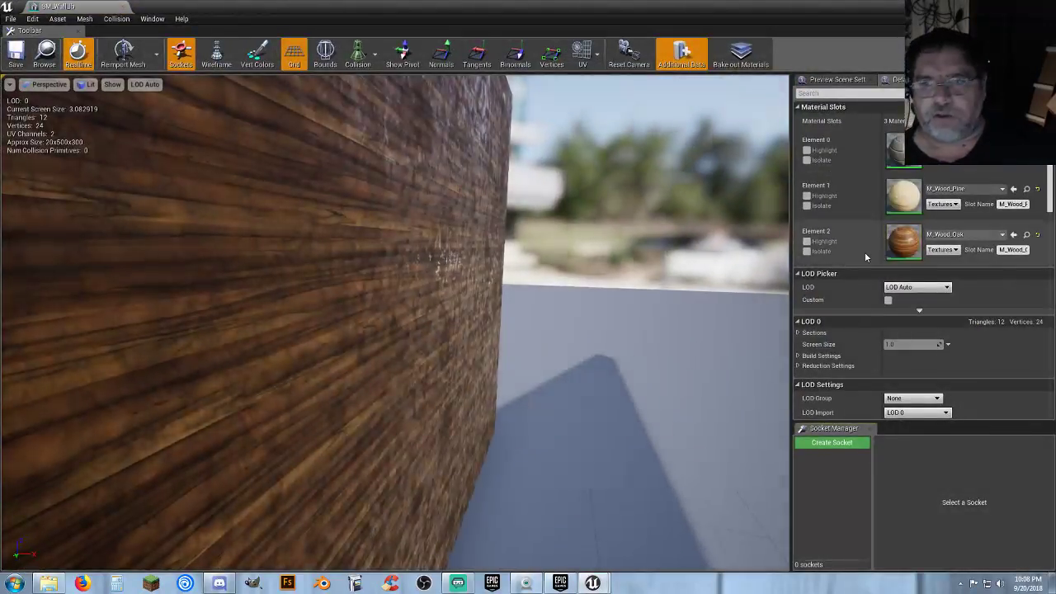
{"action": "scroll", "coordinate": [865, 251], "scroll_direction": "down", "scroll_amount": 6}
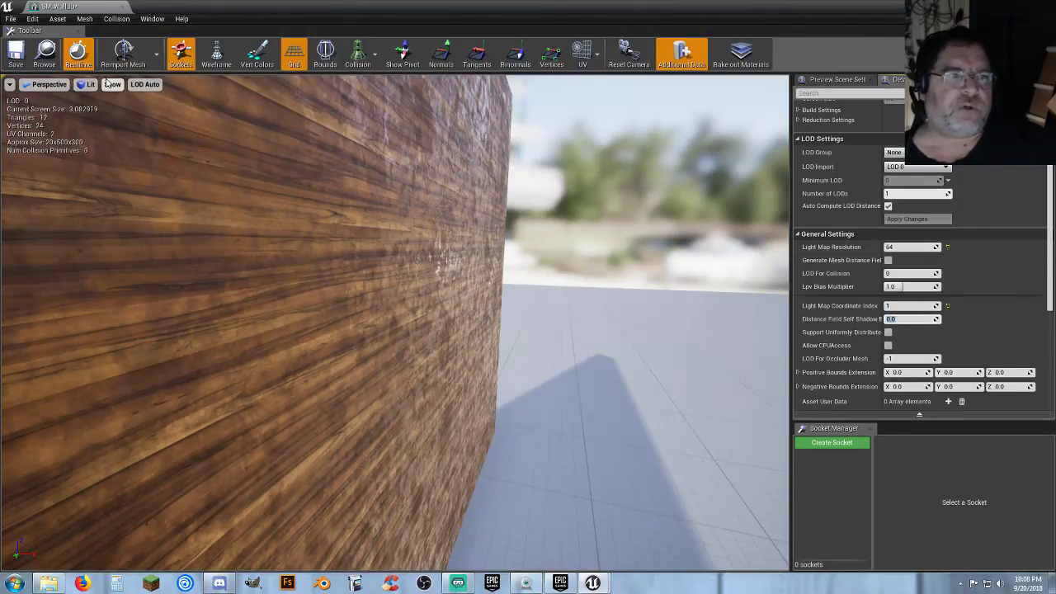
Add a 26DOP simplified collision to SM_Wall_lb, look over the hull, and close the mesh editor
{"action": "left_click", "coordinate": [116, 18]}
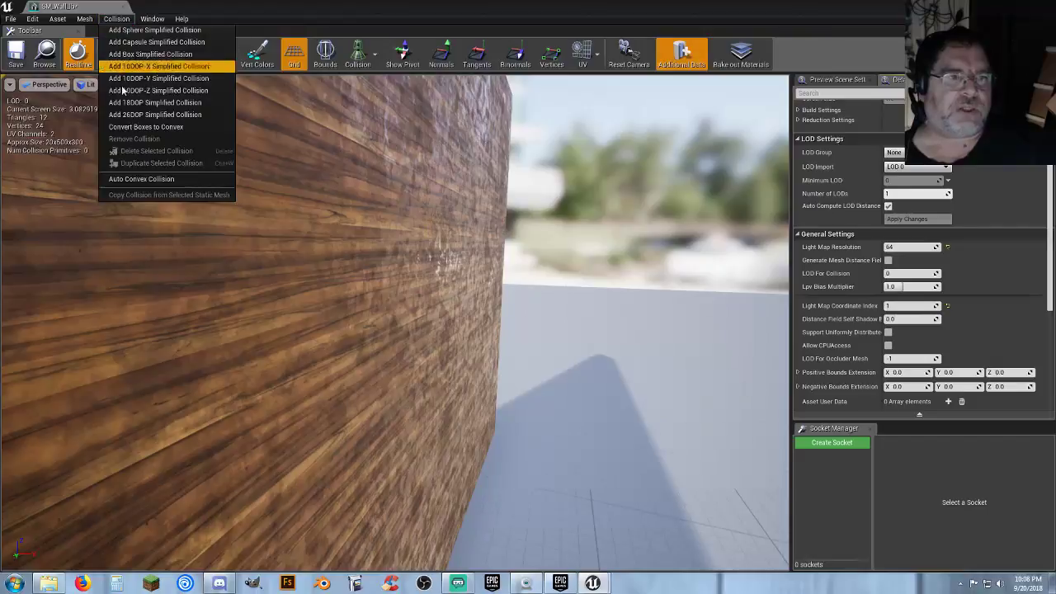
{"action": "left_click", "coordinate": [132, 114]}
{"action": "left_click_drag", "start_coordinate": [367, 174], "coordinate": [368, 314]}
{"action": "right_click_drag", "start_coordinate": [367, 313], "coordinate": [207, 223]}
{"action": "left_click_drag", "start_coordinate": [206, 223], "coordinate": [219, 293]}
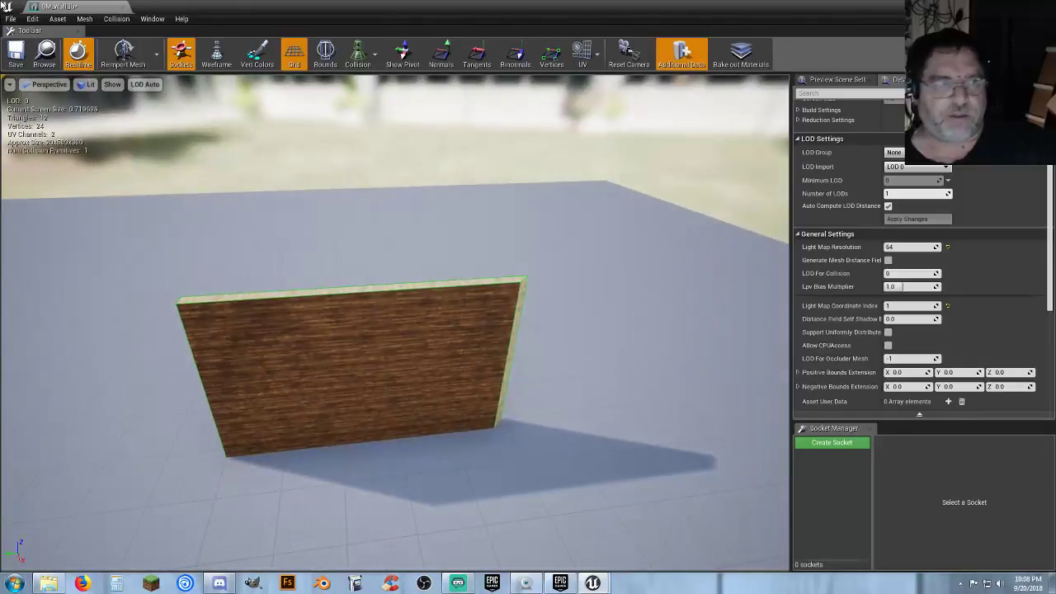
{"action": "left_click", "coordinate": [123, 7]}
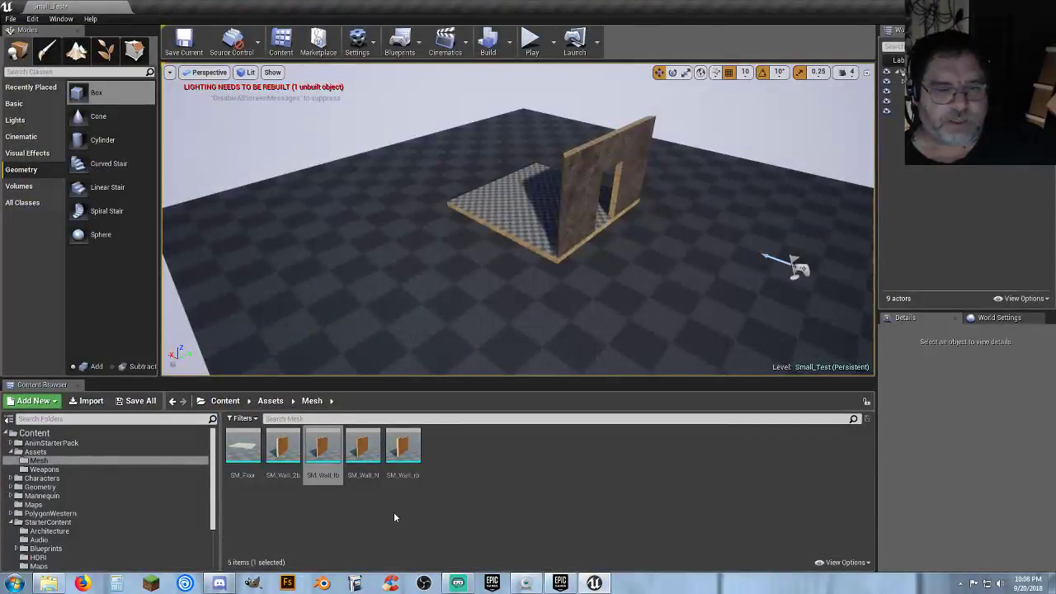
Open the SM_Wall_rb mesh and set its light map resolution to 64 and its light map coordinate index to 1
{"action": "double_click", "coordinate": [403, 450]}
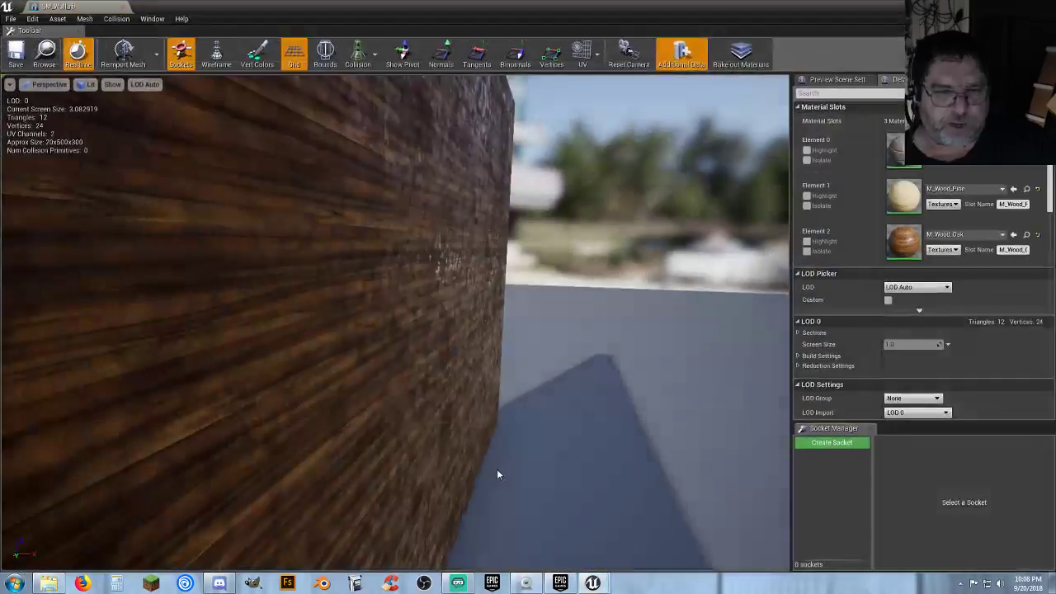
{"action": "right_click_drag", "start_coordinate": [497, 474], "coordinate": [544, 479]}
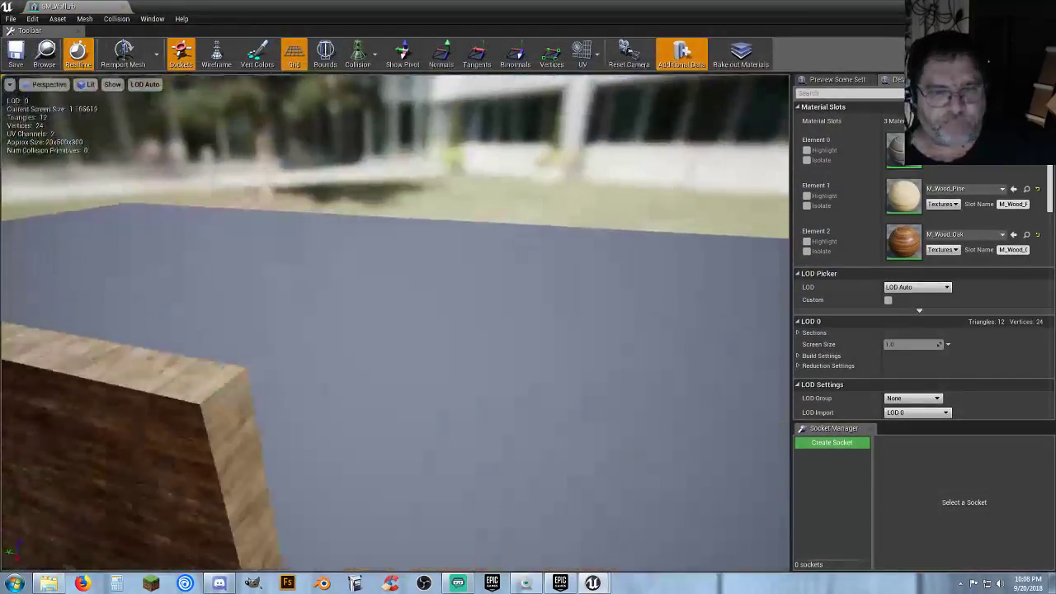
{"action": "left_click_drag", "start_coordinate": [652, 487], "coordinate": [710, 479]}
{"action": "scroll", "coordinate": [887, 304], "scroll_direction": "down", "scroll_amount": 2}
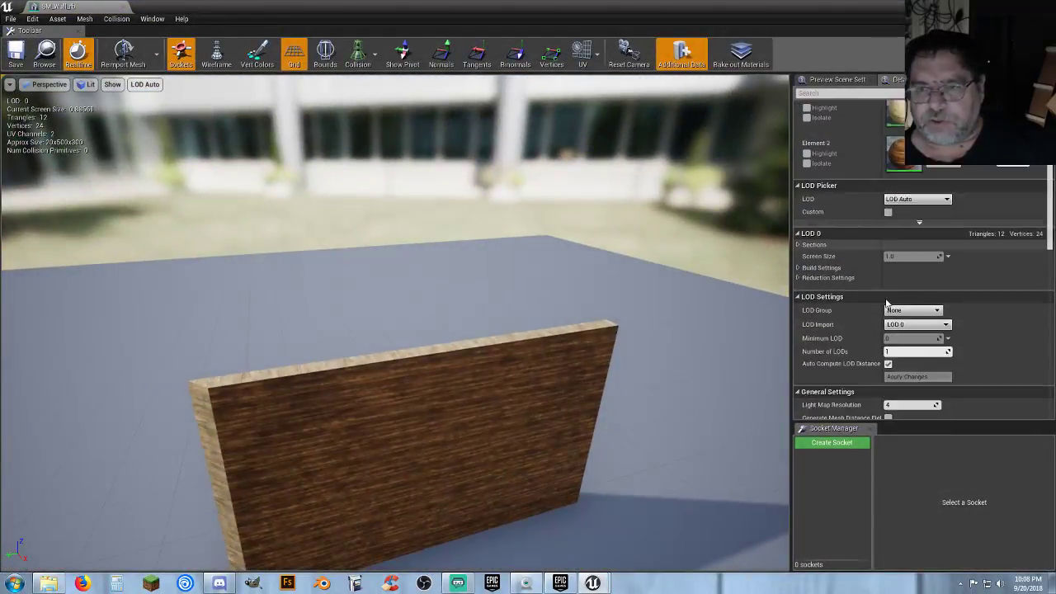
{"action": "scroll", "coordinate": [887, 304], "scroll_direction": "down", "scroll_amount": 3}
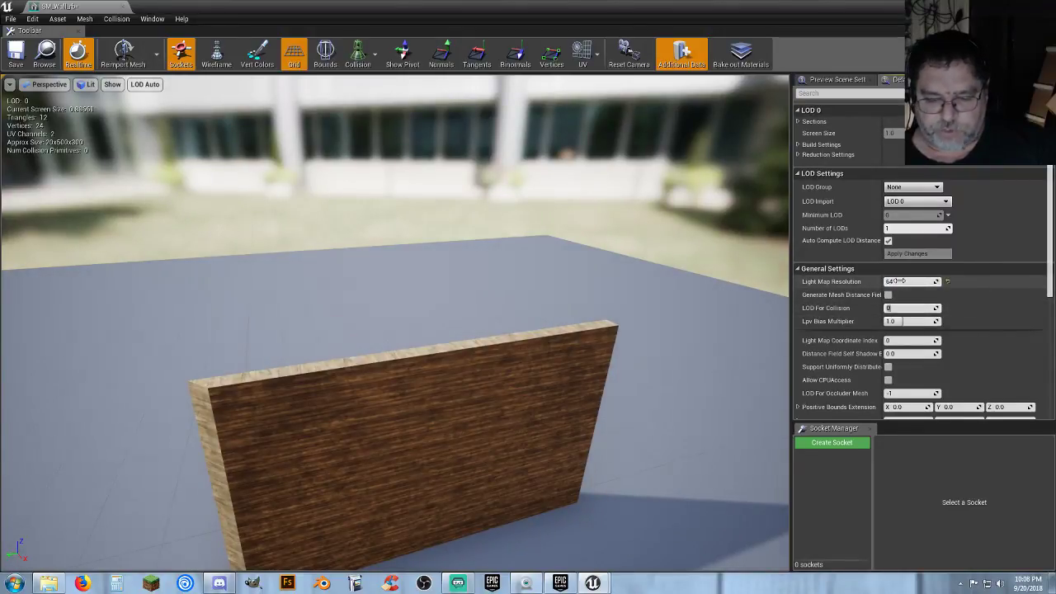
Add a 26DOP simplified collision to SM_Wall_rb and close the mesh editor
{"action": "left_click", "coordinate": [117, 19]}
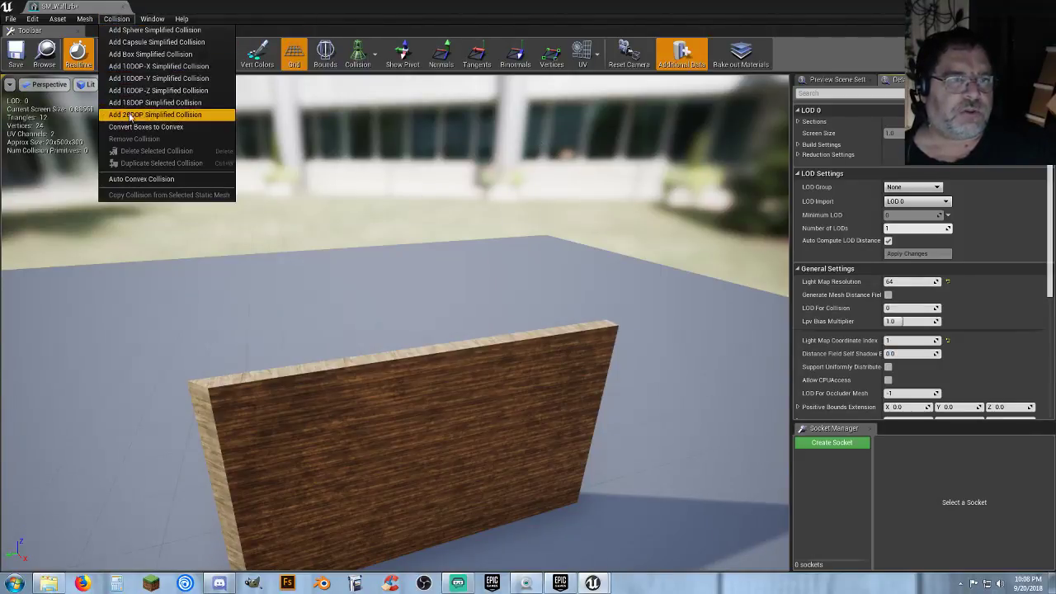
{"action": "left_click", "coordinate": [129, 119]}
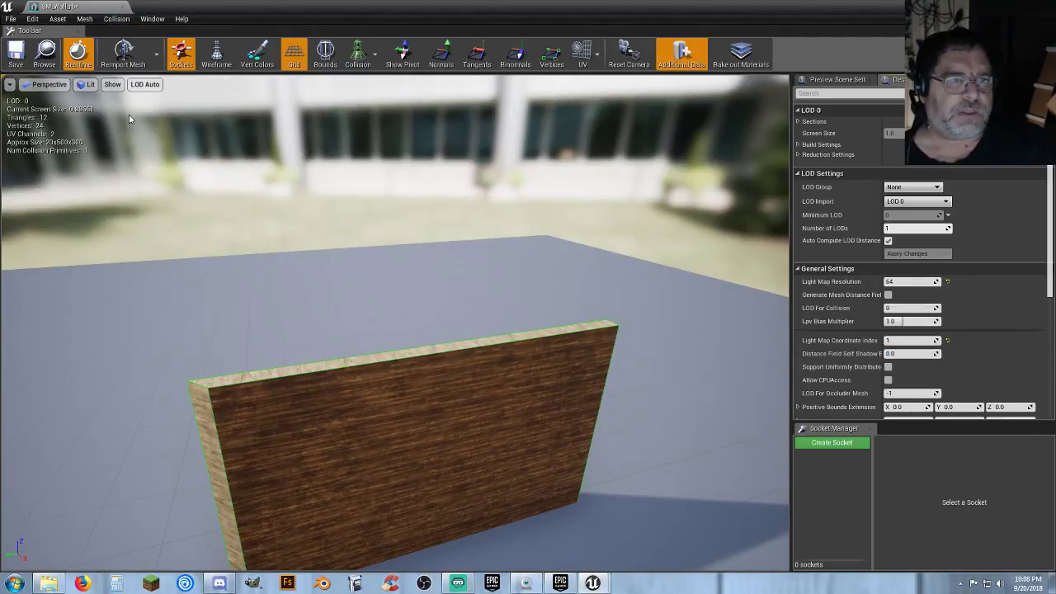
{"action": "left_click", "coordinate": [122, 8]}
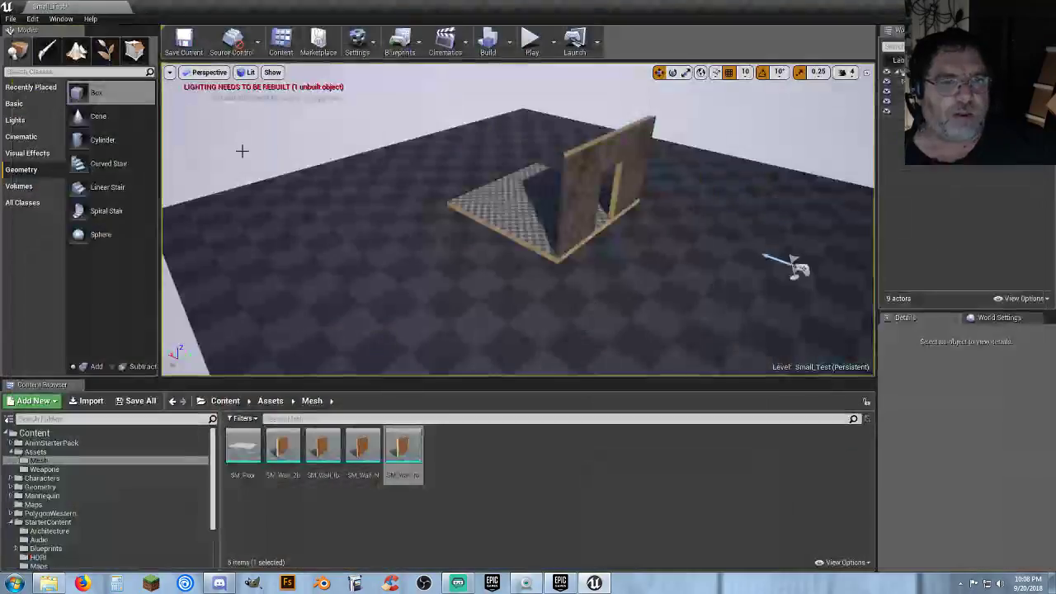
{"action": "right_click_drag", "start_coordinate": [256, 250], "coordinate": [177, 221]}
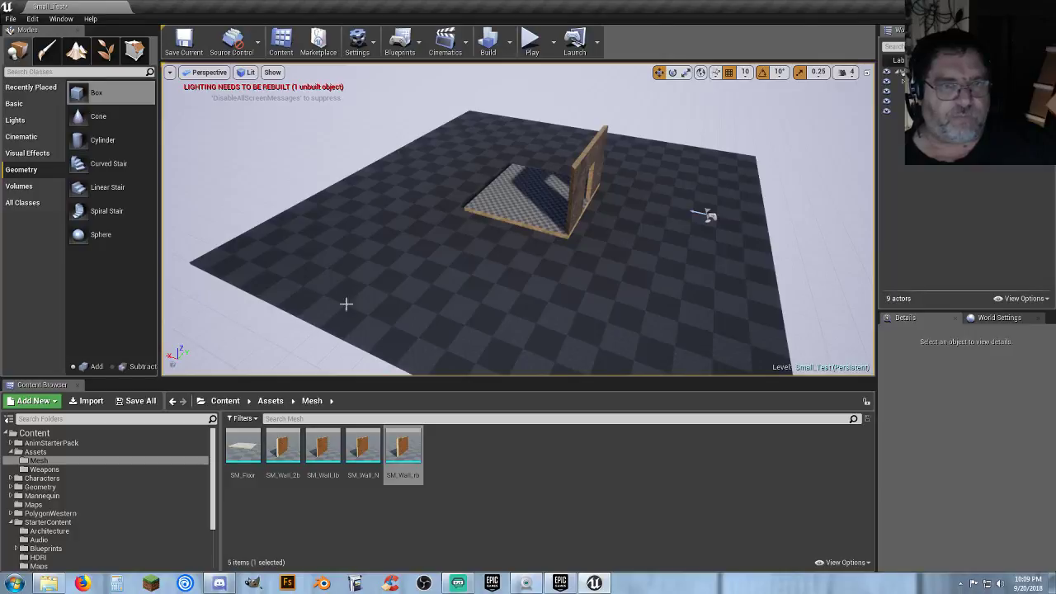
{"action": "left_click_drag", "start_coordinate": [243, 450], "coordinate": [438, 239]}
{"action": "right_click_drag", "start_coordinate": [438, 239], "coordinate": [396, 231]}
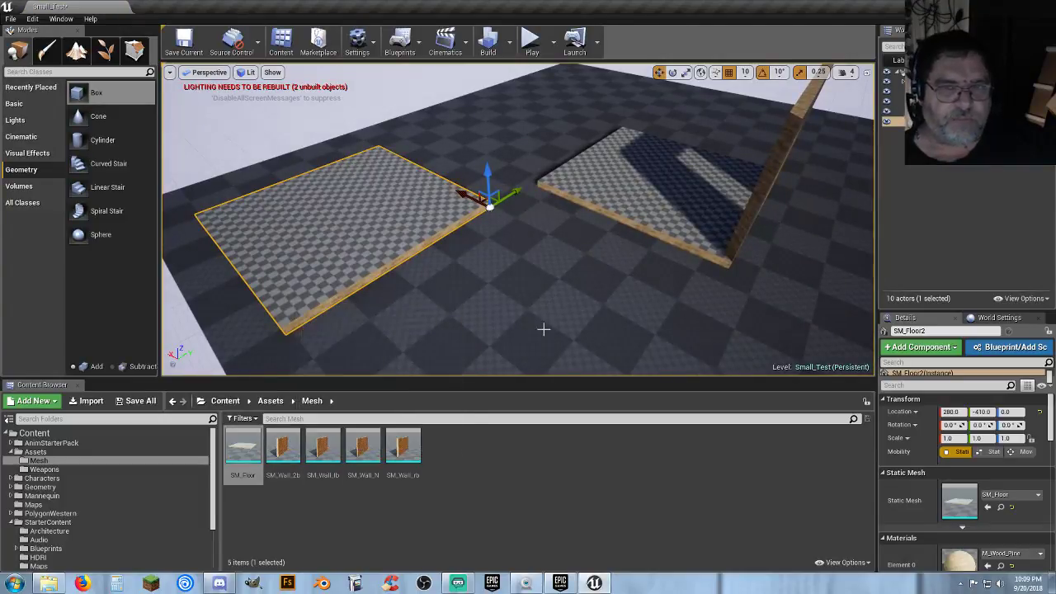
{"action": "left_click", "coordinate": [646, 221]}
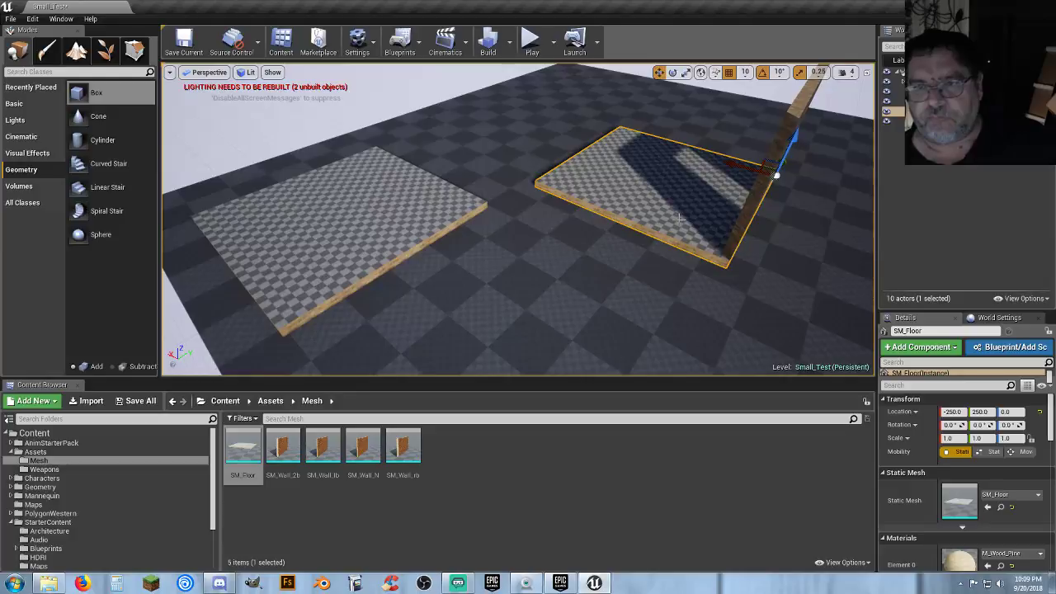
{"action": "left_click", "coordinate": [414, 248]}
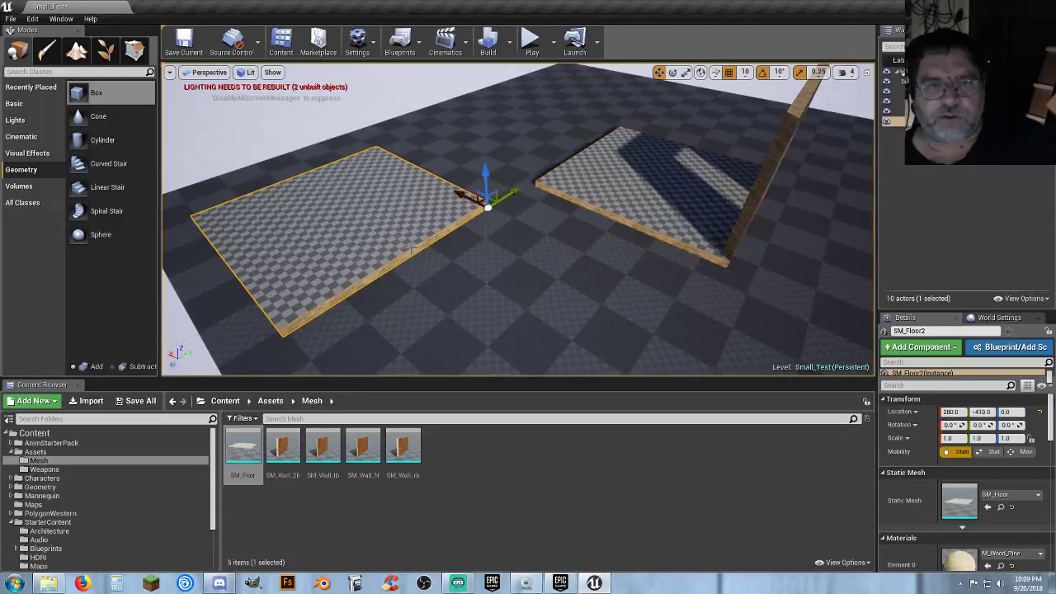
{"action": "key", "text": "Delete"}
Place an SM_Wall_rb mesh on the floor piece in the level and rotate it 90 degrees about the vertical axis
{"action": "left_click_drag", "start_coordinate": [549, 252], "coordinate": [850, 293]}
{"action": "right_click_drag", "start_coordinate": [569, 225], "coordinate": [524, 224]}
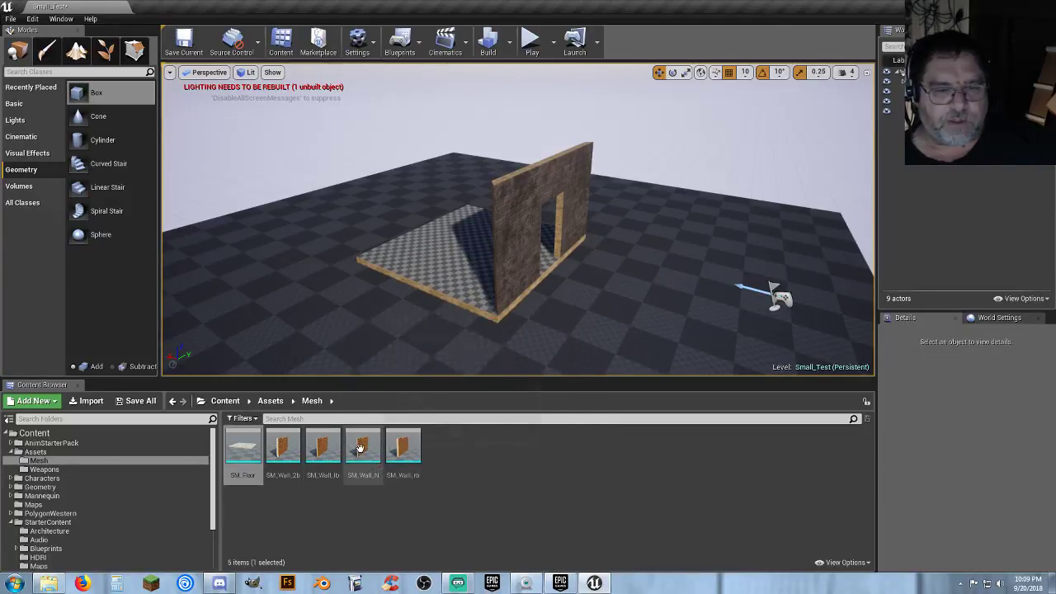
{"action": "right_click_drag", "start_coordinate": [511, 264], "coordinate": [569, 281]}
{"action": "right_click_drag", "start_coordinate": [382, 264], "coordinate": [382, 289]}
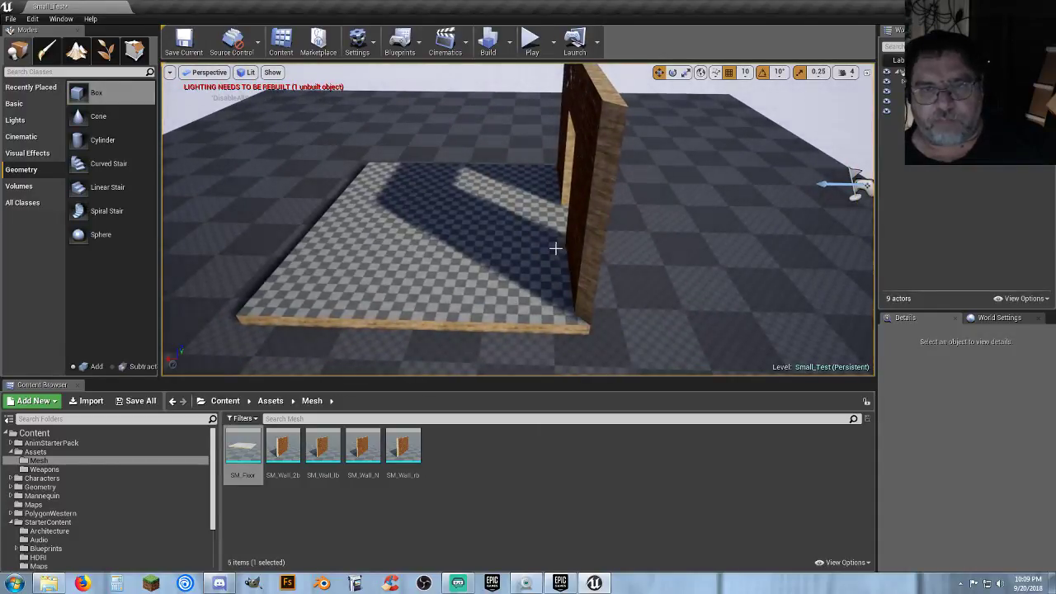
{"action": "left_click_drag", "start_coordinate": [555, 247], "coordinate": [510, 333]}
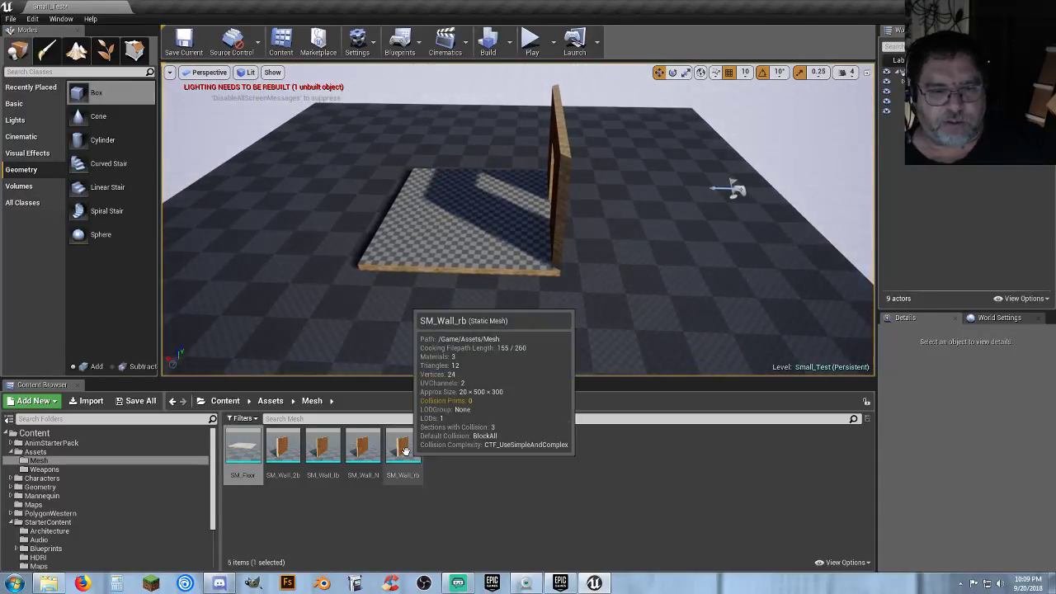
{"action": "left_click_drag", "start_coordinate": [402, 447], "coordinate": [481, 216]}
{"action": "left_click", "coordinate": [673, 72]}
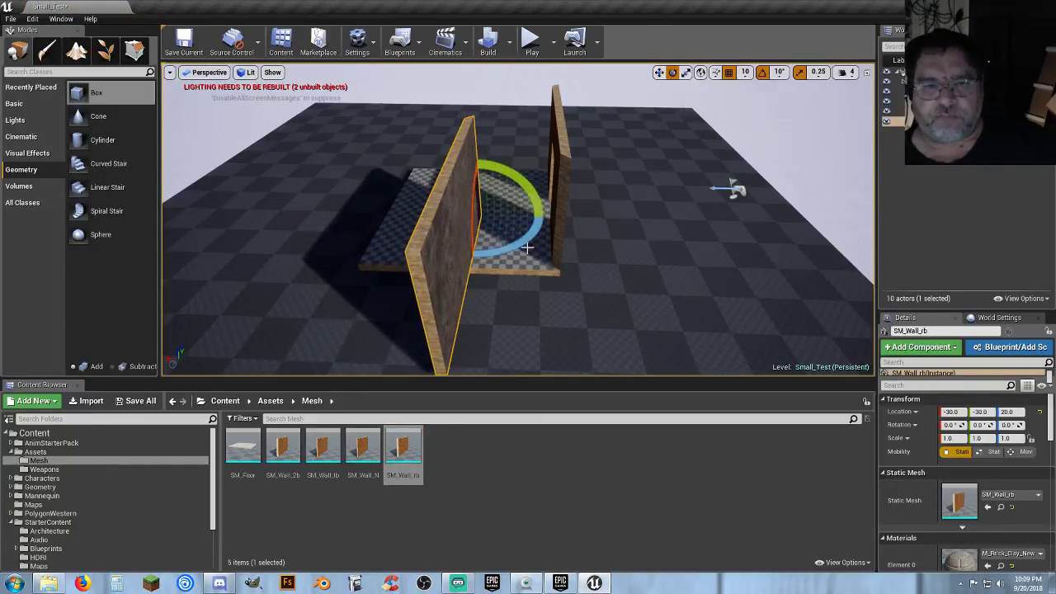
{"action": "left_click_drag", "start_coordinate": [528, 247], "coordinate": [466, 256]}
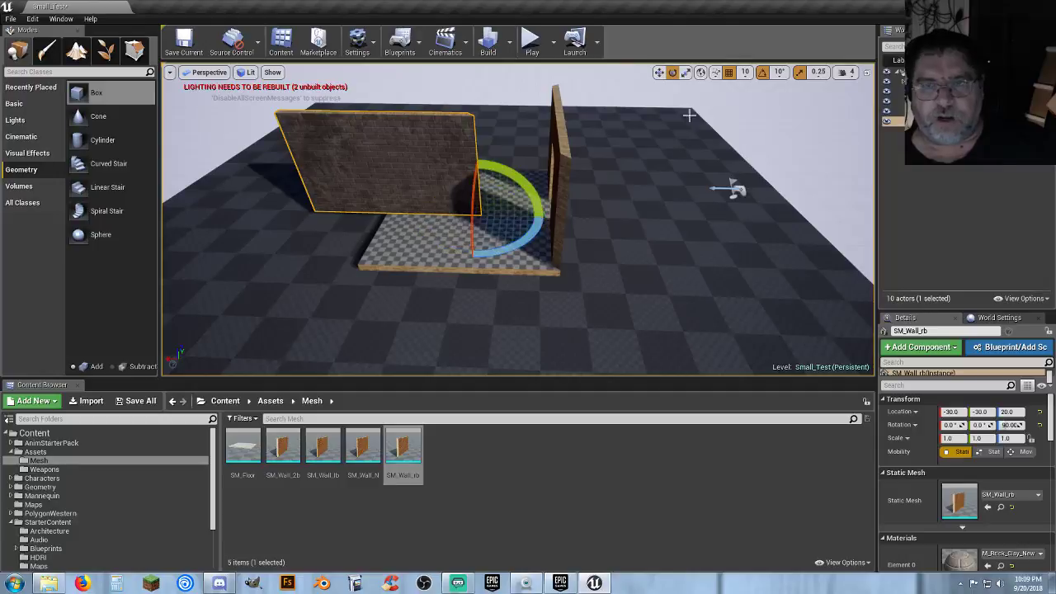
Slide the placed SM_Wall_rb along X to -250 and set its Y location to 0
{"action": "left_click", "coordinate": [658, 72]}
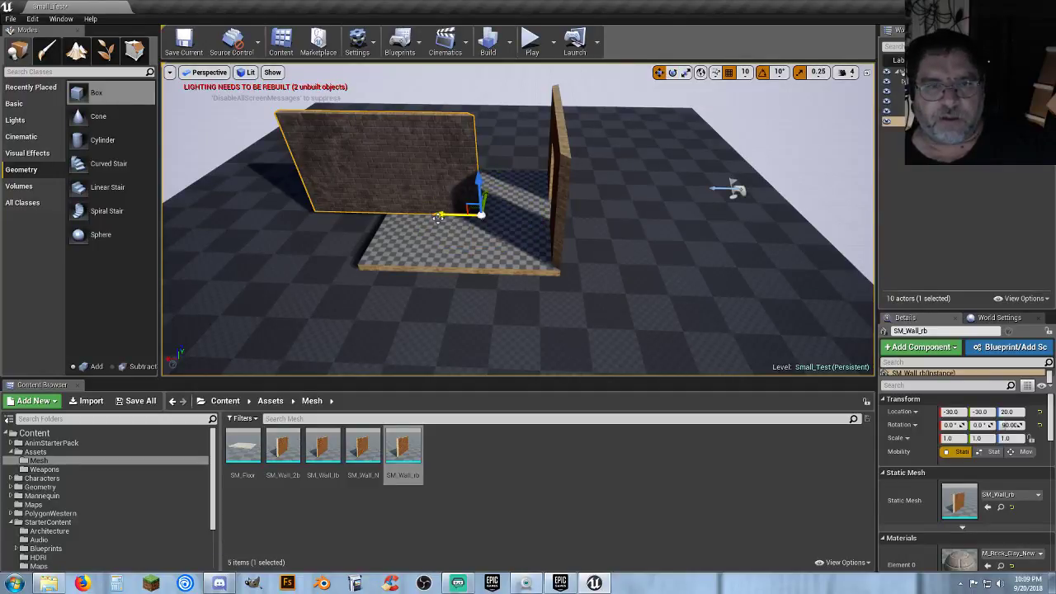
{"action": "left_click_drag", "start_coordinate": [438, 216], "coordinate": [513, 219]}
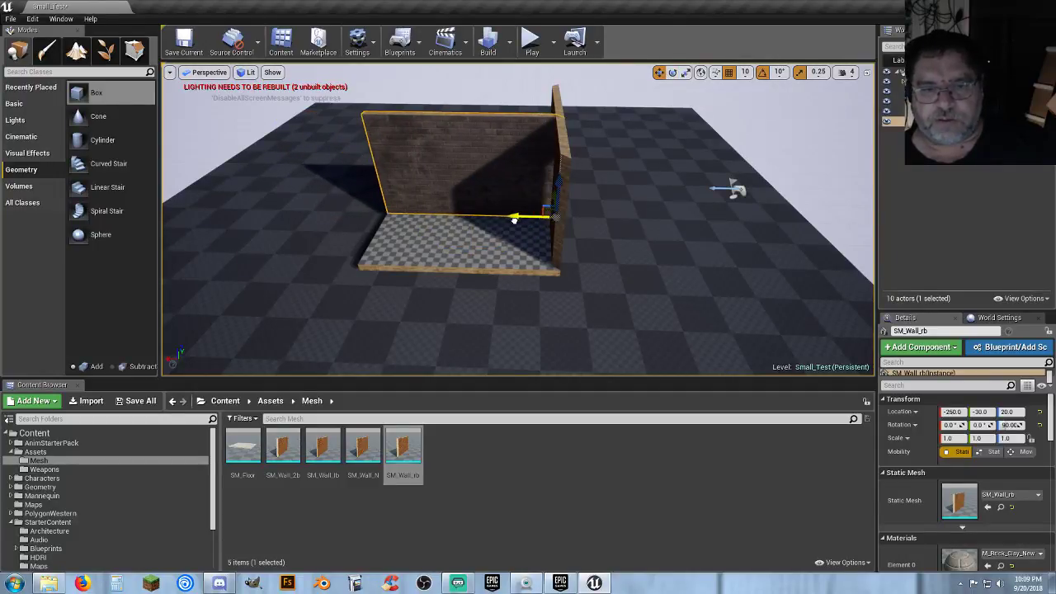
{"action": "right_click_drag", "start_coordinate": [615, 236], "coordinate": [532, 238]}
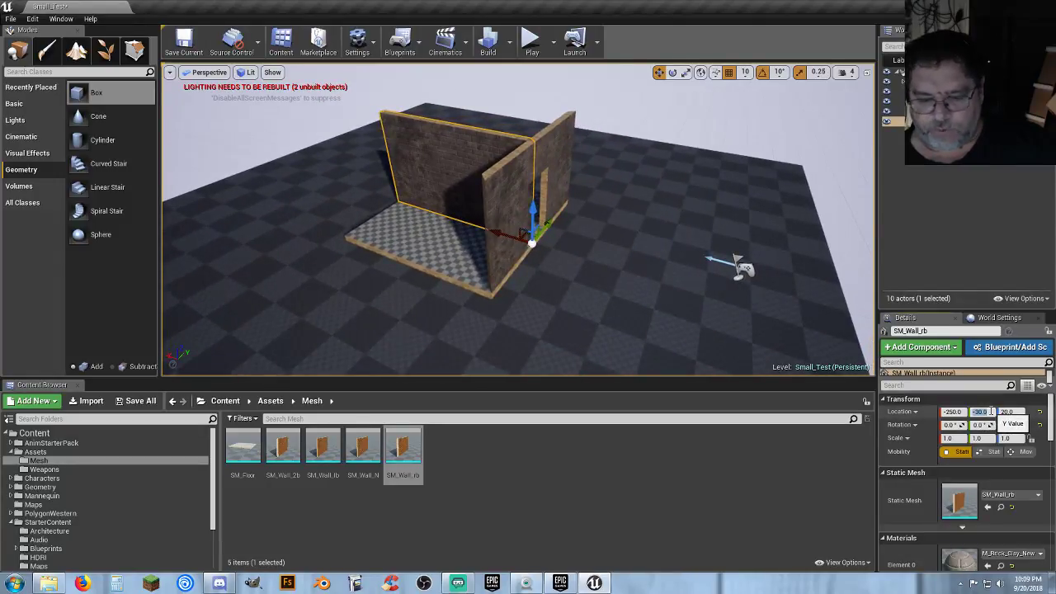
{"action": "type", "text": "0"}
{"action": "key", "text": "Tab"}
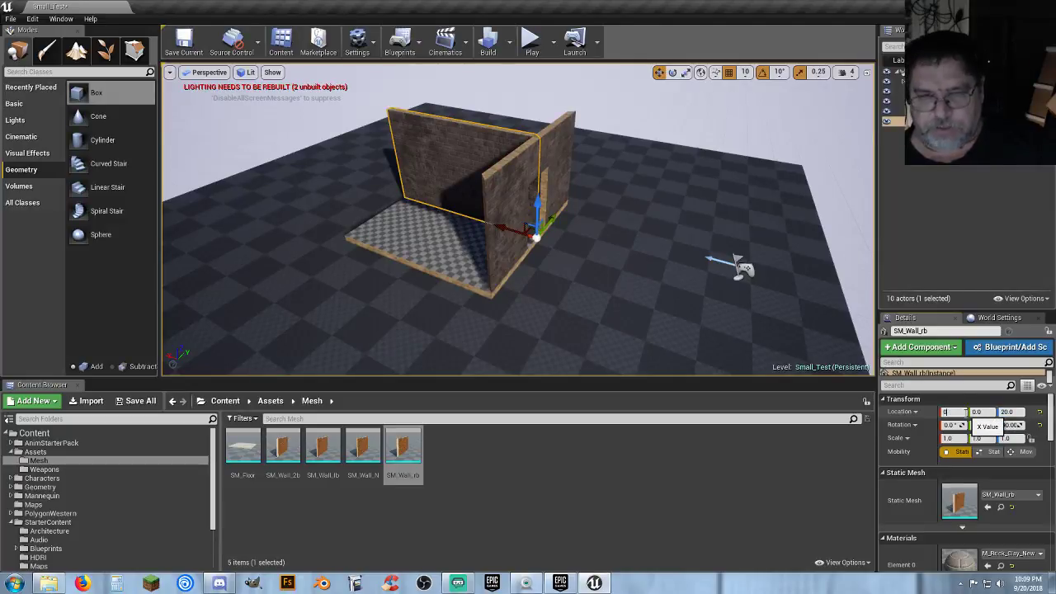
Try X locations of 0, 240 and 250 for SM_Wall_rb, checking its alignment with the floor's edge
{"action": "type", "text": "0"}
{"action": "key", "text": "Tab"}
{"action": "scroll", "coordinate": [564, 263], "scroll_direction": "down", "scroll_amount": 5}
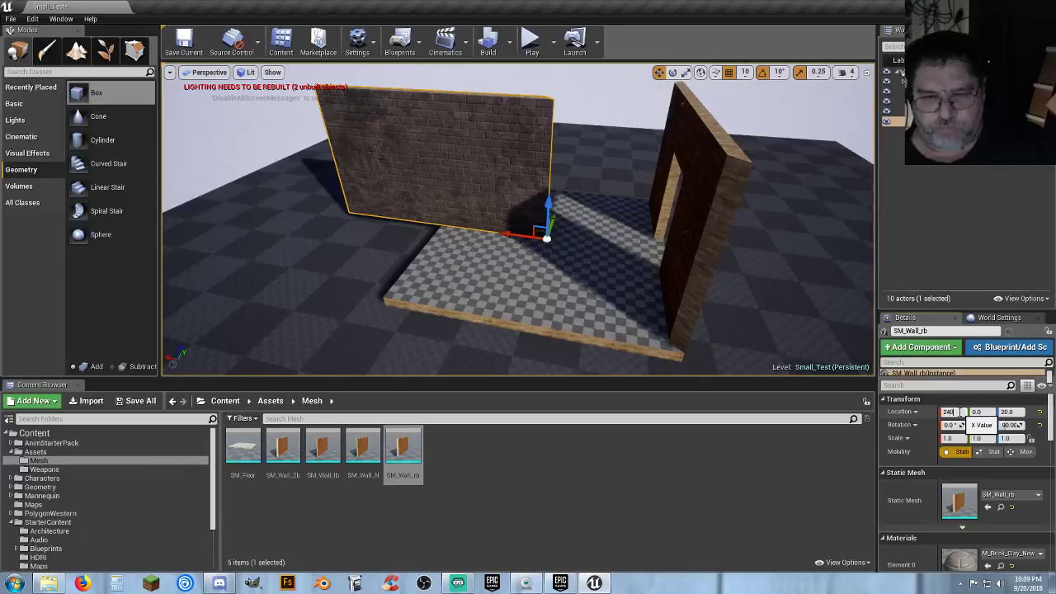
{"action": "key", "text": "Tab"}
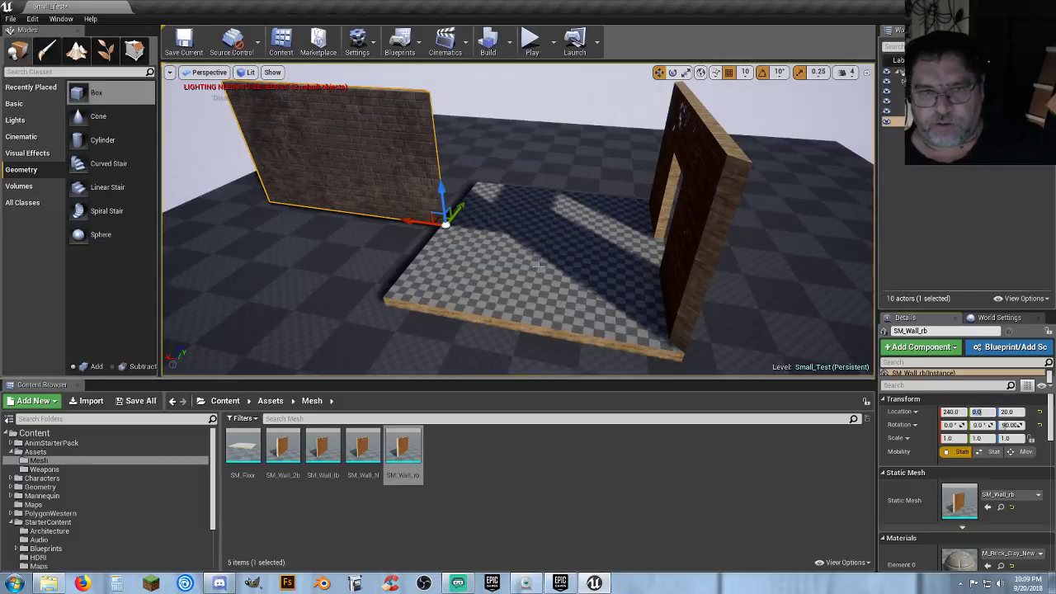
{"action": "key", "text": "w"}
{"action": "right_click_drag", "start_coordinate": [660, 297], "coordinate": [652, 346]}
{"action": "scroll", "coordinate": [518, 219], "scroll_direction": "down", "scroll_amount": 2}
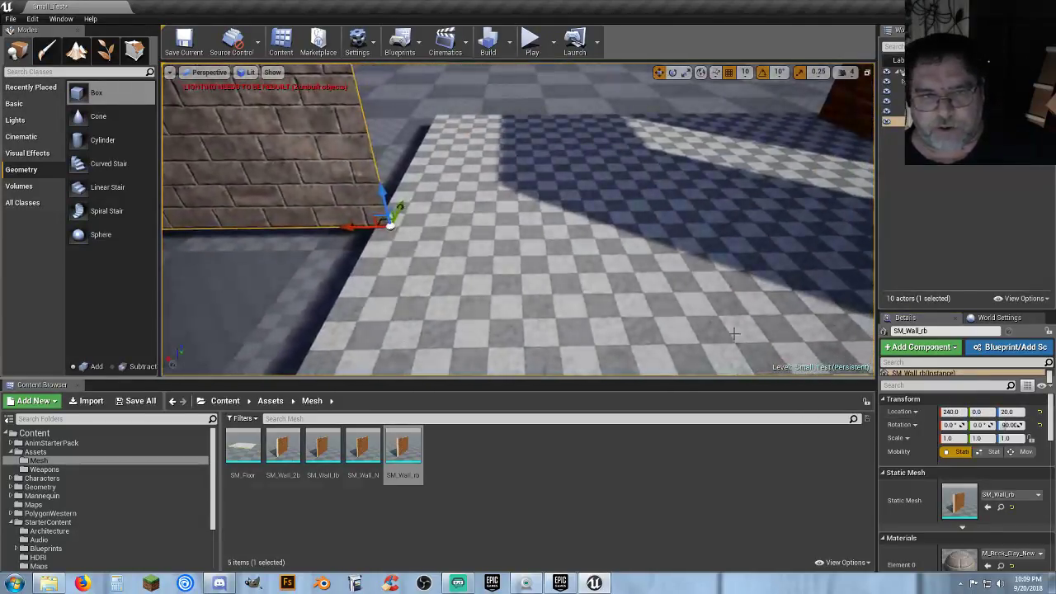
{"action": "left_click", "coordinate": [957, 412]}
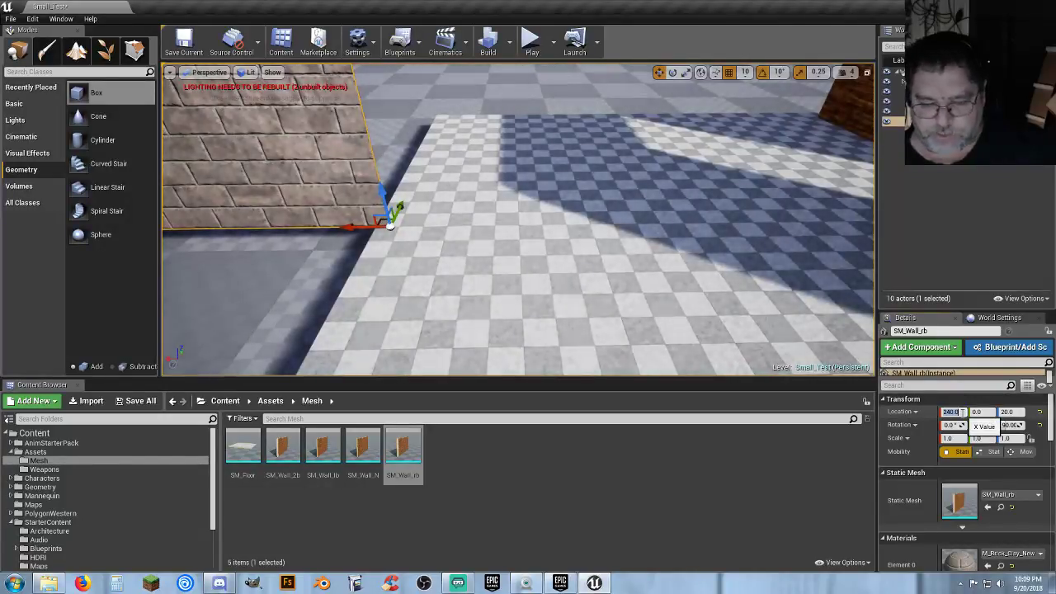
{"action": "type", "text": "250"}
{"action": "key", "text": "Tab"}
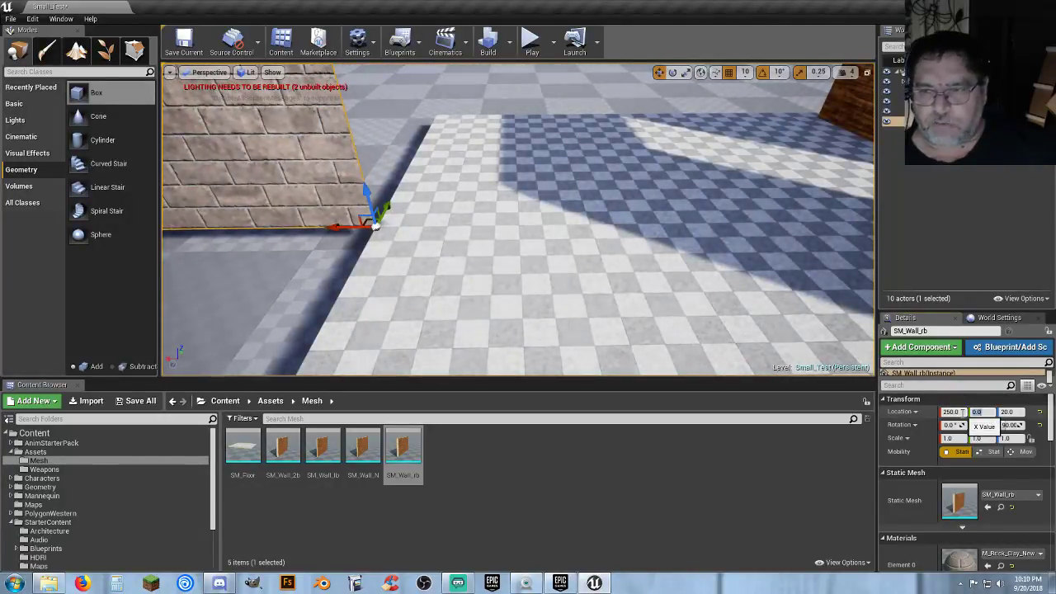
Set the X location of the placed SM_Wall_rb to -250
{"action": "left_click", "coordinate": [962, 412]}
{"action": "type", "text": "-25"}
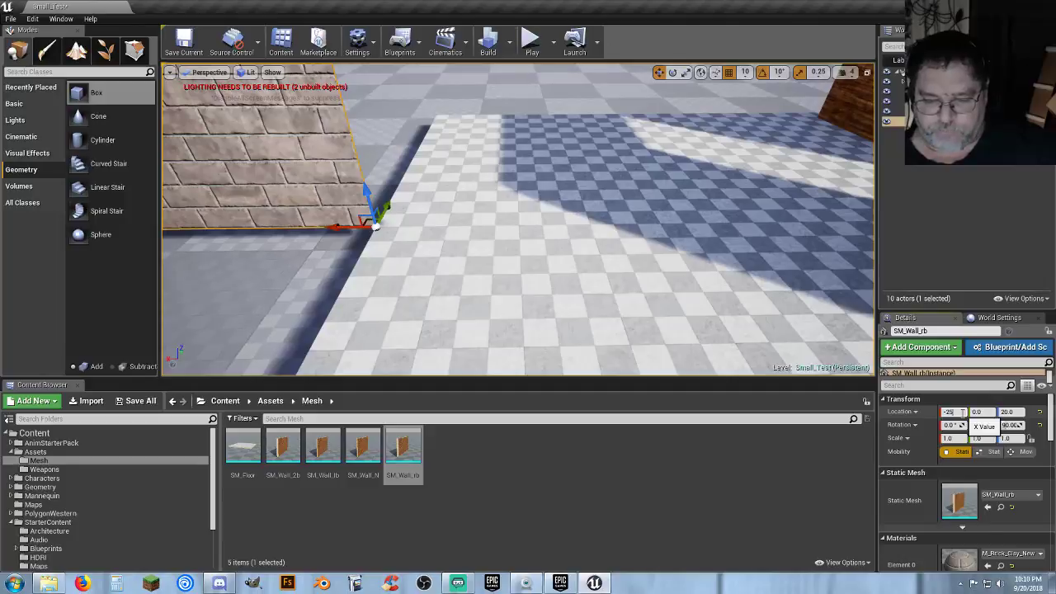
{"action": "type", "text": "0"}
{"action": "key", "text": "Tab"}
Try a Y location of 250 for SM_Wall_rb, and settle on -250 to join the doorway wall at the floor's corner
{"action": "key", "text": "d"}
{"action": "right_click_drag", "start_coordinate": [684, 232], "coordinate": [541, 221]}
{"action": "key", "text": "s"}
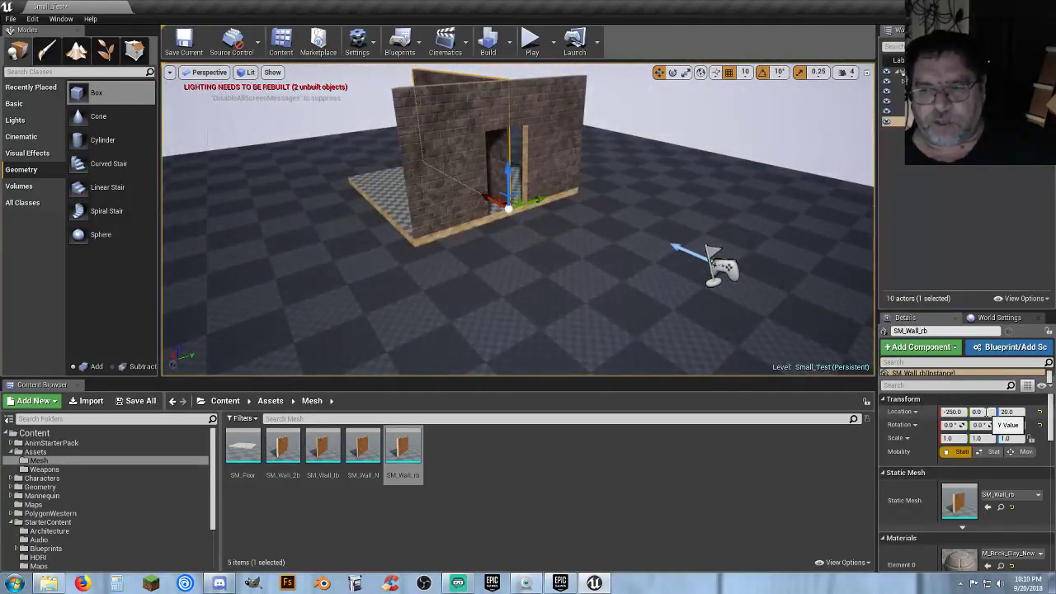
{"action": "left_click", "coordinate": [987, 412]}
{"action": "type", "text": "250"}
{"action": "key", "text": "Tab"}
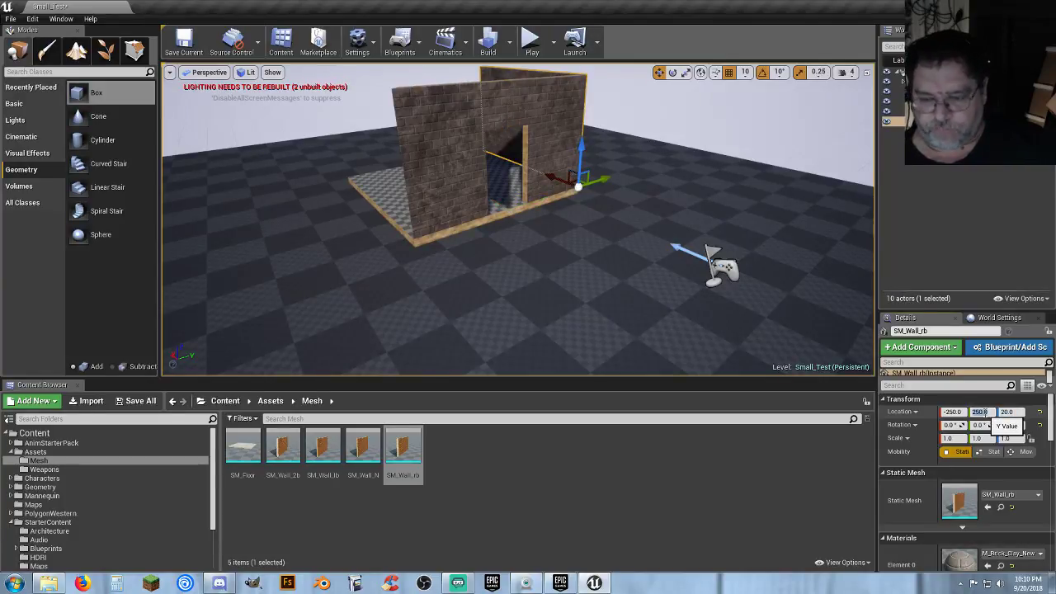
{"action": "key", "text": "Tab"}
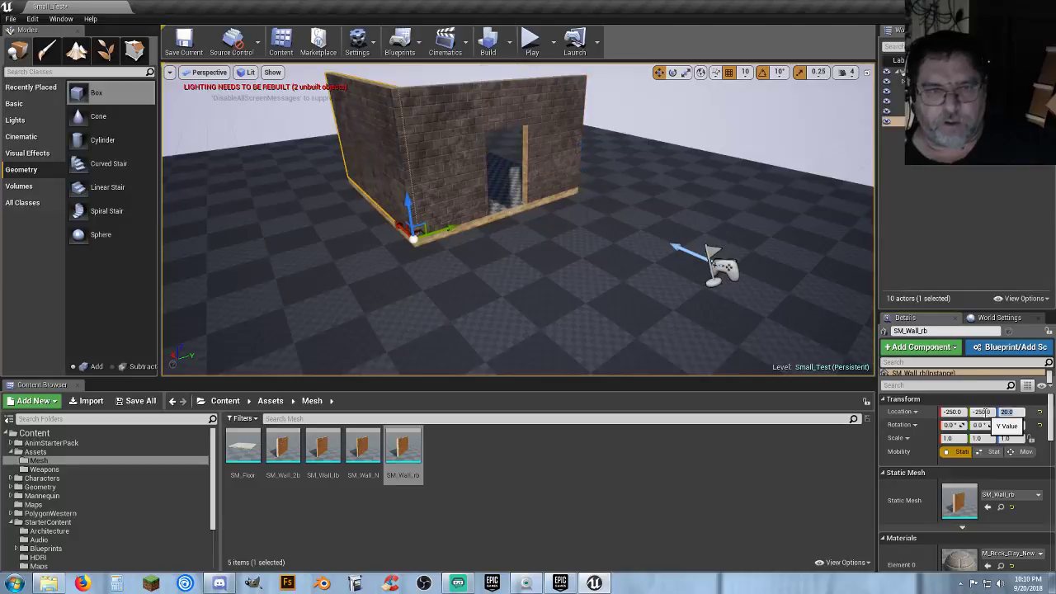
Check the placed SM_Wall_rb at the doorway wall's corner and delete it from the floor's edge
{"action": "mouse_move", "coordinate": [541, 283]}
{"action": "right_mouse_down"}
{"action": "mouse_move", "coordinate": [524, 255]}
{"action": "mouse_move", "coordinate": [524, 289]}
{"action": "mouse_move", "coordinate": [570, 284]}
{"action": "mouse_move", "coordinate": [578, 222]}
{"action": "mouse_move", "coordinate": [643, 227]}
{"action": "mouse_move", "coordinate": [644, 268]}
{"action": "mouse_move", "coordinate": [547, 280]}
{"action": "right_mouse_up"}
{"action": "key", "text": "w"}
{"action": "key", "text": "a"}
{"action": "key", "text": "e"}
{"action": "key", "text": "w"}
{"action": "key", "text": "s"}
{"action": "key", "text": "d"}
{"action": "key", "text": "s"}
{"action": "key", "text": "a"}
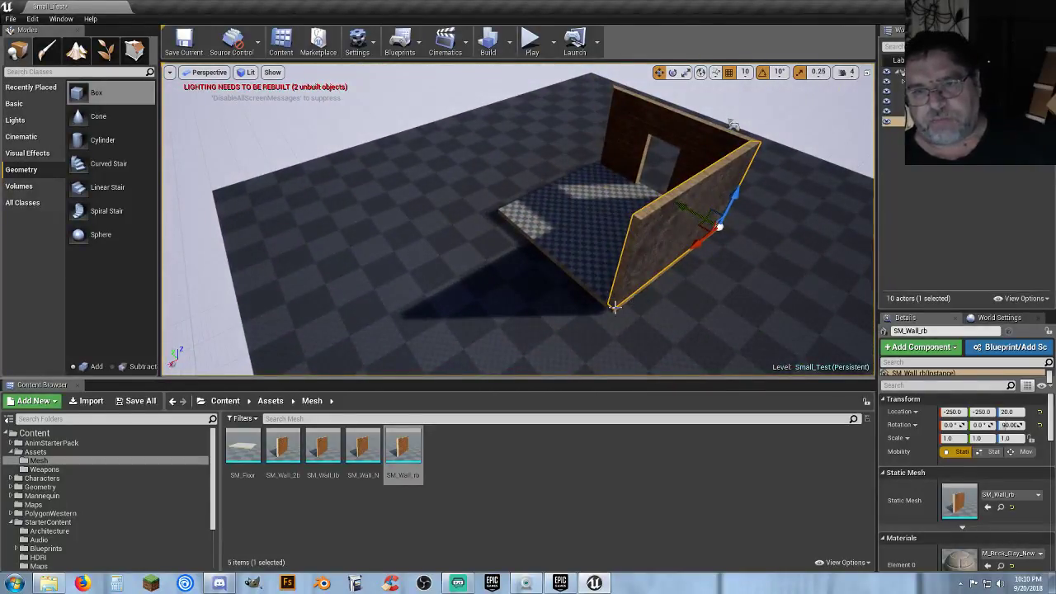
{"action": "right_click_drag", "start_coordinate": [649, 300], "coordinate": [651, 292]}
{"action": "key", "text": "Delete"}
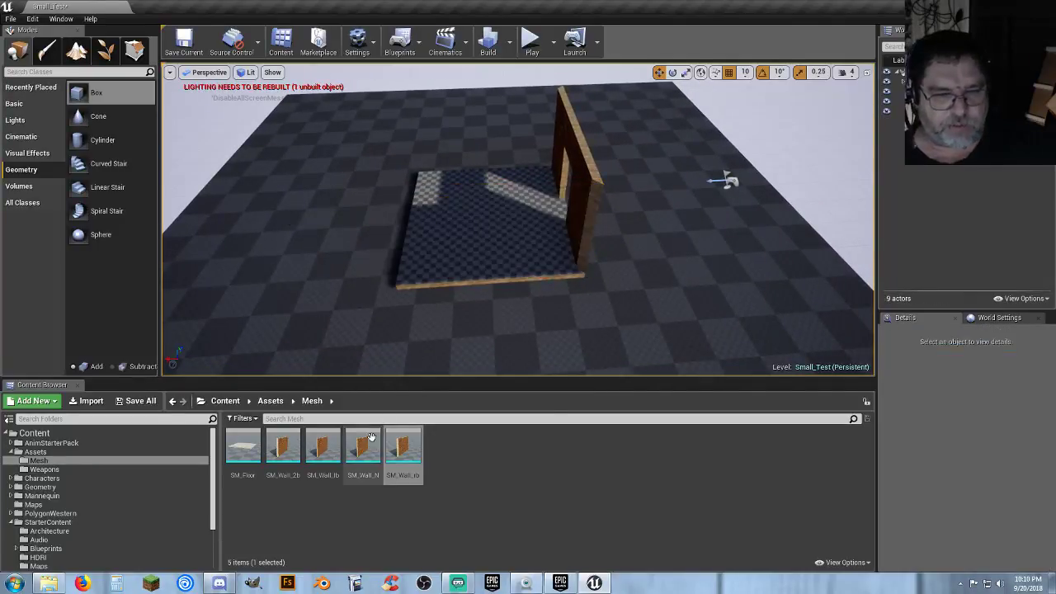
Place SM_Wall_2b on the floor, rotate it 90° about Z, and set its X and Y locations to -250
{"action": "left_click_drag", "start_coordinate": [283, 450], "coordinate": [495, 229]}
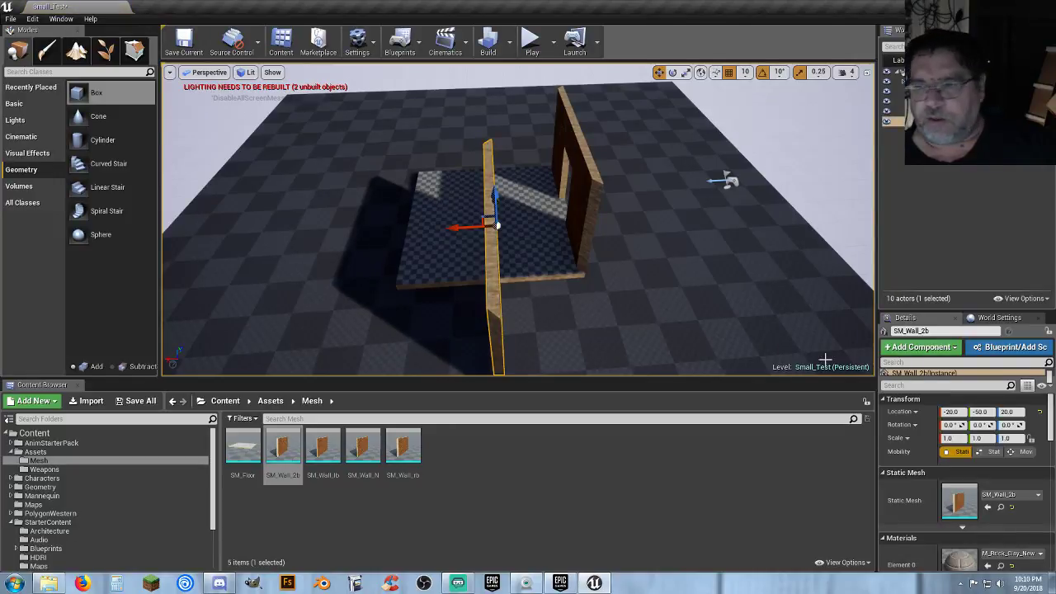
{"action": "left_click", "coordinate": [672, 72]}
{"action": "left_click_drag", "start_coordinate": [548, 244], "coordinate": [606, 244]}
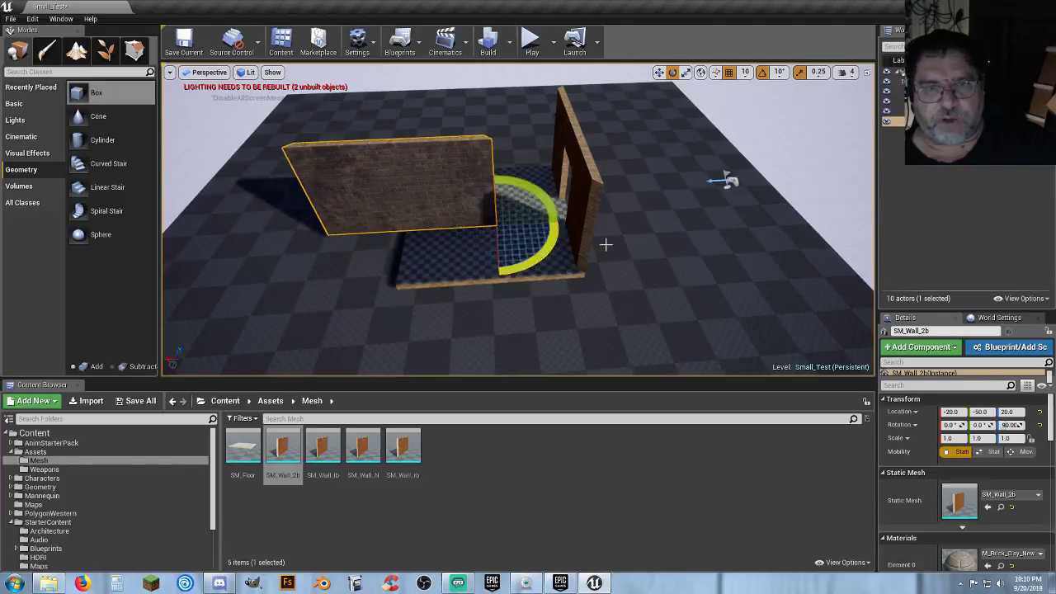
{"action": "left_click", "coordinate": [961, 411]}
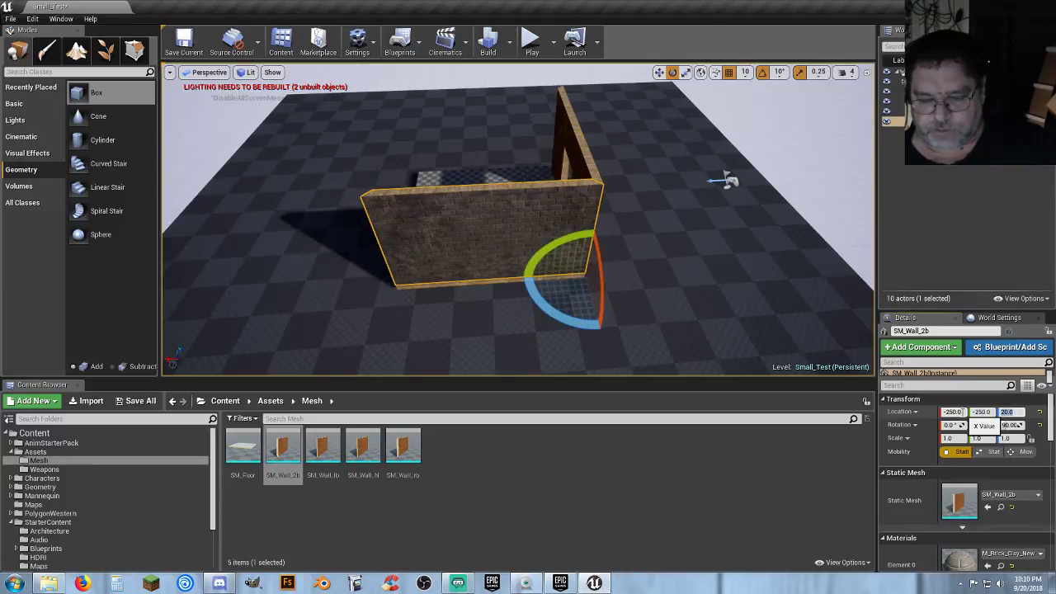
Try a Z location of 0 for the placed SM_Wall_2b, and raise it back to 20
{"action": "right_click_drag", "start_coordinate": [410, 325], "coordinate": [256, 323]}
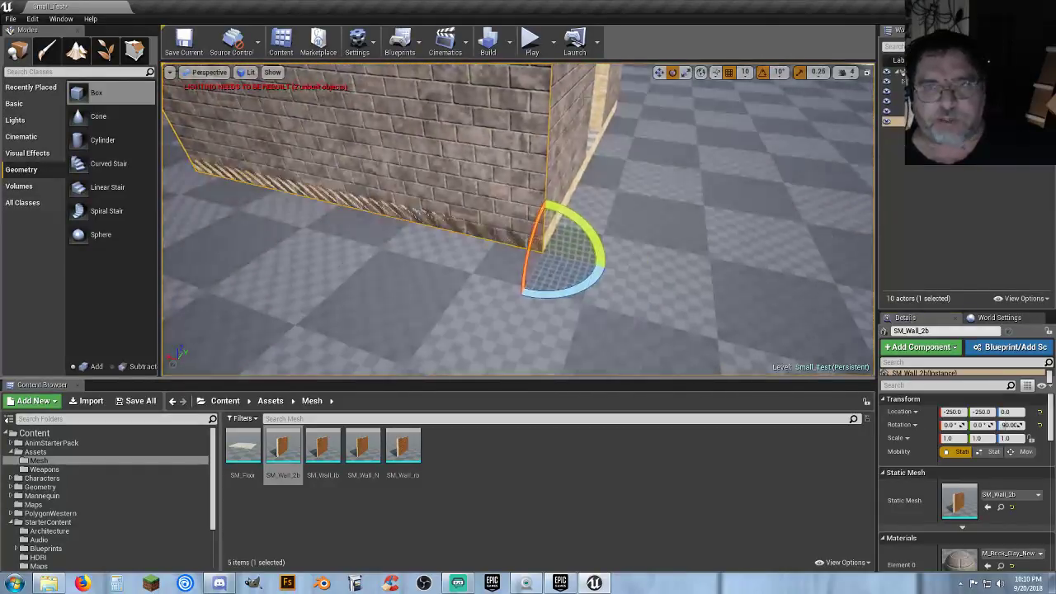
{"action": "left_click", "coordinate": [659, 72]}
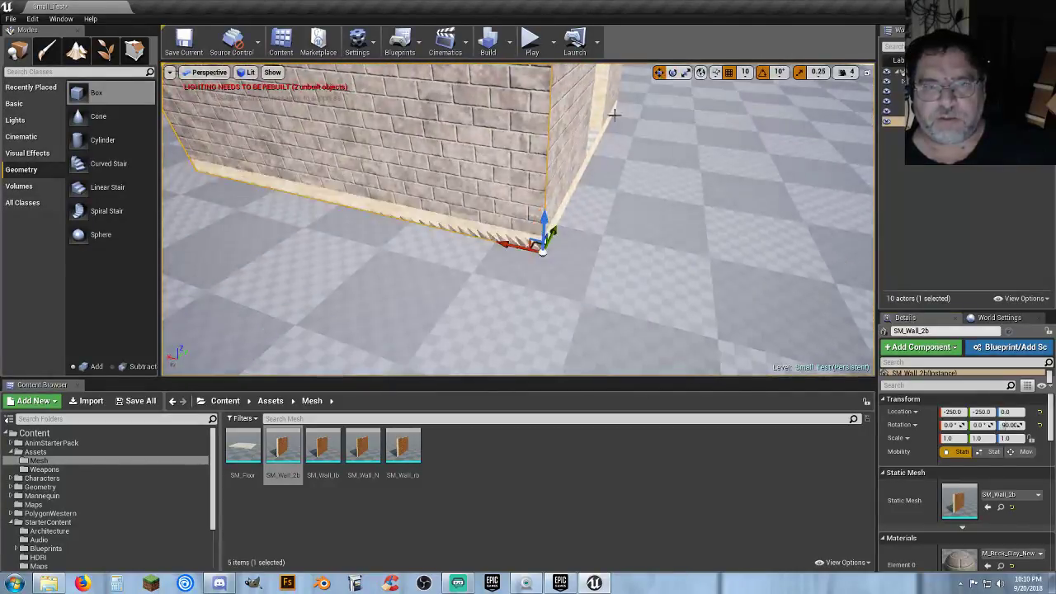
{"action": "left_click_drag", "start_coordinate": [545, 227], "coordinate": [545, 212]}
{"action": "right_click_drag", "start_coordinate": [581, 274], "coordinate": [664, 251]}
{"action": "right_click_drag", "start_coordinate": [464, 278], "coordinate": [569, 223]}
{"action": "right_click_drag", "start_coordinate": [462, 143], "coordinate": [462, 144]}
{"action": "right_click_drag", "start_coordinate": [567, 316], "coordinate": [567, 316], "text": "alt"}
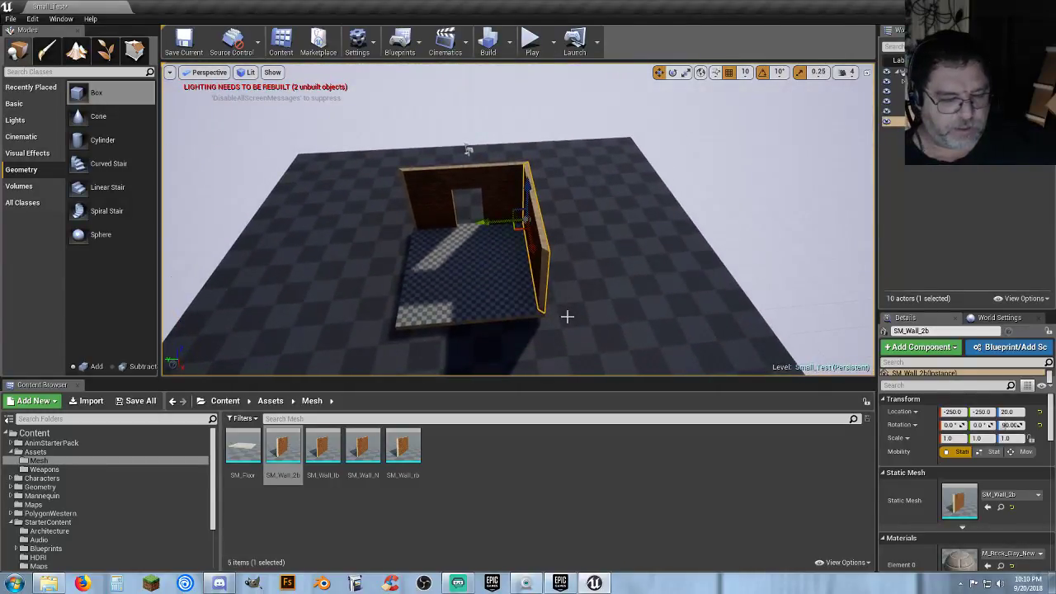
Duplicate SM_Wall_2b for the opposite side, with a Z rotation of 270° and X and Y locations of 250
{"action": "left_click", "coordinate": [673, 72]}
{"action": "left_click_drag", "start_coordinate": [497, 258], "coordinate": [406, 373]}
{"action": "left_click", "coordinate": [658, 71]}
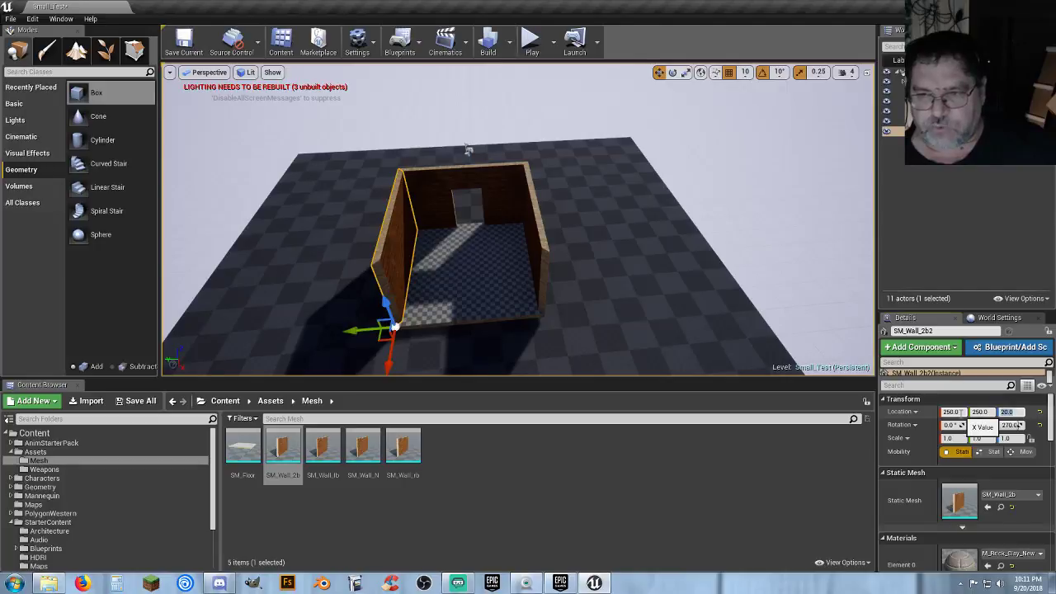
{"action": "right_click_drag", "start_coordinate": [632, 236], "coordinate": [606, 238]}
{"action": "key", "text": "w"}
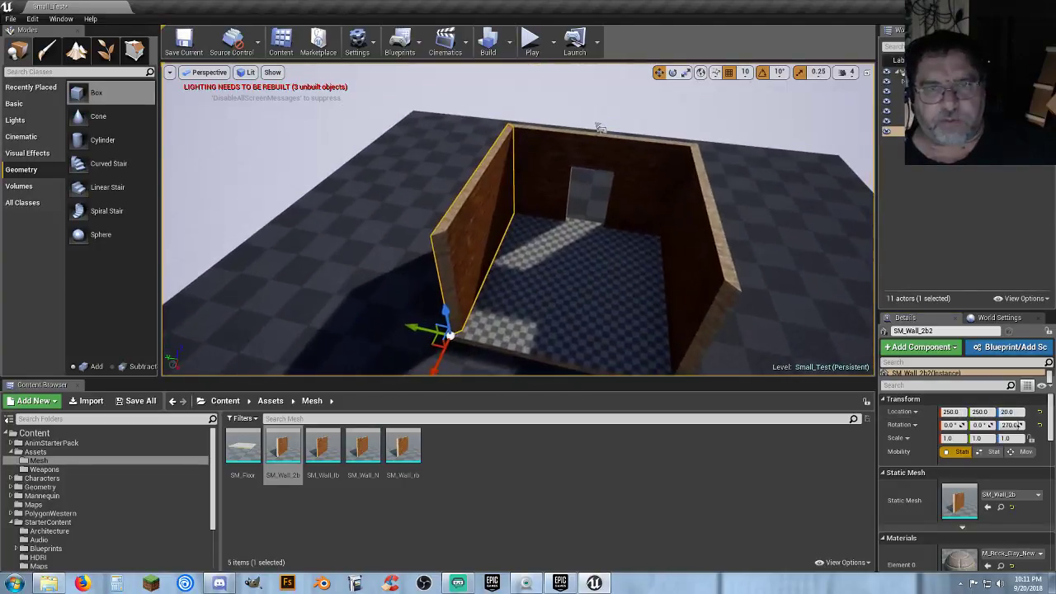
Duplicate the 270° wall, rotate the copy to 180° about Z, and slide it along Y to -250 to close the room
{"action": "right_click_drag", "start_coordinate": [600, 128], "coordinate": [509, 124]}
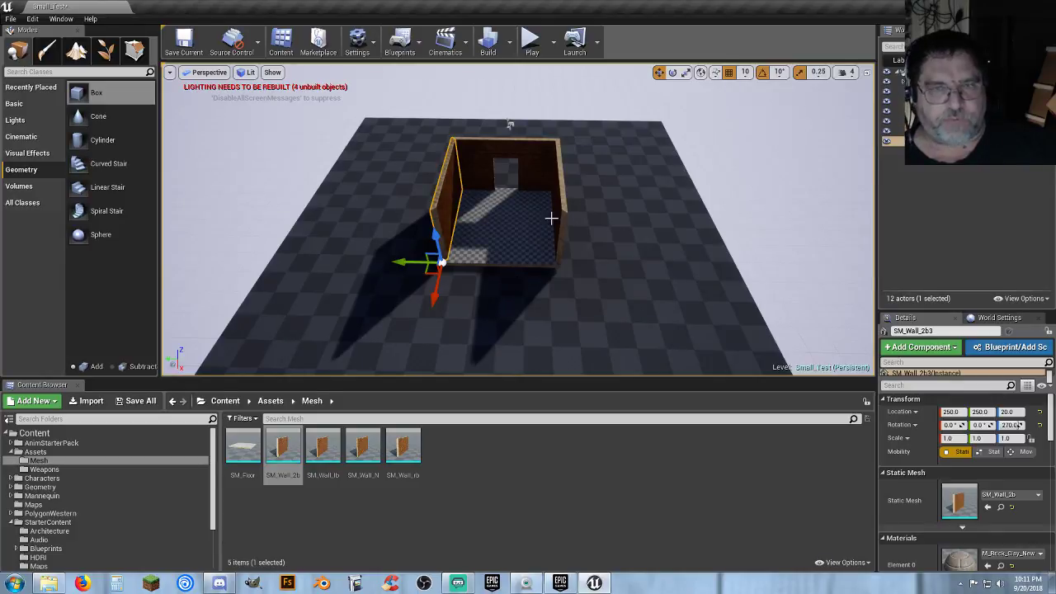
{"action": "left_click", "coordinate": [673, 72]}
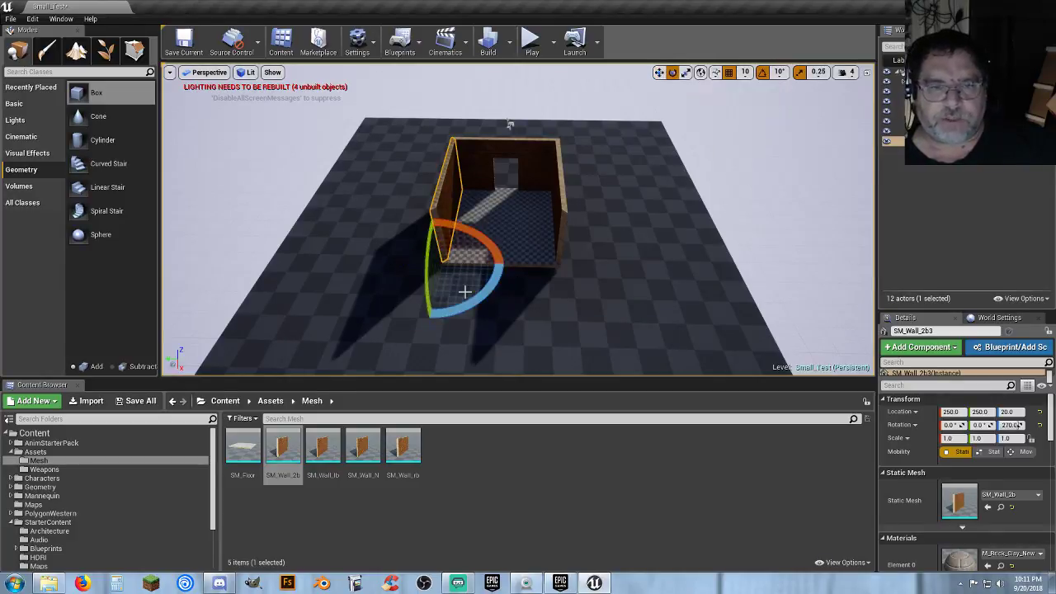
{"action": "left_click_drag", "start_coordinate": [476, 303], "coordinate": [516, 269]}
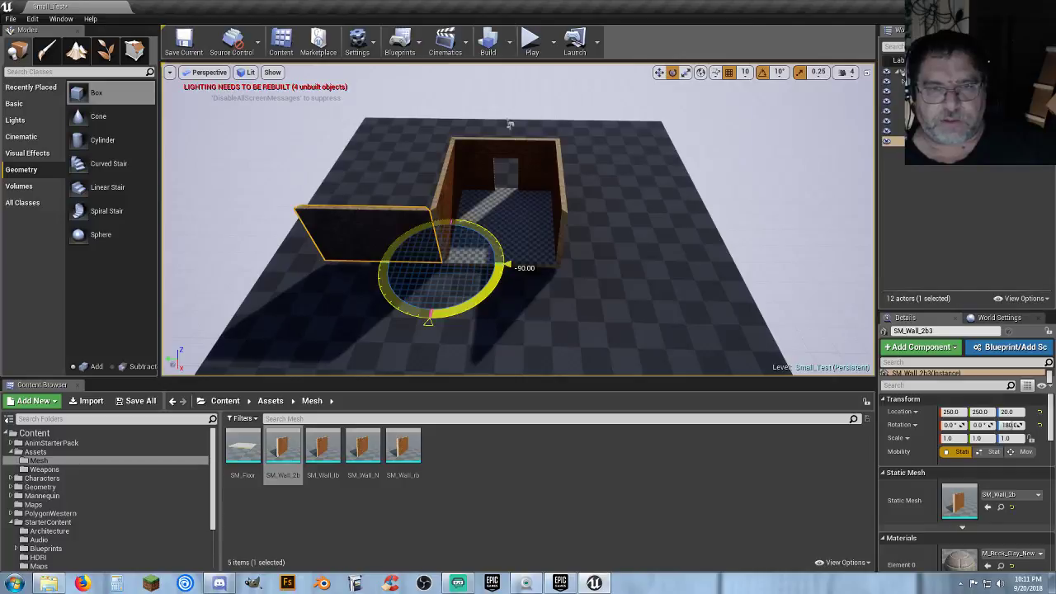
{"action": "left_click_drag", "start_coordinate": [429, 318], "coordinate": [429, 318]}
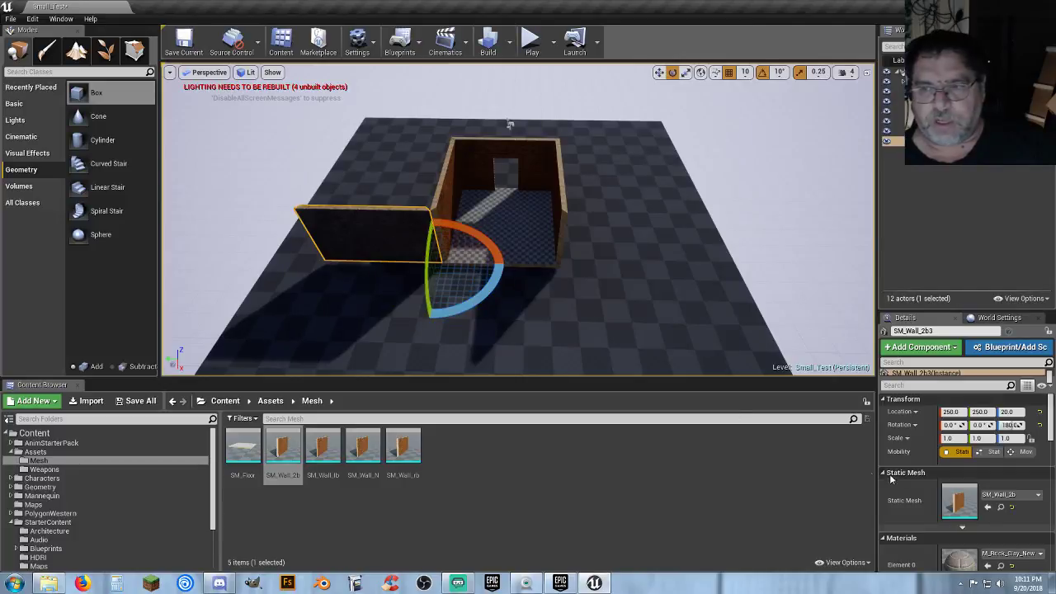
{"action": "left_click", "coordinate": [658, 72]}
{"action": "left_click_drag", "start_coordinate": [398, 261], "coordinate": [528, 276]}
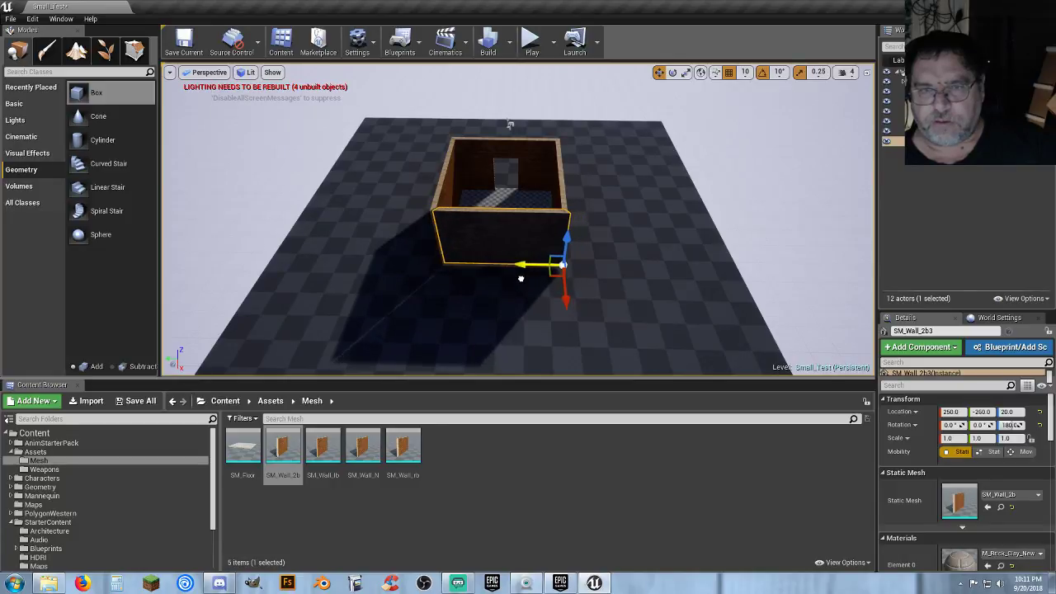
Play-test the level by walking the character through the doorway, around the room and back outside
{"action": "right_click_drag", "start_coordinate": [598, 267], "coordinate": [322, 266]}
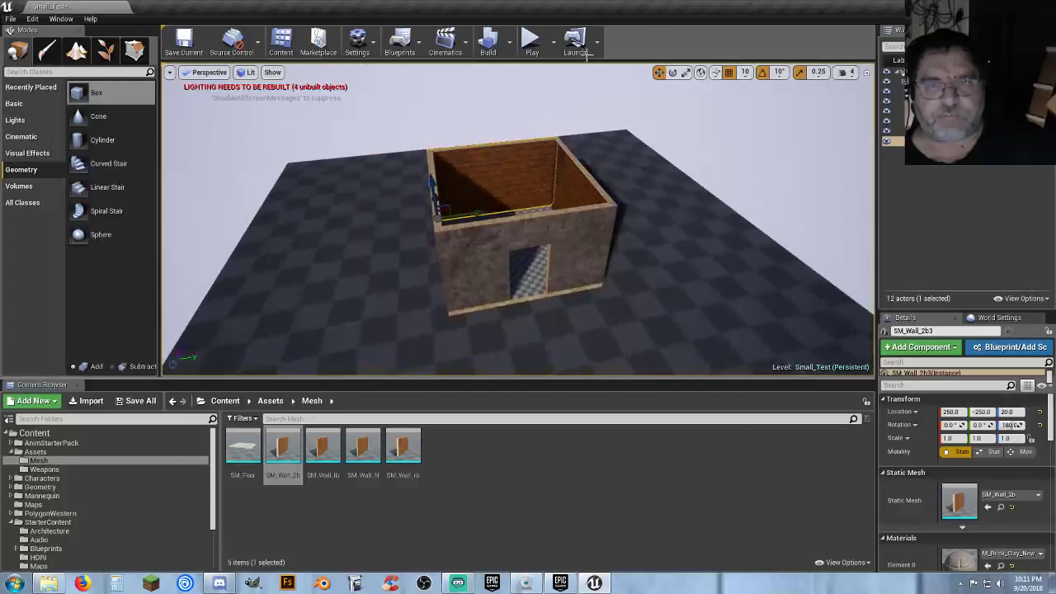
{"action": "left_click", "coordinate": [531, 40]}
{"action": "key", "text": "w"}
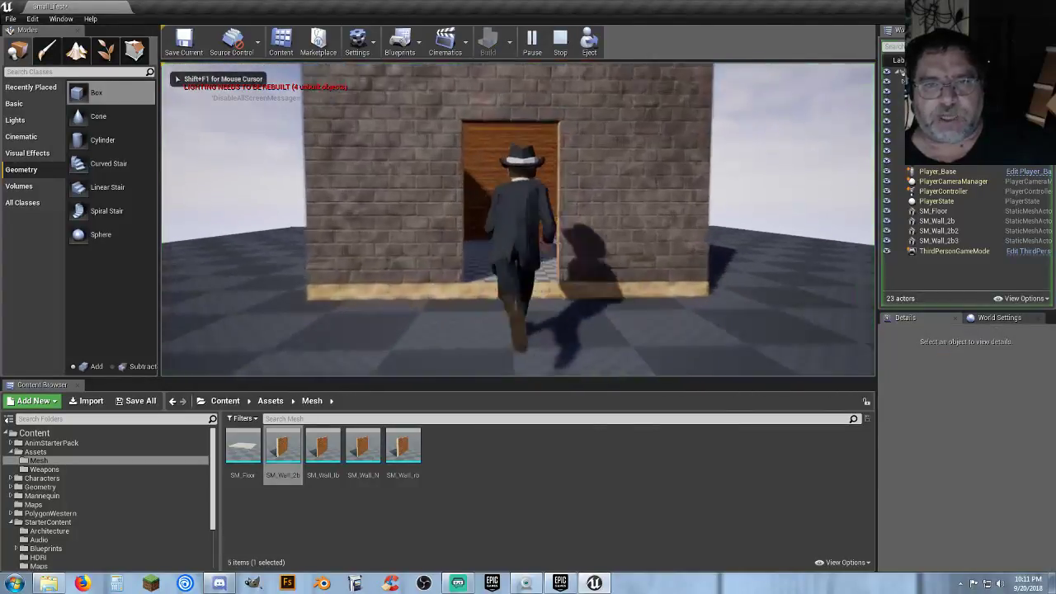
{"action": "key", "text": "w"}
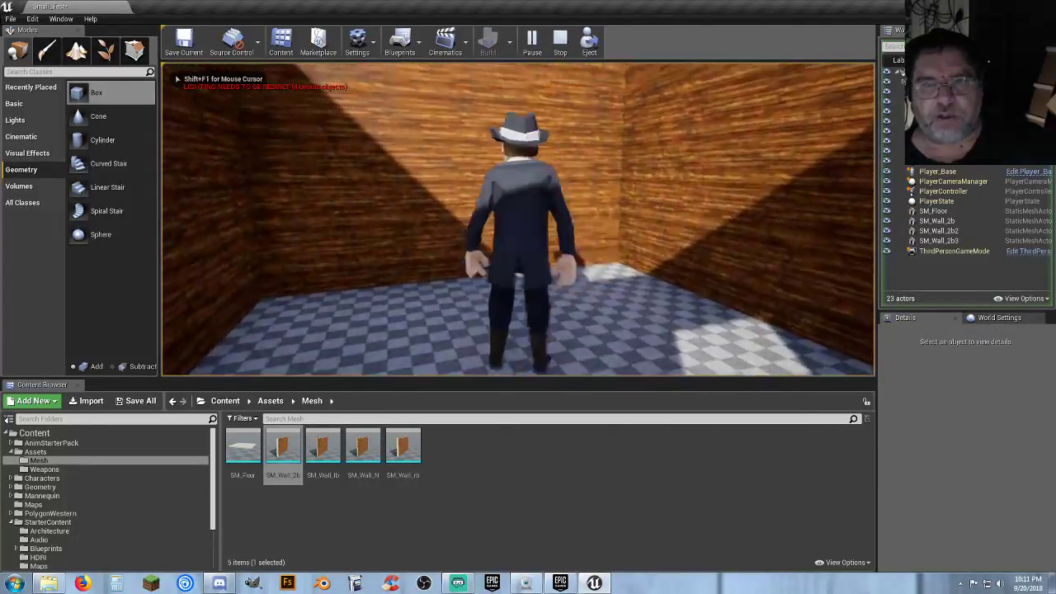
{"action": "key", "text": "w"}
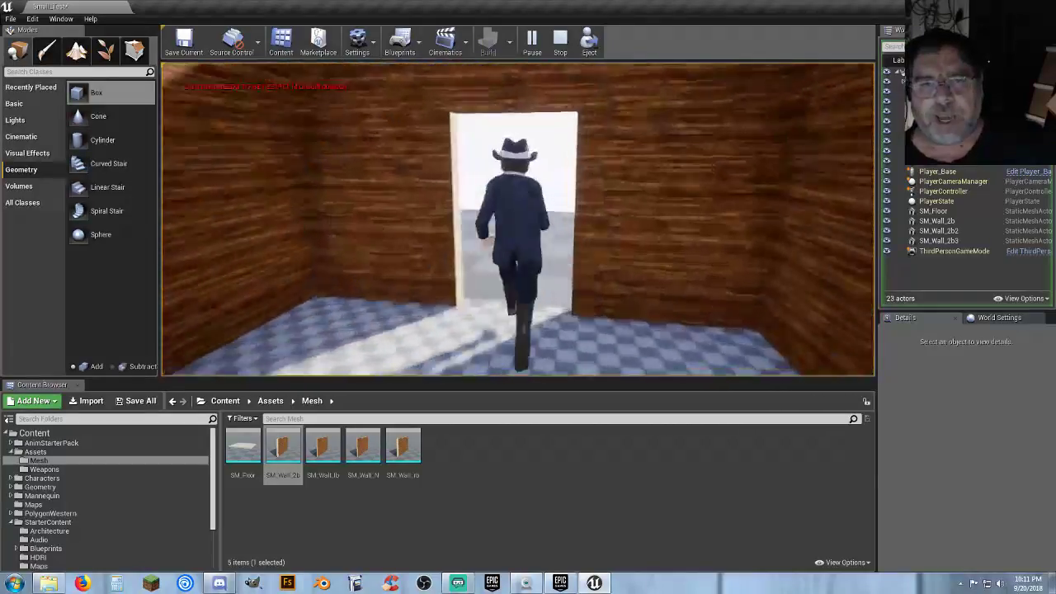
{"action": "key", "text": "d"}
{"action": "key", "text": "s"}
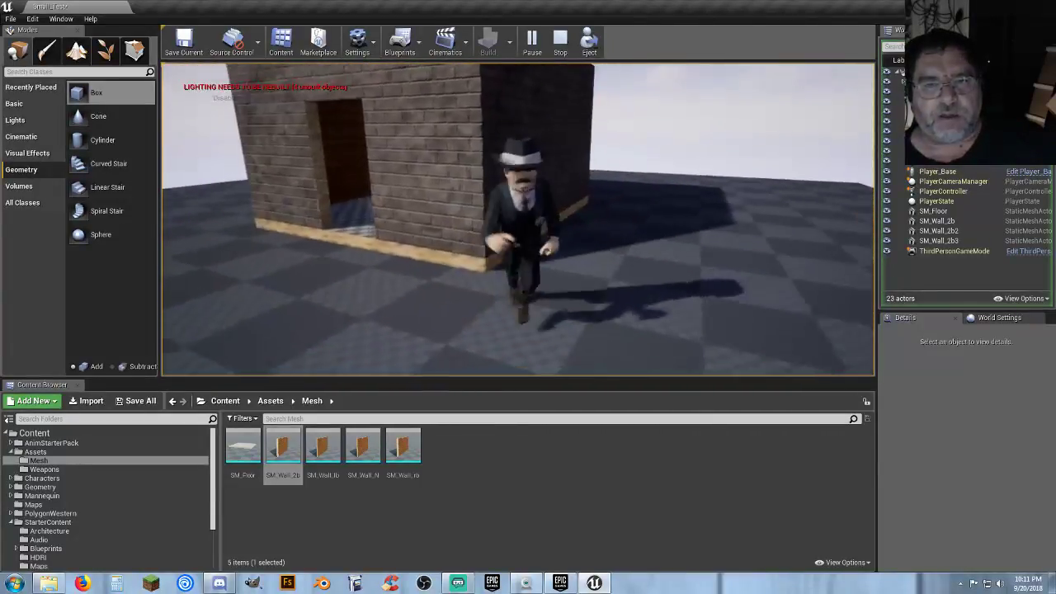
{"action": "key", "text": "Escape"}
Build only the lighting for the level with the four walls in place
{"action": "key", "text": "w"}
{"action": "right_click_drag", "start_coordinate": [231, 207], "coordinate": [256, 223]}
{"action": "key", "text": "s"}
{"action": "right_click_drag", "start_coordinate": [450, 153], "coordinate": [429, 186]}
{"action": "left_click", "coordinate": [452, 150]}
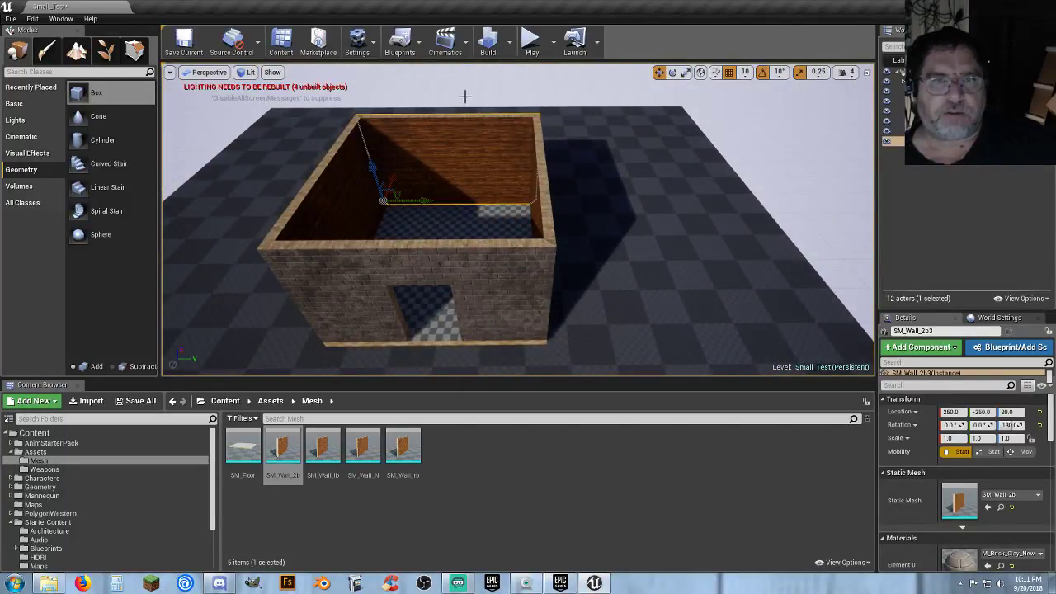
{"action": "left_click", "coordinate": [509, 43]}
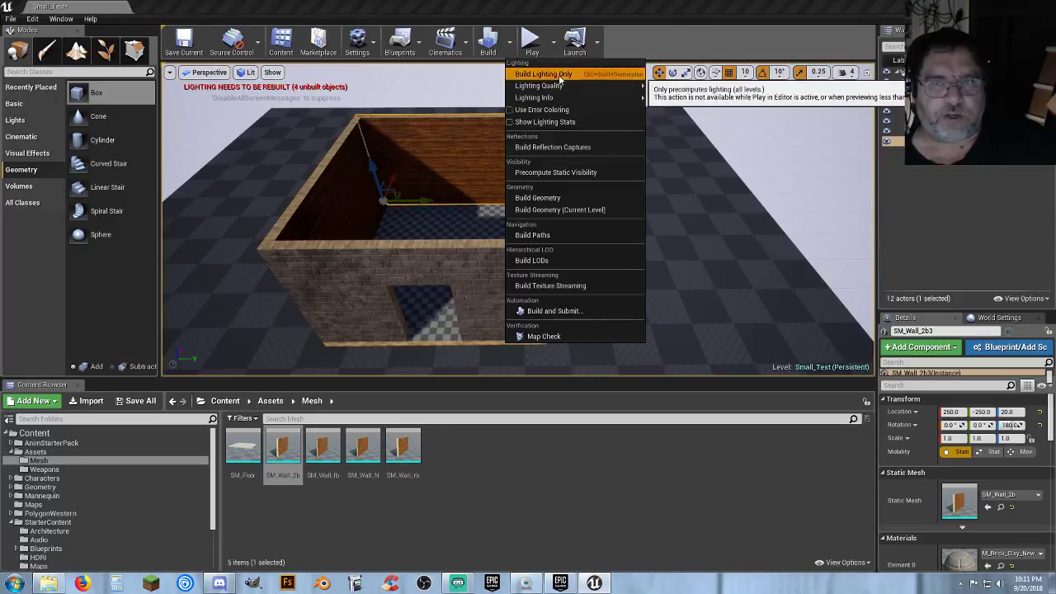
{"action": "left_click", "coordinate": [558, 74]}
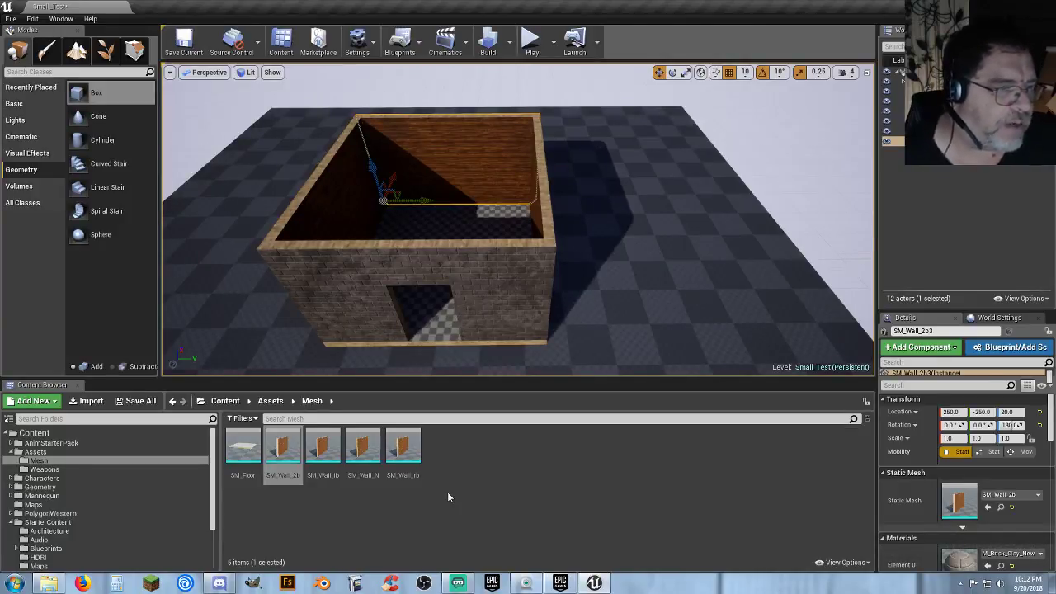
Play the level again with the built lighting, checking the walls from inside the room and from outside
{"action": "left_click", "coordinate": [530, 48]}
{"action": "key", "text": "w"}
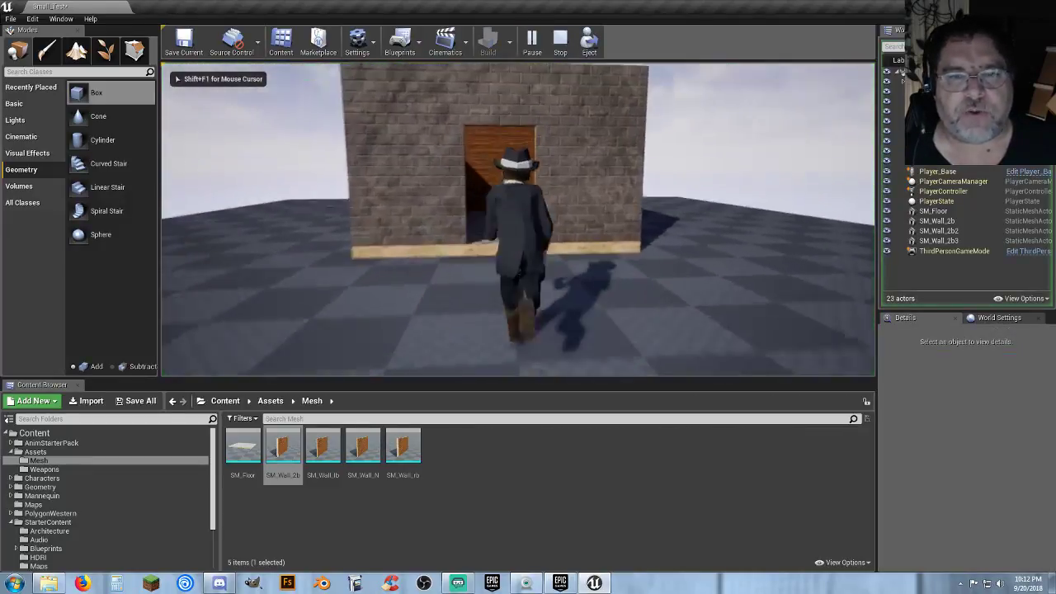
{"action": "key", "text": "w"}
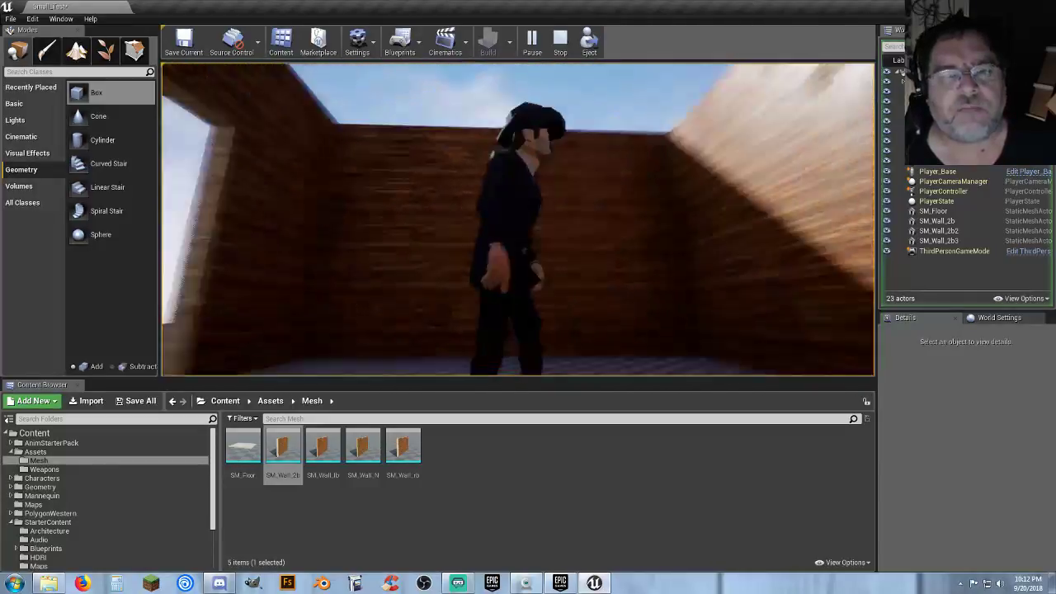
{"action": "key", "text": "s"}
{"action": "key", "text": "a"}
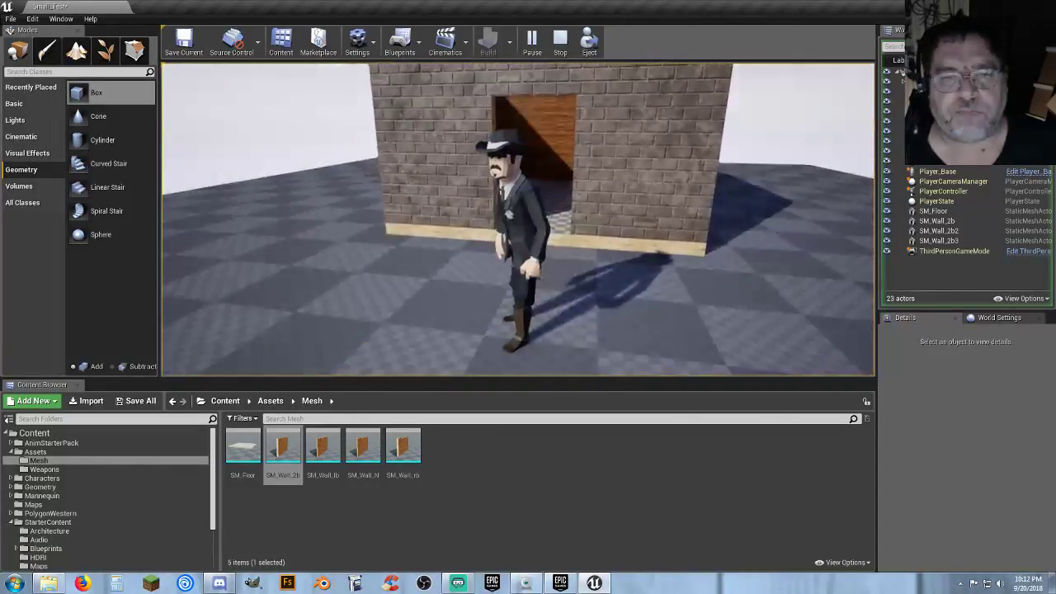
{"action": "key", "text": "Escape"}
Place a second SM_Floor in the level as a roof and set its location to X 0, Y 0, Z 300
{"action": "mouse_move", "coordinate": [511, 242]}
{"action": "right_mouse_down"}
{"action": "mouse_move", "coordinate": [508, 165]}
{"action": "mouse_move", "coordinate": [512, 255]}
{"action": "mouse_move", "coordinate": [512, 242]}
{"action": "right_mouse_up"}
{"action": "key", "text": "s"}
{"action": "left_click_drag", "start_coordinate": [244, 462], "coordinate": [389, 304]}
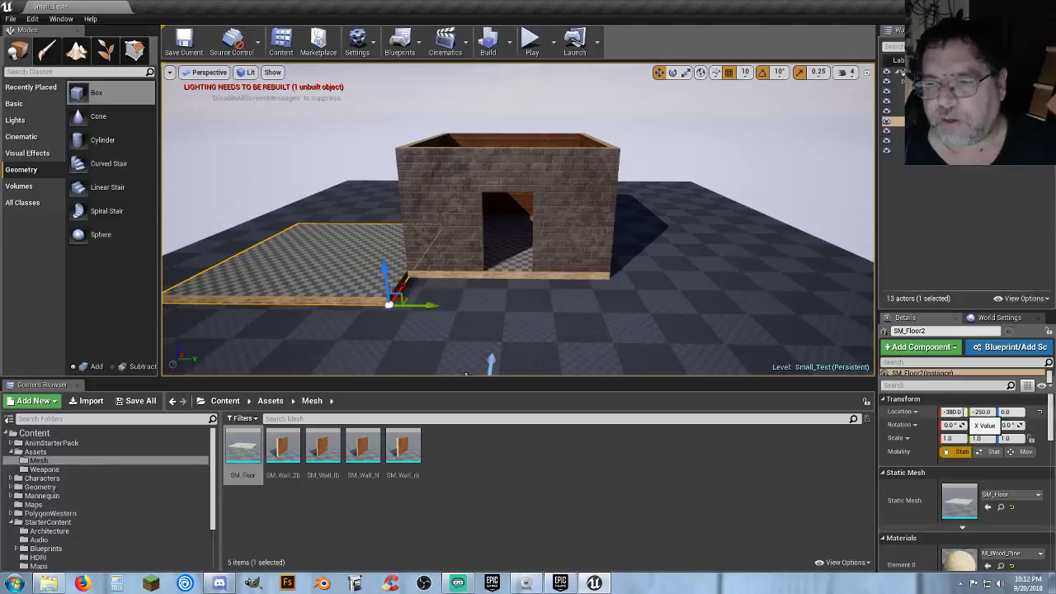
{"action": "type", "text": "0"}
{"action": "key", "text": "Tab"}
{"action": "type", "text": "0"}
{"action": "key", "text": "Tab"}
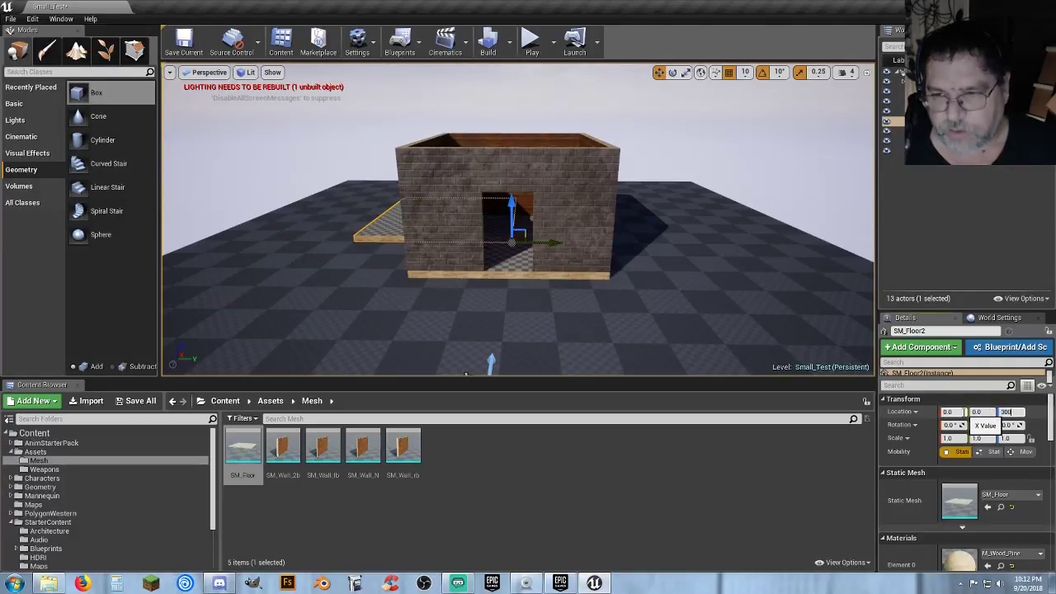
{"action": "key", "text": "Return"}
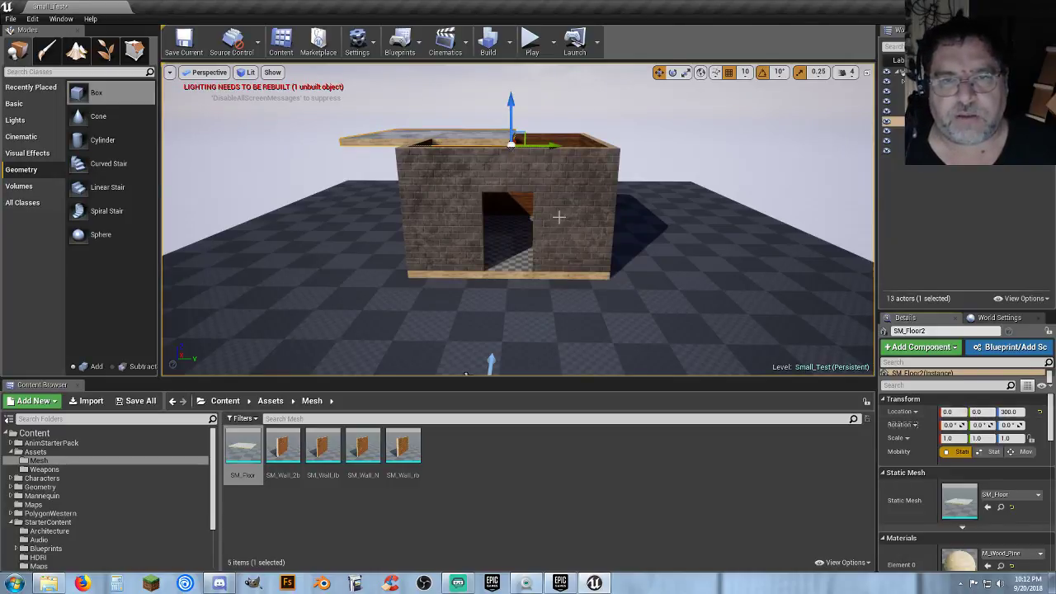
Try X 250 and Y -250 for the roof piece, and settle on X -250 and Y 250 to cover the room
{"action": "right_click_drag", "start_coordinate": [558, 217], "coordinate": [559, 256]}
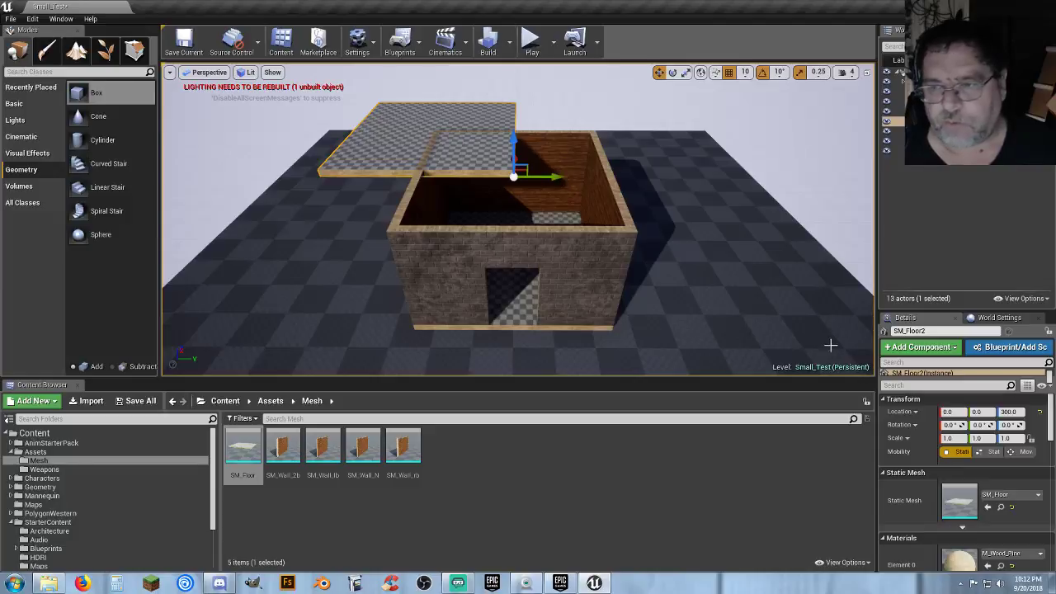
{"action": "left_click", "coordinate": [961, 412]}
{"action": "type", "text": "2"}
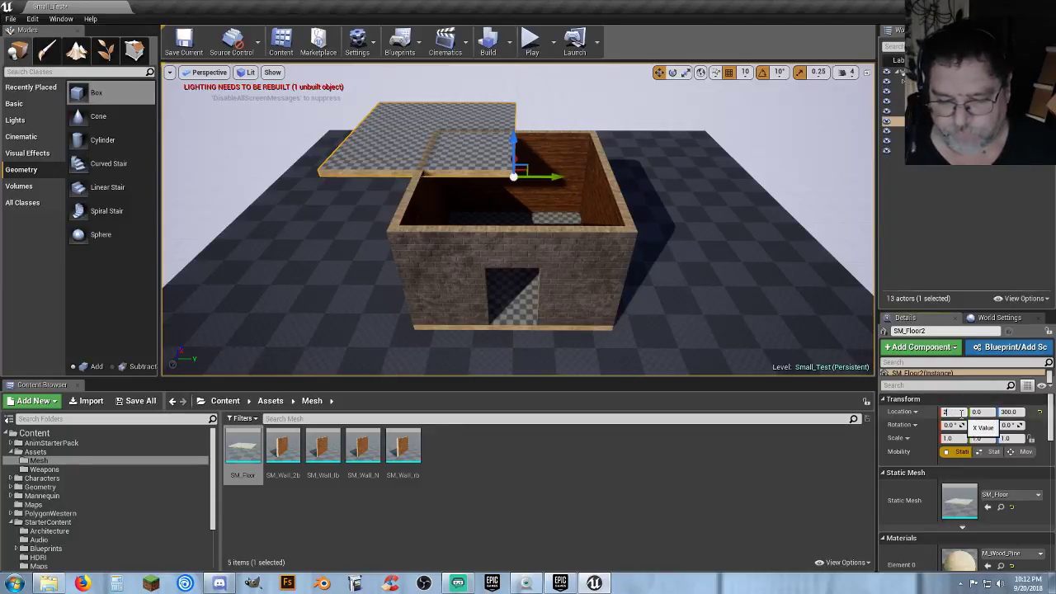
{"action": "type", "text": "50"}
{"action": "key", "text": "Tab"}
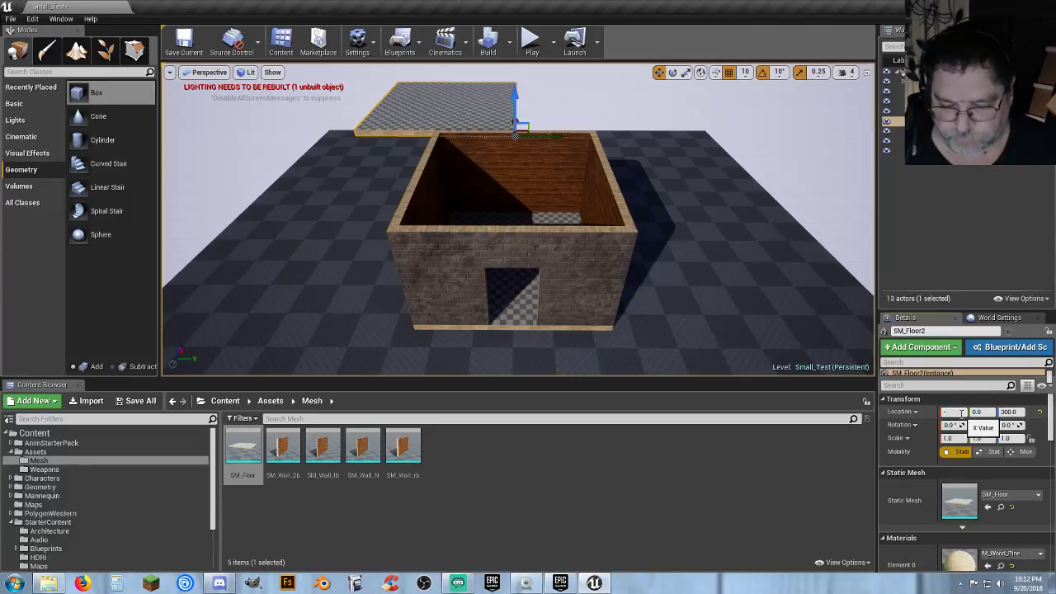
{"action": "key", "text": "Tab"}
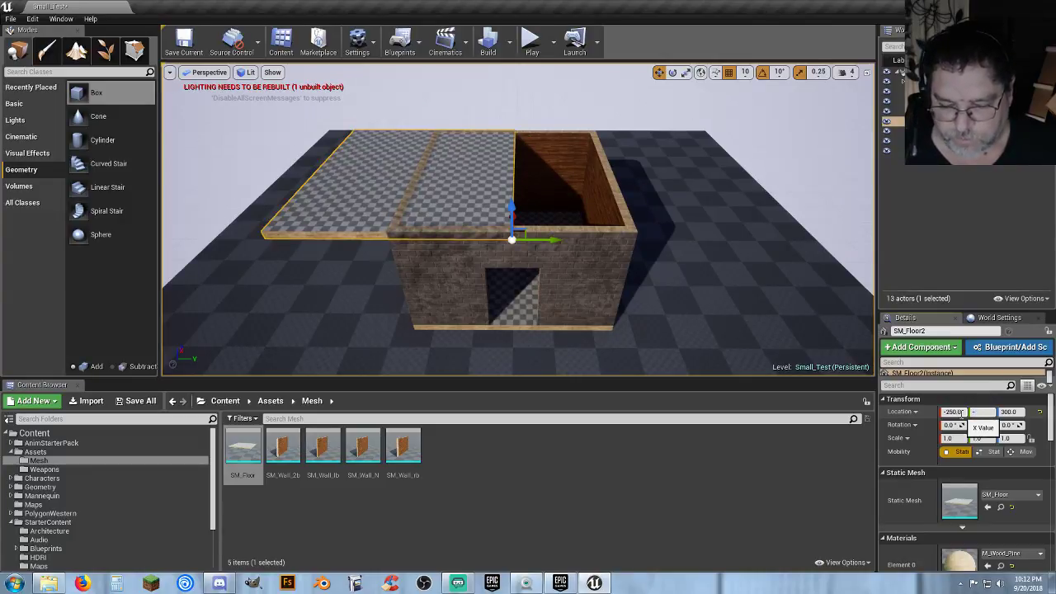
{"action": "key", "text": "Tab"}
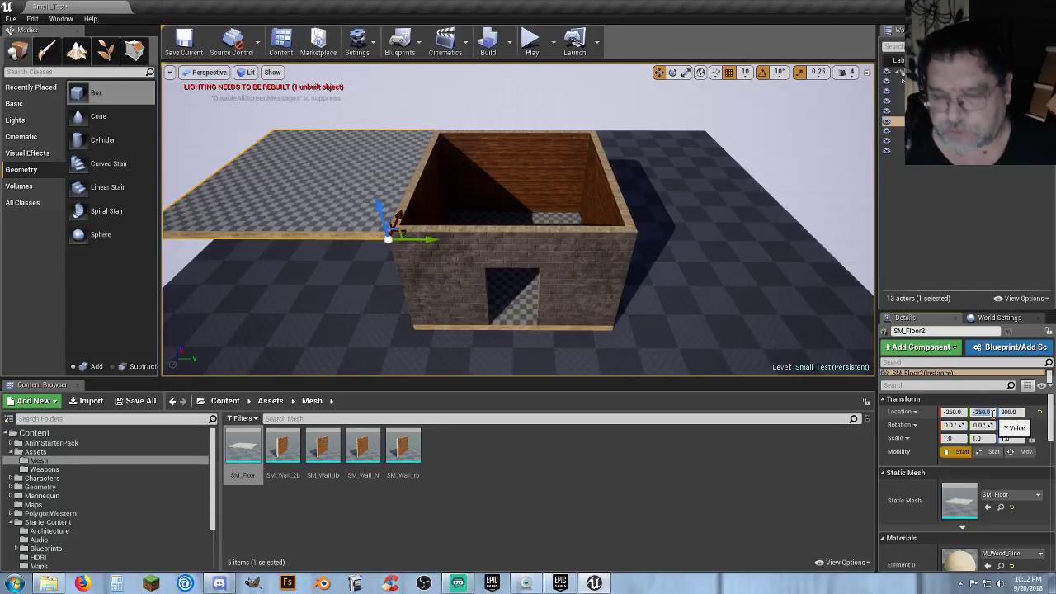
{"action": "left_click", "coordinate": [993, 412]}
{"action": "type", "text": "250"}
{"action": "key", "text": "Tab"}
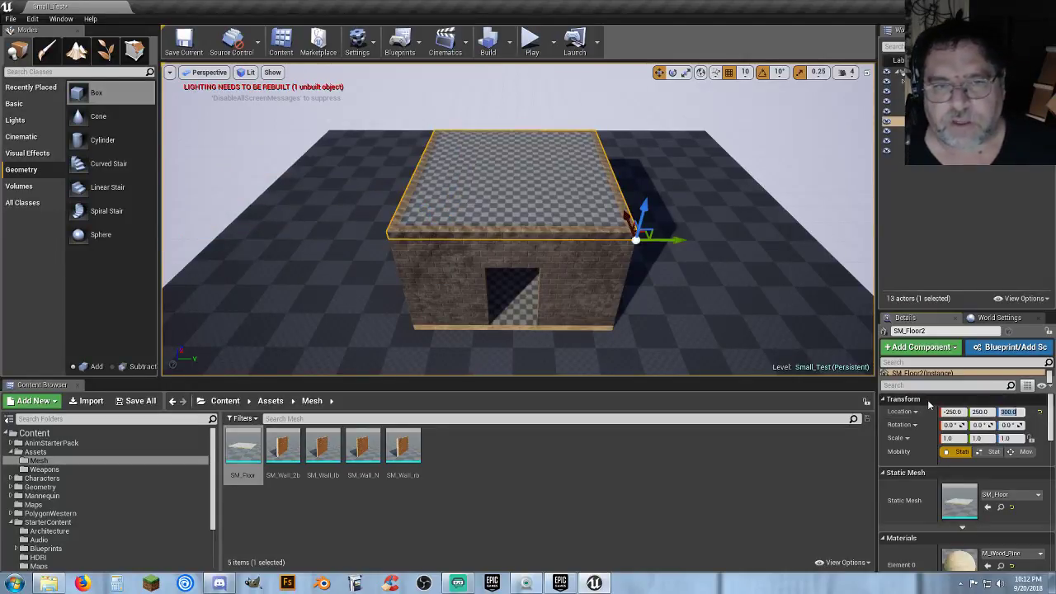
Set the roof piece's Z location to 320 and build only the lighting
{"action": "type", "text": "320"}
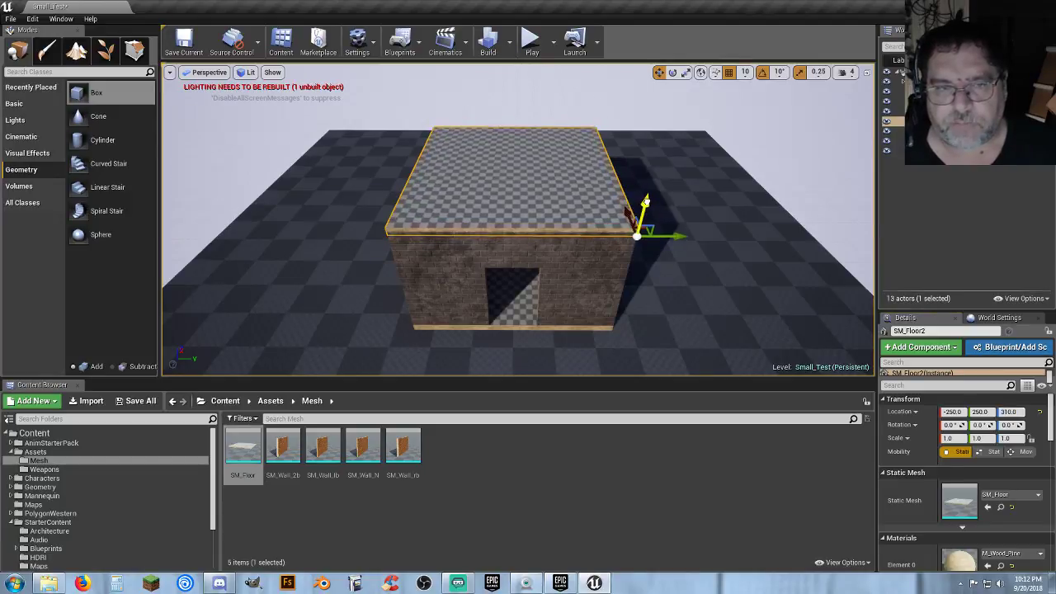
{"action": "key", "text": "Return"}
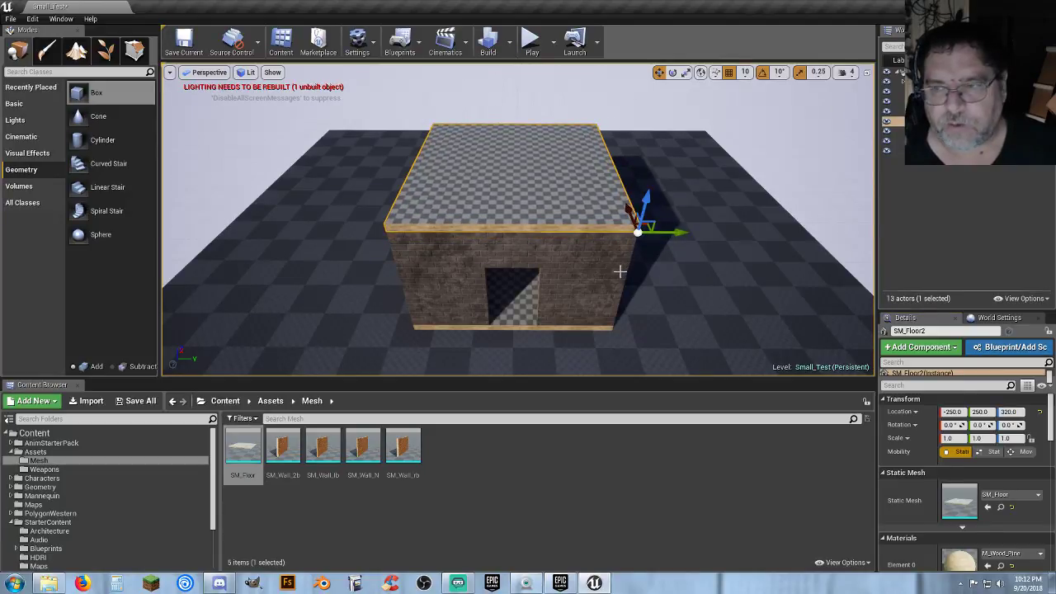
{"action": "left_click", "coordinate": [509, 41]}
{"action": "left_click", "coordinate": [535, 74]}
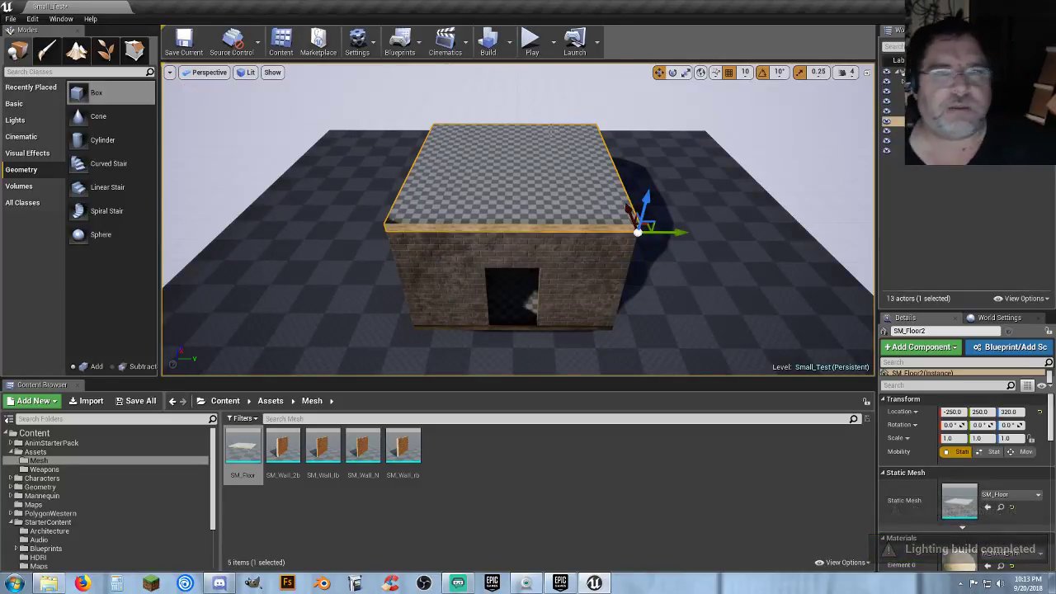
Play the level and walk through the doorway to check the lighting inside the roofed room
{"action": "left_click", "coordinate": [530, 42]}
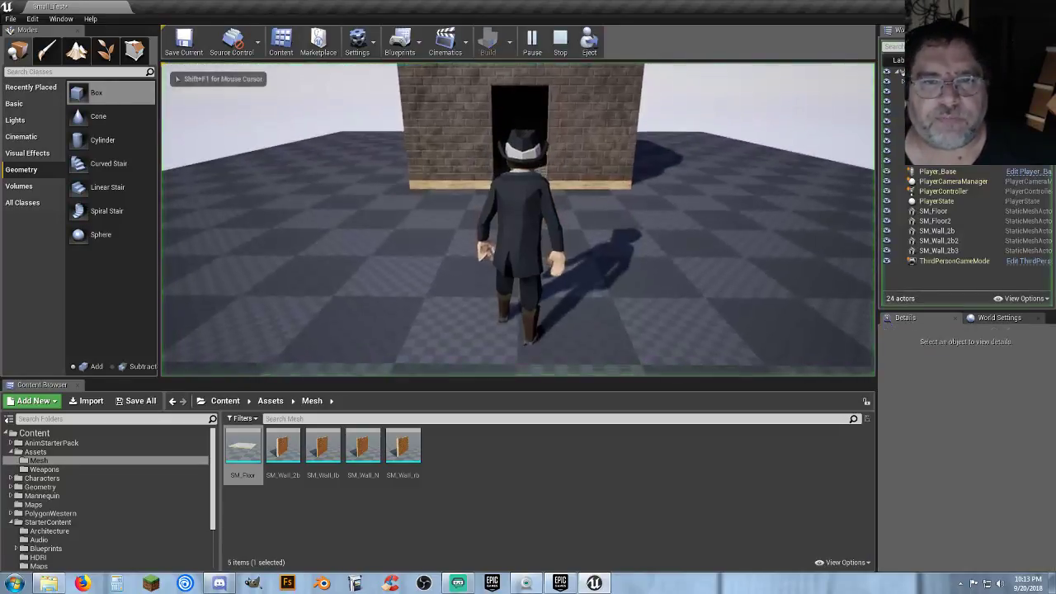
{"action": "key", "text": "w"}
{"action": "key", "text": "w"}
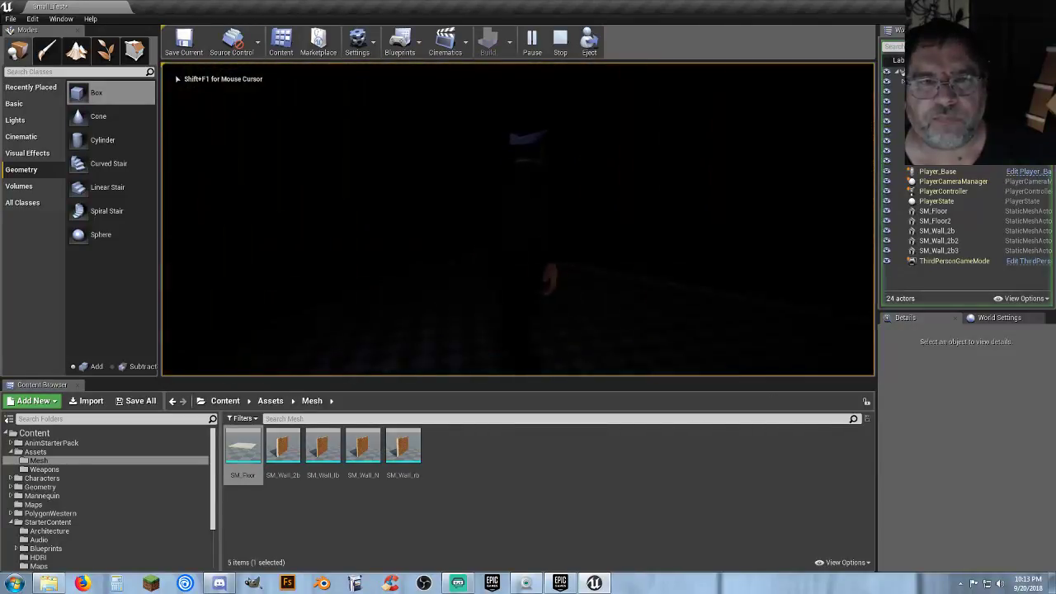
{"action": "key", "text": "w"}
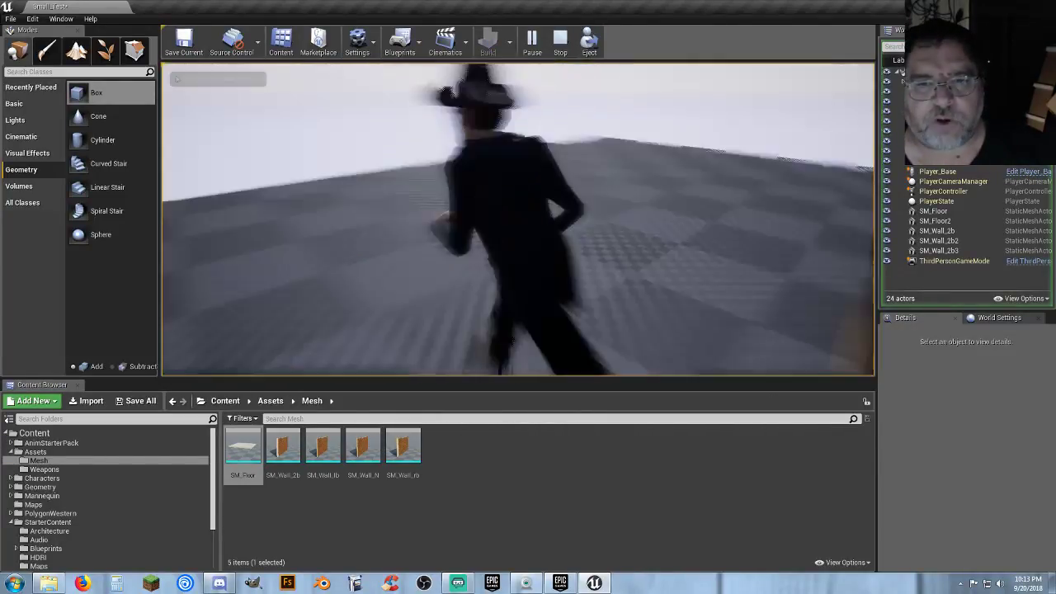
{"action": "key", "text": "s"}
{"action": "key", "text": "Escape"}
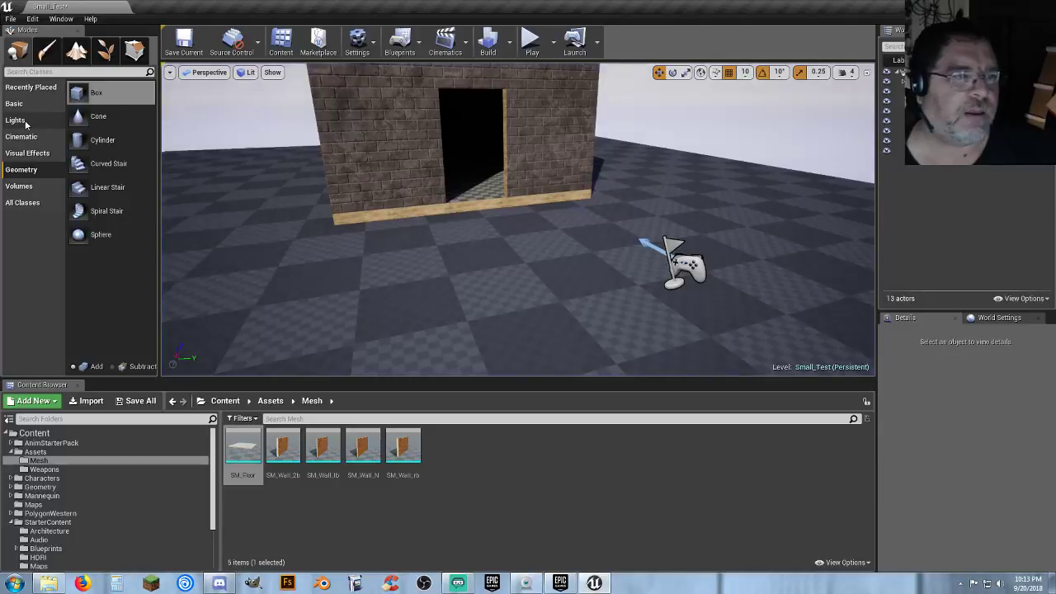
Place a point light inside the room and raise it off the floor
{"action": "left_click", "coordinate": [25, 124]}
{"action": "key", "text": "w"}
{"action": "mouse_move", "coordinate": [462, 231]}
{"action": "right_mouse_down"}
{"action": "mouse_move", "coordinate": [412, 181]}
{"action": "mouse_move", "coordinate": [471, 218]}
{"action": "right_mouse_up"}
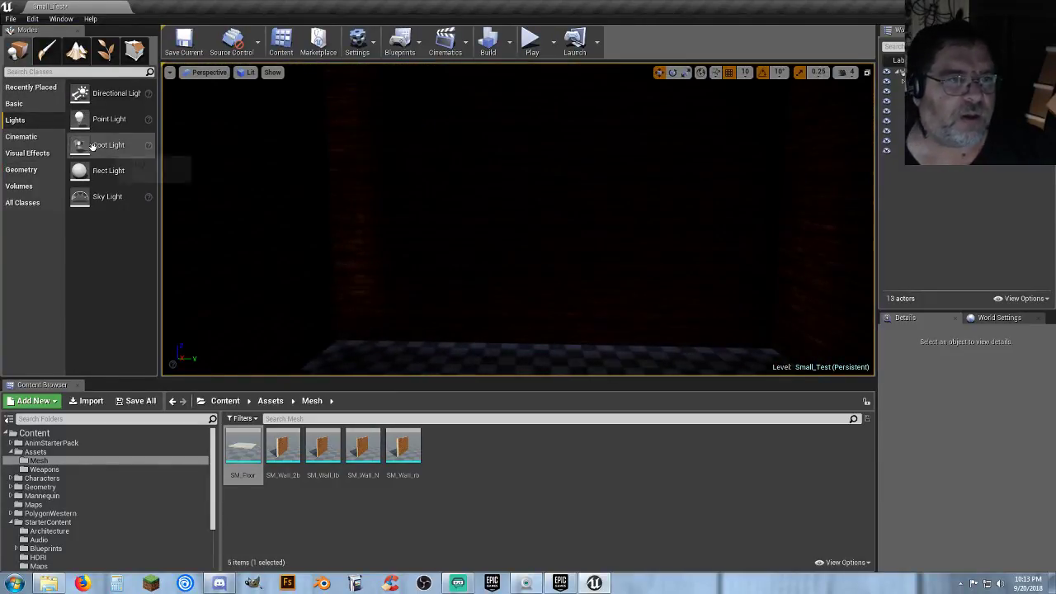
{"action": "left_click_drag", "start_coordinate": [86, 121], "coordinate": [493, 332]}
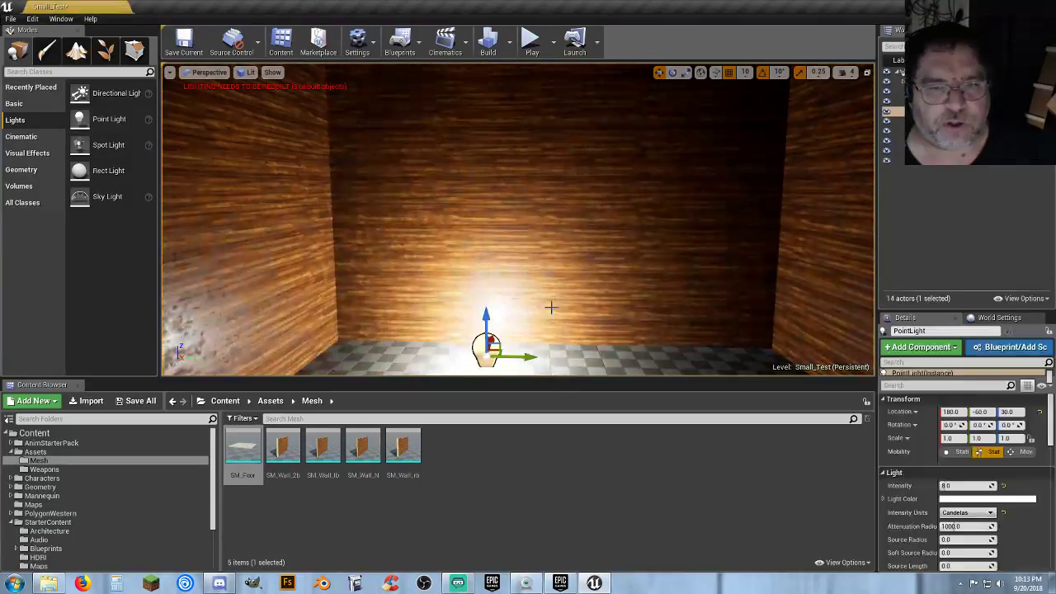
{"action": "key", "text": "s"}
{"action": "right_click_drag", "start_coordinate": [552, 304], "coordinate": [528, 288]}
{"action": "left_click_drag", "start_coordinate": [555, 276], "coordinate": [557, 148]}
Move the point light across the room to test the interior lighting, and delete it
{"action": "key", "text": "w"}
{"action": "mouse_move", "coordinate": [635, 224]}
{"action": "right_mouse_down"}
{"action": "mouse_move", "coordinate": [628, 202]}
{"action": "mouse_move", "coordinate": [634, 225]}
{"action": "right_mouse_up"}
{"action": "left_click_drag", "start_coordinate": [738, 184], "coordinate": [601, 191]}
{"action": "key", "text": "s"}
{"action": "right_click_drag", "start_coordinate": [611, 228], "coordinate": [630, 256]}
{"action": "scroll", "coordinate": [629, 236], "scroll_direction": "down", "scroll_amount": 10}
{"action": "key", "text": "Delete"}
Delete the roof piece and the three plain walls, keeping only the wall with the doorway
{"action": "key", "text": "w"}
{"action": "key", "text": "s"}
{"action": "left_click", "coordinate": [532, 210]}
{"action": "key", "text": "Delete"}
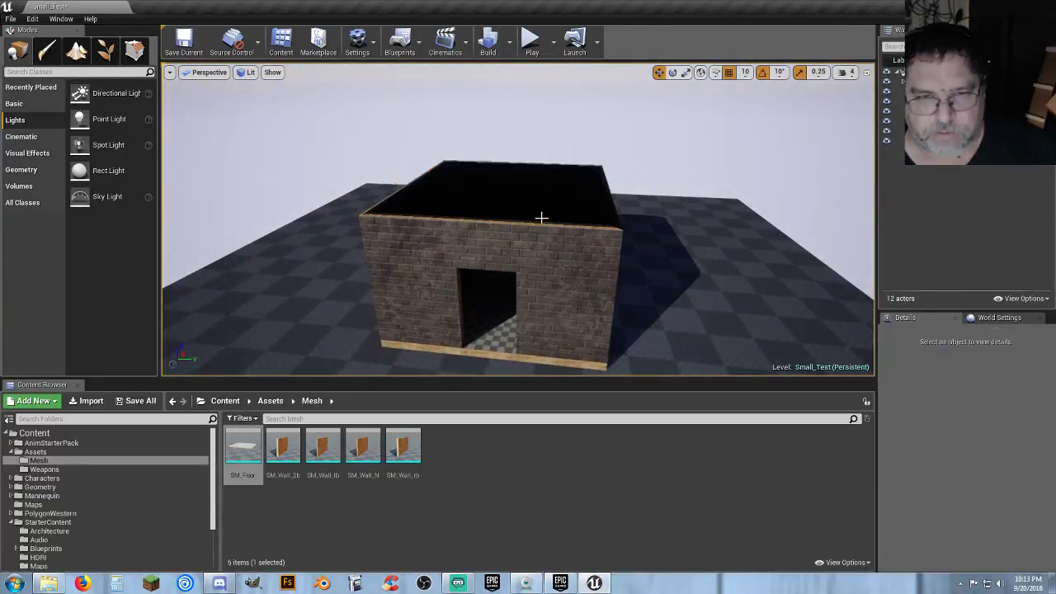
{"action": "left_click", "coordinate": [459, 196]}
{"action": "key", "text": "Delete"}
{"action": "left_click", "coordinate": [431, 197]}
{"action": "key", "text": "Delete"}
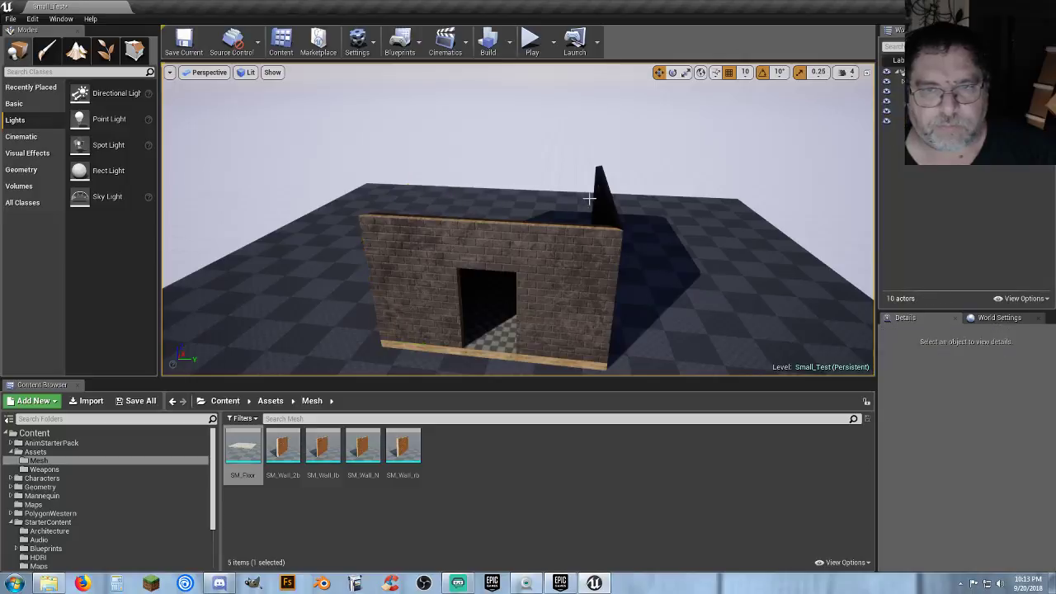
{"action": "left_click", "coordinate": [600, 194]}
{"action": "key", "text": "Delete"}
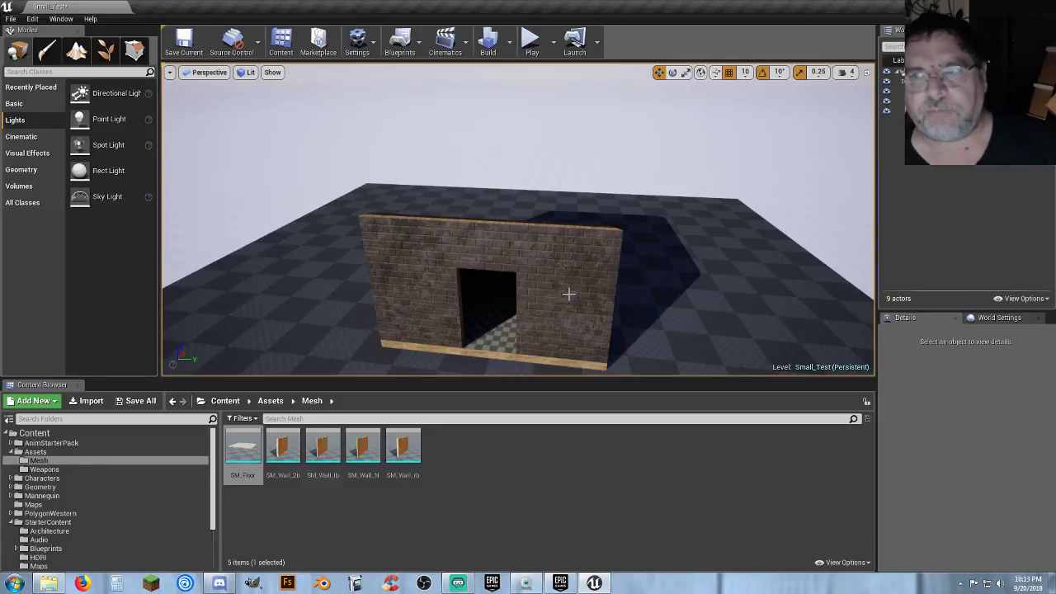
Select both box brushes that form the wall and its doorway opening
{"action": "right_click_drag", "start_coordinate": [561, 301], "coordinate": [561, 301]}
{"action": "right_click_drag", "start_coordinate": [582, 252], "coordinate": [540, 261]}
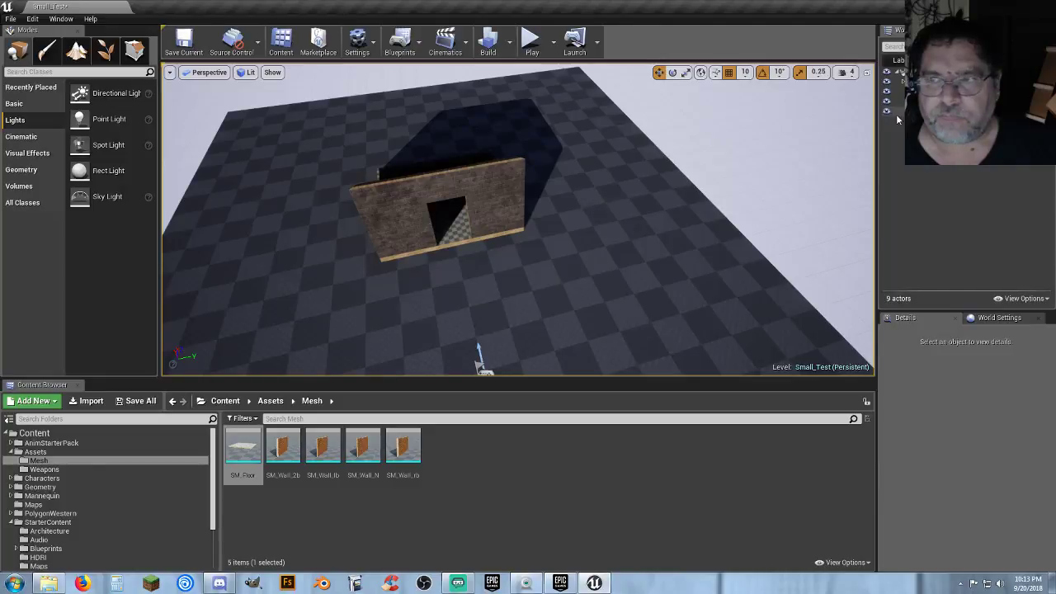
{"action": "left_click", "coordinate": [916, 91]}
{"action": "left_click", "coordinate": [916, 101], "text": "shift"}
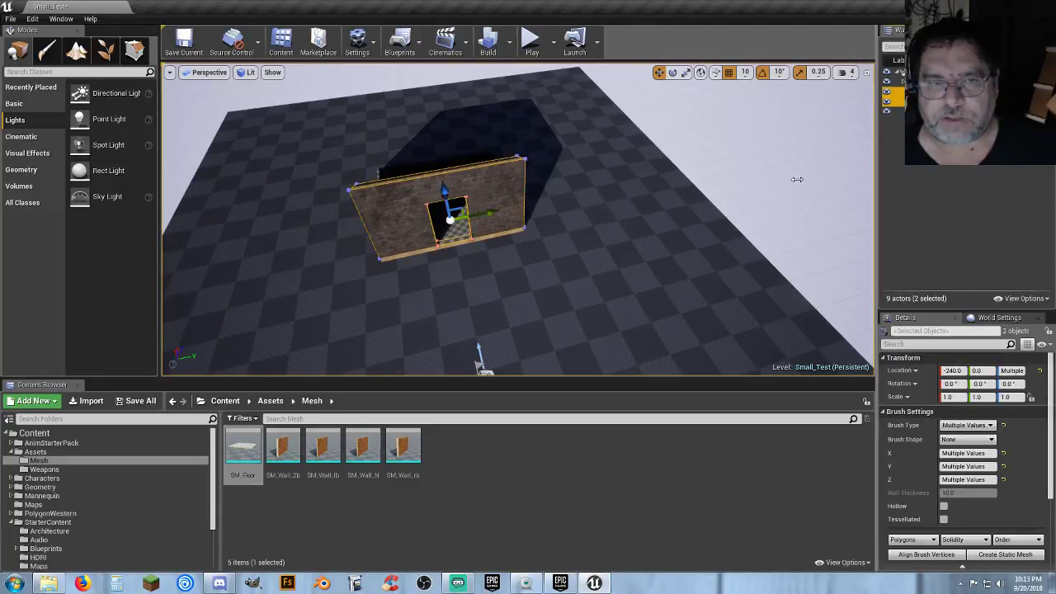
{"action": "right_click_drag", "start_coordinate": [797, 179], "coordinate": [797, 179]}
{"action": "right_click_drag", "start_coordinate": [651, 236], "coordinate": [651, 236]}
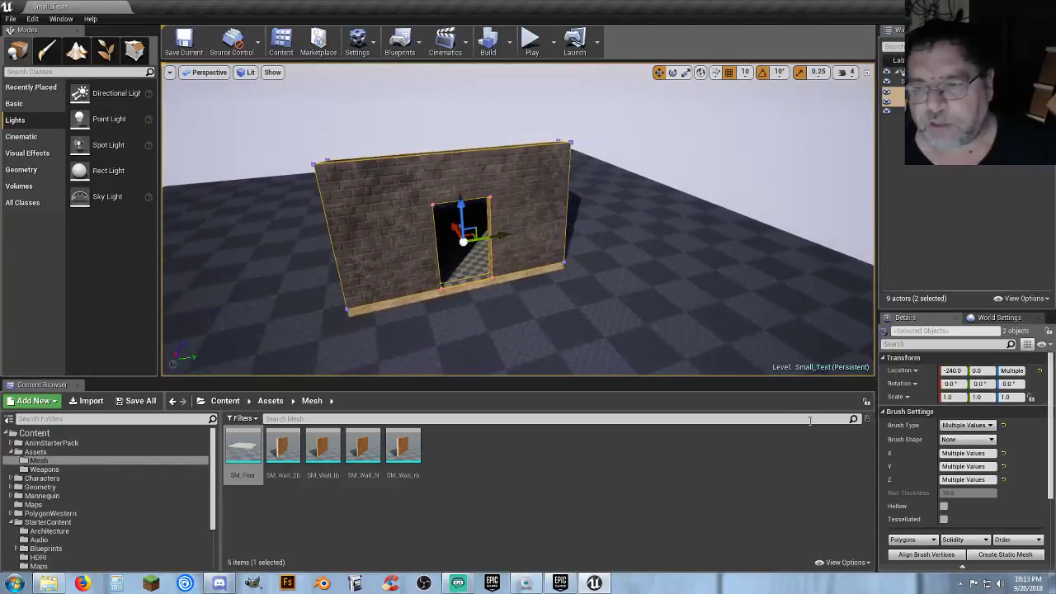
Create a static mesh named SM_Door_2b from the selected brushes in the Assets/Mesh folder
{"action": "left_click", "coordinate": [994, 558]}
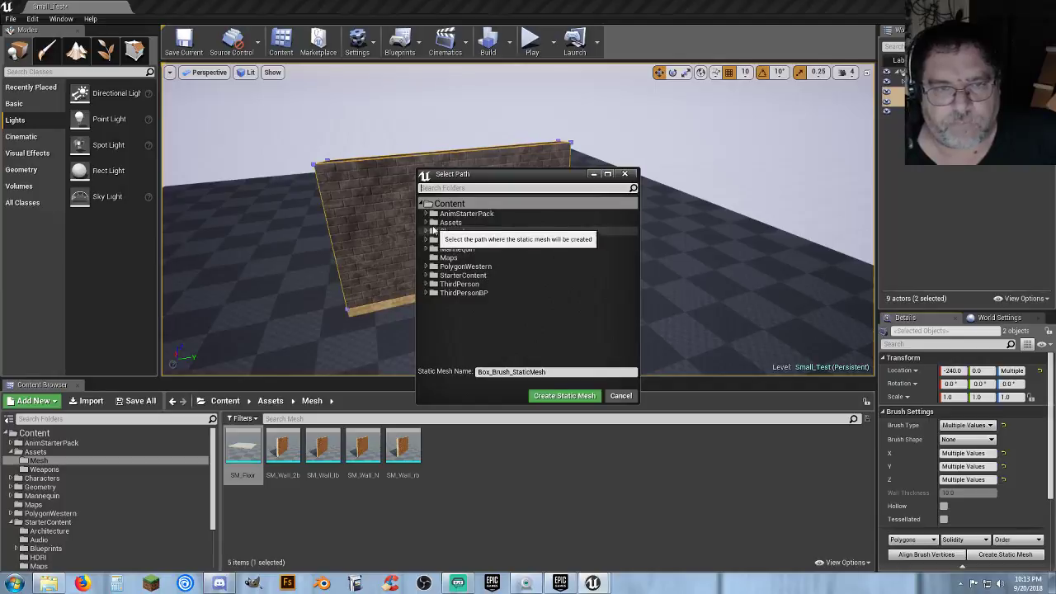
{"action": "left_click", "coordinate": [554, 372]}
{"action": "double_click", "coordinate": [554, 372]}
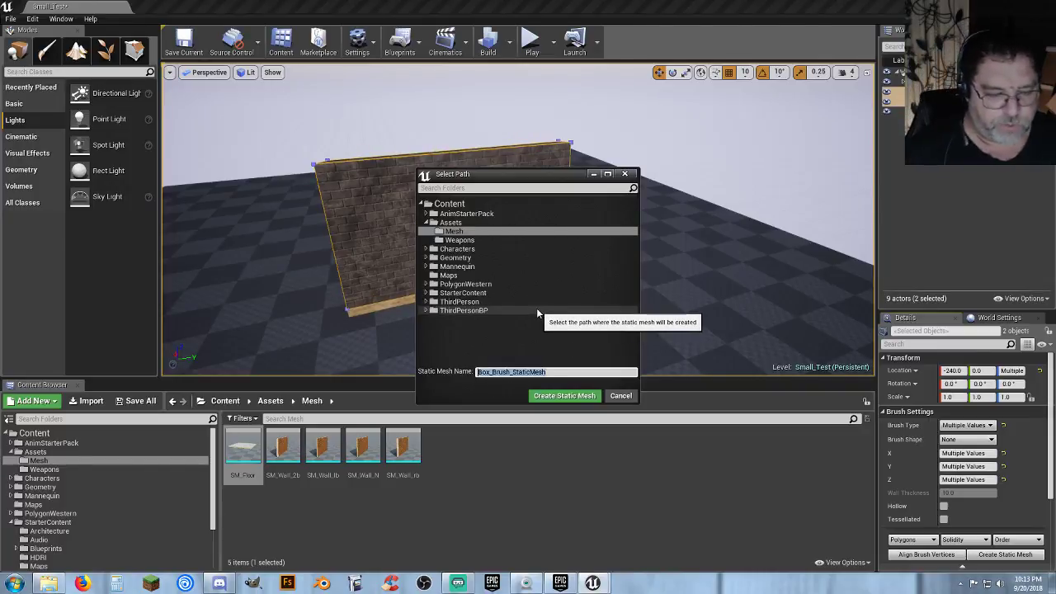
{"action": "type", "text": "Door"}
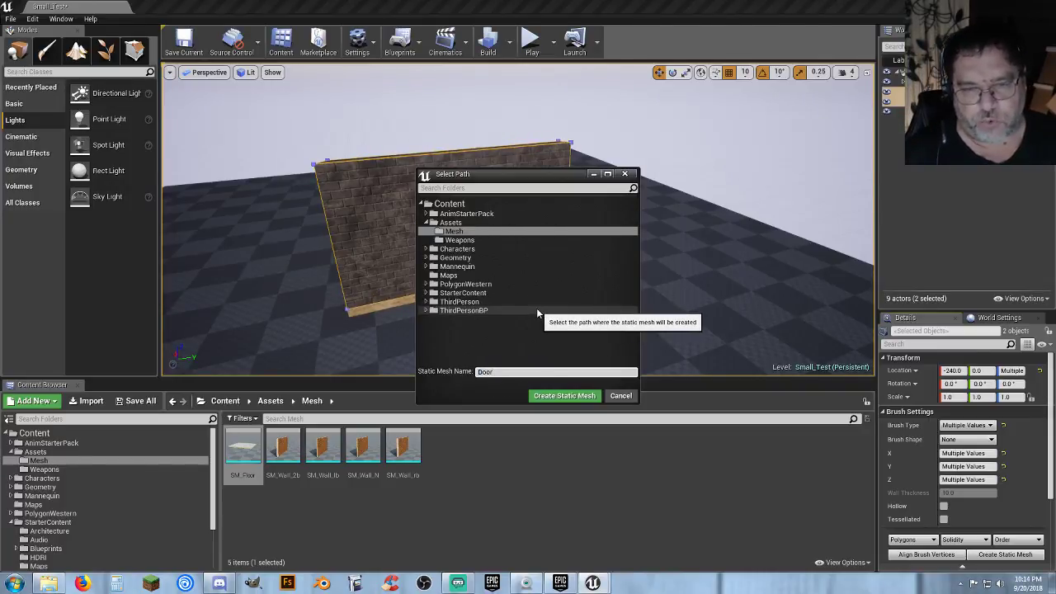
{"action": "key", "text": "BackSpace"}
{"action": "key", "text": "BackSpace"}
{"action": "key", "text": "BackSpace"}
{"action": "key", "text": "BackSpace"}
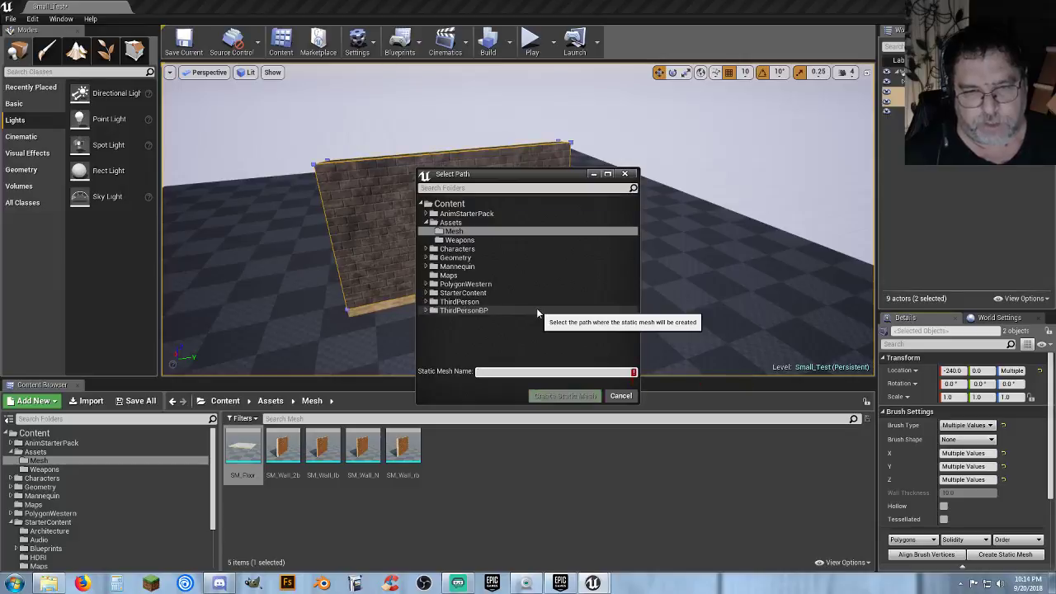
{"action": "type", "text": "SM_"}
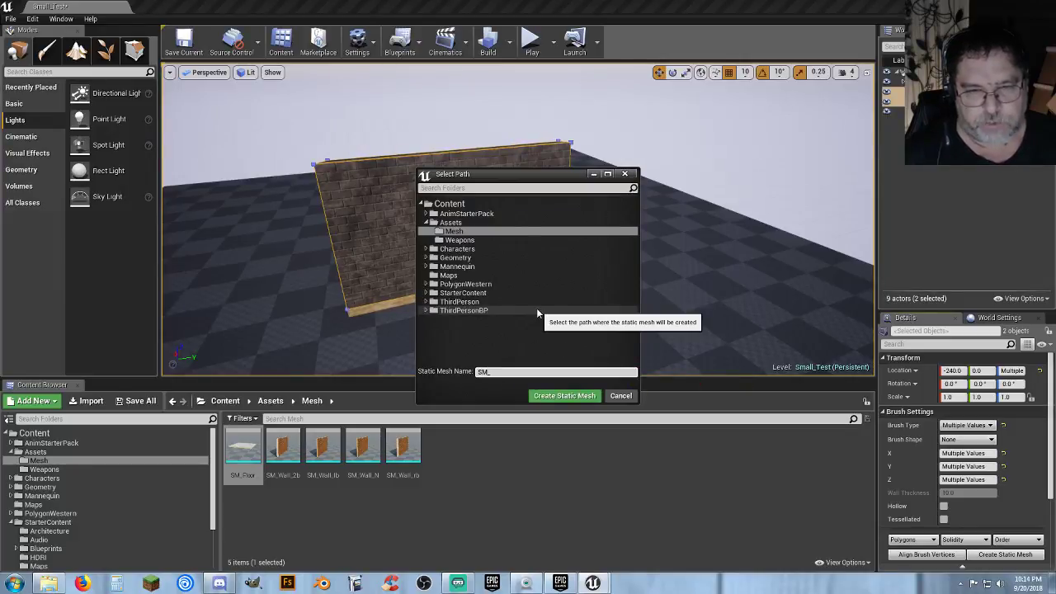
{"action": "type", "text": "Door_"}
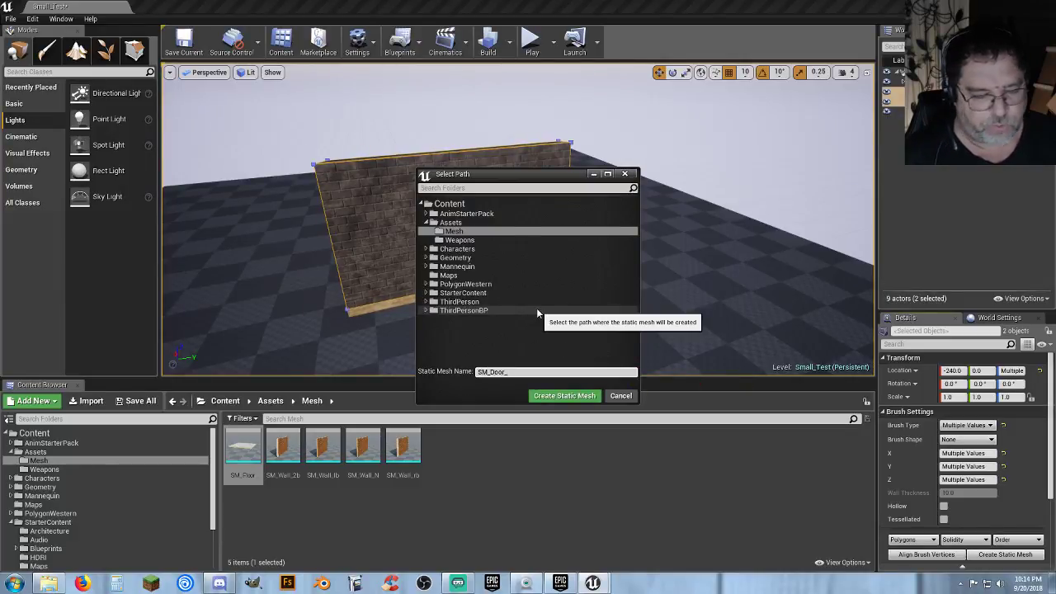
{"action": "type", "text": "2b"}
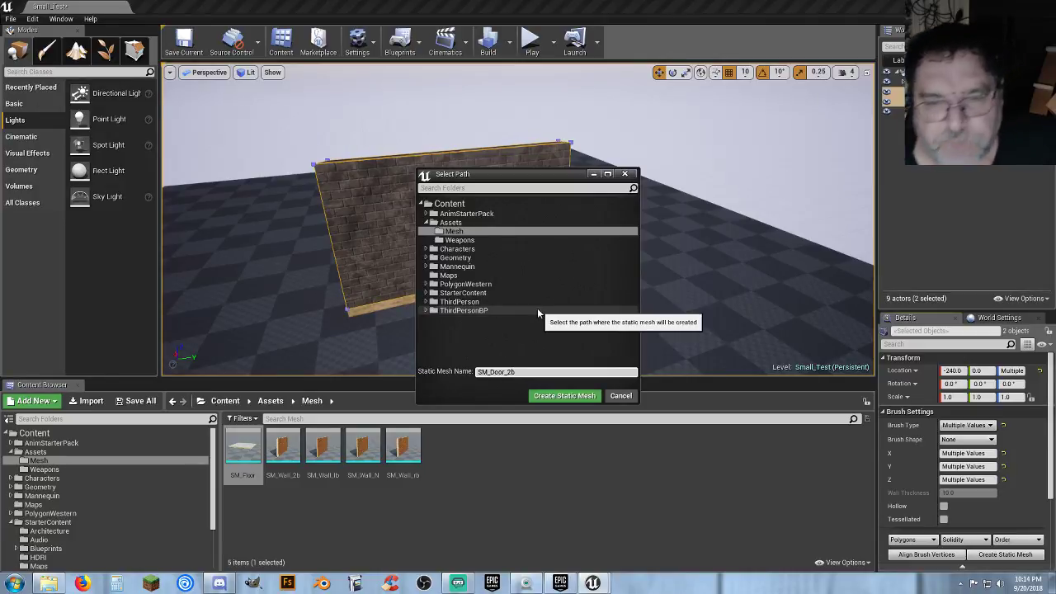
{"action": "left_click", "coordinate": [569, 394]}
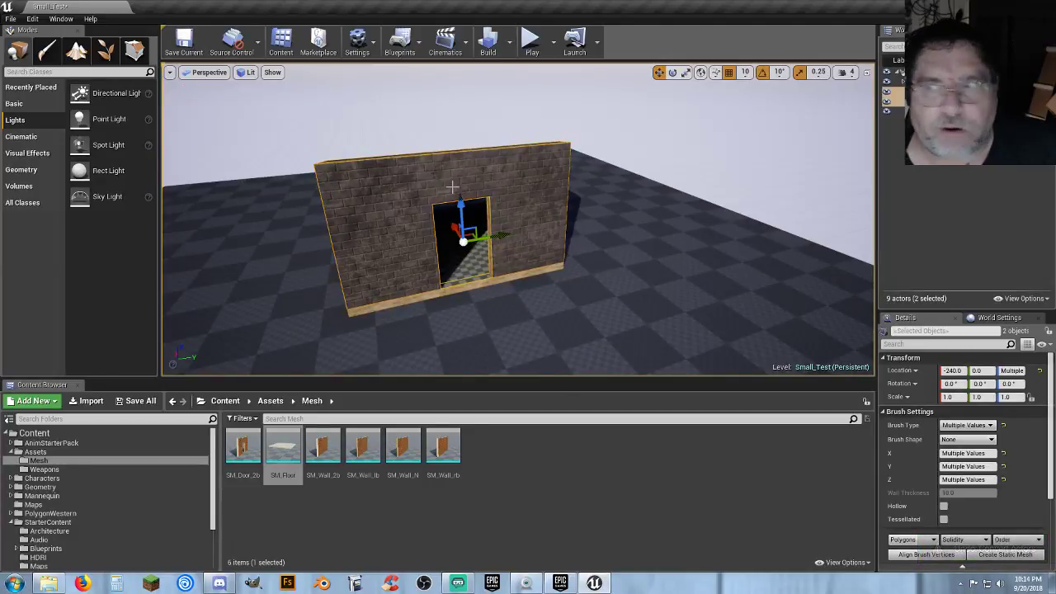
{"action": "left_click", "coordinate": [695, 268]}
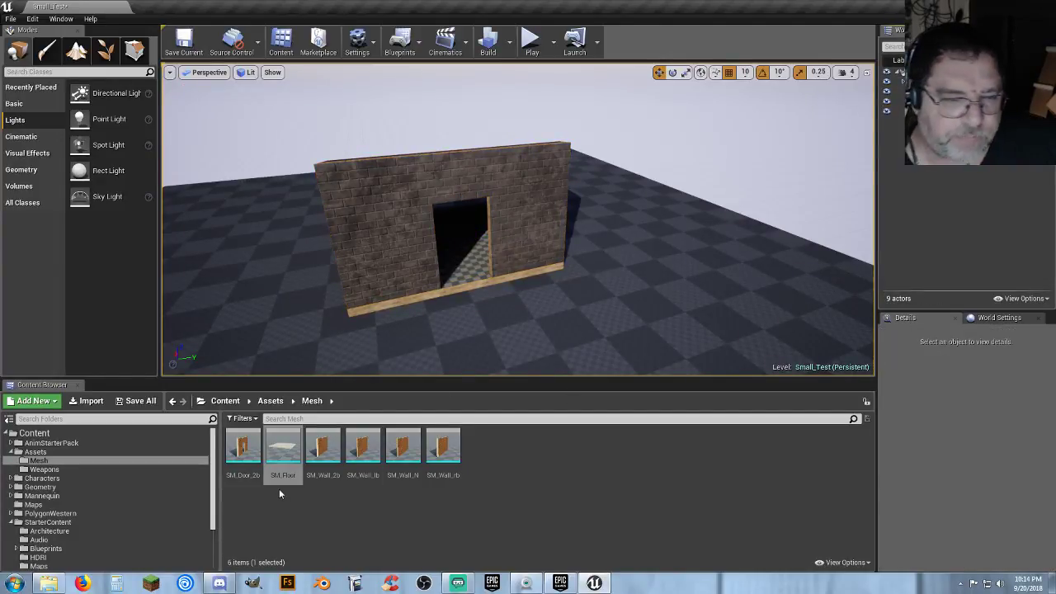
Open SM_Door_2b for editing and set its light map resolution to 64 and light map coordinate index to 1
{"action": "double_click", "coordinate": [239, 450]}
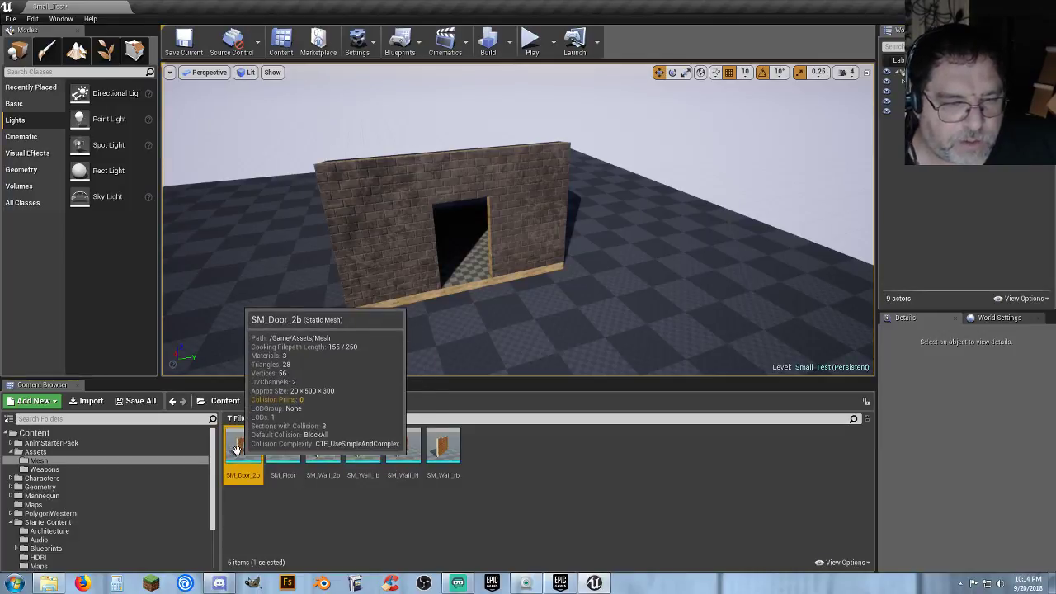
{"action": "scroll", "coordinate": [858, 246], "scroll_direction": "down", "scroll_amount": 8}
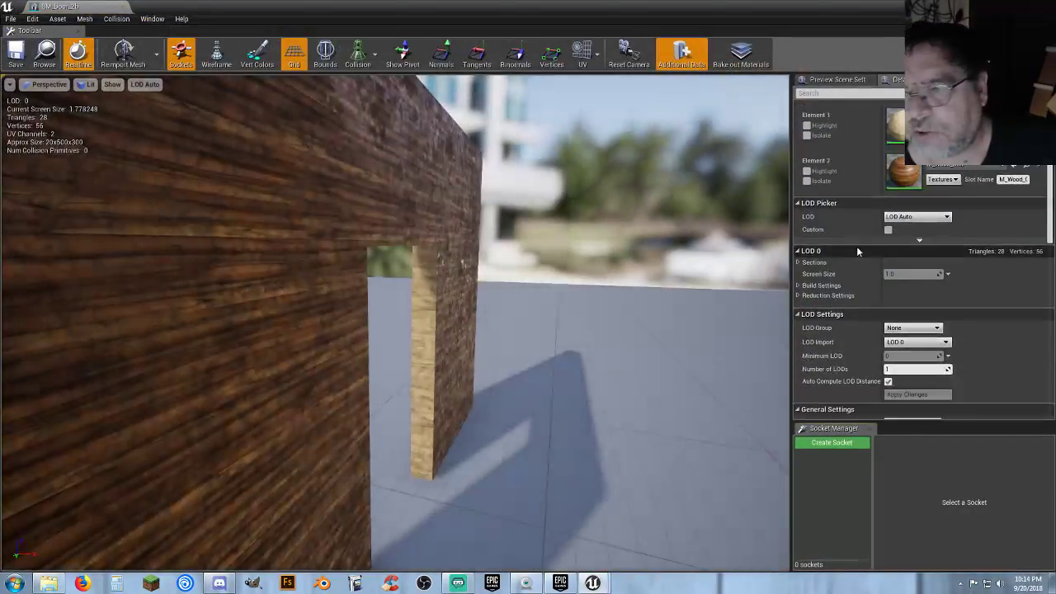
{"action": "left_click", "coordinate": [898, 246]}
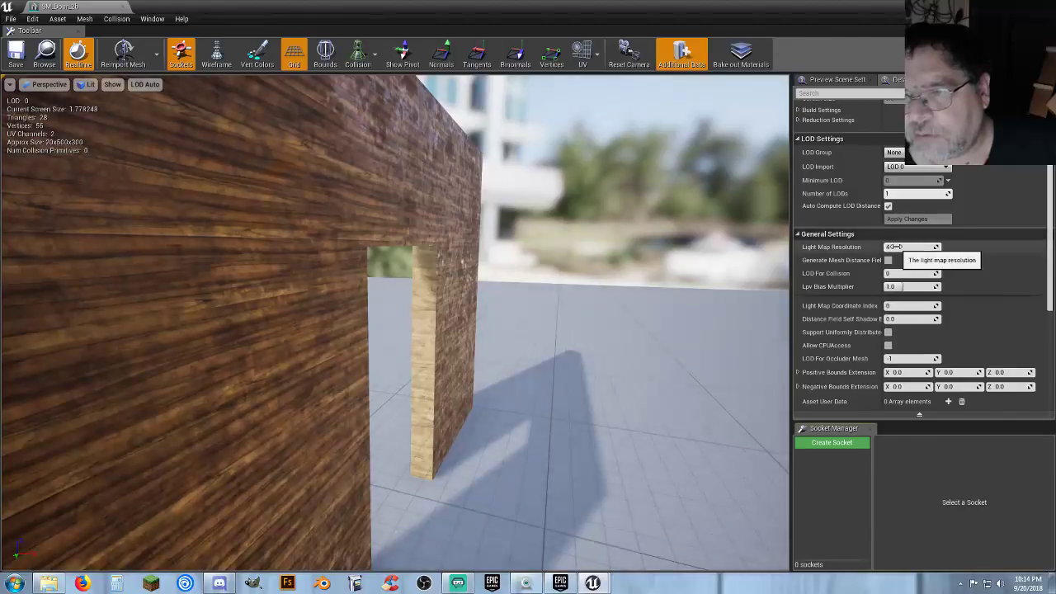
{"action": "type", "text": "64"}
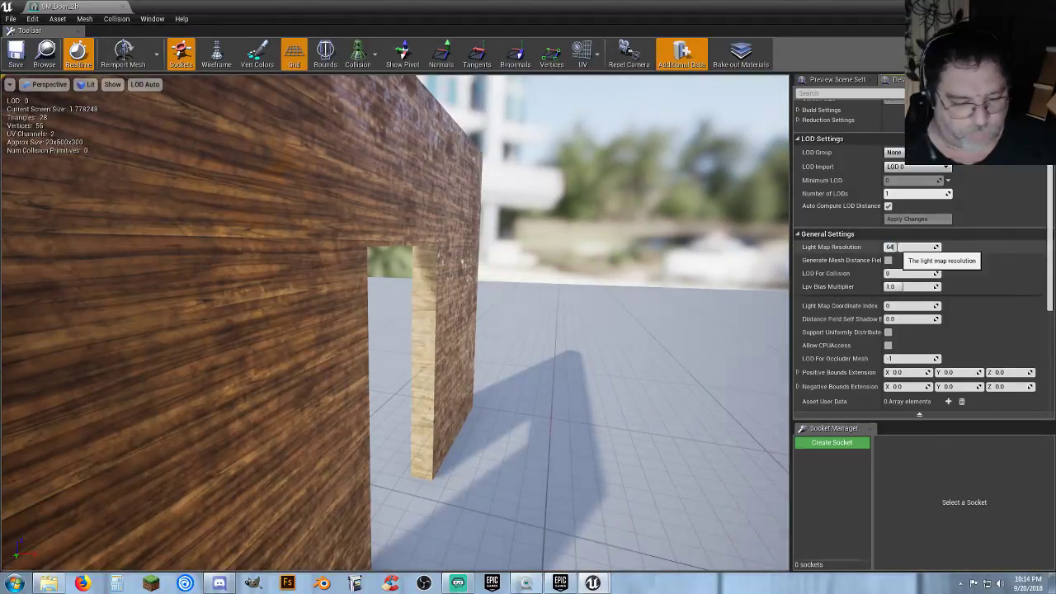
{"action": "key", "text": "Tab"}
{"action": "key", "text": "Tab"}
{"action": "key", "text": "Tab"}
{"action": "type", "text": "1"}
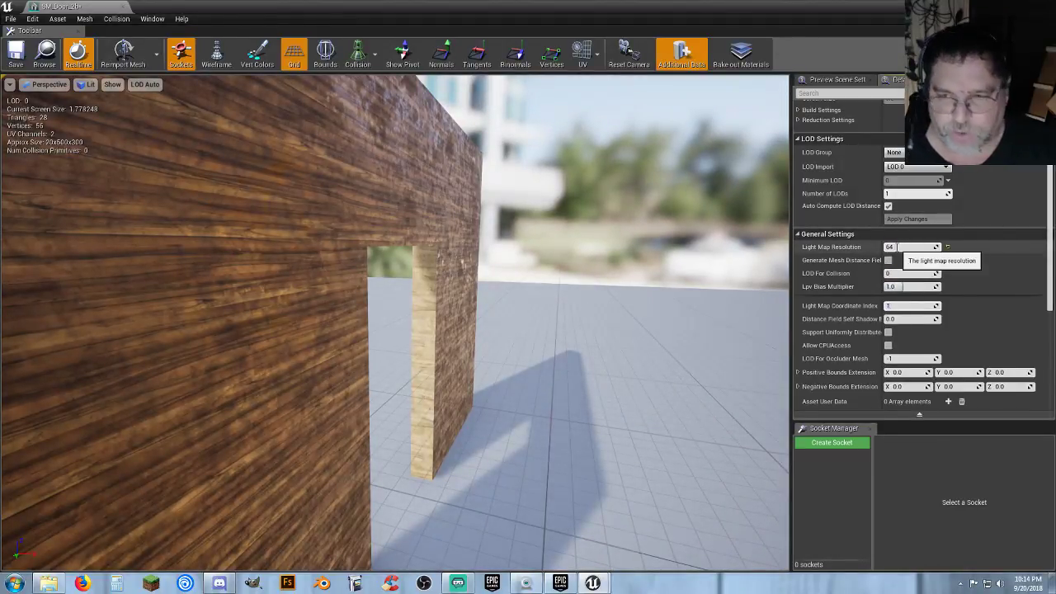
{"action": "key", "text": "Tab"}
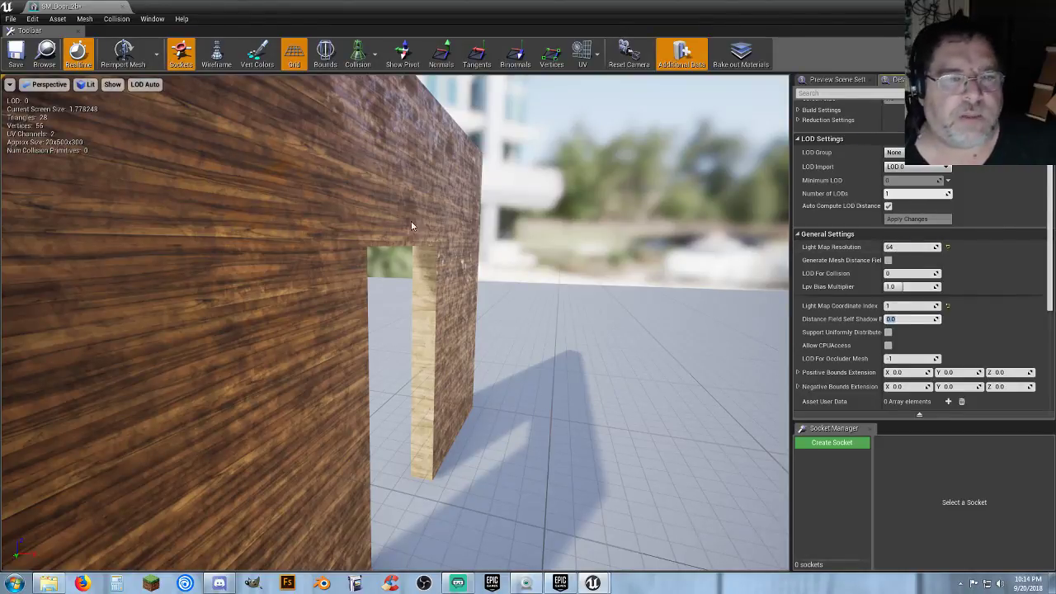
Add a 26DOP simplified collision to the doorway wall mesh
{"action": "right_click_drag", "start_coordinate": [411, 225], "coordinate": [330, 231]}
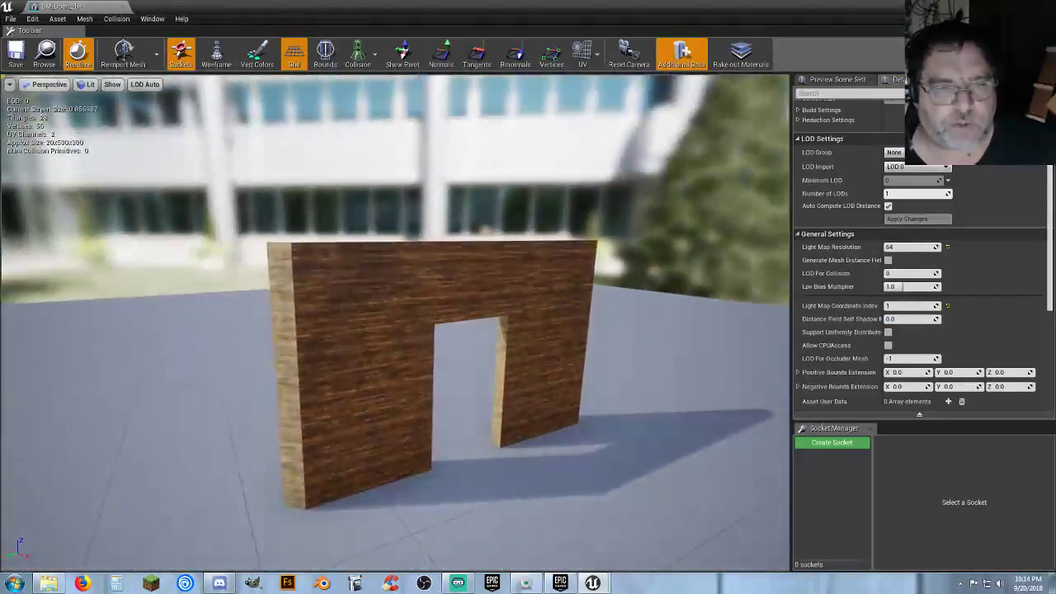
{"action": "left_click_drag", "start_coordinate": [277, 239], "coordinate": [437, 253]}
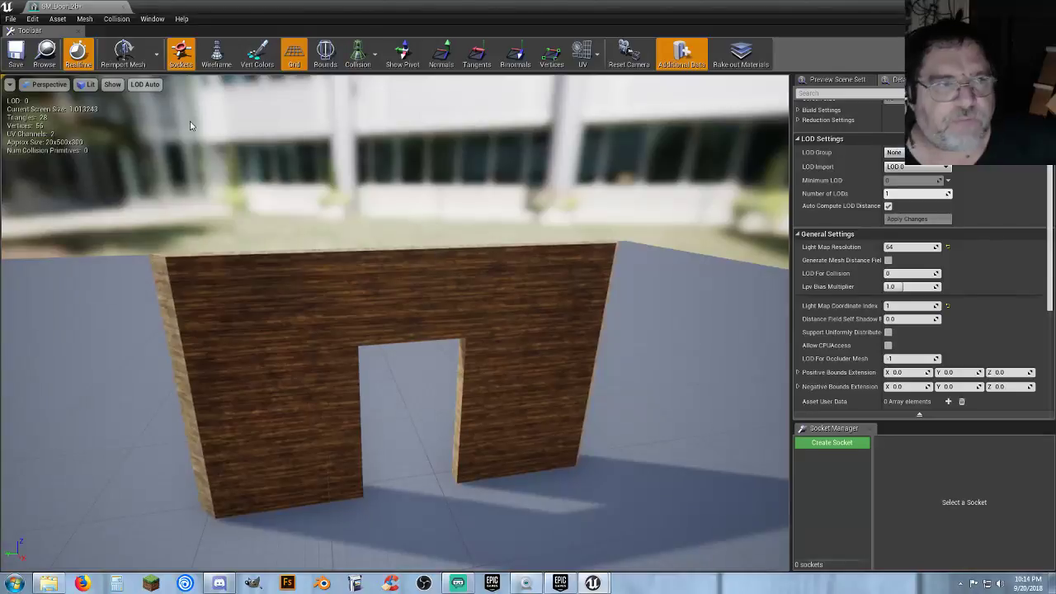
{"action": "left_click", "coordinate": [116, 18]}
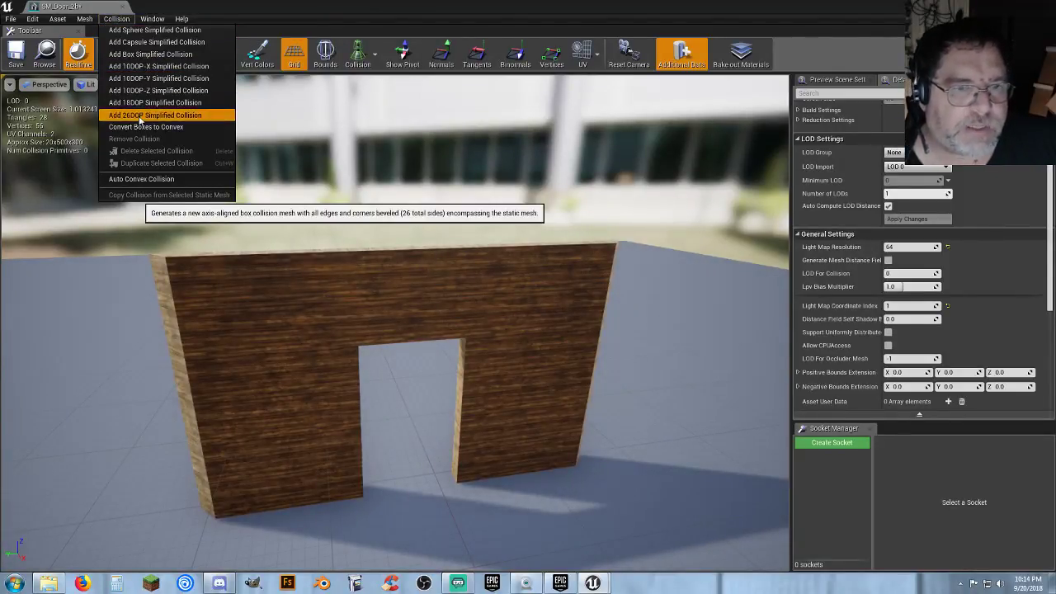
{"action": "left_click", "coordinate": [138, 116]}
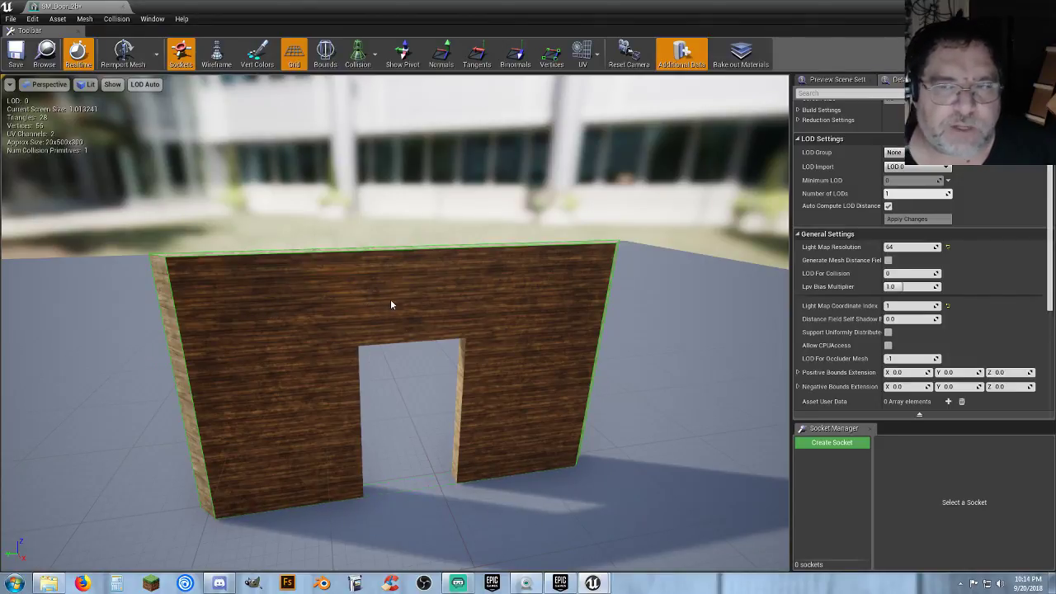
Remove the doorway mesh's simplified collision, set its Collision Complexity to Use Complex Collision As Simple, and save the mesh
{"action": "left_click", "coordinate": [120, 20]}
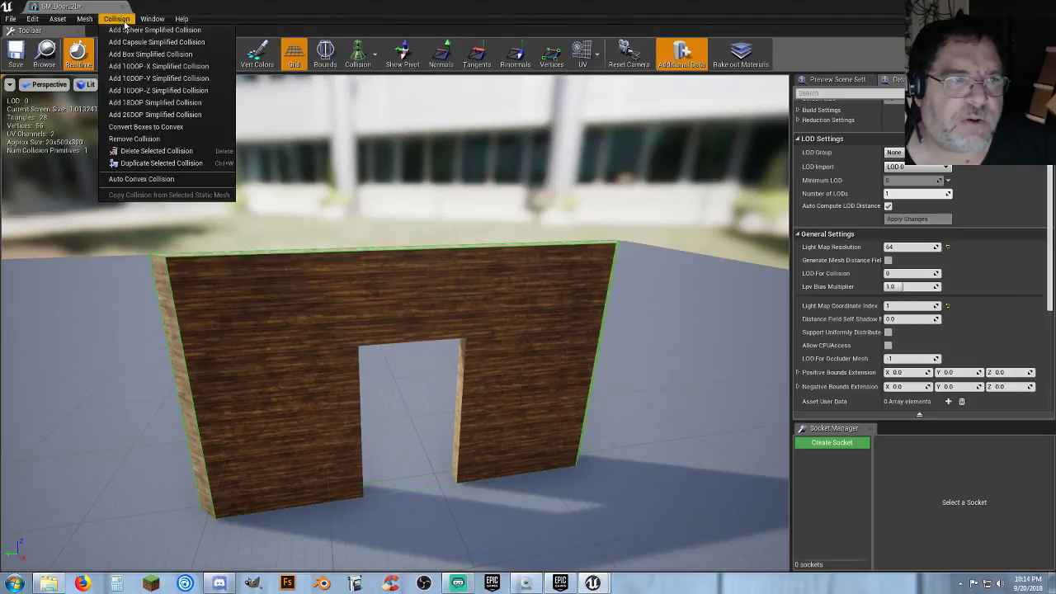
{"action": "left_click", "coordinate": [135, 139]}
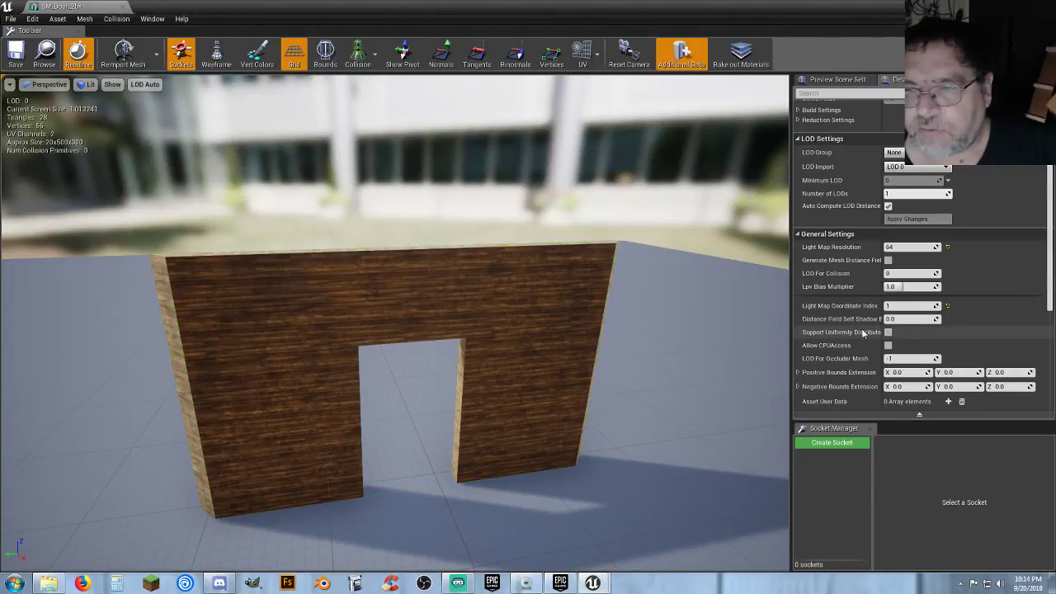
{"action": "scroll", "coordinate": [863, 331], "scroll_direction": "down", "scroll_amount": 5}
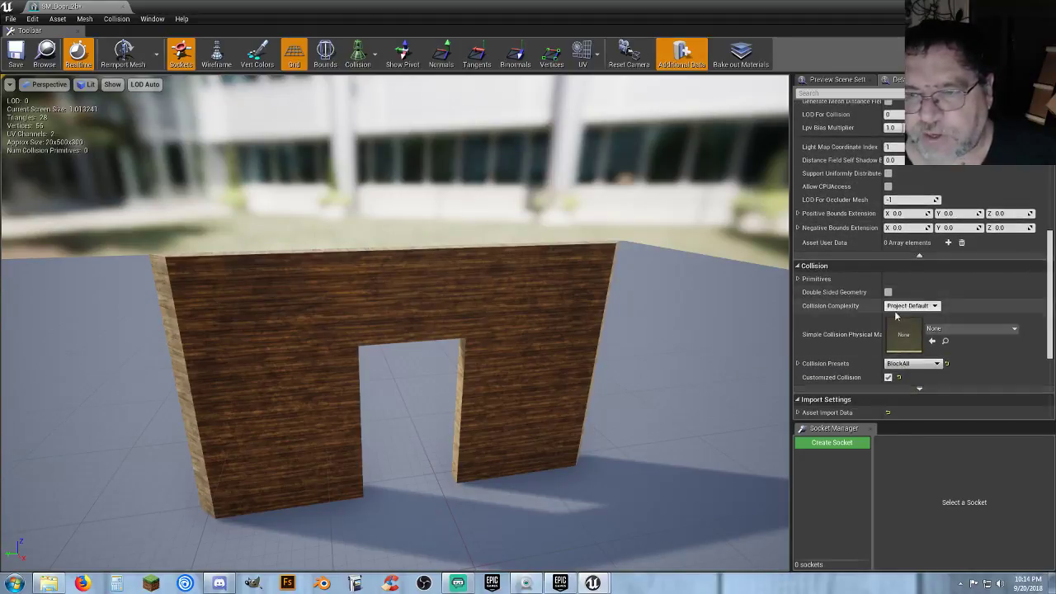
{"action": "left_click", "coordinate": [907, 306]}
{"action": "left_click", "coordinate": [921, 338]}
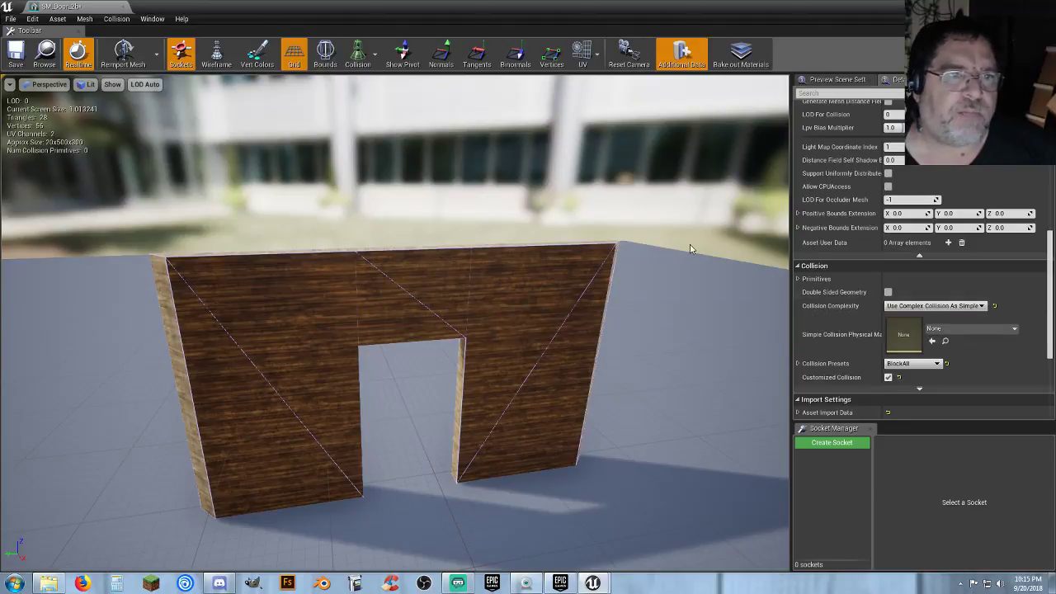
{"action": "left_click", "coordinate": [15, 53]}
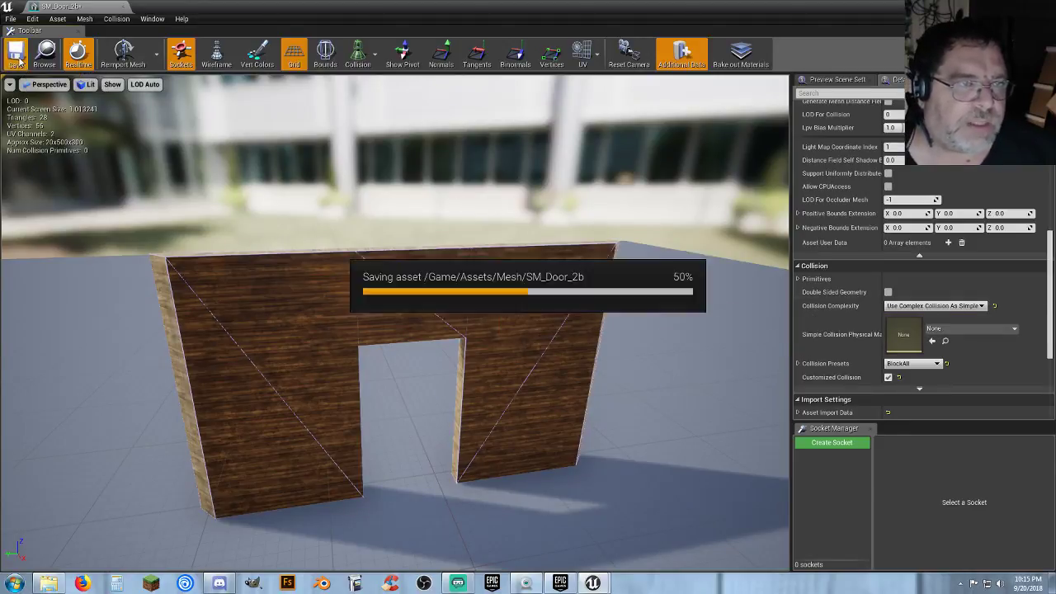
{"action": "left_click", "coordinate": [45, 50]}
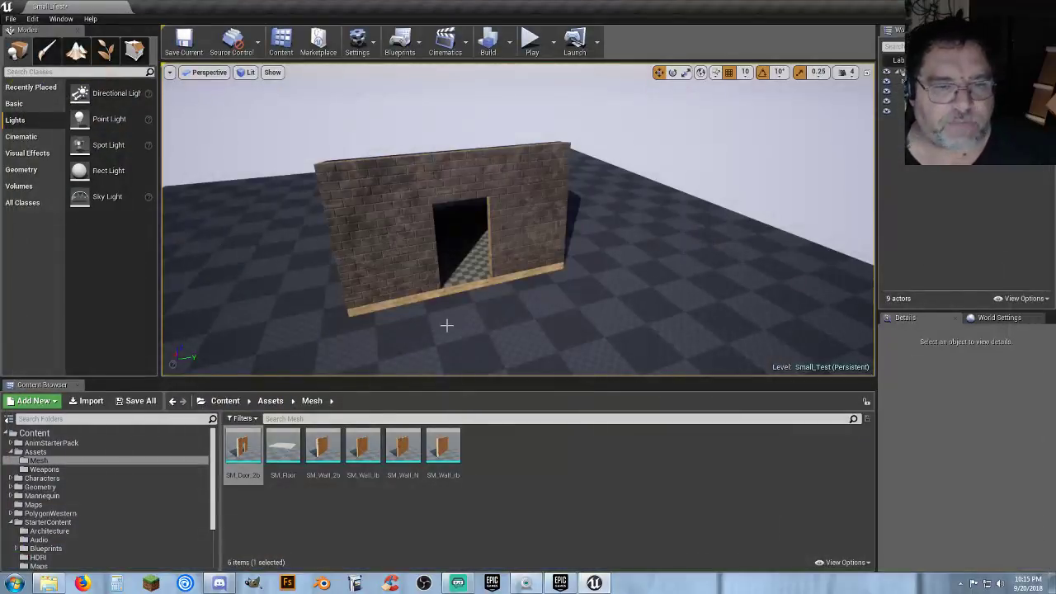
Place a test copy of SM_Door_2b on the open floor beside the room and delete it
{"action": "right_click_drag", "start_coordinate": [446, 325], "coordinate": [322, 325]}
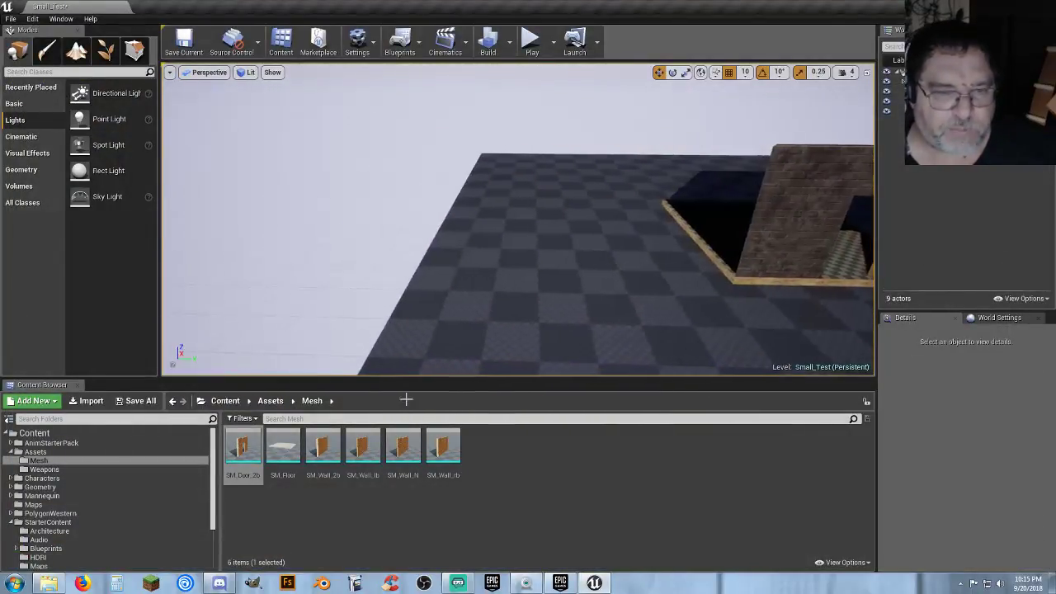
{"action": "left_click_drag", "start_coordinate": [239, 456], "coordinate": [533, 262]}
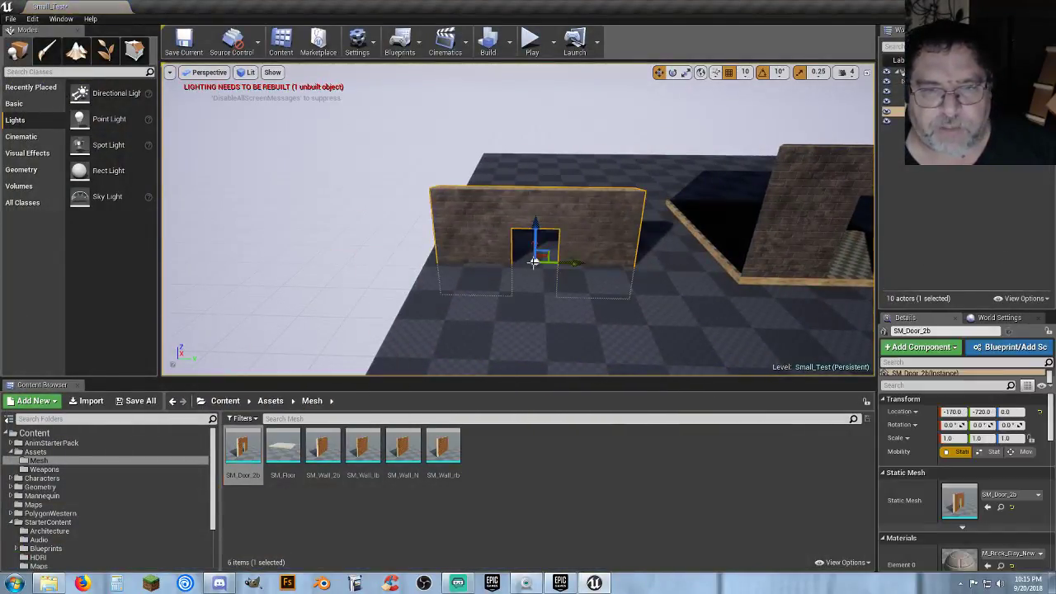
{"action": "key", "text": "Delete"}
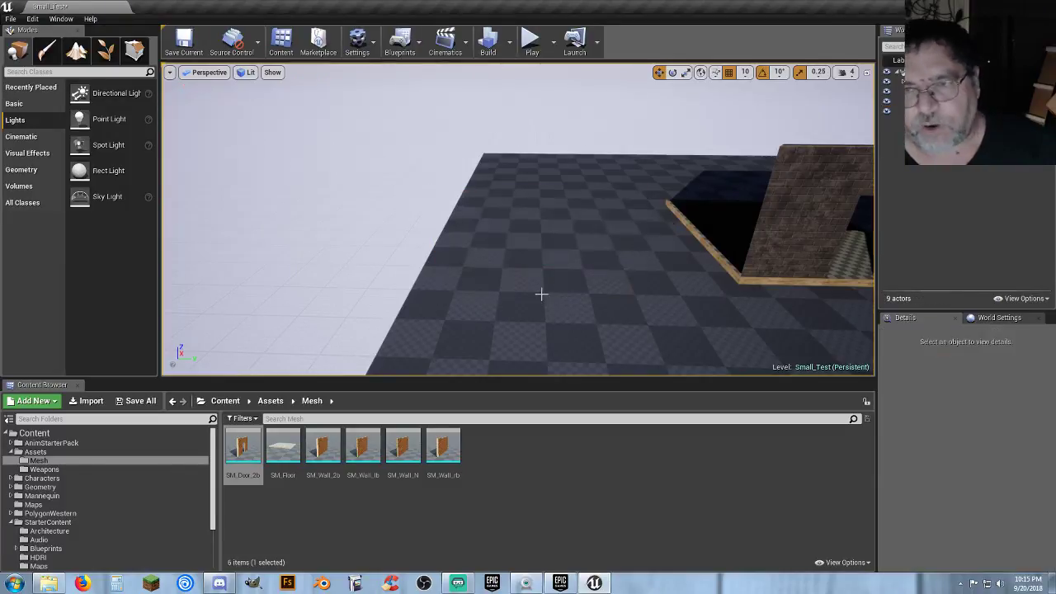
Delete the SM_Door_2b static mesh asset from the Assets/Mesh folder
{"action": "right_click_drag", "start_coordinate": [541, 294], "coordinate": [573, 285]}
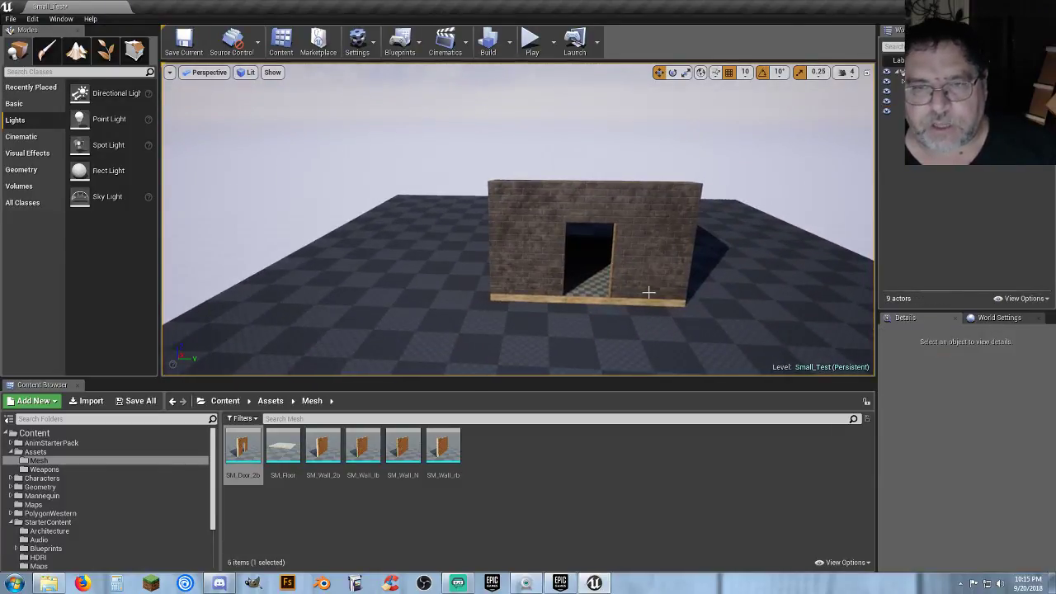
{"action": "right_click_drag", "start_coordinate": [648, 292], "coordinate": [686, 294]}
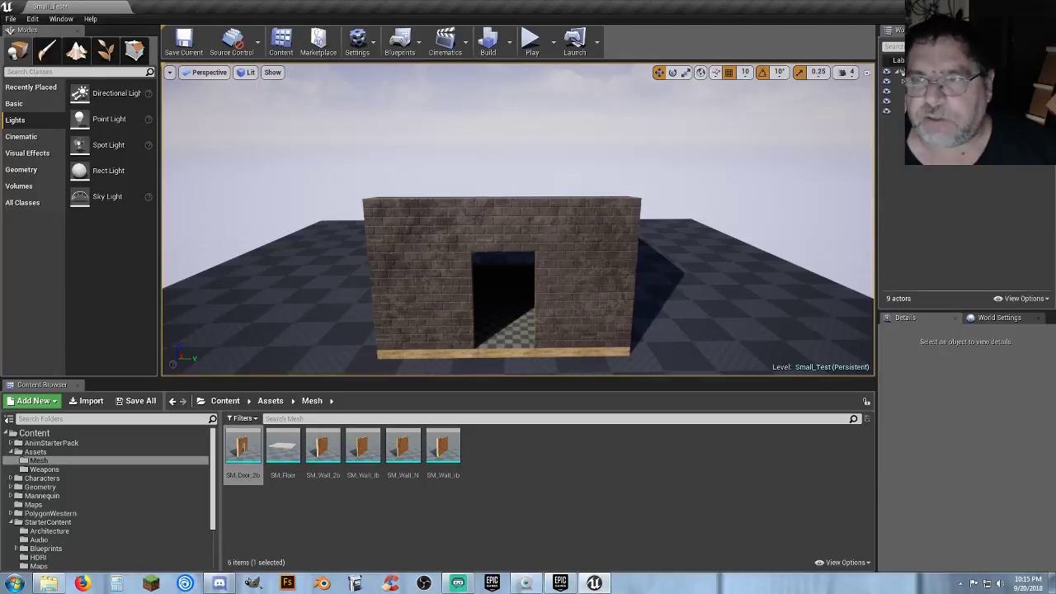
{"action": "left_click", "coordinate": [928, 102]}
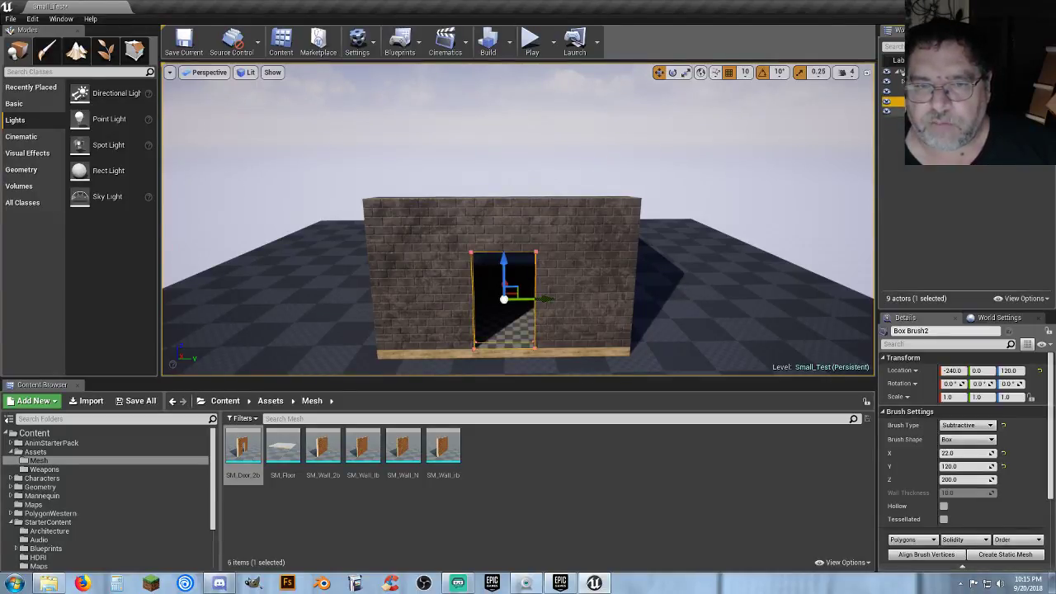
{"action": "left_click", "coordinate": [243, 452]}
{"action": "key", "text": "Delete"}
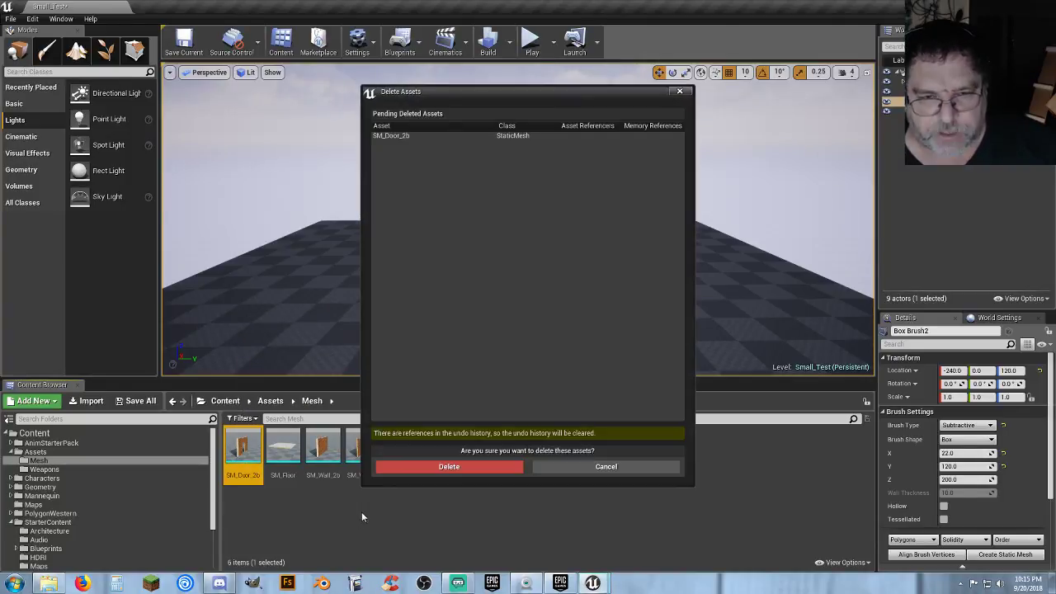
{"action": "left_click", "coordinate": [479, 479]}
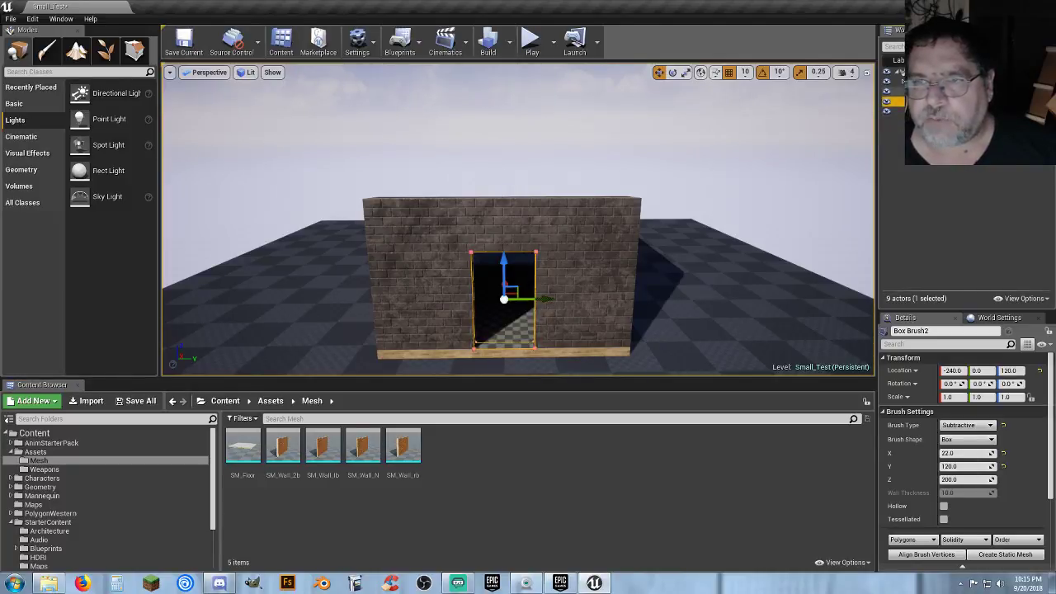
Create a static mesh named SM_Door_2b in Assets/Mesh from the wall brush and its subtractive doorway brush together
{"action": "left_click", "coordinate": [932, 91], "text": "ctrl"}
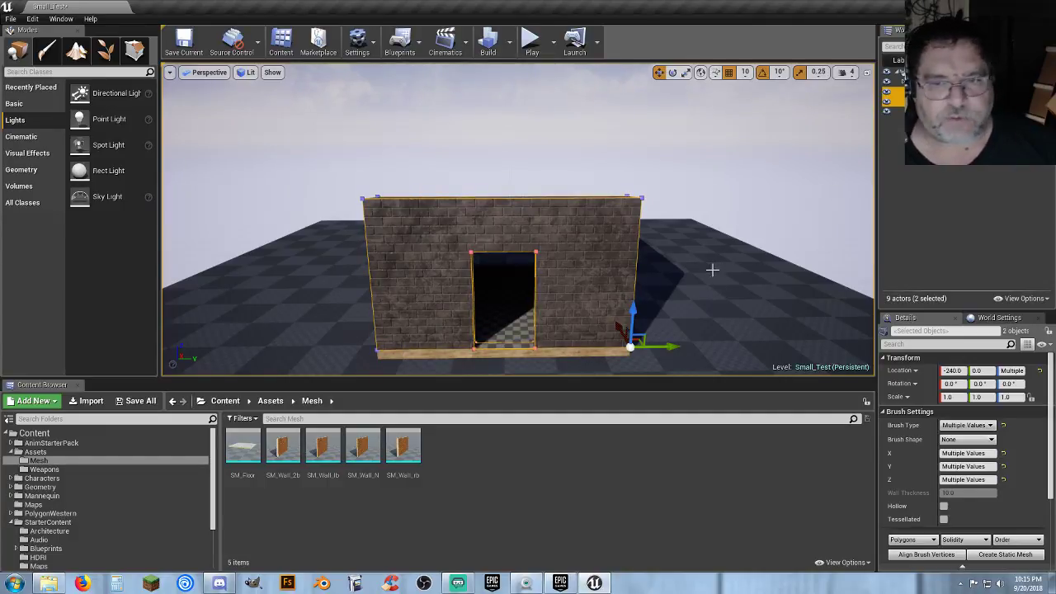
{"action": "right_click_drag", "start_coordinate": [712, 269], "coordinate": [684, 292]}
{"action": "key", "text": "w"}
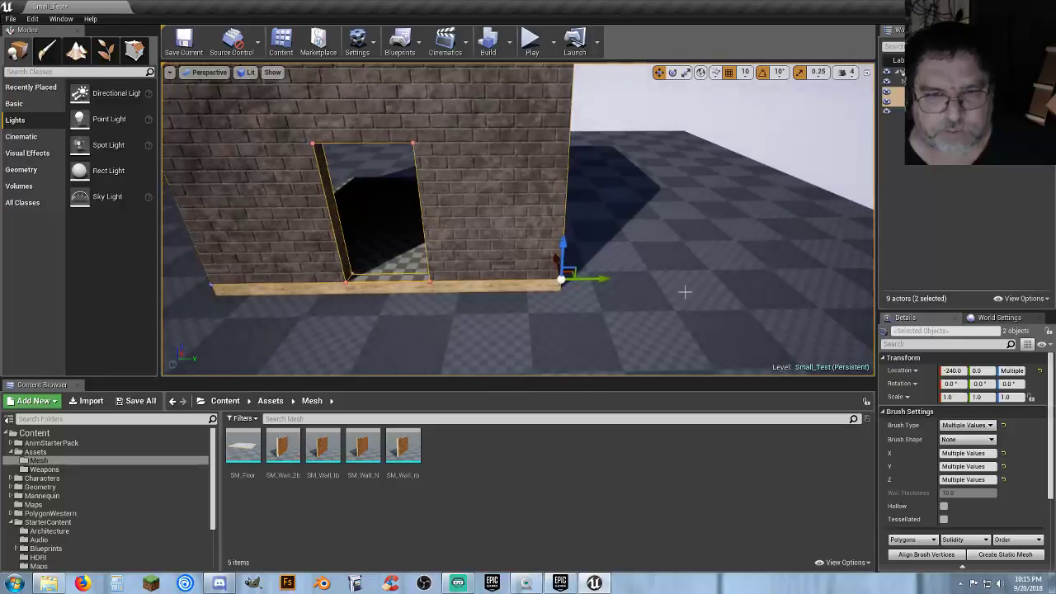
{"action": "left_click", "coordinate": [1005, 555]}
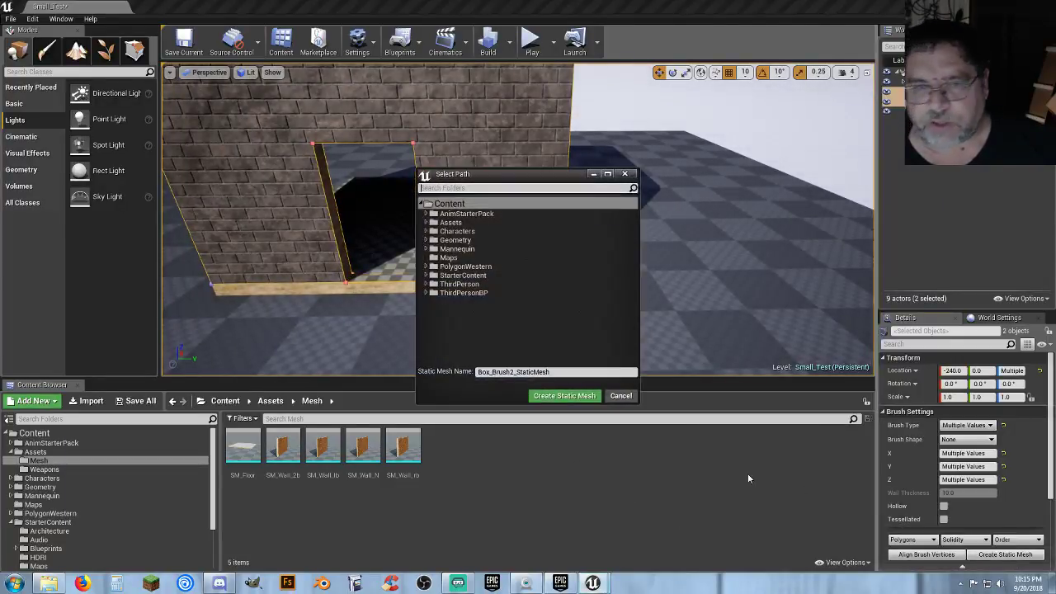
{"action": "left_click", "coordinate": [449, 202]}
{"action": "left_click", "coordinate": [426, 222]}
{"action": "left_click", "coordinate": [454, 232]}
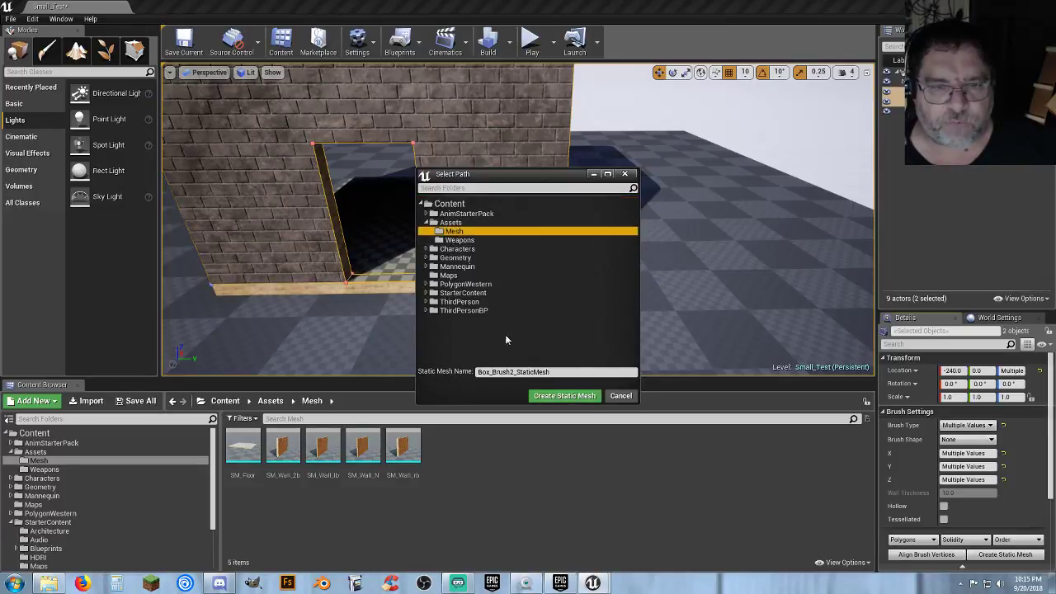
{"action": "left_click", "coordinate": [551, 372]}
{"action": "double_click", "coordinate": [551, 372]}
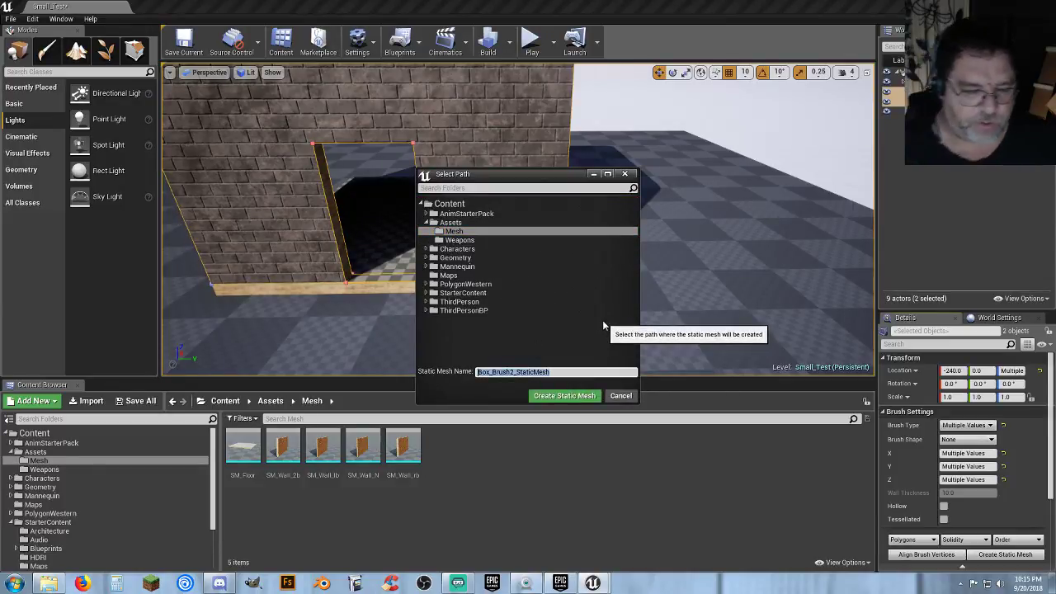
{"action": "type", "text": "SM_Door"}
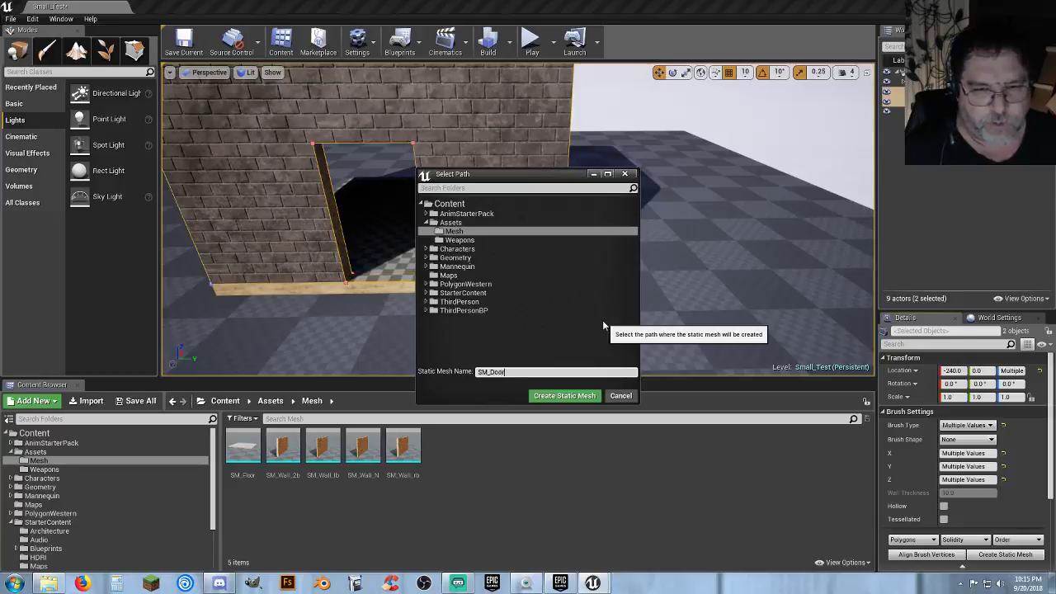
{"action": "type", "text": "_2b"}
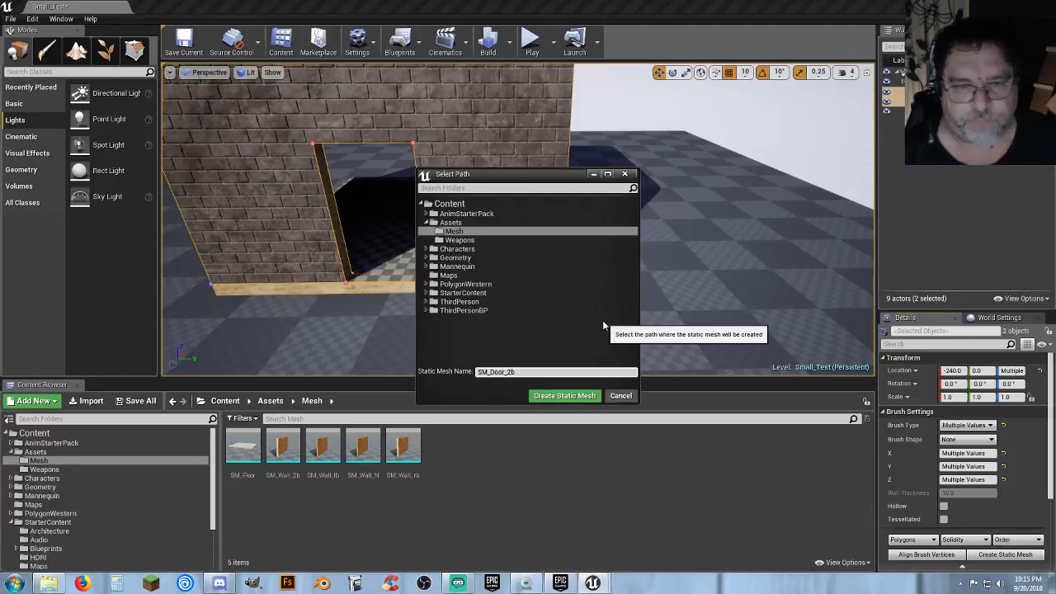
{"action": "left_click", "coordinate": [563, 395]}
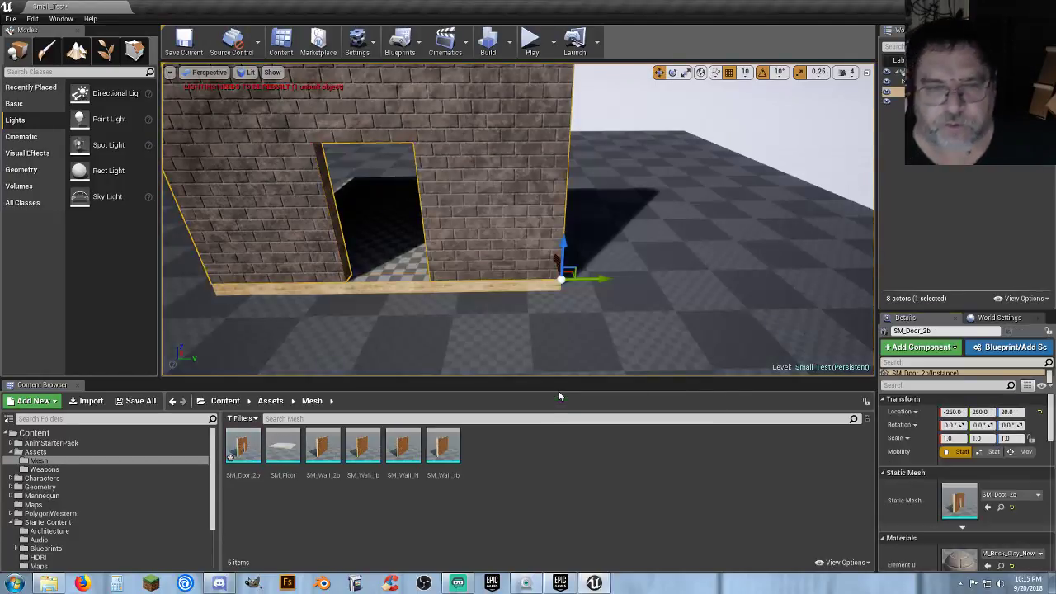
Open the new SM_Door_2b mesh and set its light map resolution to 64 and light map coordinate index to 1
{"action": "double_click", "coordinate": [242, 447]}
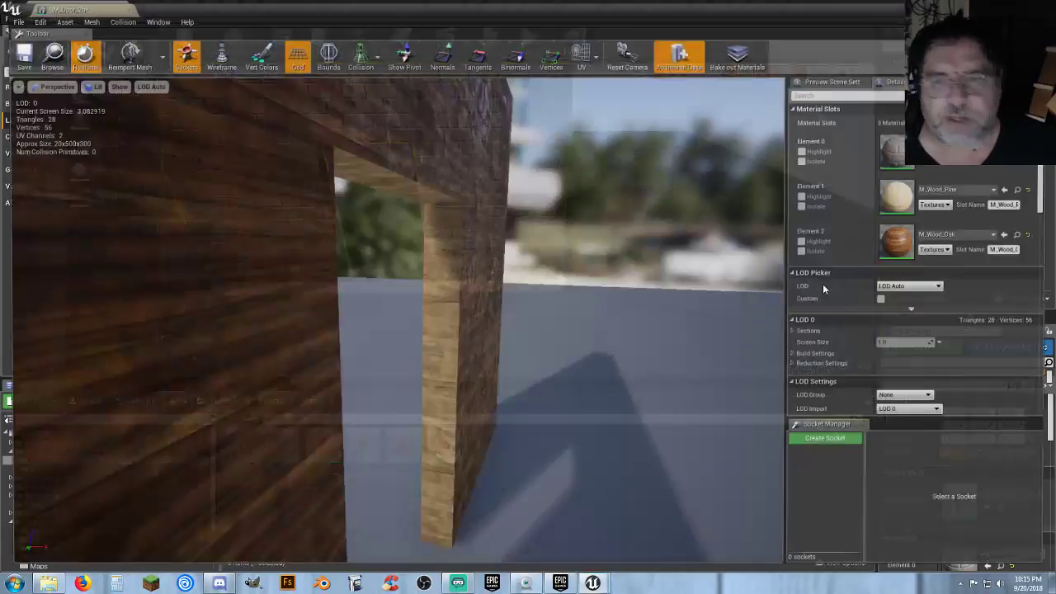
{"action": "scroll", "coordinate": [857, 327], "scroll_direction": "down", "scroll_amount": 6}
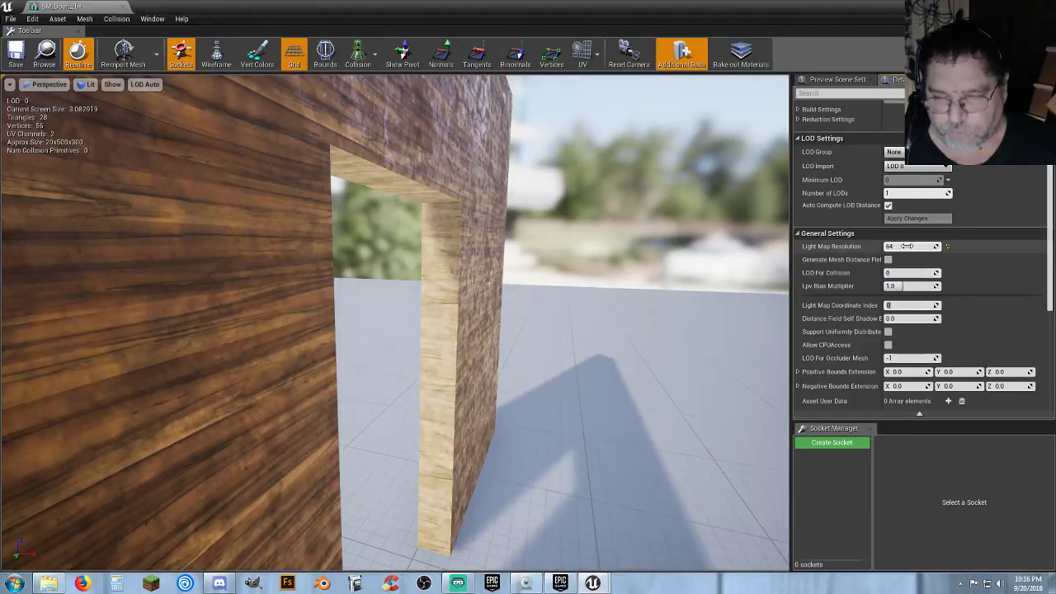
{"action": "scroll", "coordinate": [911, 263], "scroll_direction": "down", "scroll_amount": 2}
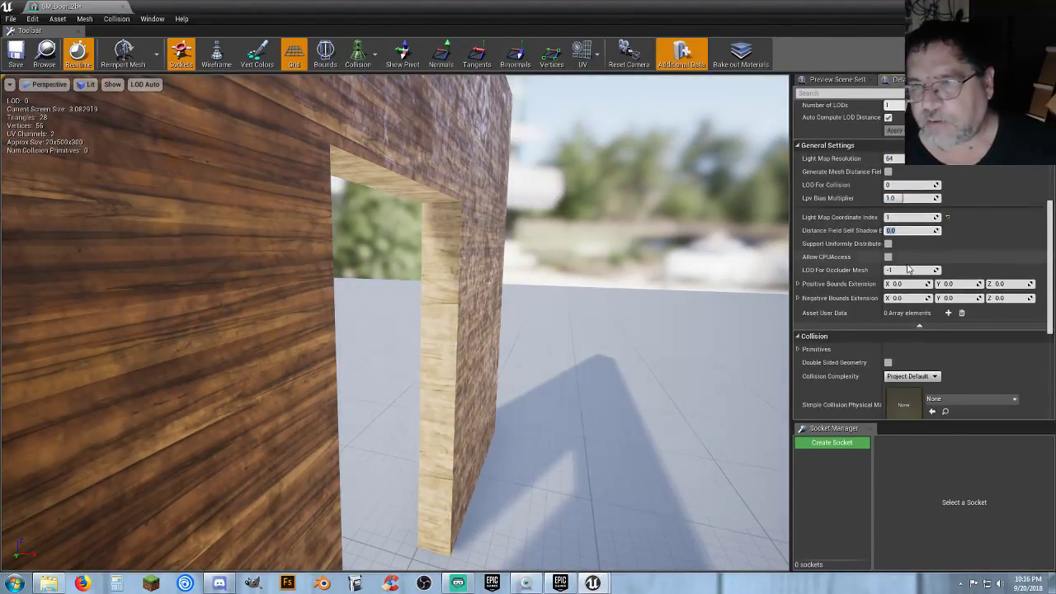
Set the doorway mesh's Collision Complexity to Use Complex Collision As Simple, then save and close the mesh
{"action": "scroll", "coordinate": [908, 269], "scroll_direction": "down", "scroll_amount": 3}
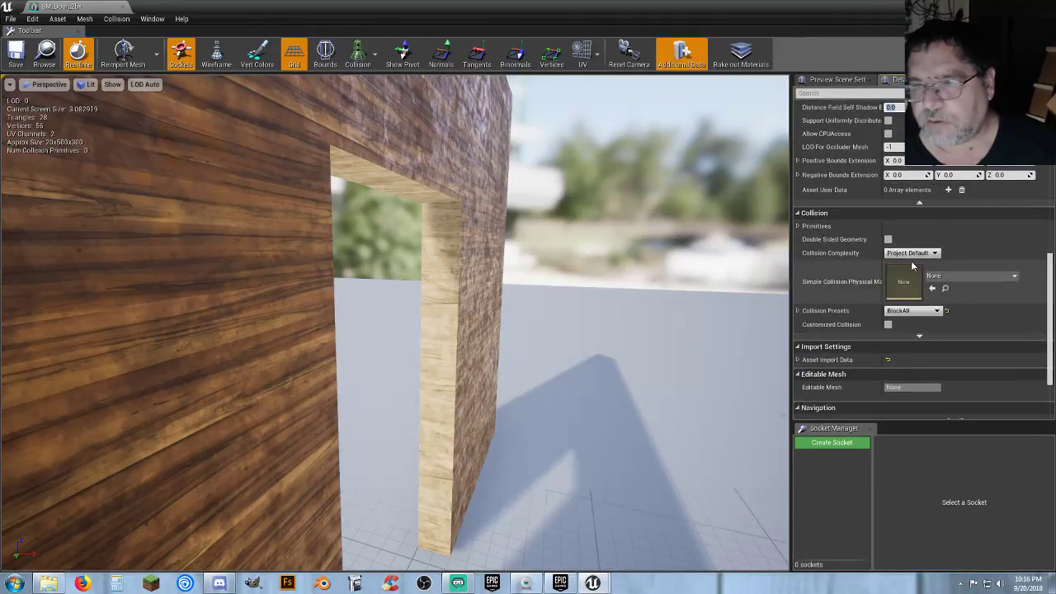
{"action": "left_click", "coordinate": [911, 253]}
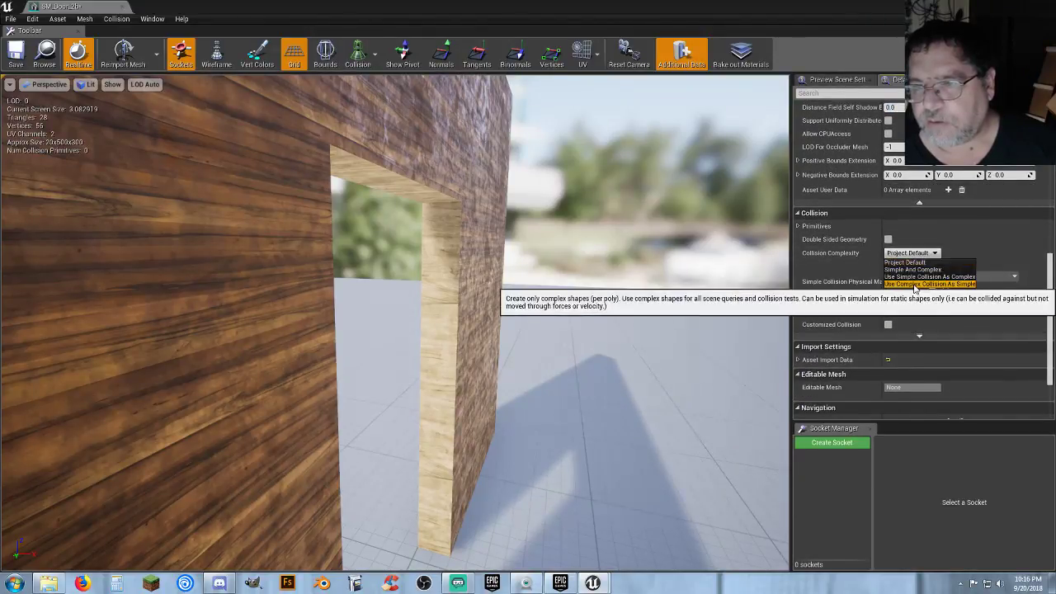
{"action": "left_click", "coordinate": [914, 285]}
{"action": "left_click", "coordinate": [15, 55]}
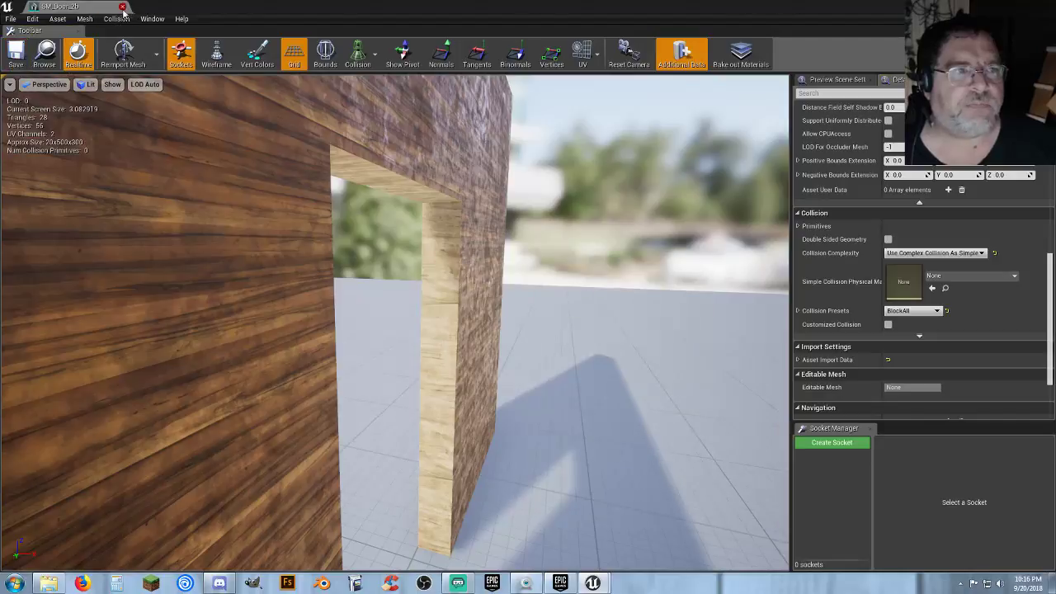
{"action": "left_click", "coordinate": [122, 8]}
Undo the conversion of the wall and doorway brushes into a static mesh in the level
{"action": "scroll", "coordinate": [369, 172], "scroll_direction": "down", "scroll_amount": 5}
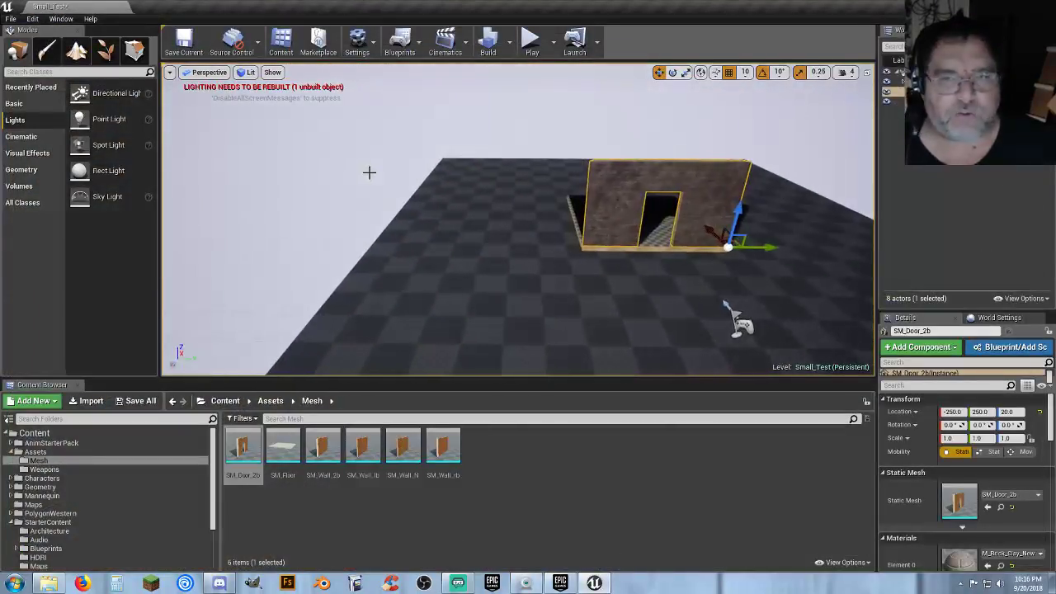
{"action": "key", "text": "ctrl+z"}
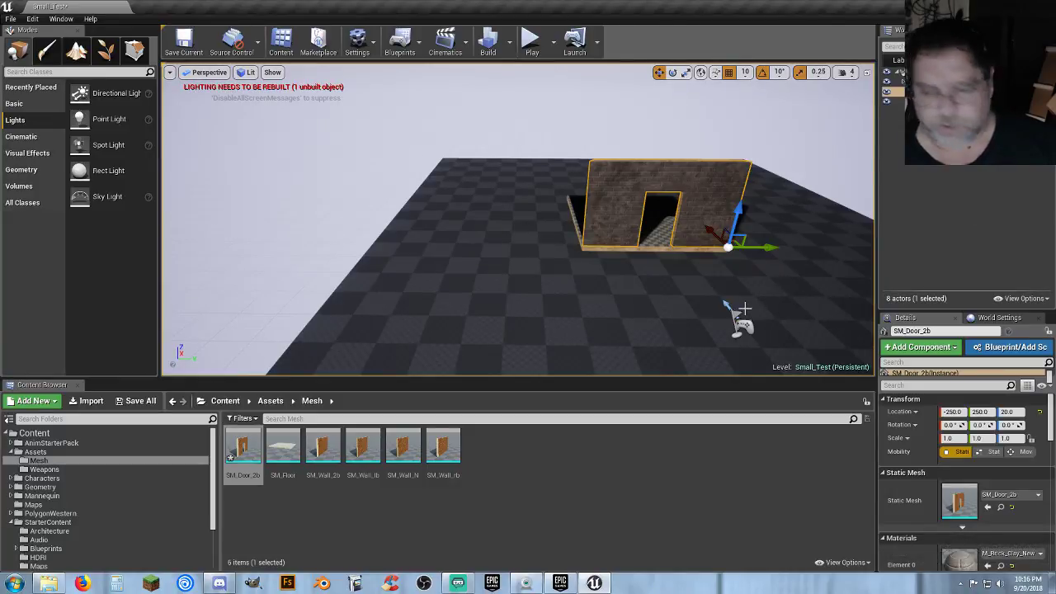
{"action": "key", "text": "ctrl+z"}
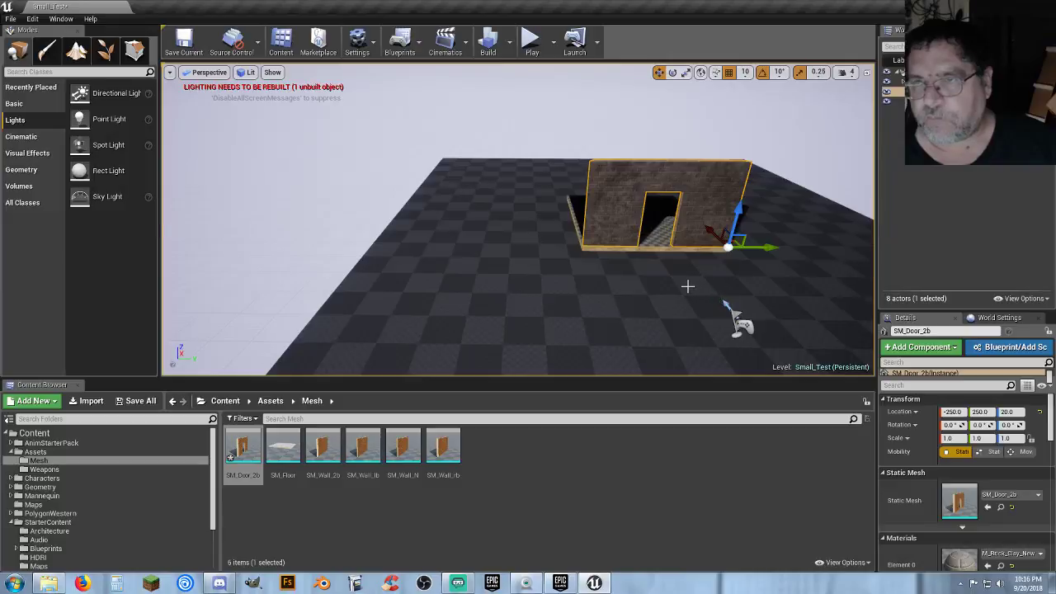
{"action": "key", "text": "f"}
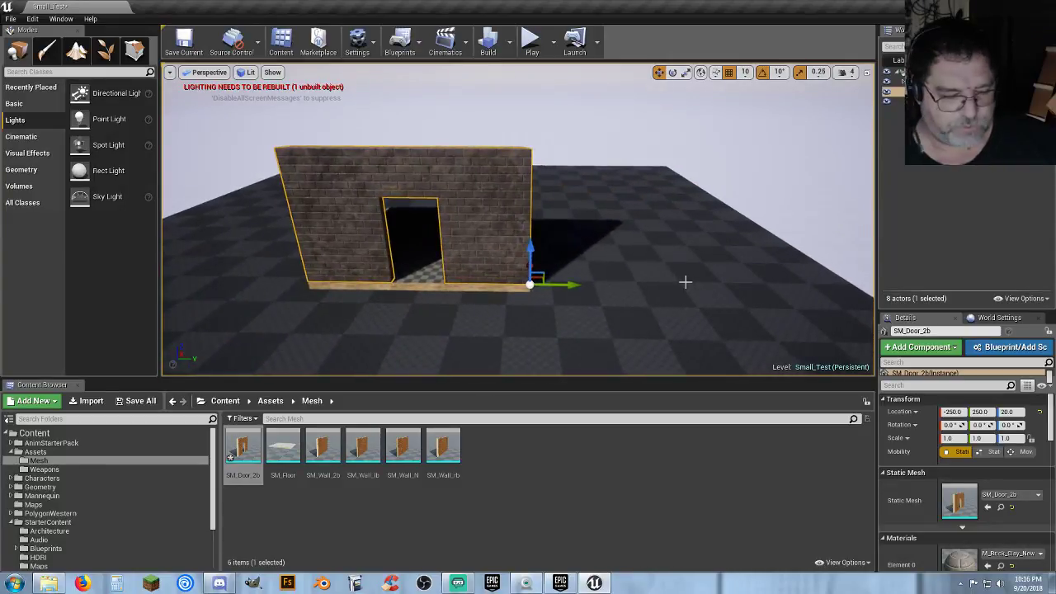
{"action": "key", "text": "ctrl+z"}
{"action": "key", "text": "ctrl+z"}
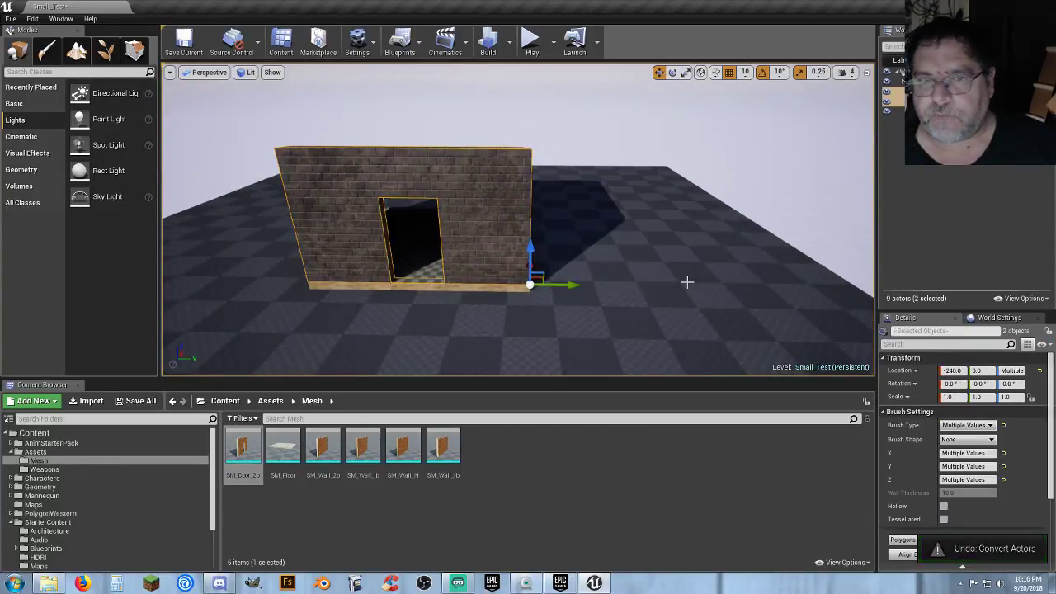
Reopen the SM_Door_2b mesh, set its Collision Complexity to Use Complex Collision As Simple, and close the mesh
{"action": "left_click", "coordinate": [561, 485]}
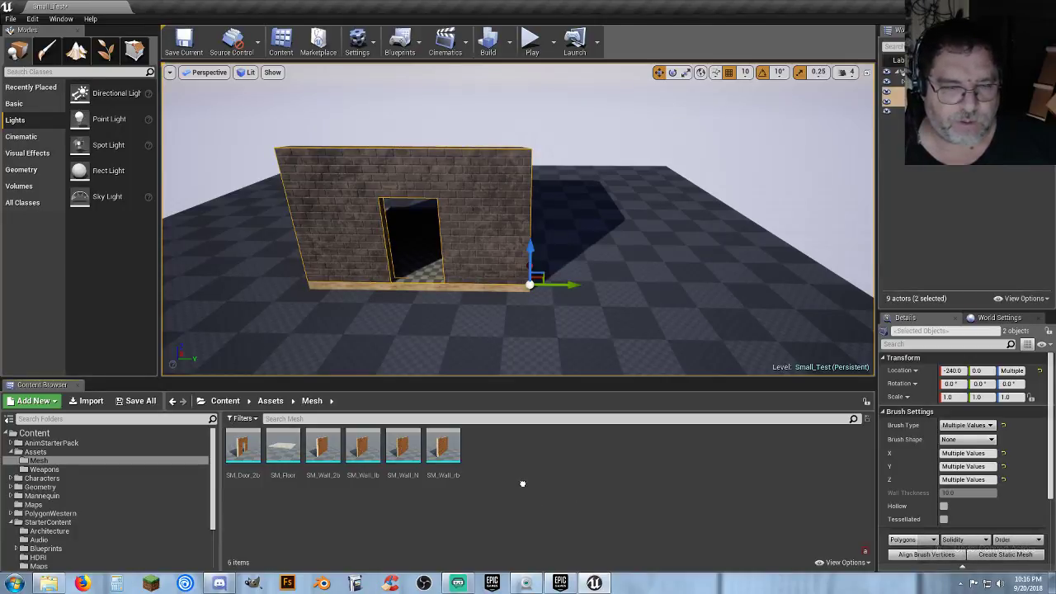
{"action": "double_click", "coordinate": [243, 448]}
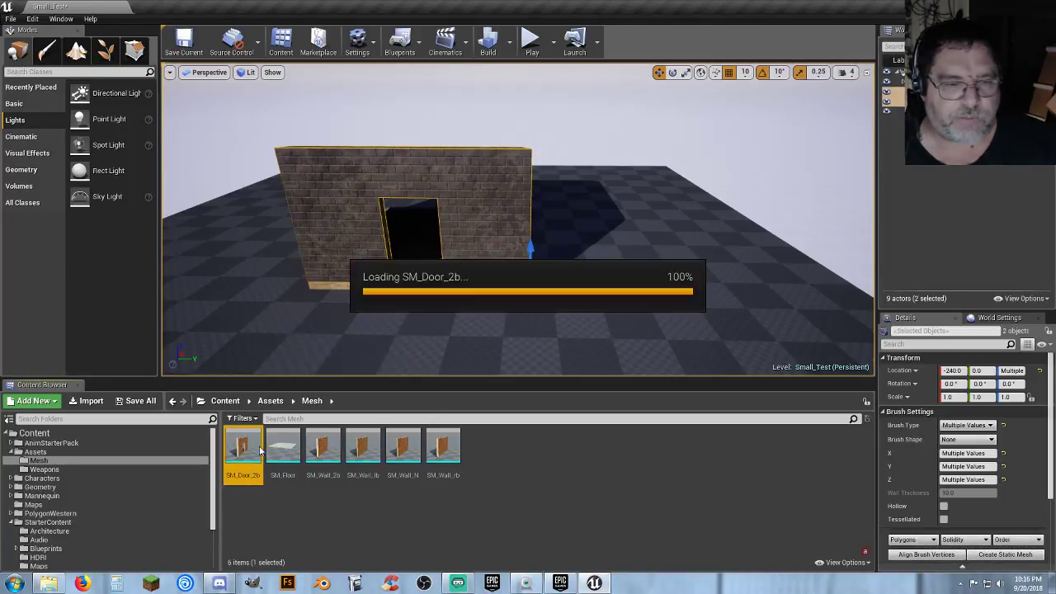
{"action": "scroll", "coordinate": [854, 328], "scroll_direction": "down", "scroll_amount": 5}
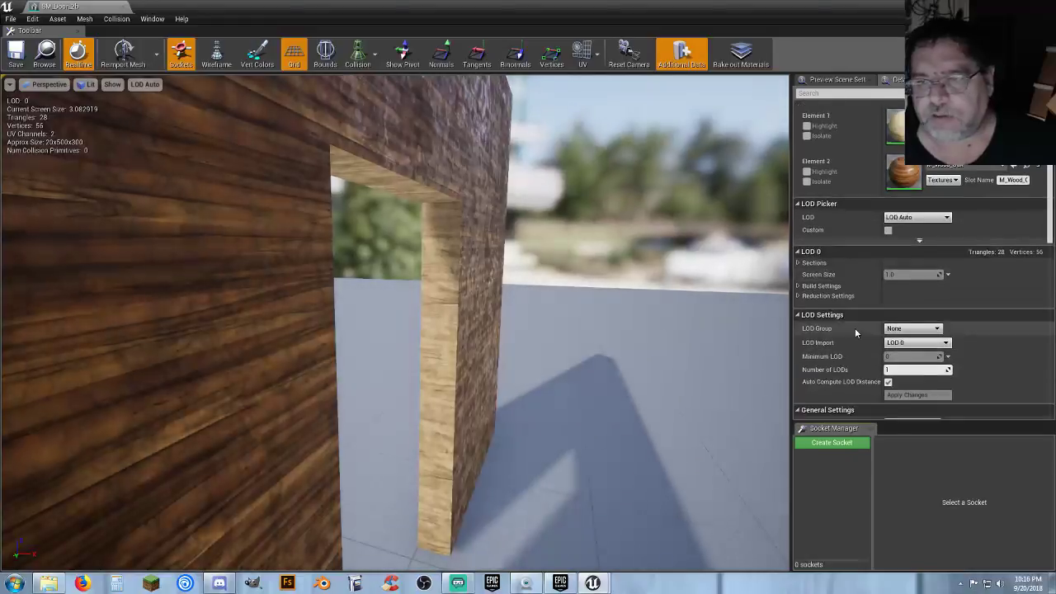
{"action": "left_click", "coordinate": [907, 281]}
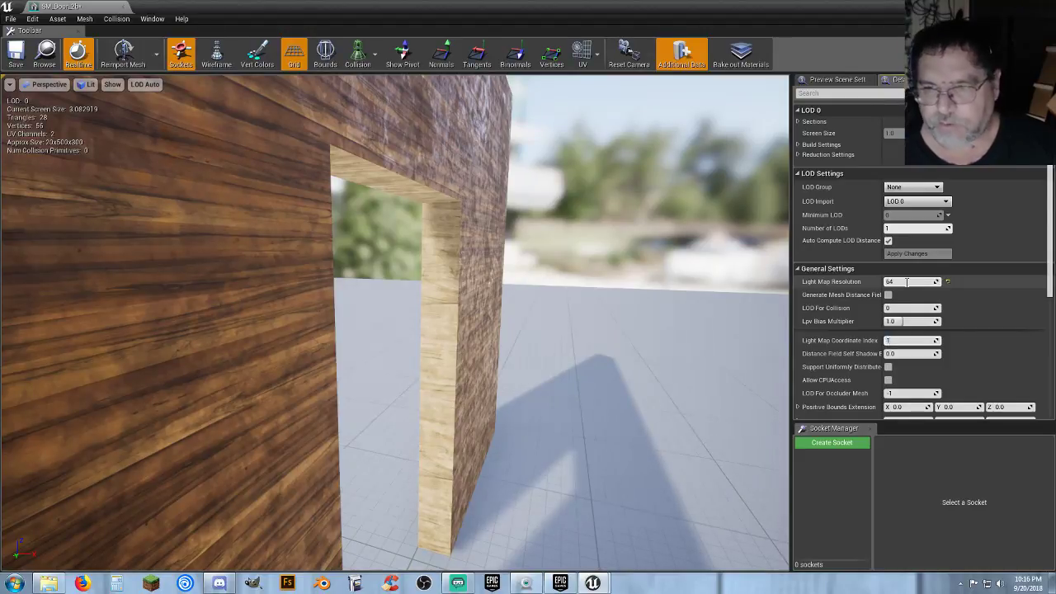
{"action": "scroll", "coordinate": [911, 293], "scroll_direction": "down", "scroll_amount": 5}
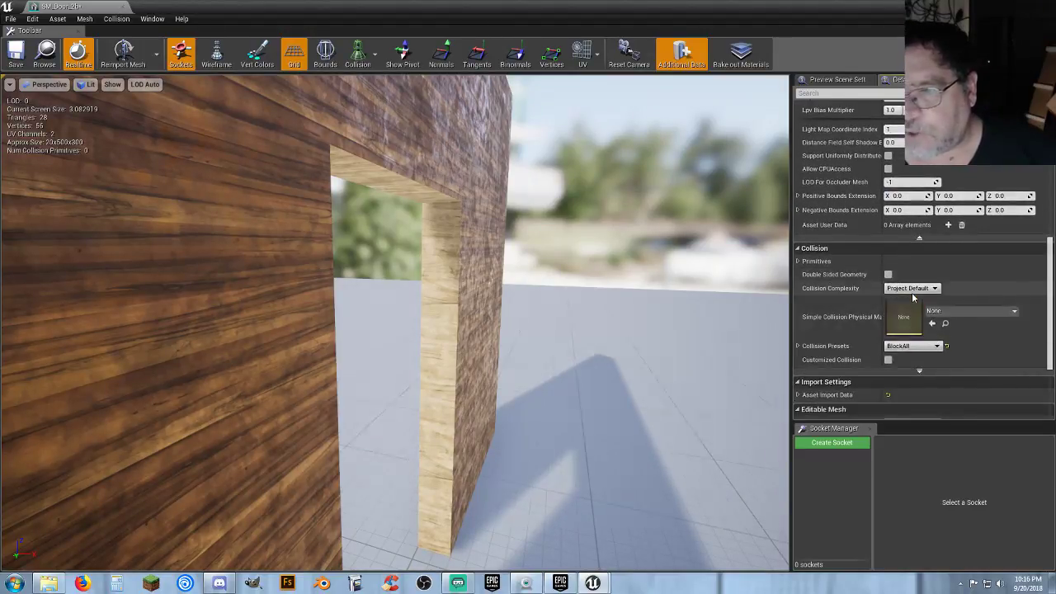
{"action": "left_click", "coordinate": [911, 289]}
{"action": "left_click", "coordinate": [902, 320]}
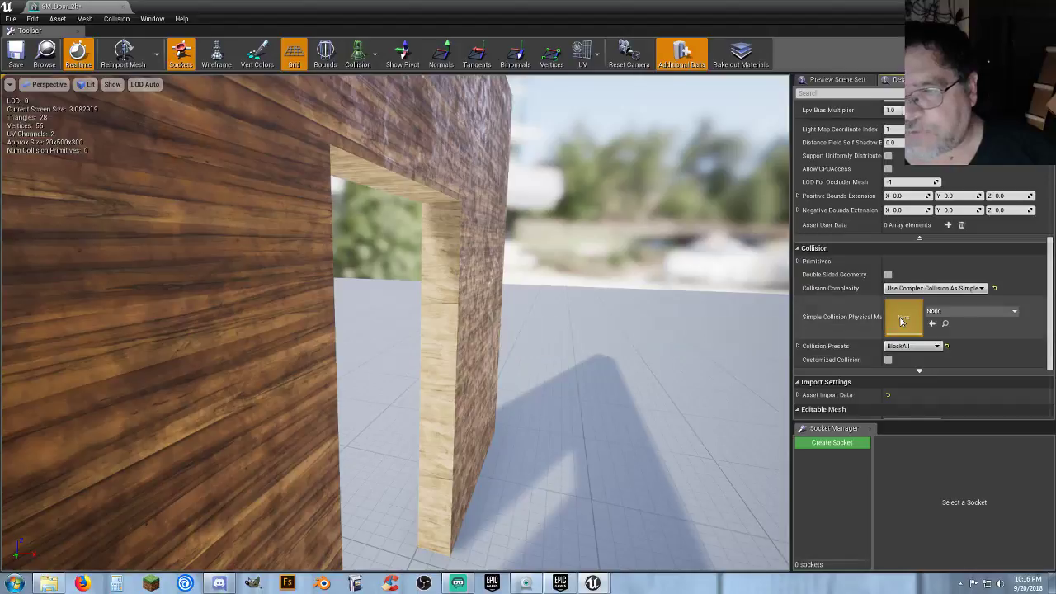
{"action": "left_click", "coordinate": [123, 7]}
Place an instance of SM_Door_2b on the ground beside the brush wall with the doorway
{"action": "key", "text": "s"}
{"action": "mouse_move", "coordinate": [421, 177]}
{"action": "right_mouse_down"}
{"action": "mouse_move", "coordinate": [412, 178]}
{"action": "mouse_move", "coordinate": [422, 178]}
{"action": "right_mouse_up"}
{"action": "key", "text": "a"}
{"action": "key", "text": "a"}
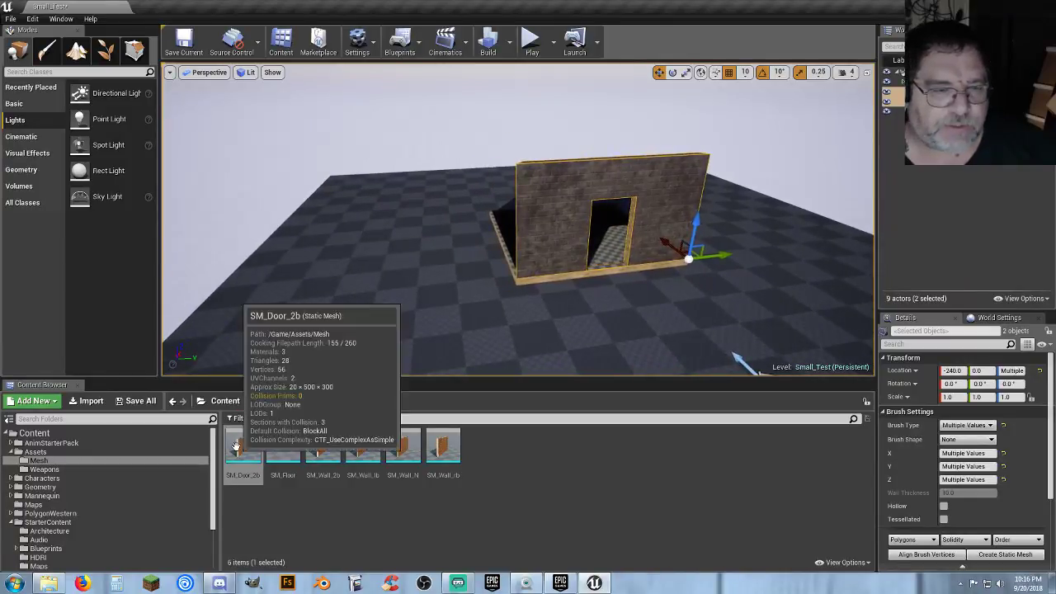
{"action": "left_click_drag", "start_coordinate": [235, 445], "coordinate": [448, 290]}
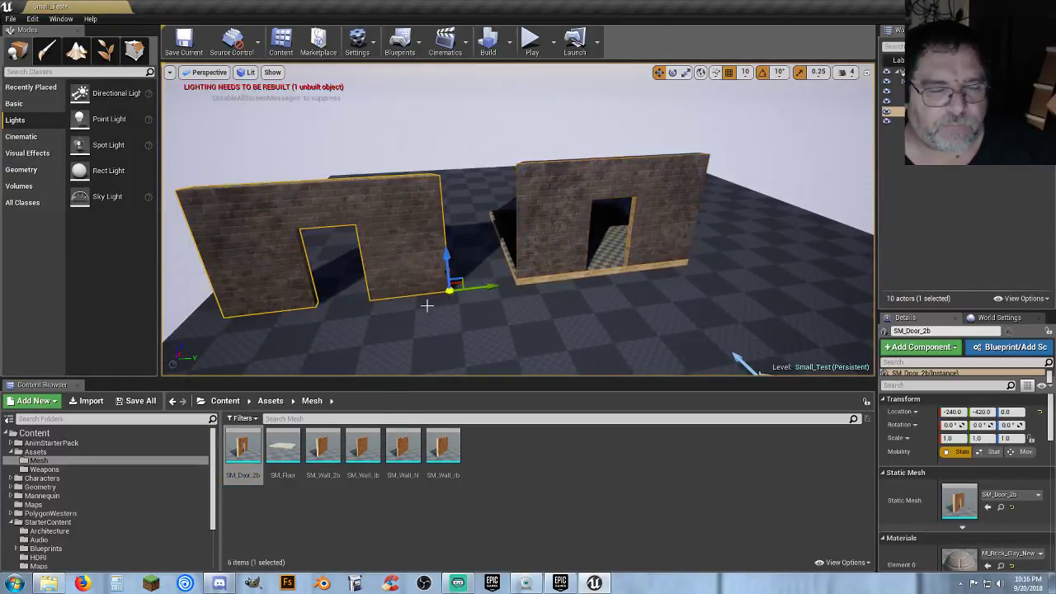
Play the level and run the character against the walls and through both doorways to test collision, then stop playing
{"action": "left_click", "coordinate": [530, 39]}
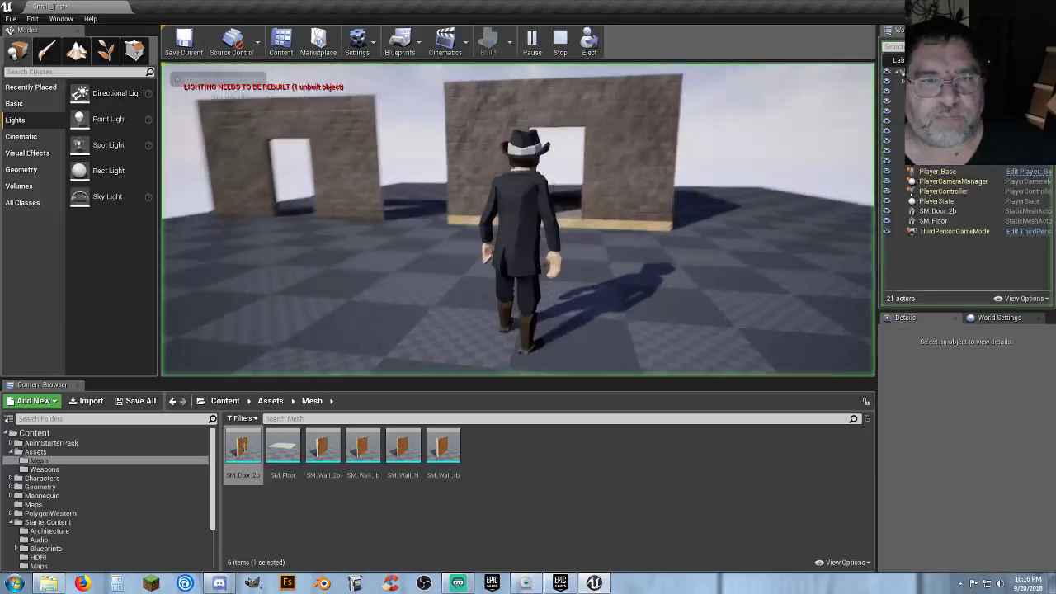
{"action": "key", "text": "w"}
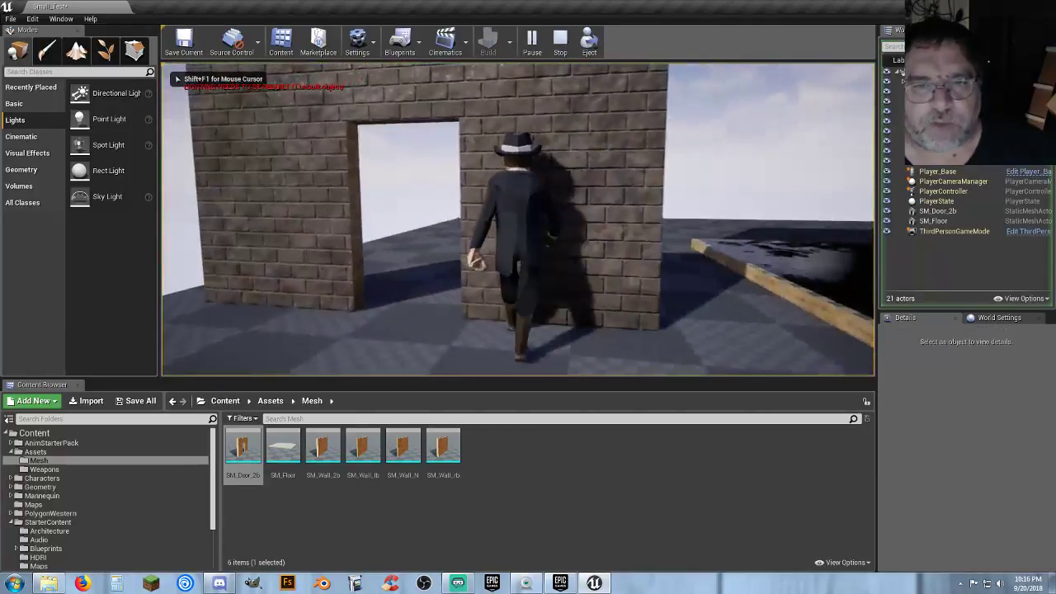
{"action": "key", "text": "w"}
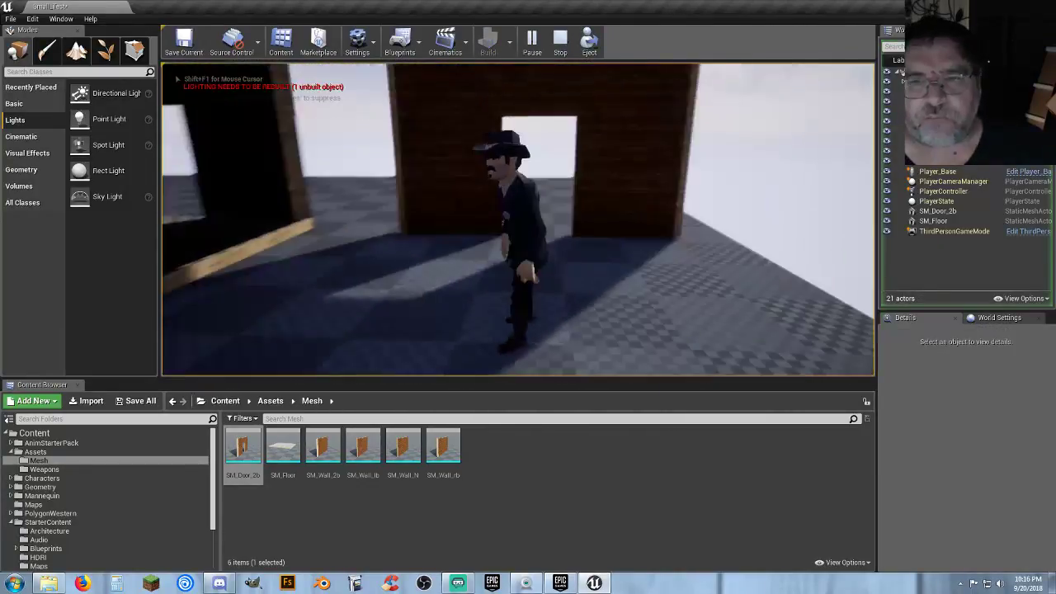
{"action": "key", "text": "w"}
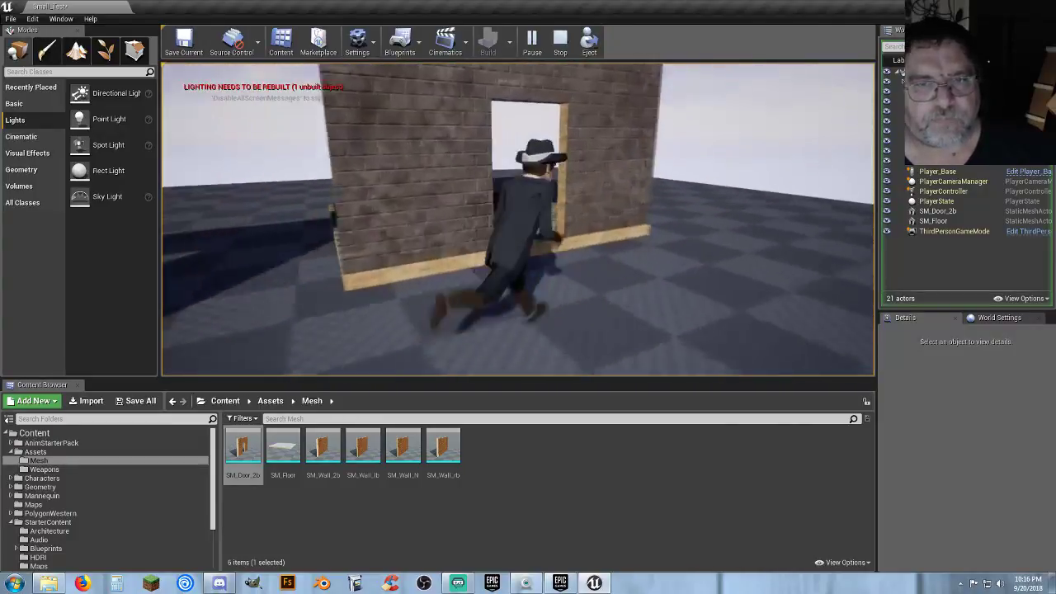
{"action": "key", "text": "w"}
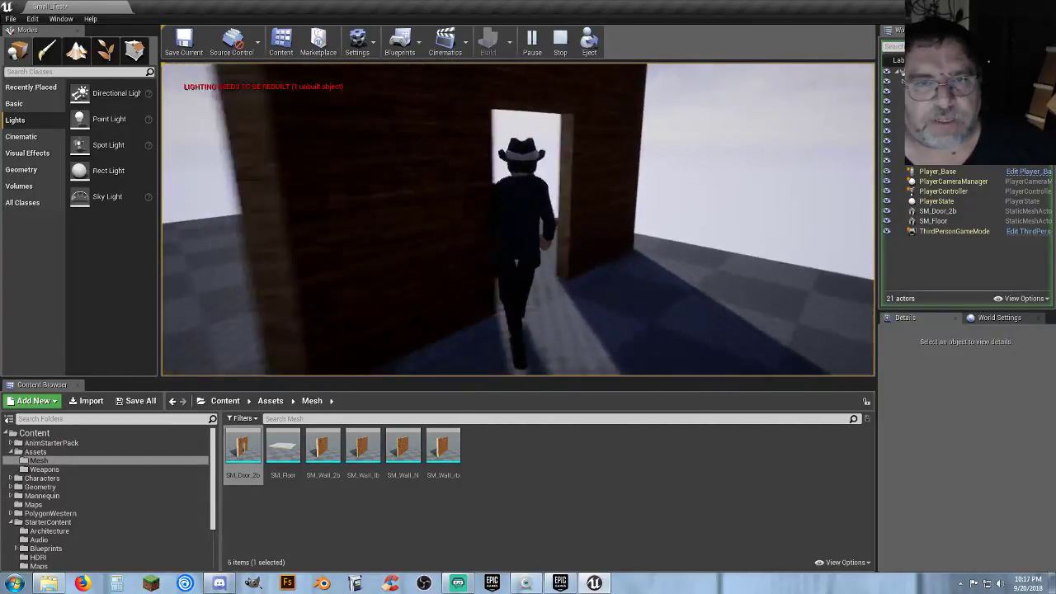
{"action": "key", "text": "Escape"}
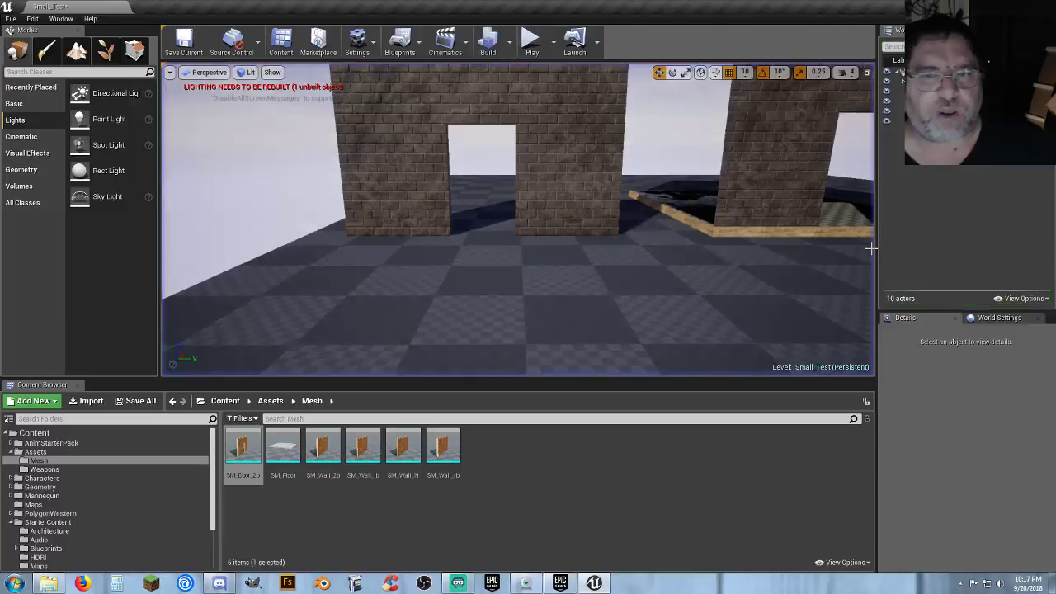
Delete the placed SM_Door_2b test instance from the level
{"action": "left_click", "coordinate": [582, 193]}
{"action": "key", "text": "Delete"}
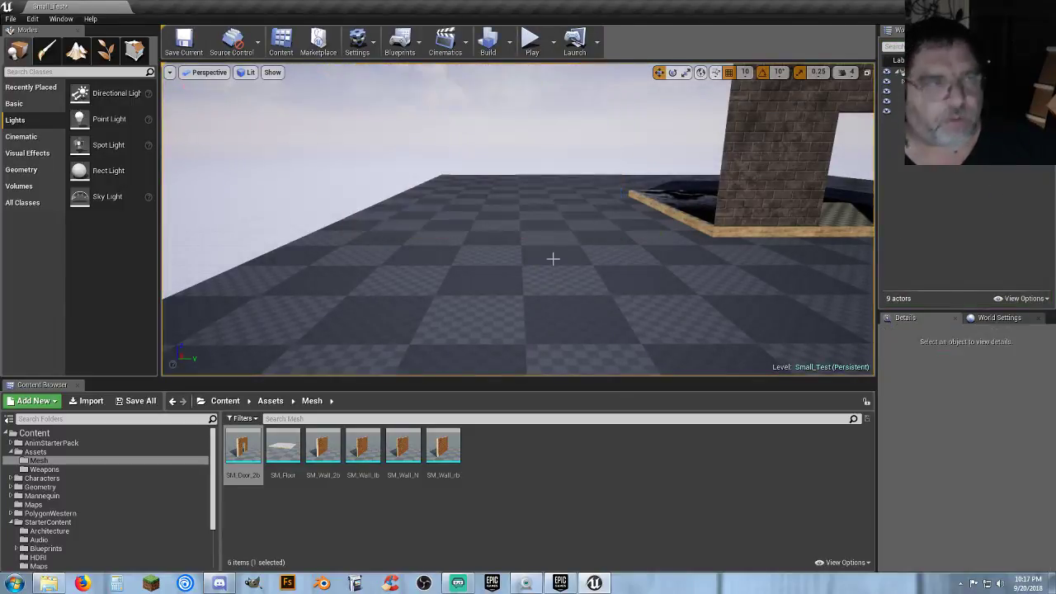
Try rotating a newly placed SM_Door_2b instance about its vertical axis, and remove that instance from the level
{"action": "right_click_drag", "start_coordinate": [553, 259], "coordinate": [561, 280]}
{"action": "right_click_drag", "start_coordinate": [512, 231], "coordinate": [729, 237]}
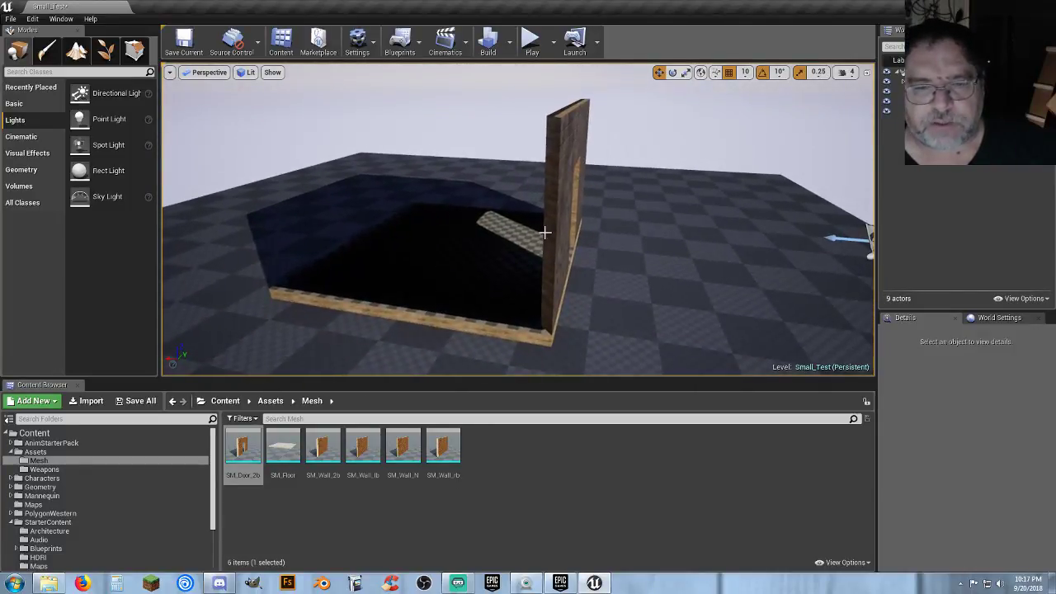
{"action": "right_click_drag", "start_coordinate": [544, 233], "coordinate": [396, 235]}
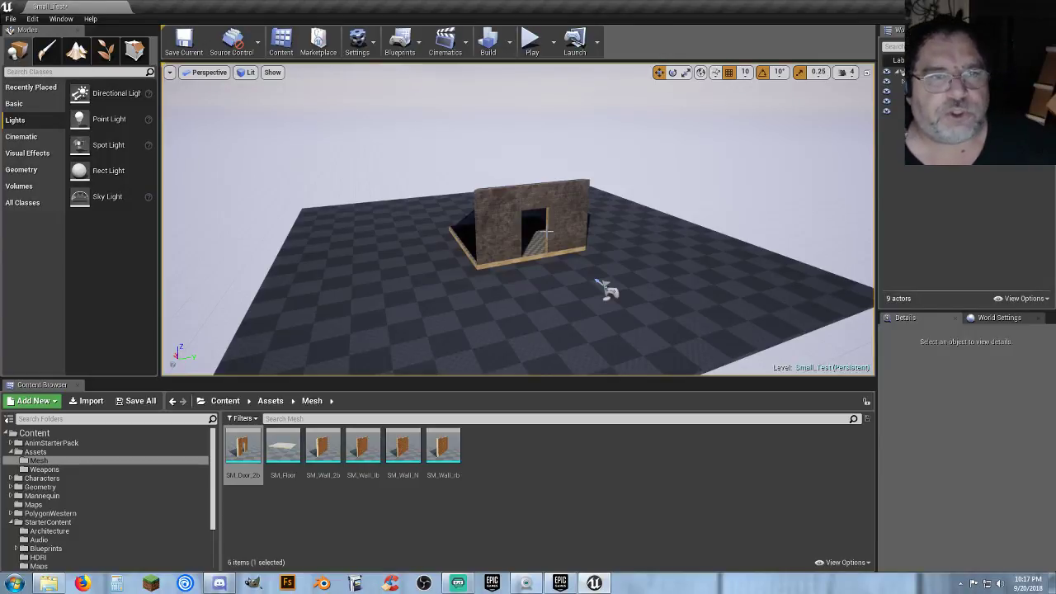
{"action": "left_click_drag", "start_coordinate": [244, 448], "coordinate": [448, 299]}
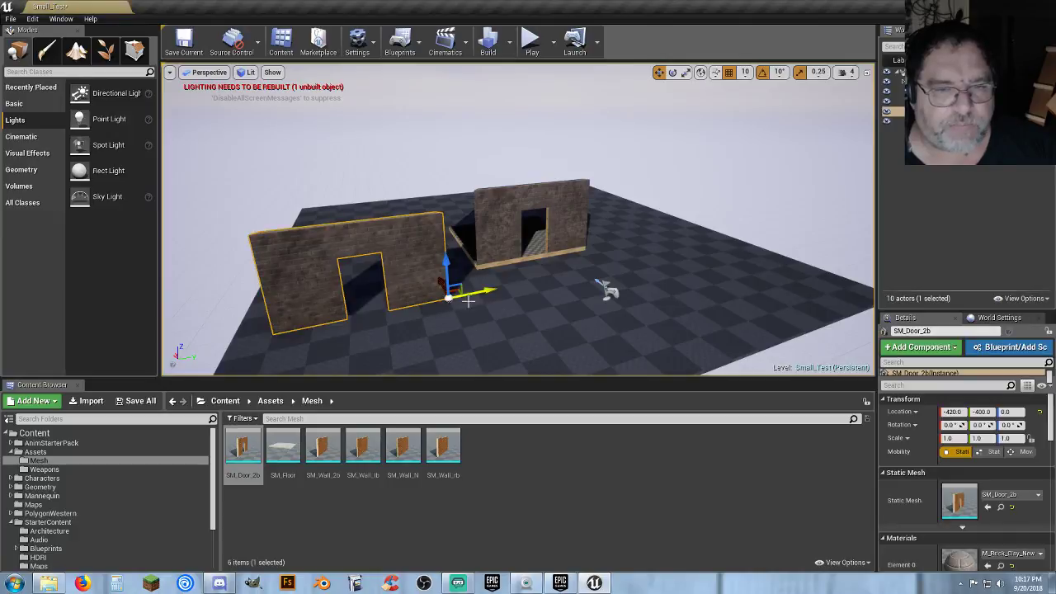
{"action": "left_click", "coordinate": [673, 72]}
{"action": "left_click_drag", "start_coordinate": [502, 273], "coordinate": [437, 274]}
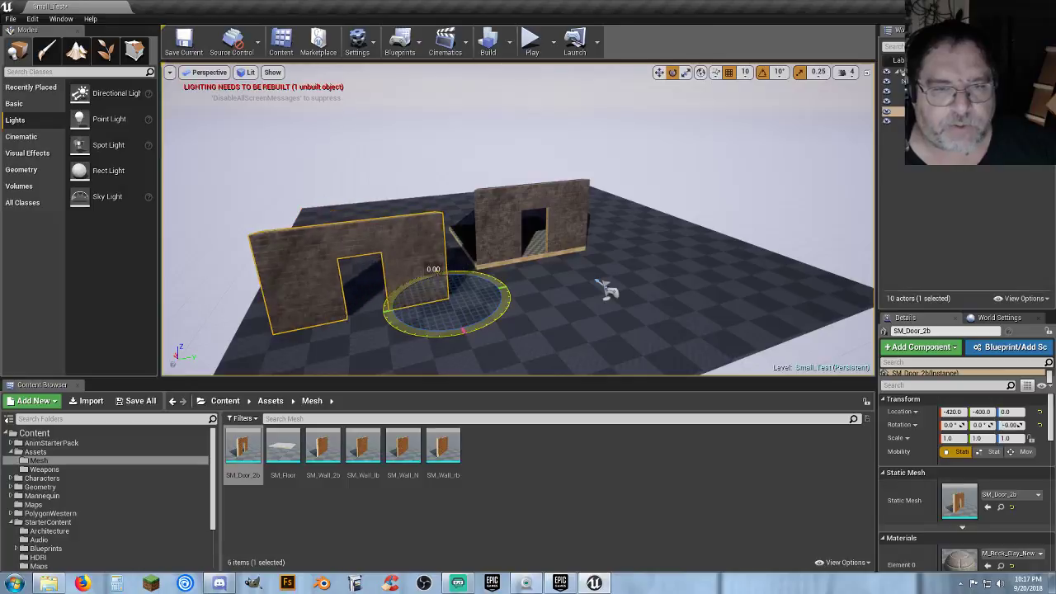
{"action": "key", "text": "Delete"}
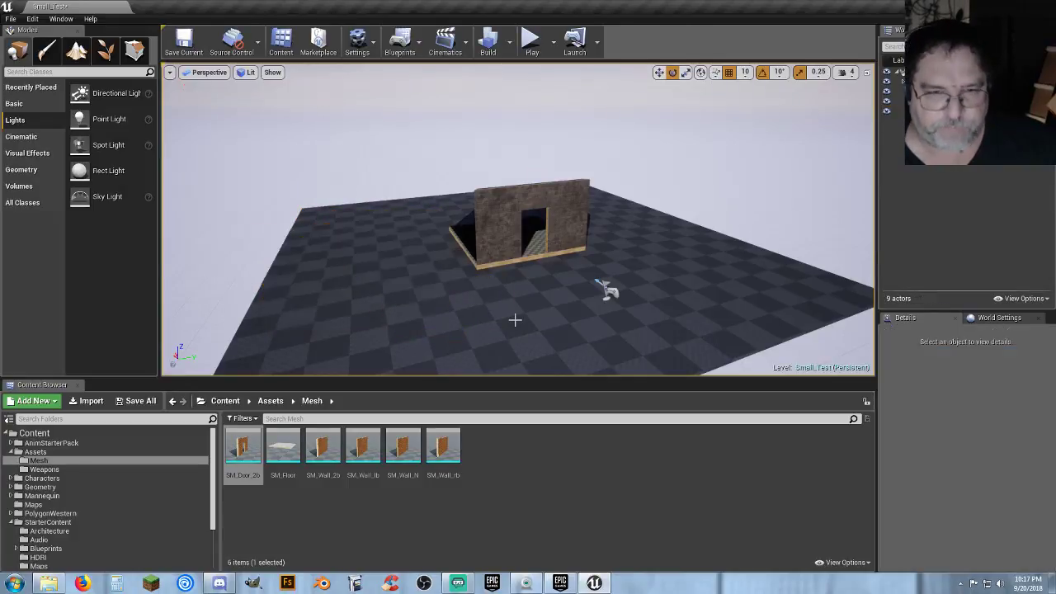